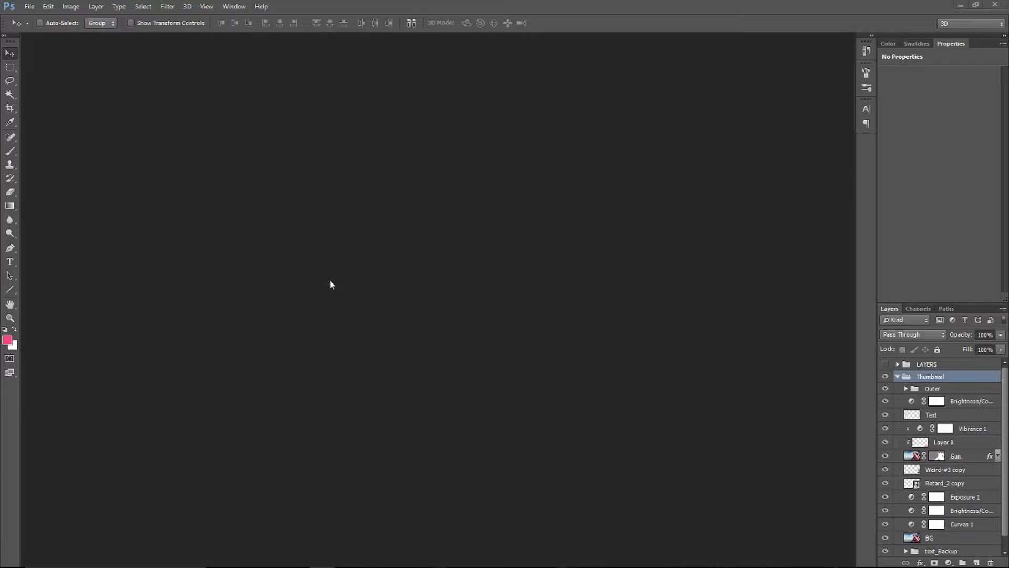
Create a new 1280 × 720 pixel RGB document at 72 pixels/inch with transparent background contents and dock its window
click(897, 377)
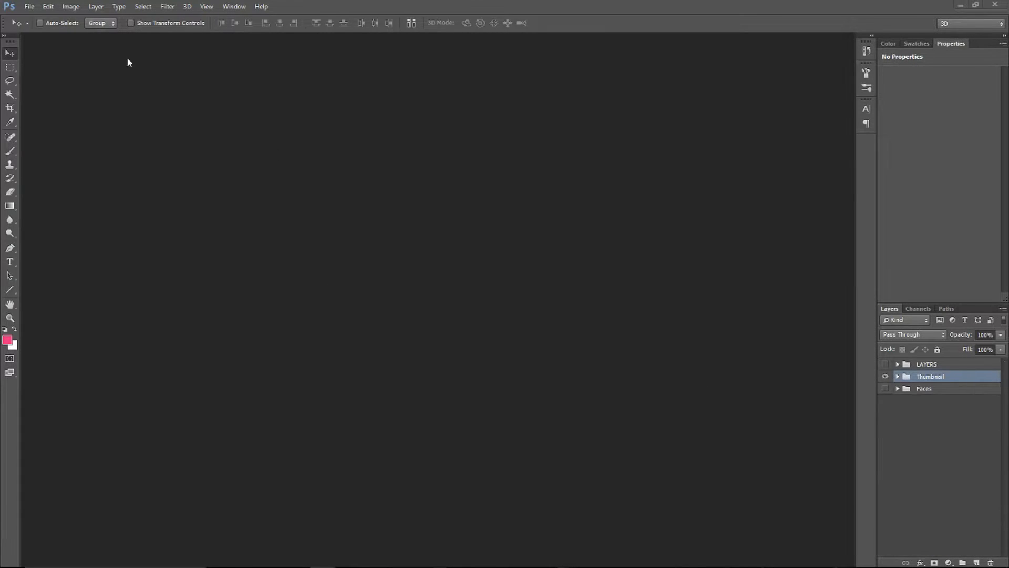
click(36, 6)
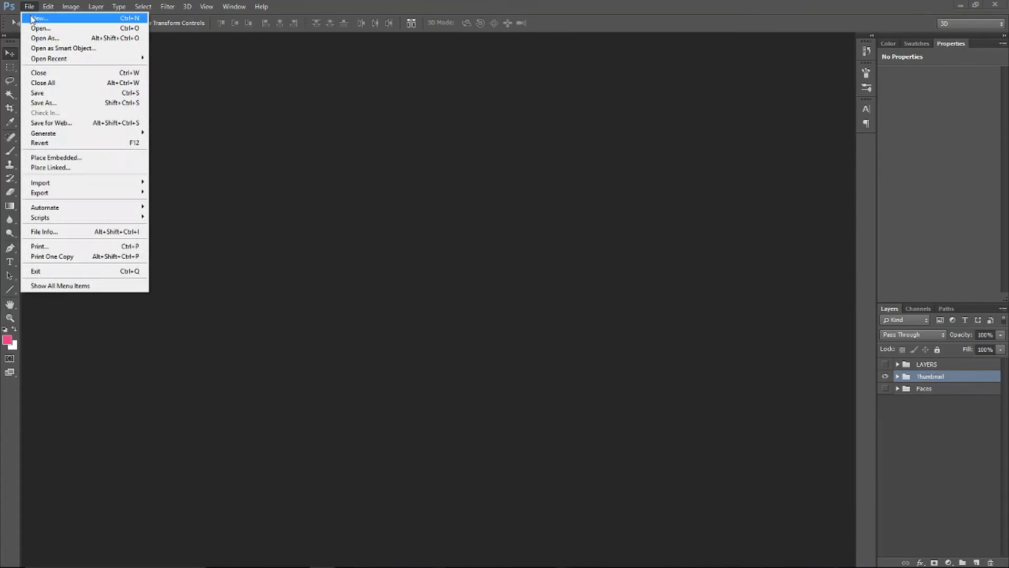
click(34, 19)
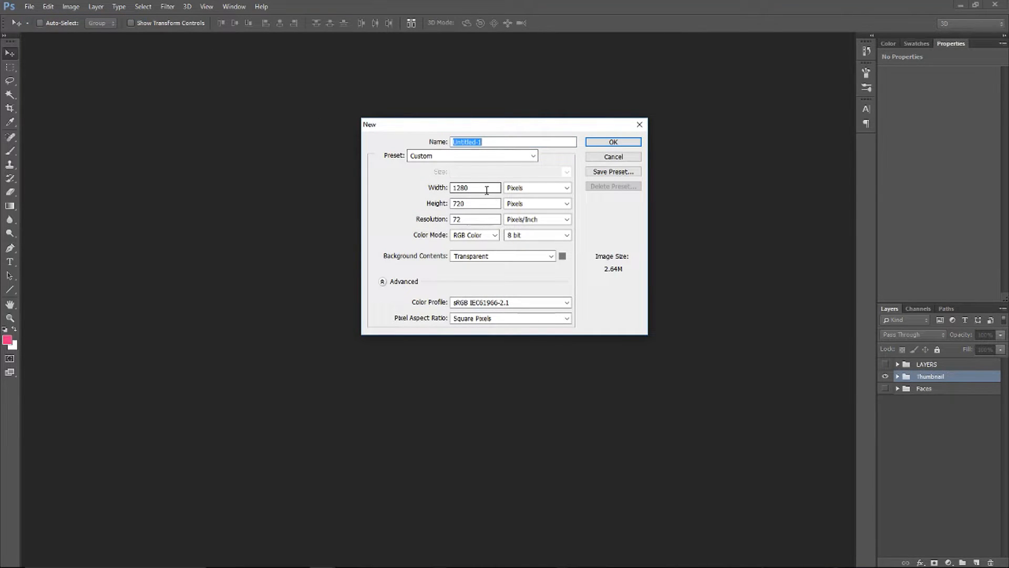
double_click(487, 189)
double_click(467, 205)
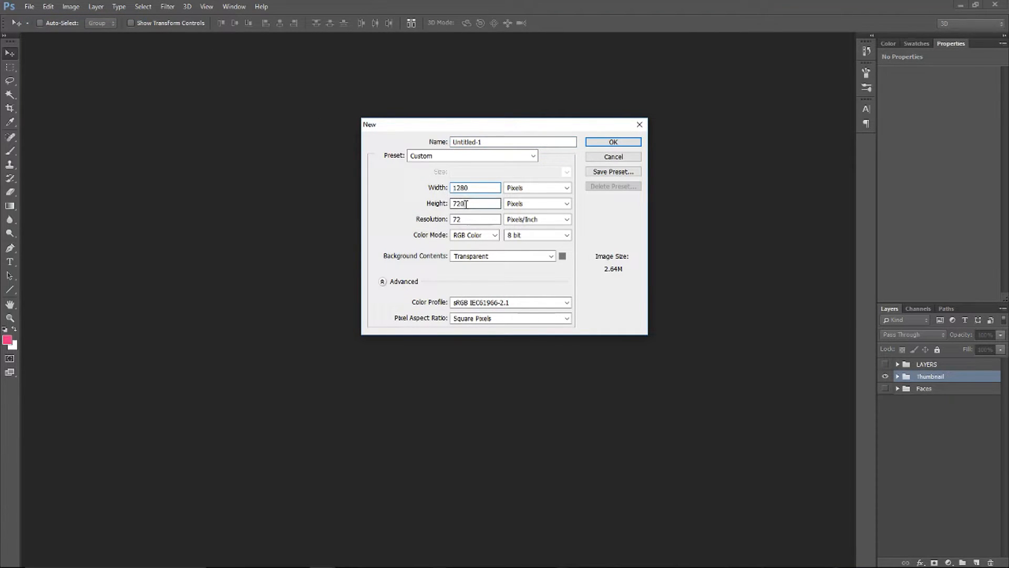
click(513, 257)
click(521, 257)
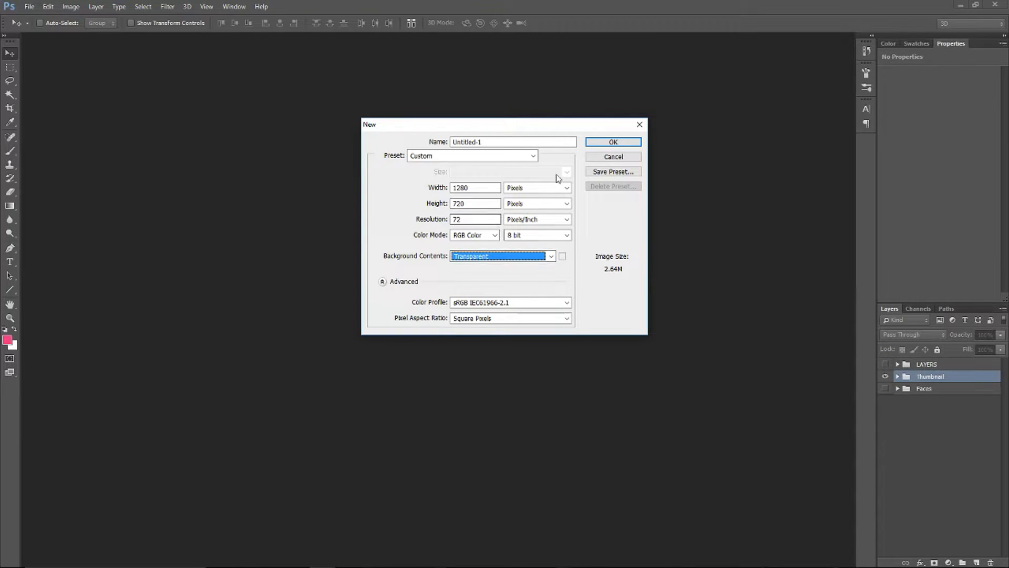
click(507, 142)
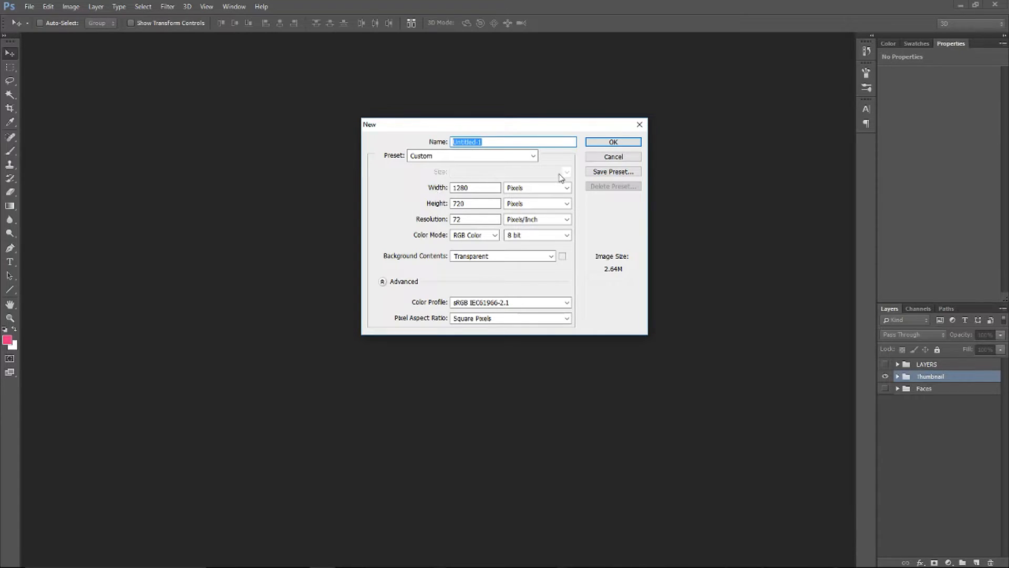
click(613, 142)
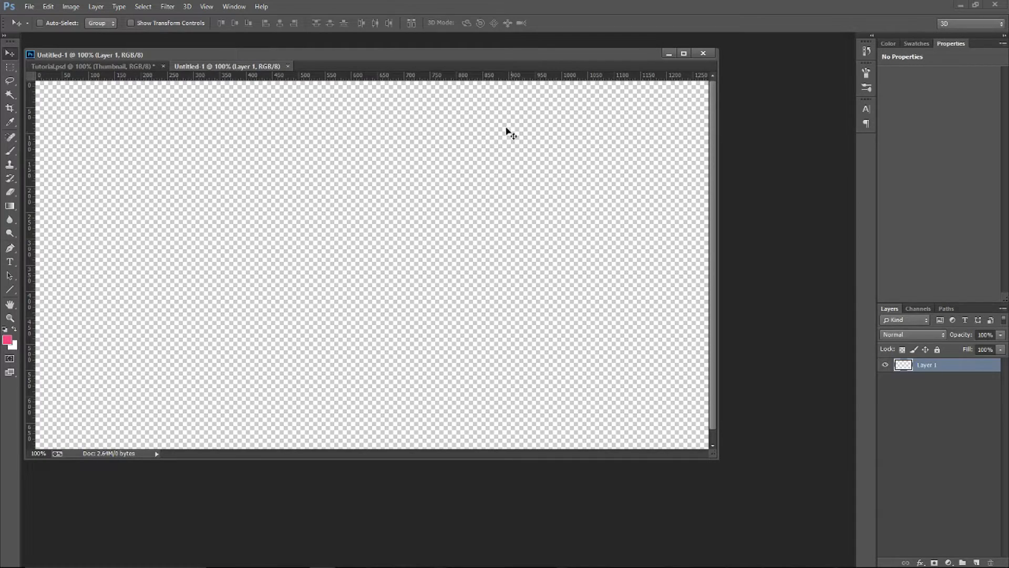
drag(492, 57, 541, 37)
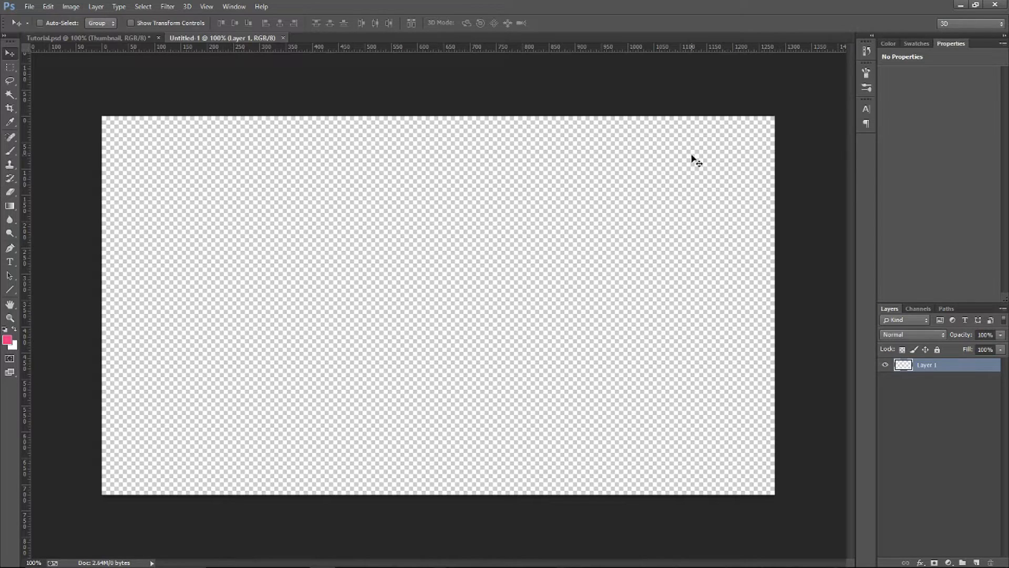
Switch to Vegas Pro, open Photoshop Tutorial.veg and try to save a snapshot of the first preview frame
mouse_move(323, 551)
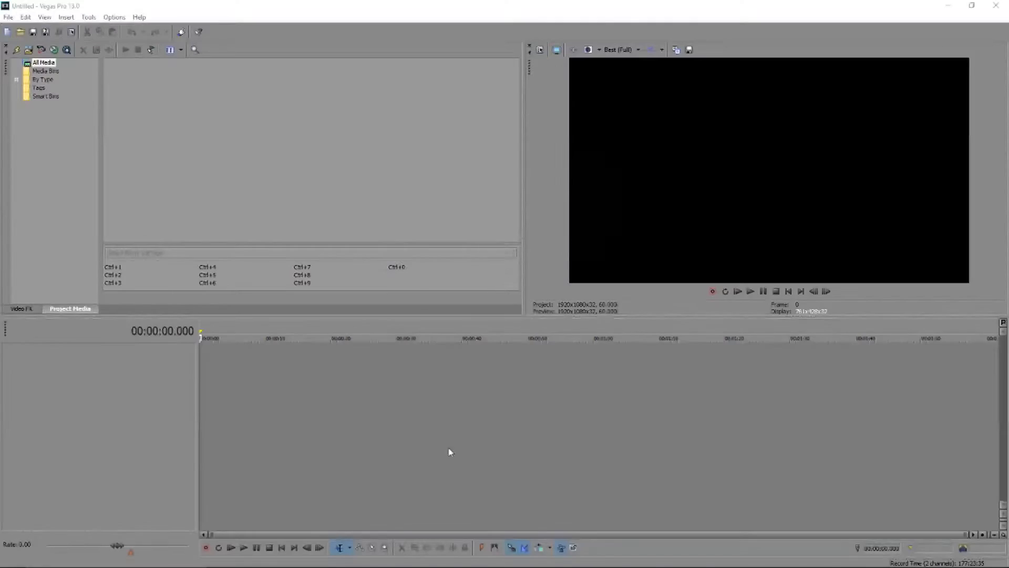
click(598, 251)
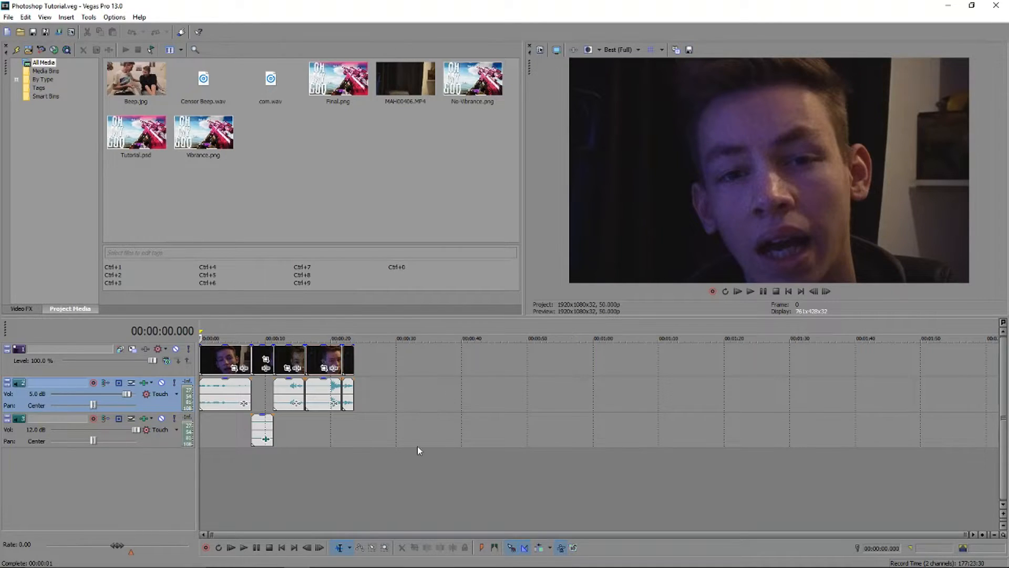
scroll(417, 450, up, 6)
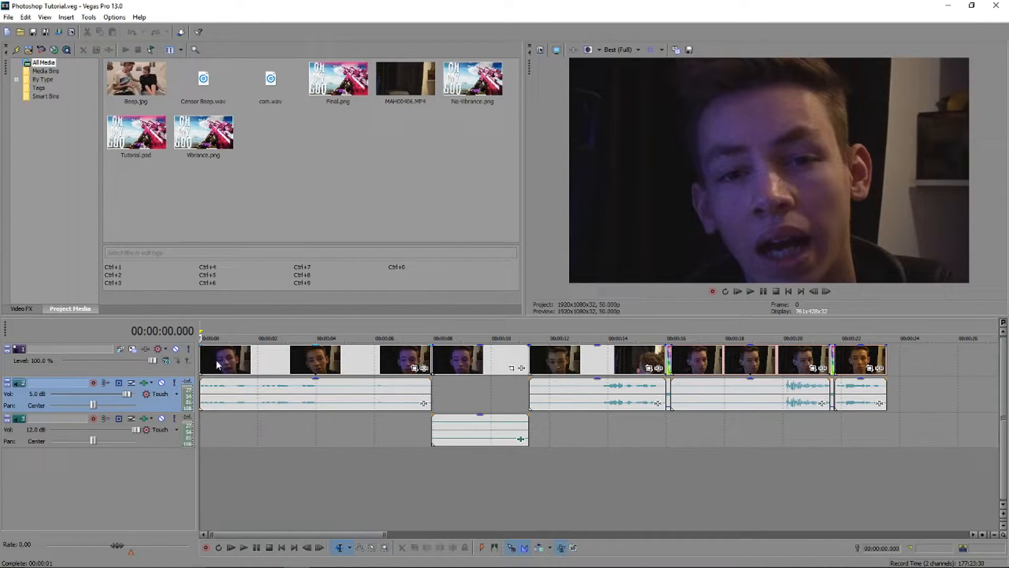
click(688, 50)
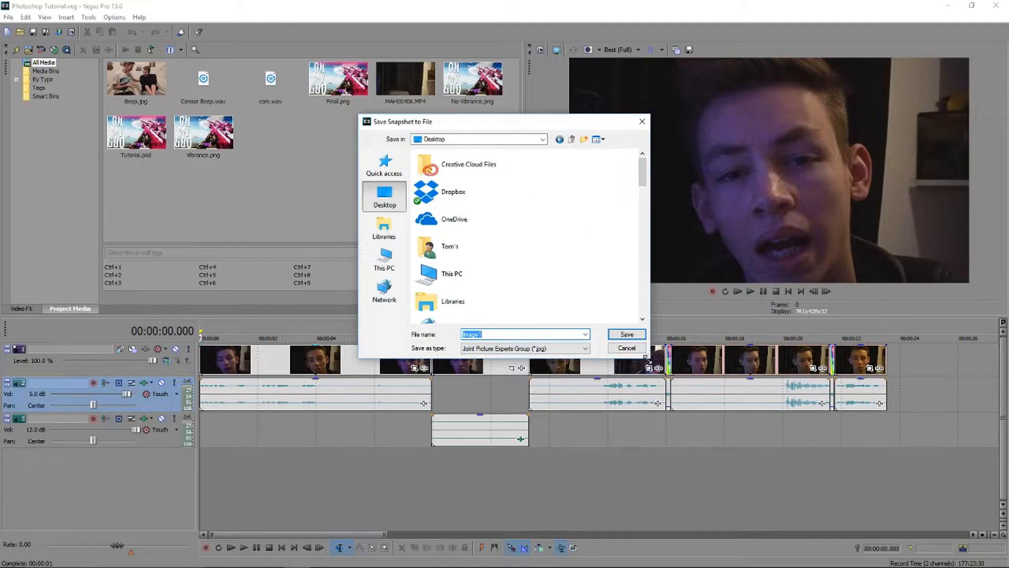
click(640, 351)
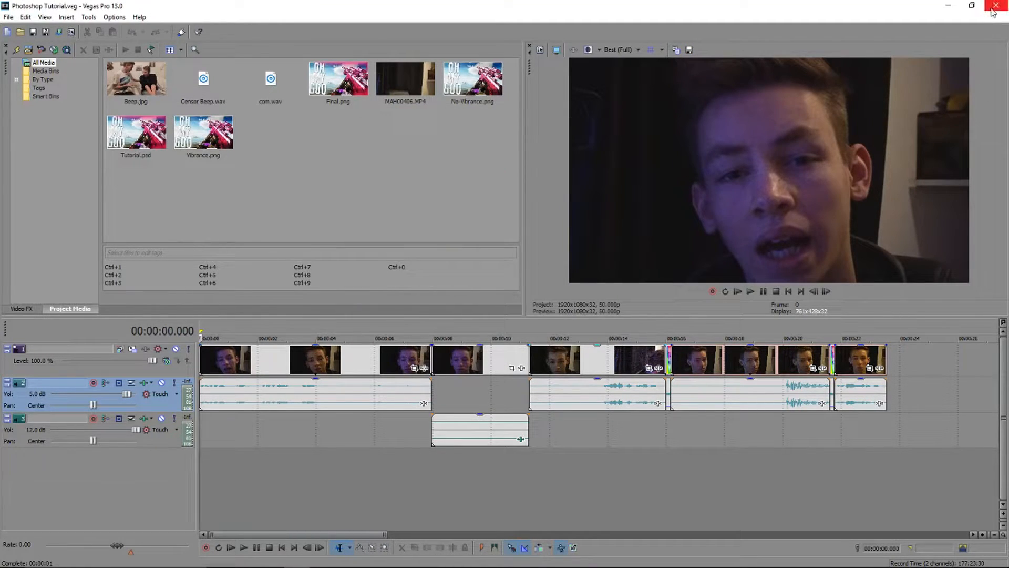
Switch to Chrome and search Google Images for "black ops 2 trickshot"
click(149, 27)
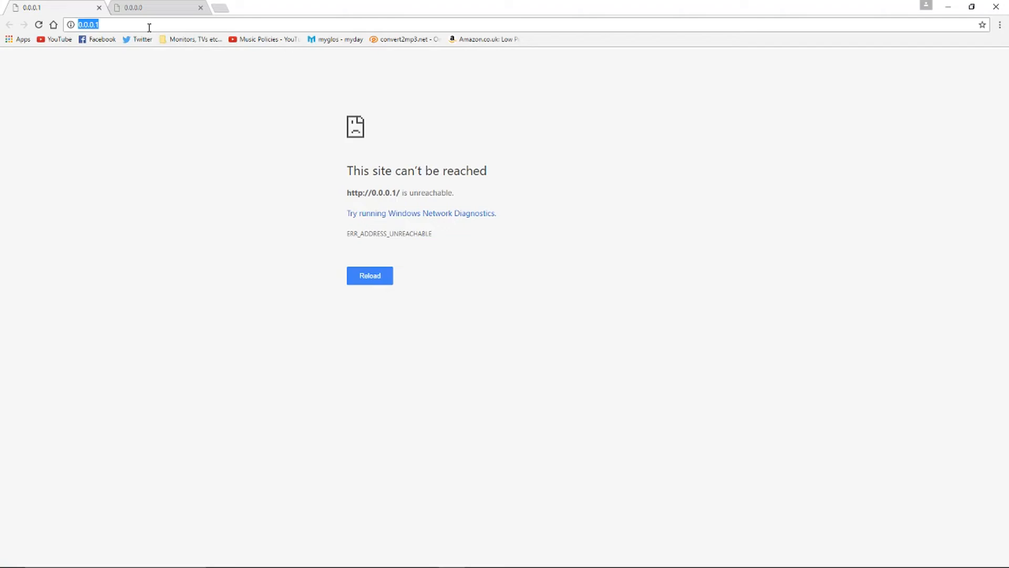
text(blac)
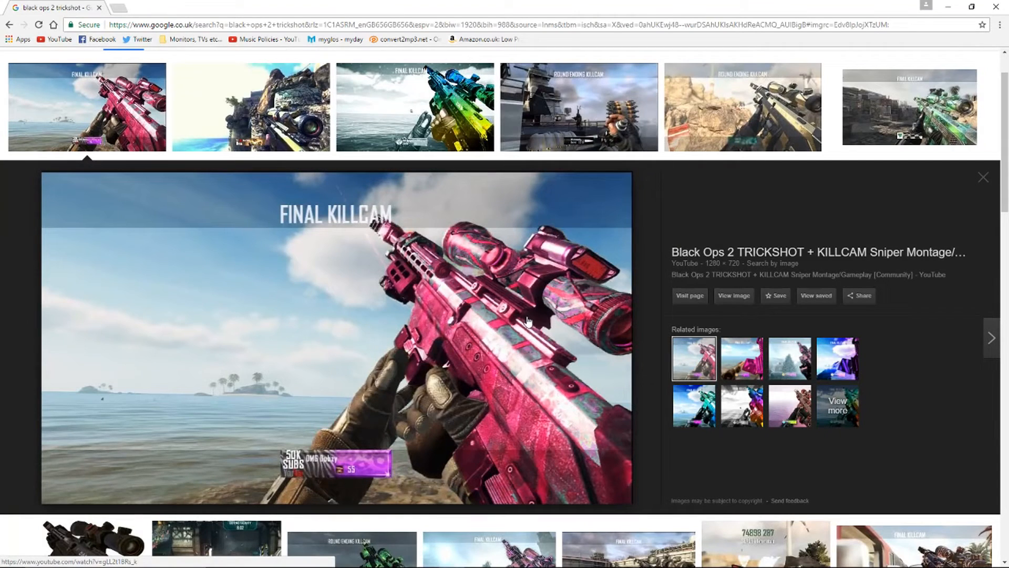
right_click(526, 317)
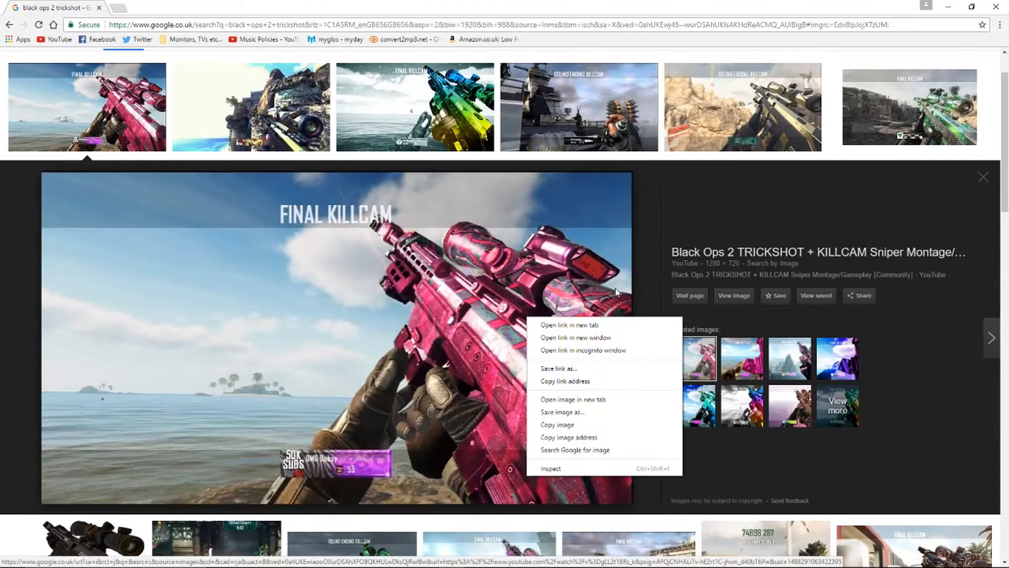
click(675, 241)
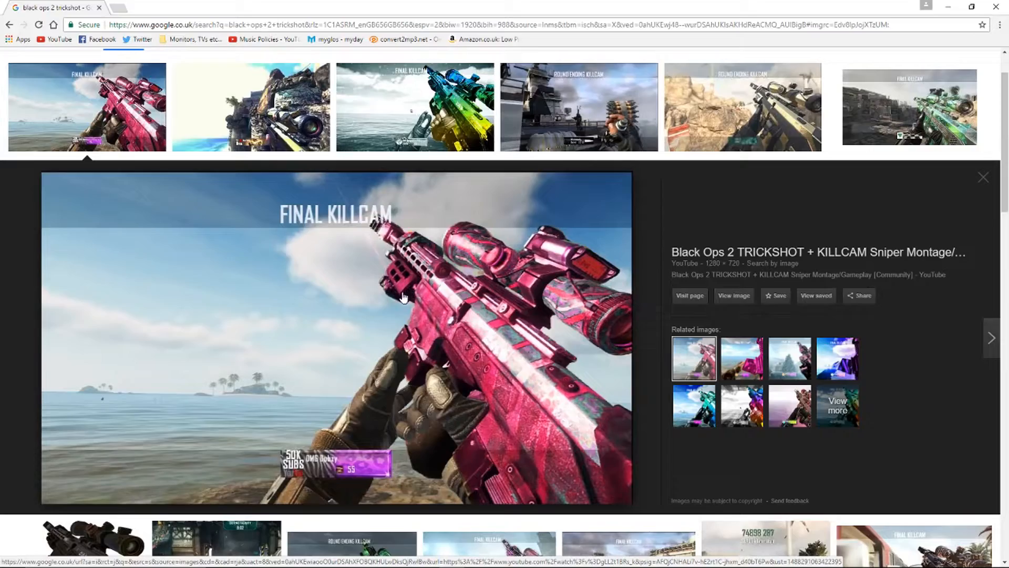
Preview the "Best Bo2 Trick shot Class" black sniper rifle image among the search results
scroll(401, 326, down, 4)
click(84, 363)
scroll(387, 332, up, 2)
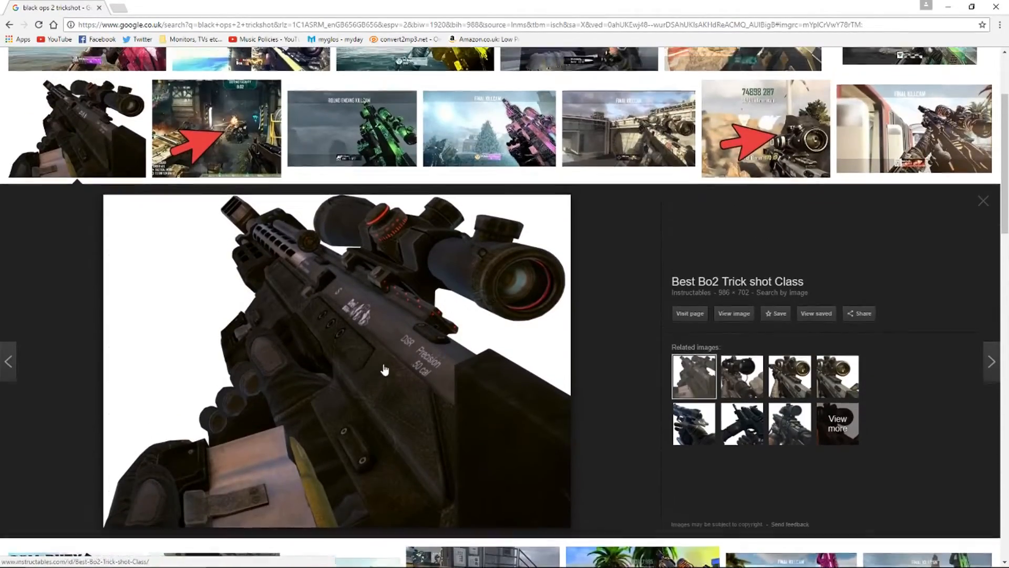
scroll(371, 357, up, 3)
Copy the pink sniper "Final Killcam" image from the search results and paste it into the blank Photoshop document
click(135, 190)
right_click(472, 335)
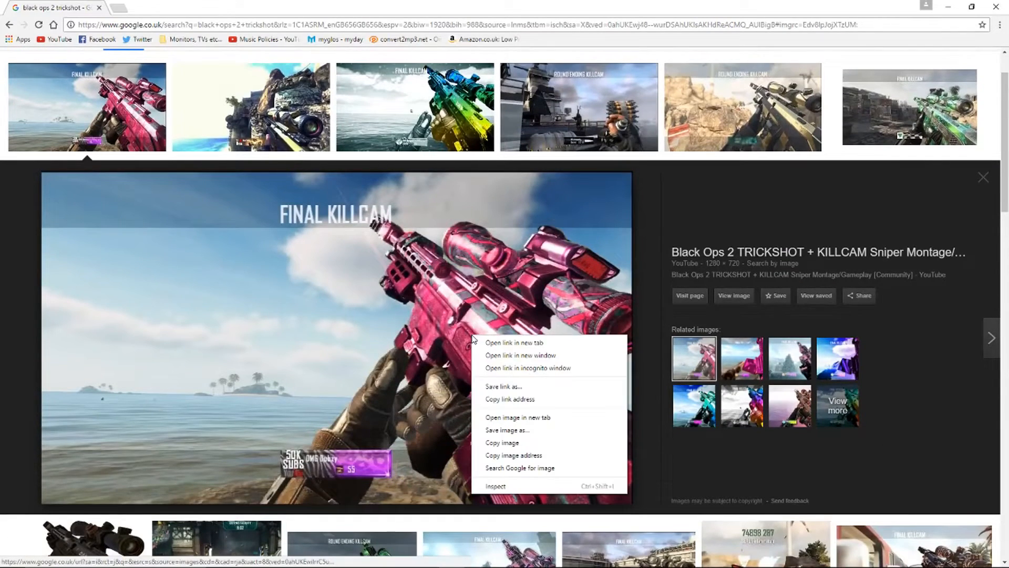
click(517, 447)
click(322, 557)
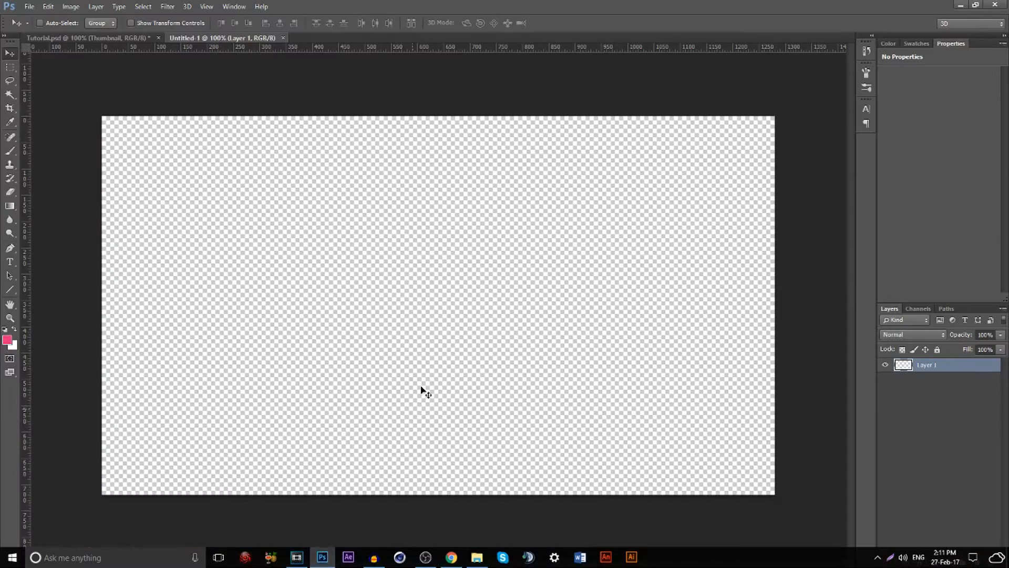
key(ctrl+v)
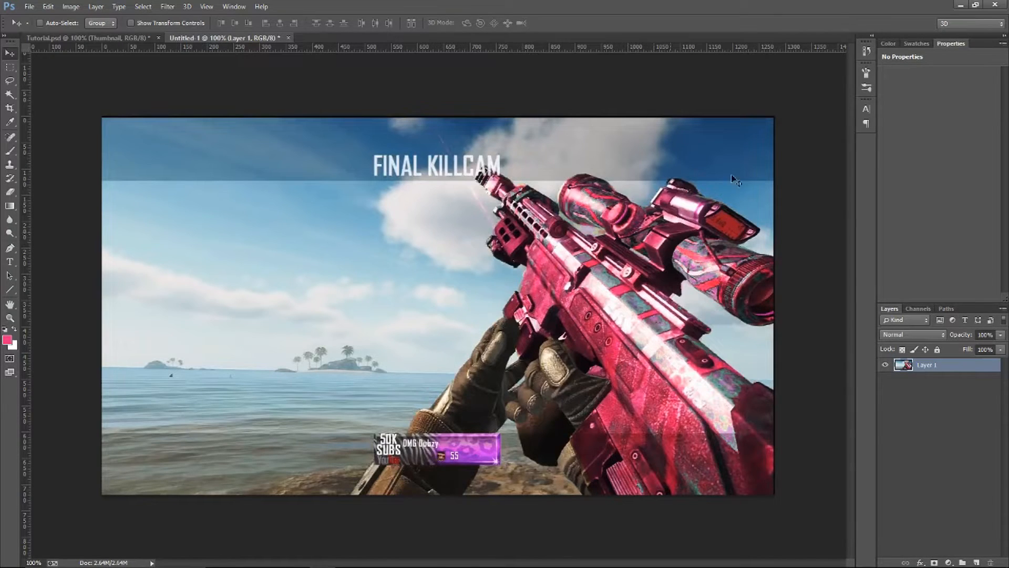
Scale the pasted image to about 100.8% width and 100.7% height so it fills the canvas
key(ctrl+t)
drag(774, 117, 779, 114)
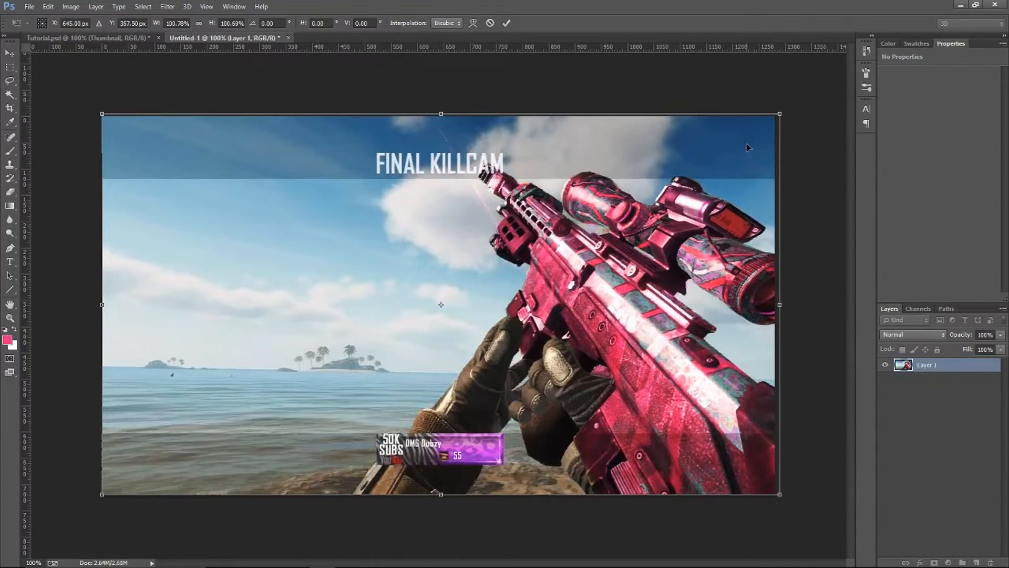
key(Return)
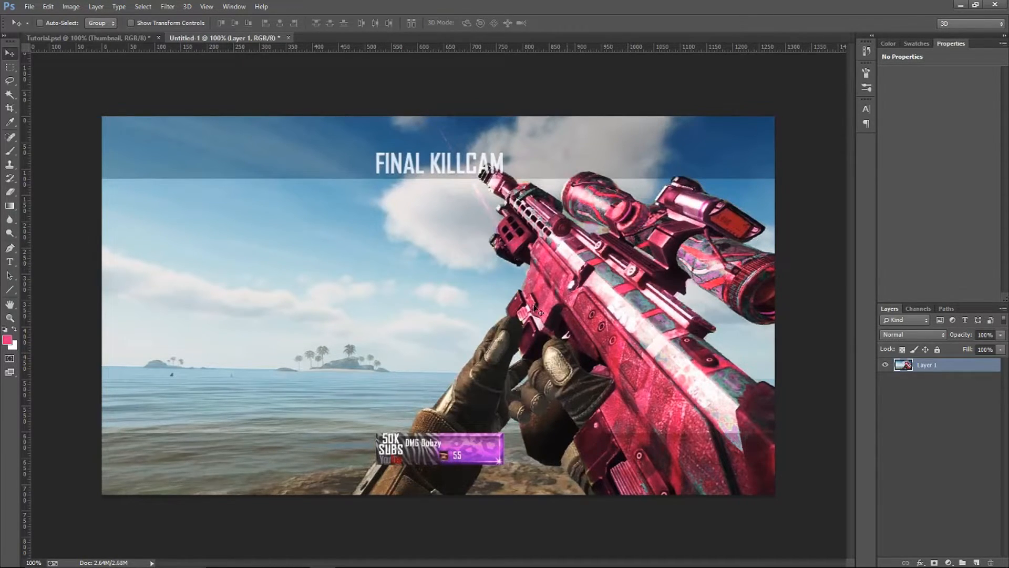
Switch to Chrome and look at the black sniper rifle image among the search results again
mouse_move(380, 565)
click(428, 559)
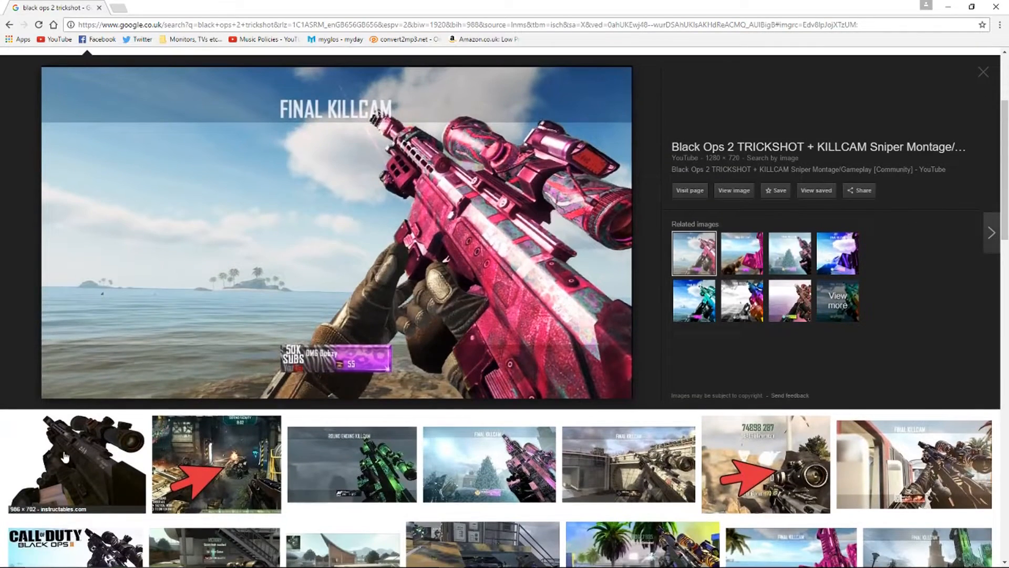
click(64, 456)
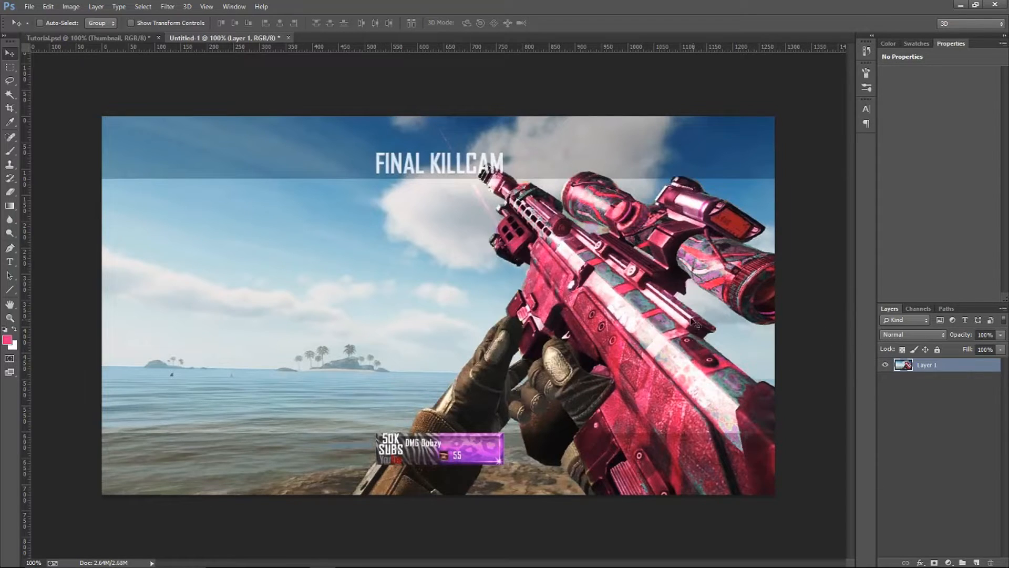
Rename the pasted image's layer to "BG" in the Photoshop document
double_click(938, 366)
text(BG)
key(Return)
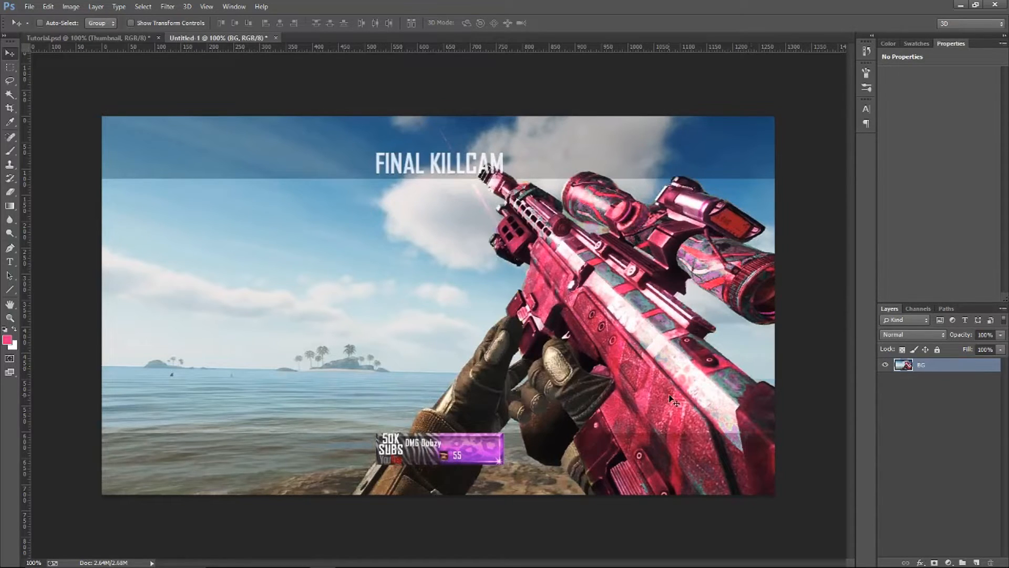
Duplicate the BG layer and rename the copy "Gun"
right_click(929, 364)
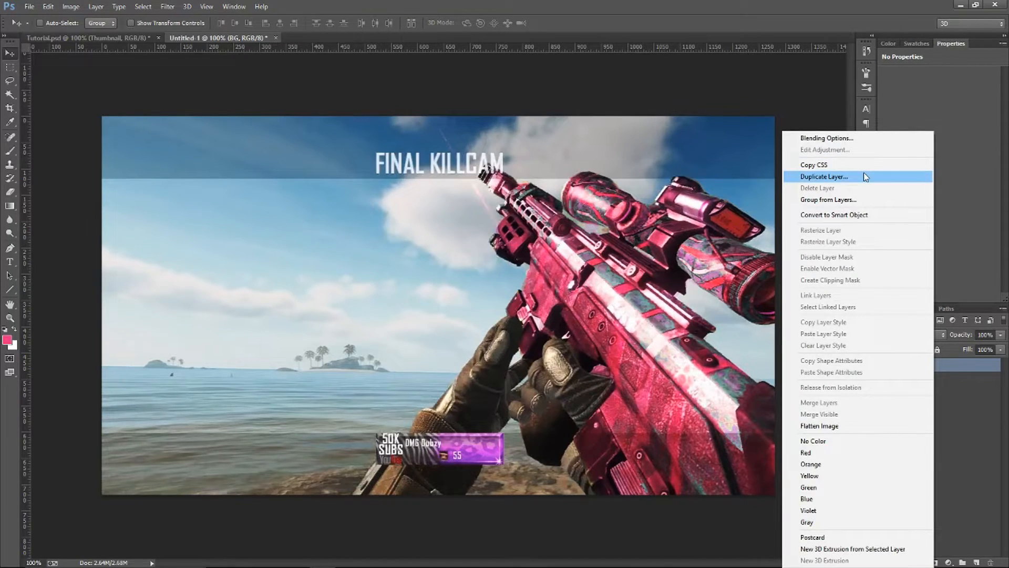
click(946, 364)
key(ctrl+j)
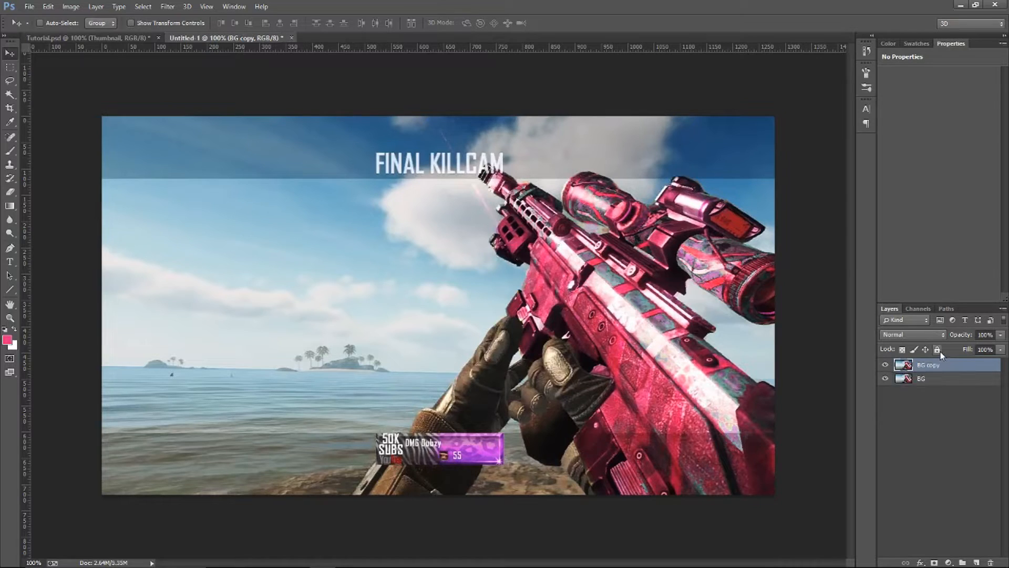
double_click(925, 364)
text(Gun)
key(Return)
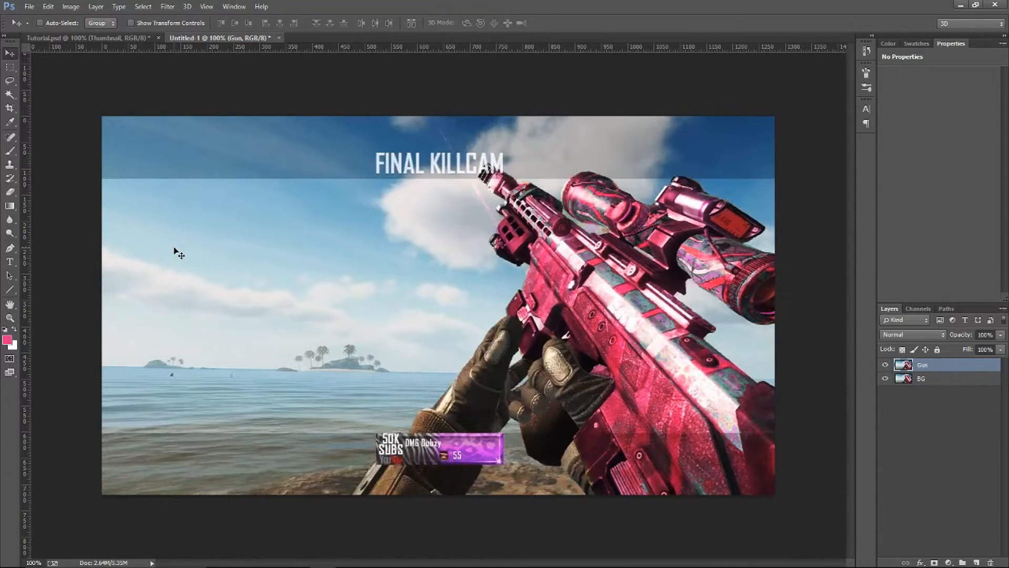
Apply a Gaussian Blur with a 2.5 pixel radius to the BG layer
click(956, 384)
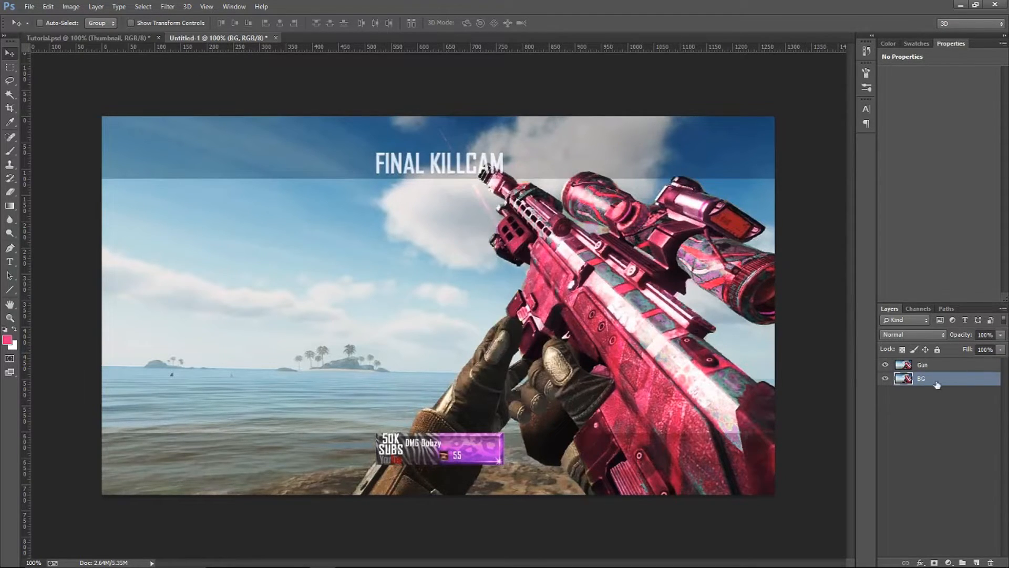
click(168, 7)
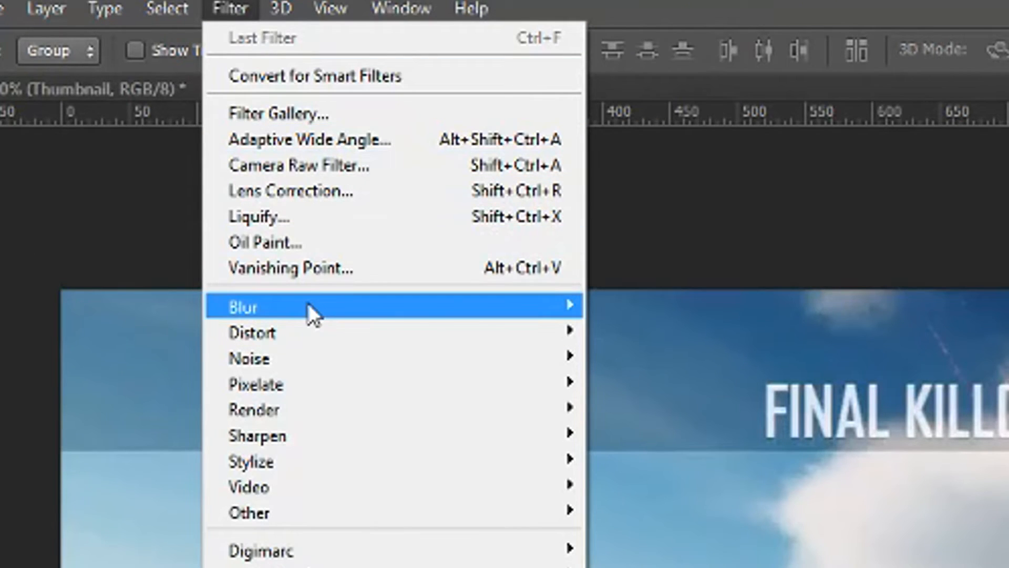
mouse_move(308, 309)
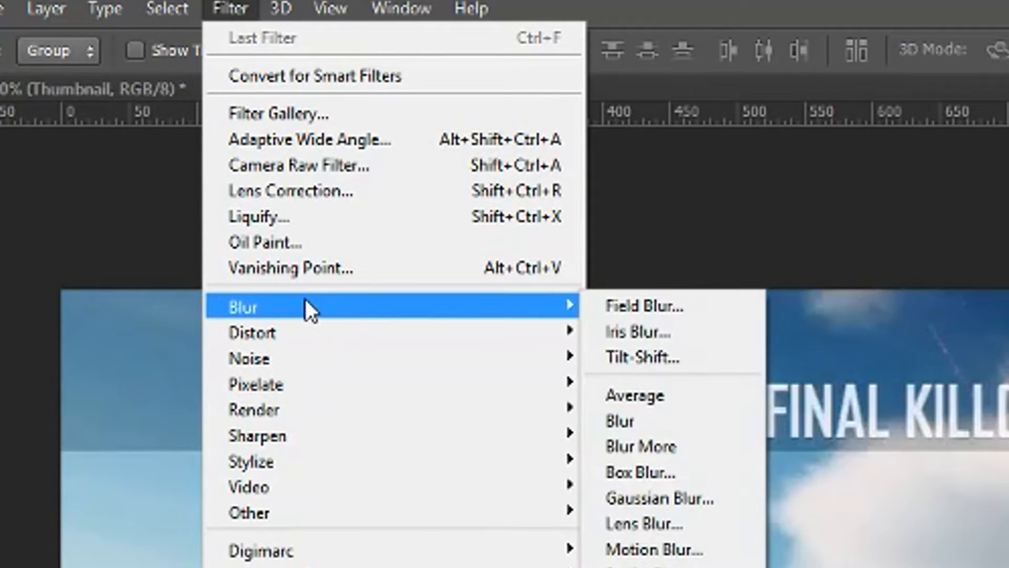
click(704, 496)
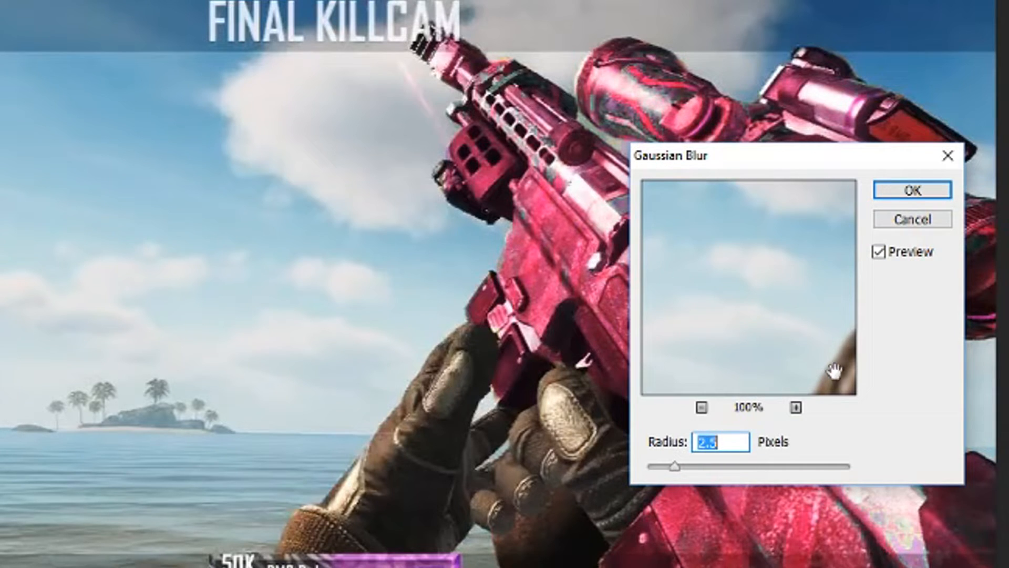
key(Return)
Toggle the Gun layer's visibility to compare the sharp image with the blurred BG layer beneath it
click(886, 364)
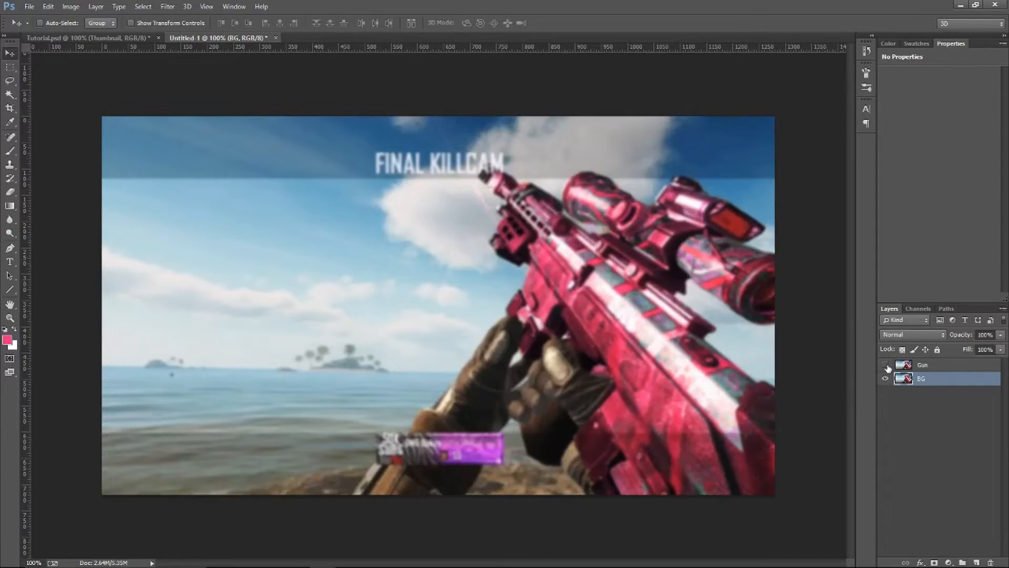
click(886, 365)
click(886, 364)
click(922, 364)
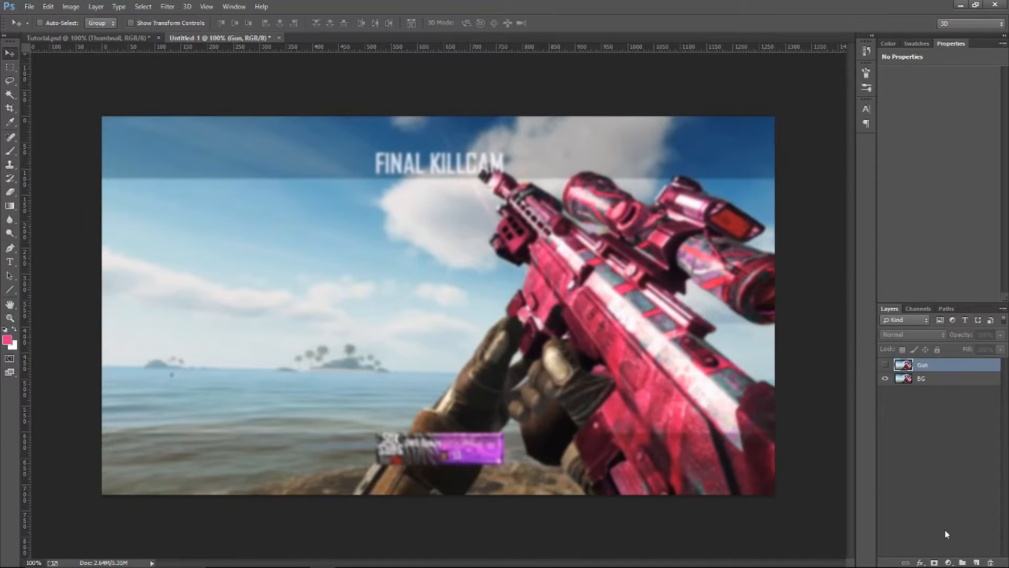
click(885, 364)
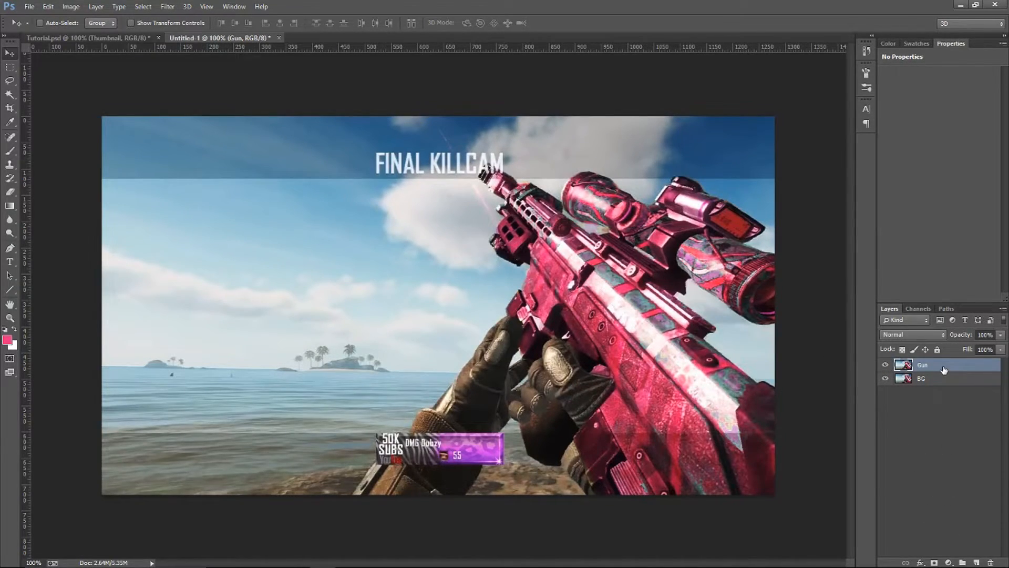
Move the Gun layer below the BG layer in the stacking order
drag(928, 364, 939, 390)
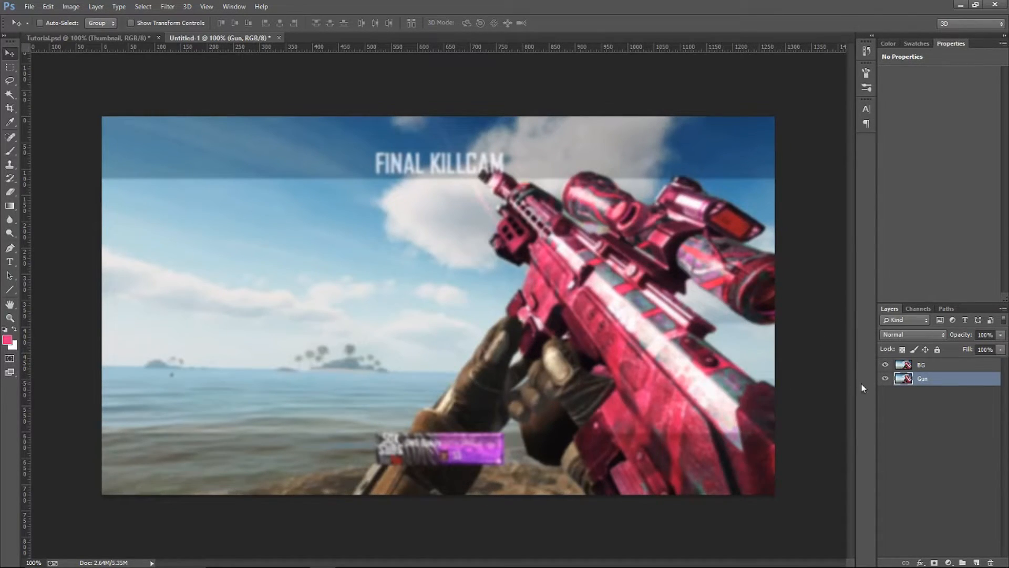
Move the Gun layer back above the BG layer and activate the Pen tool
drag(936, 379, 940, 365)
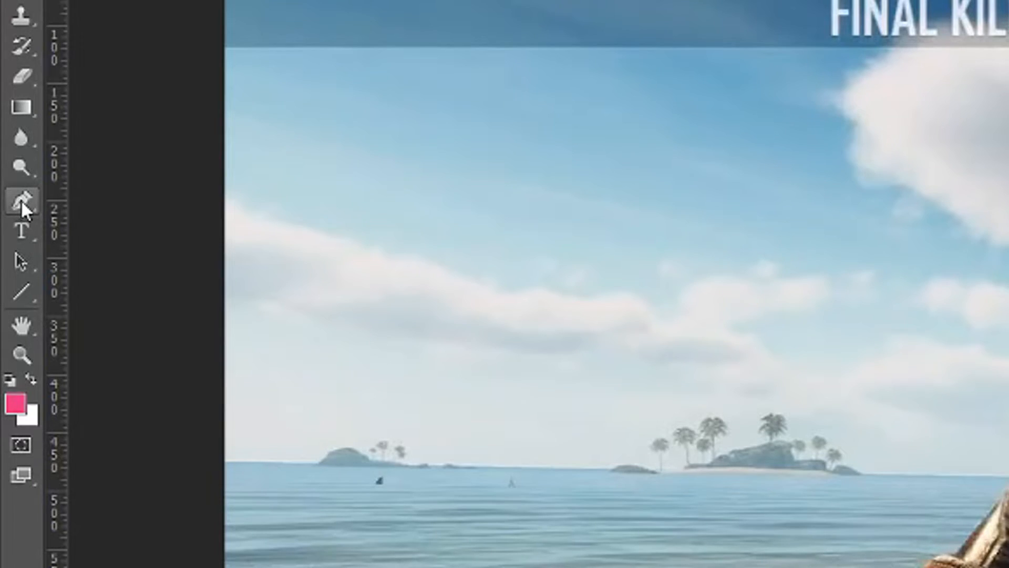
click(9, 247)
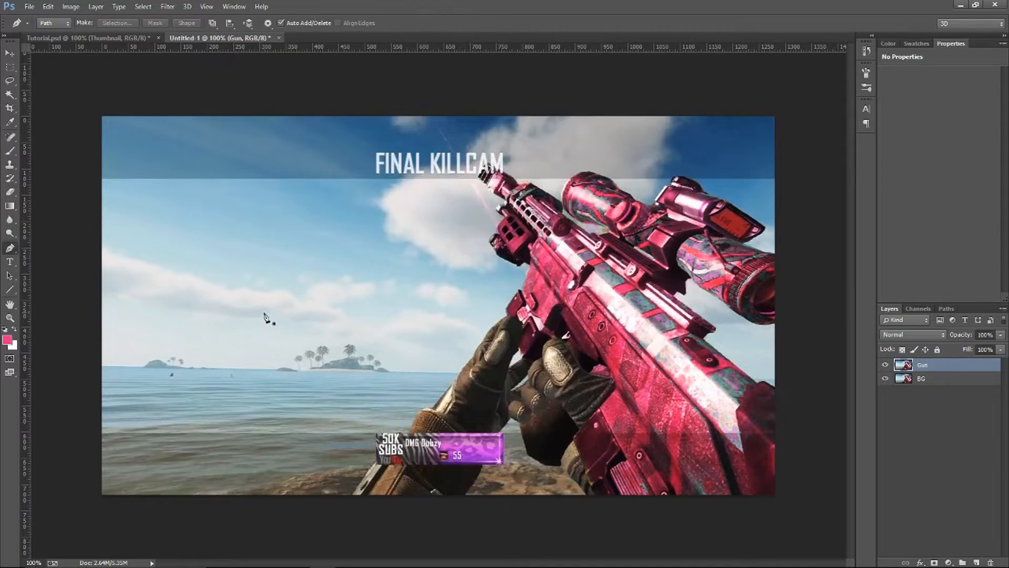
Try out the Pen tool by placing a four-point zigzag path in the sky, and undo it
click(286, 247)
click(336, 266)
click(366, 212)
click(390, 293)
key(ctrl+z)
click(285, 247)
click(335, 267)
click(365, 212)
click(390, 292)
key(ctrl+z)
key(ctrl+z)
key(ctrl+z)
key(ctrl+z)
key(ctrl+z)
key(ctrl+z)
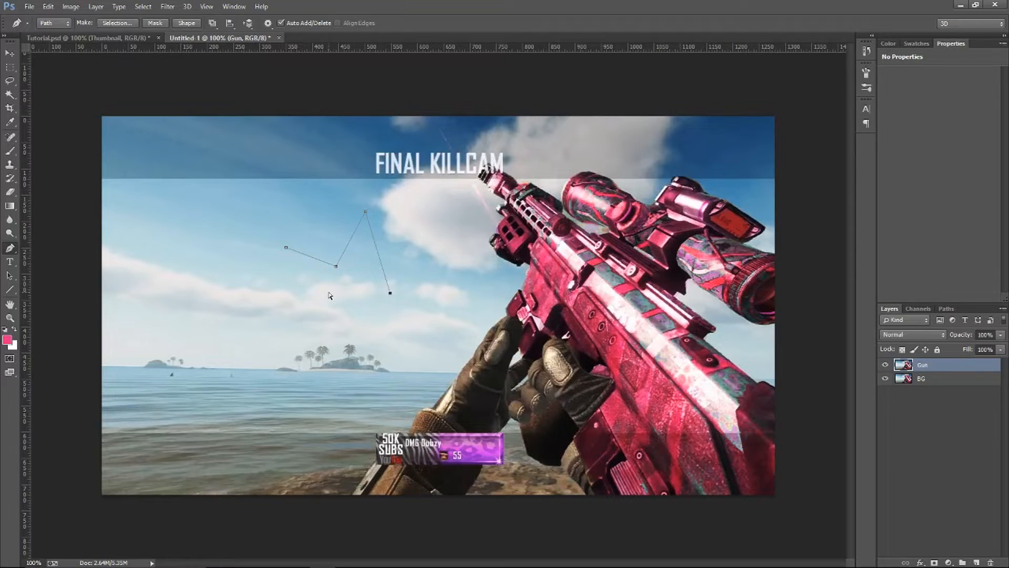
key(Print)
drag(279, 245, 487, 380)
click(412, 396)
key(ctrl+z)
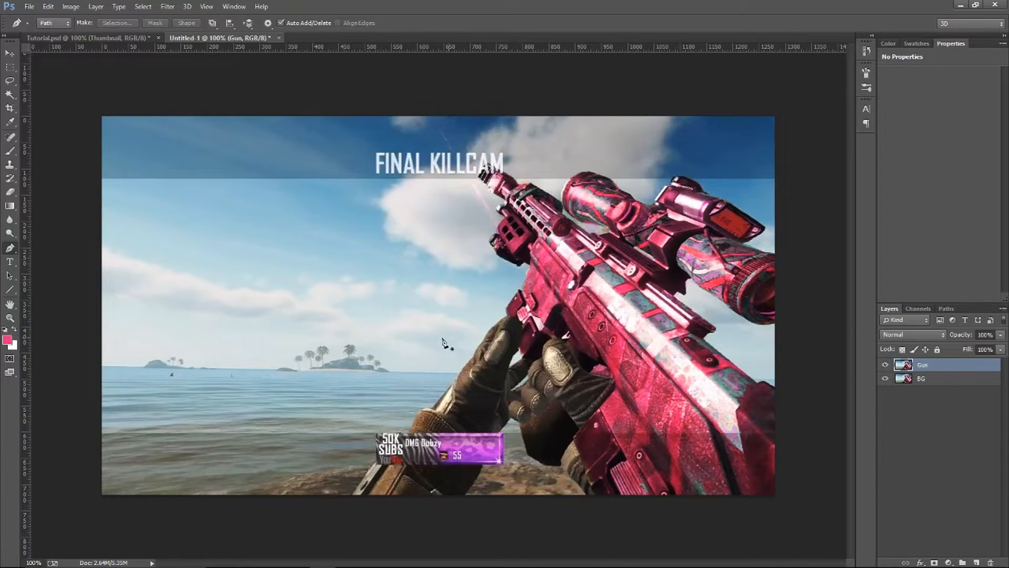
Place another short trial path of three points over the sky and step back to remove it
click(263, 327)
click(315, 277)
click(319, 213)
key(Escape)
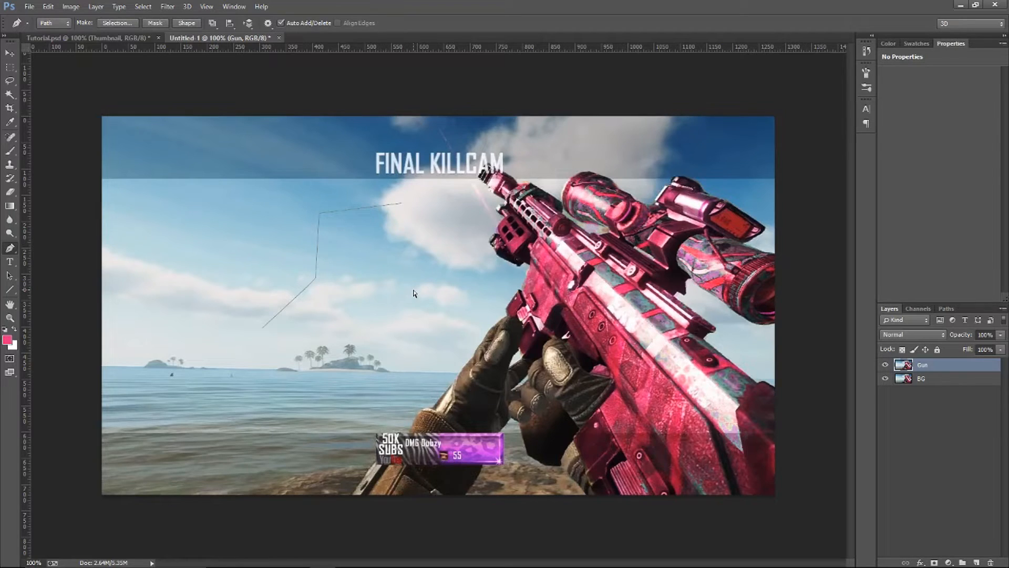
click(48, 7)
click(58, 16)
key(ctrl+alt+z)
key(ctrl+alt+z)
key(ctrl+alt+z)
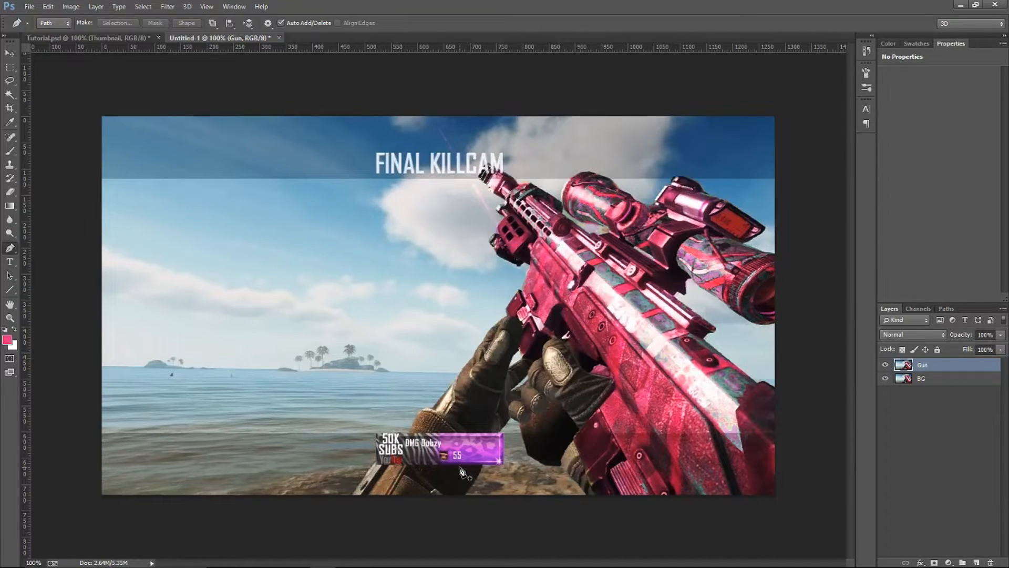
Begin the gun outline with a pen path from the canvas's lower edge up along the forearm to the player banner
scroll(374, 489, up, 3)
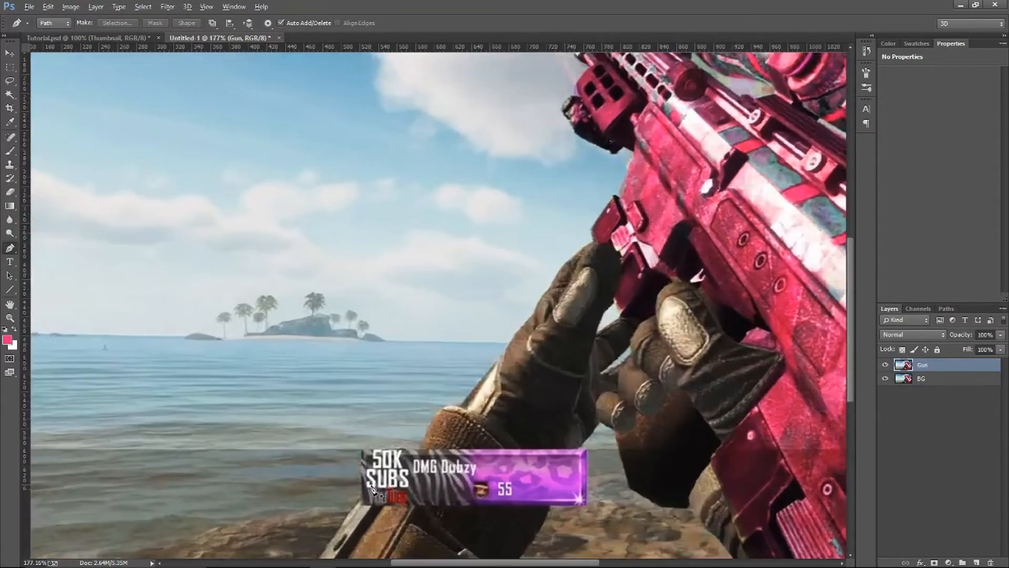
scroll(373, 489, up, 2)
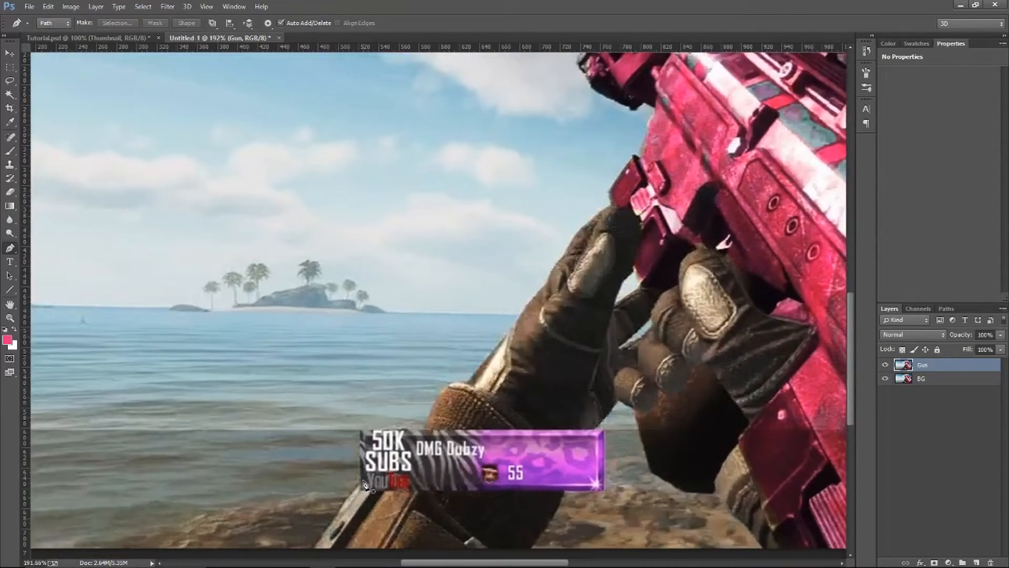
scroll(364, 484, up, 3)
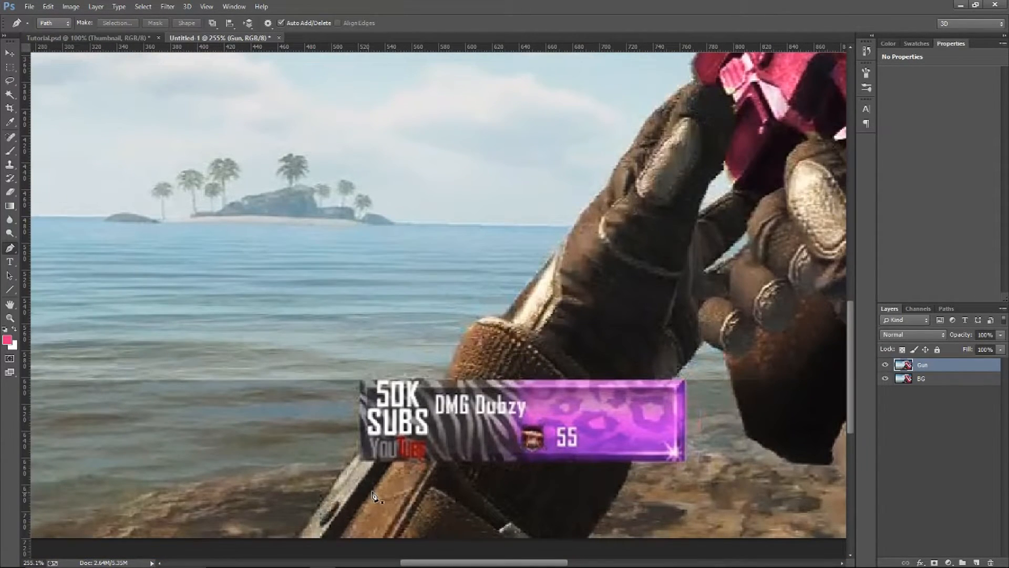
mouse_move(527, 563)
mouse_down()
mouse_move(471, 561)
mouse_move(510, 563)
mouse_up()
scroll(432, 515, left, 1)
scroll(432, 515, left, 3)
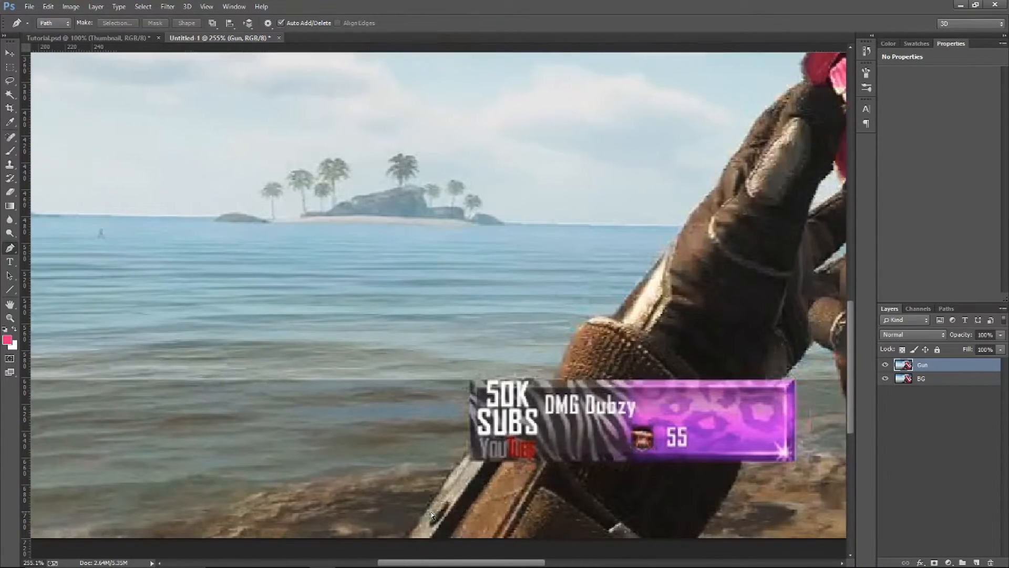
scroll(432, 515, right, 1)
scroll(432, 515, left, 3)
scroll(432, 515, right, 5)
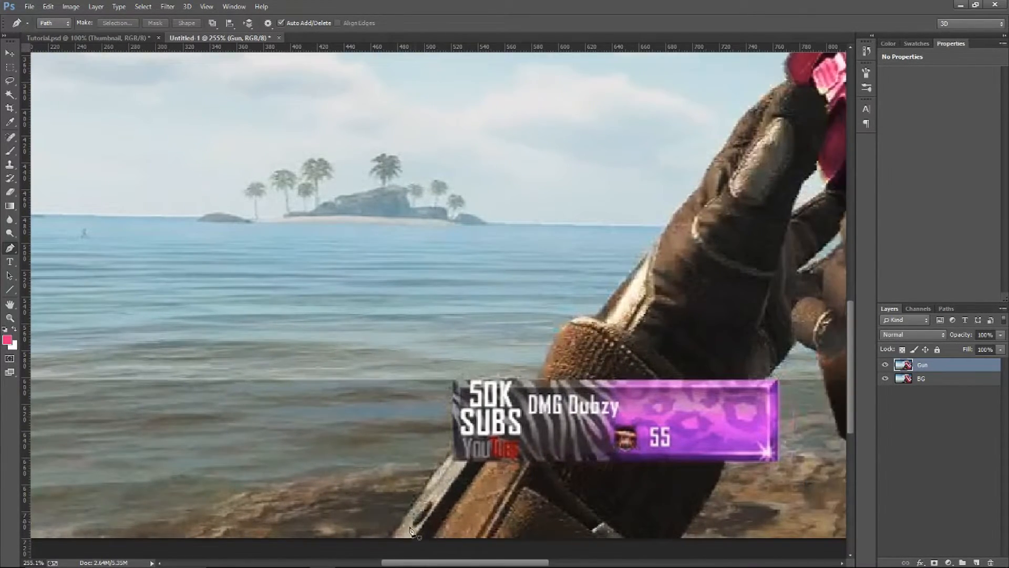
scroll(414, 526, up, 1)
click(380, 543)
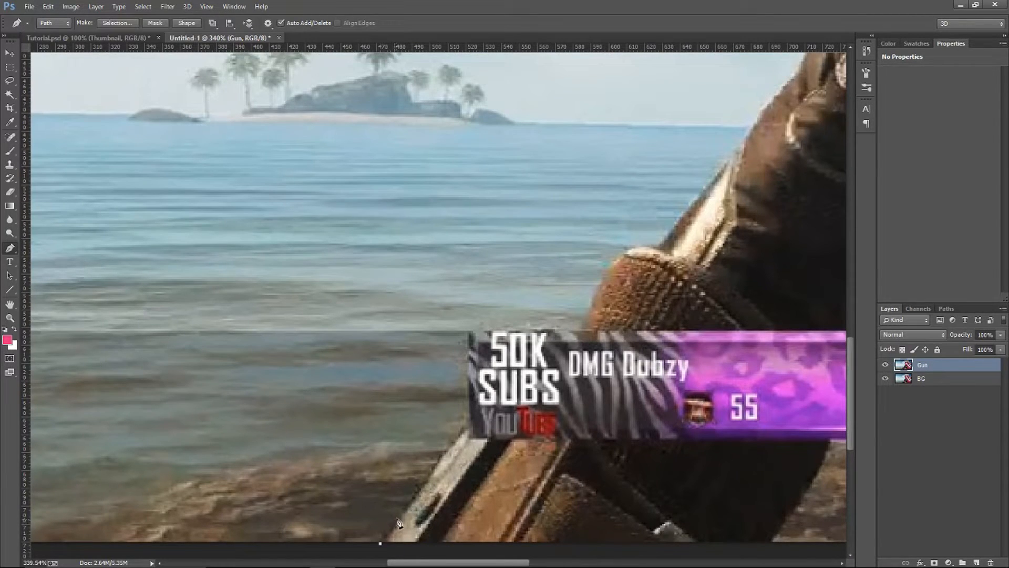
click(406, 509)
click(440, 461)
click(473, 417)
click(498, 393)
click(513, 379)
click(535, 372)
click(556, 368)
Continue the pen path past the wrist cuff and up the outer edge of the supporting glove
scroll(667, 263, up, 5)
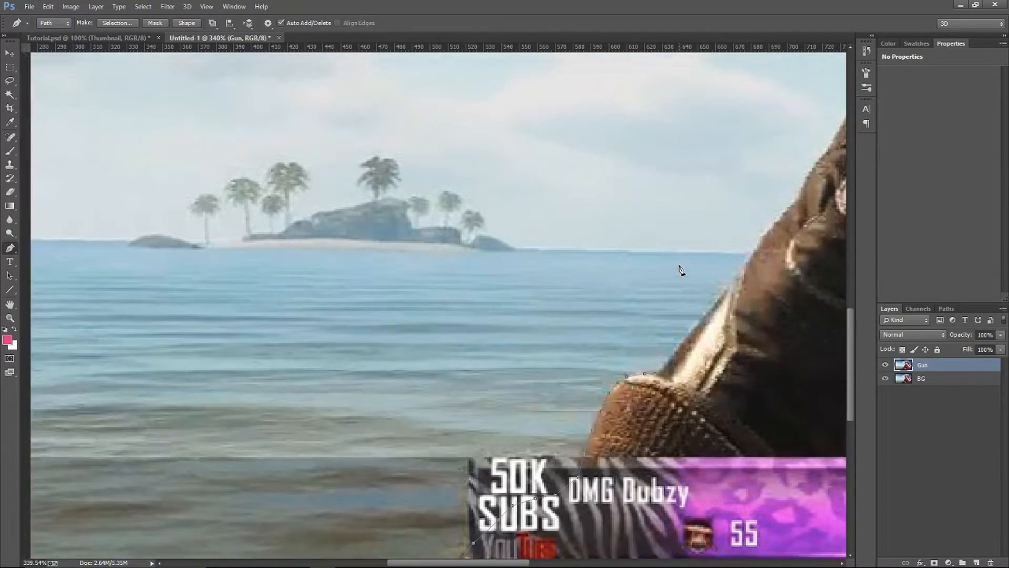
scroll(629, 269, right, 4)
scroll(573, 349, up, 2)
scroll(505, 373, right, 3)
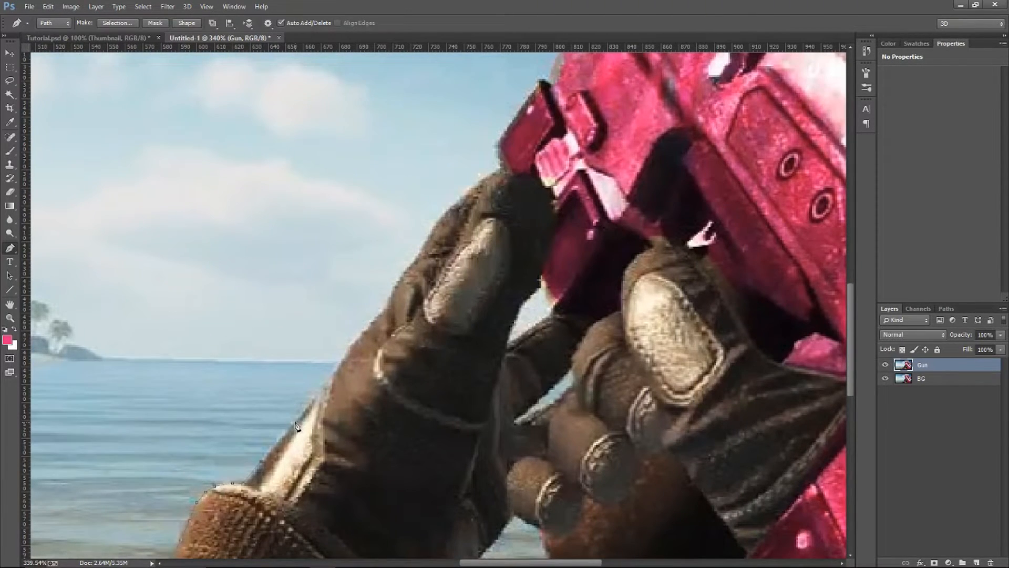
click(318, 389)
click(368, 325)
Extend the path over the glove's fingertips and around the outer edge of the pink foregrip, undoing the last change
scroll(431, 283, up, 5)
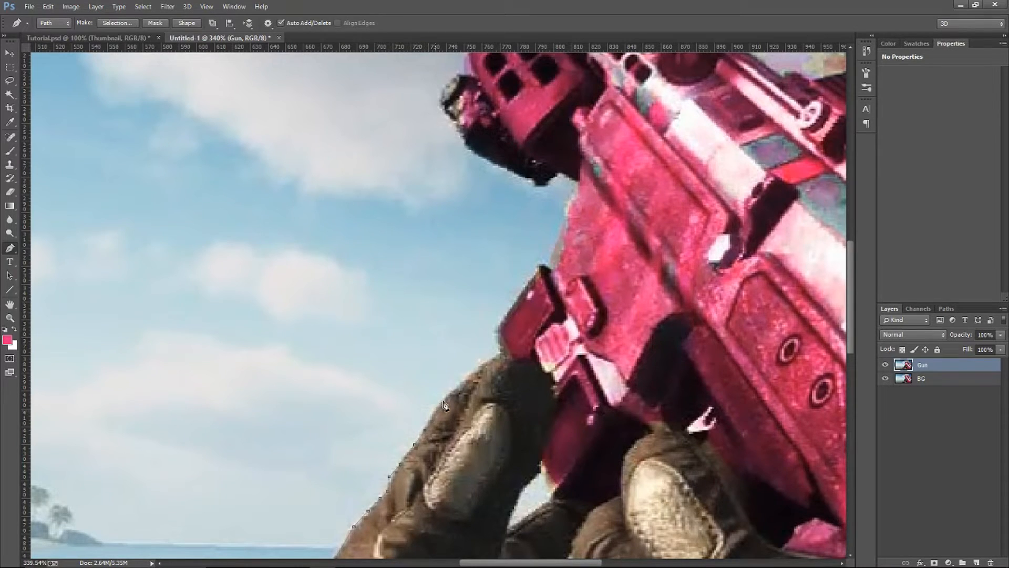
click(482, 364)
click(496, 330)
click(502, 320)
click(528, 282)
scroll(544, 269, up, 1)
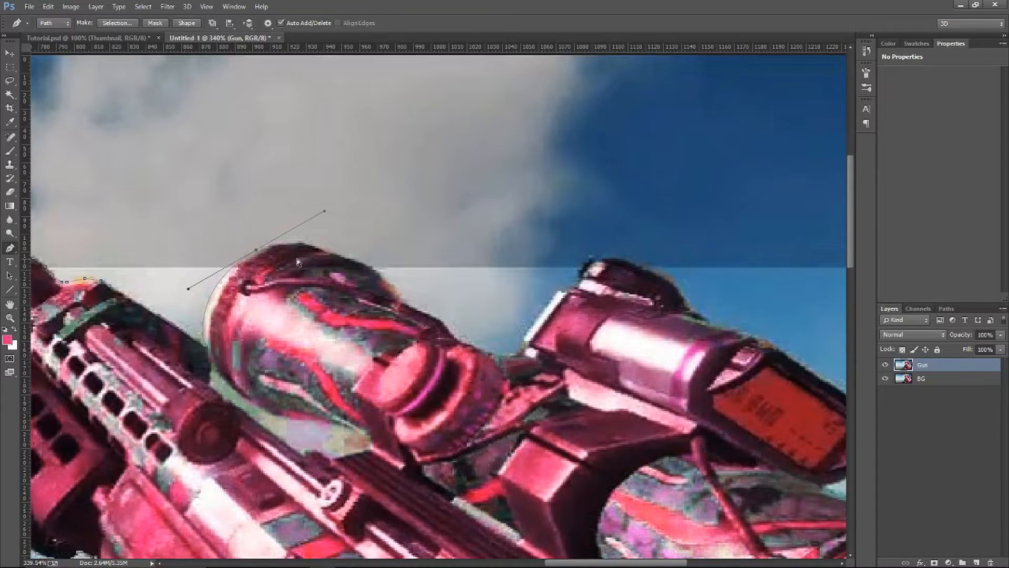
key(ctrl+z)
Trace the front rim and rounded top of the scope with closely spaced and curved anchor points
click(202, 327)
click(204, 314)
click(212, 299)
drag(272, 247, 351, 223)
key(alt)
click(330, 251)
key(ctrl+z)
click(301, 242)
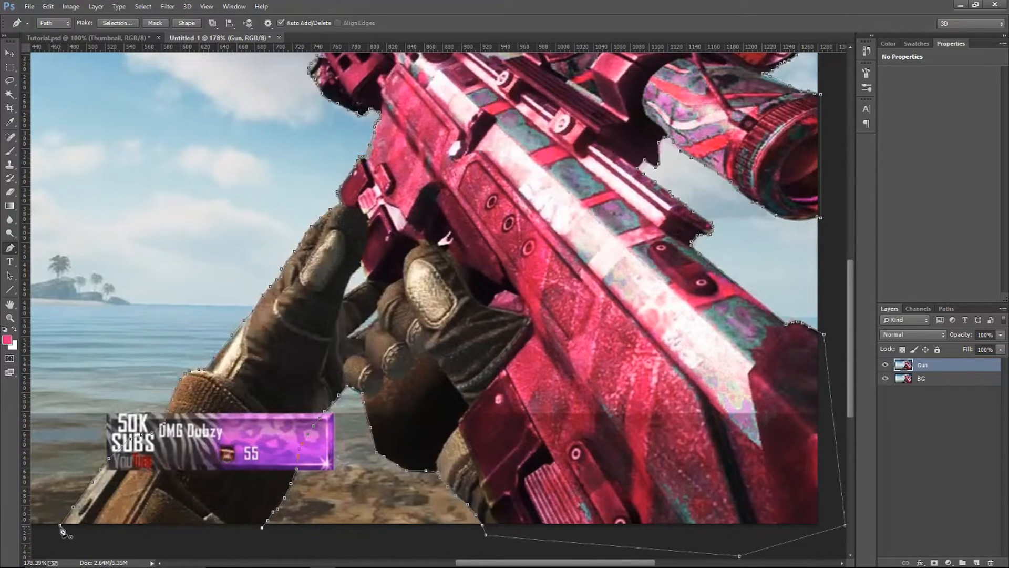
Outline the two small background gaps between the gloves and below the foregrip as additional subpaths
scroll(303, 415, up, 5)
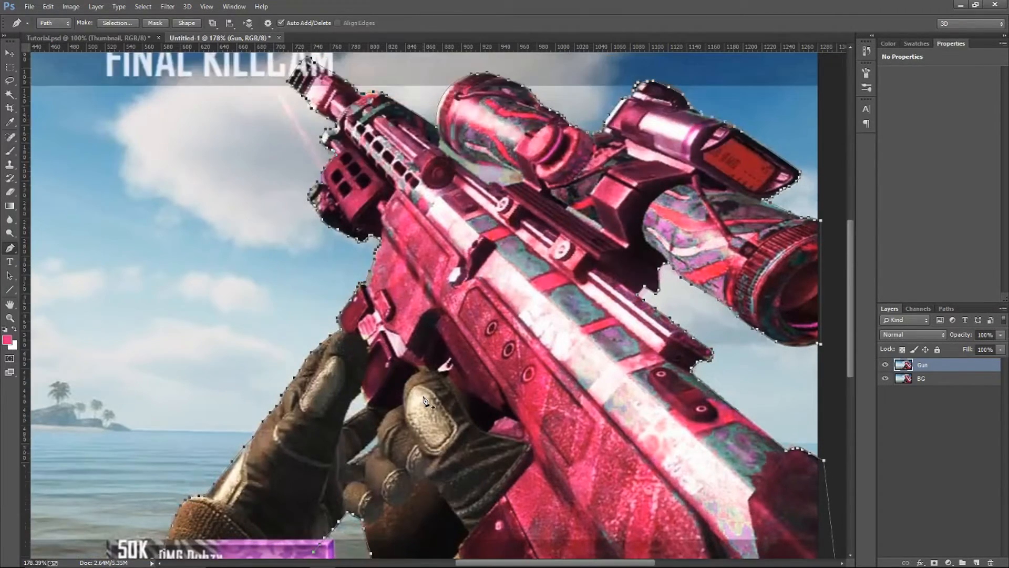
scroll(426, 400, down, 3)
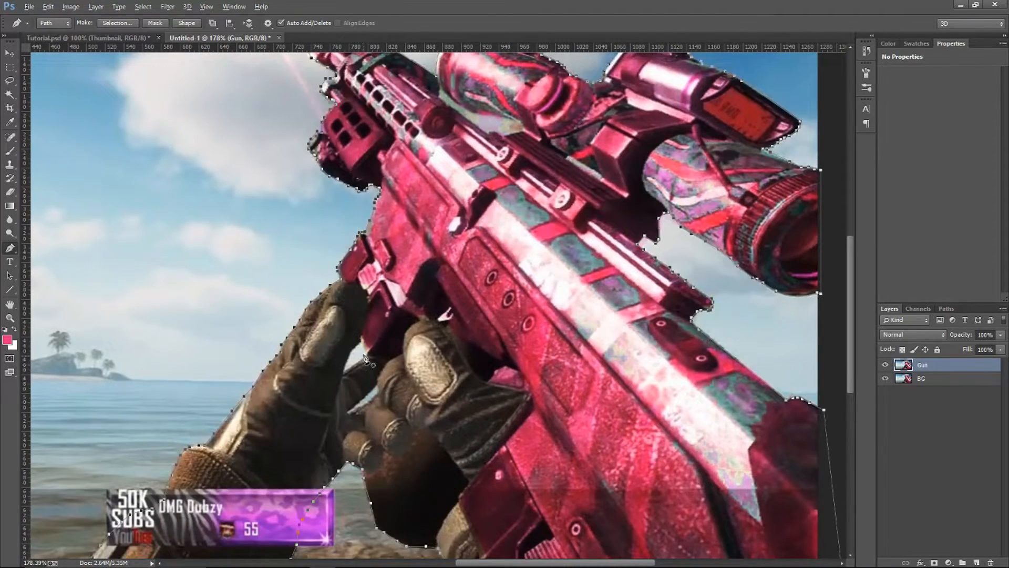
scroll(381, 317, up, 5)
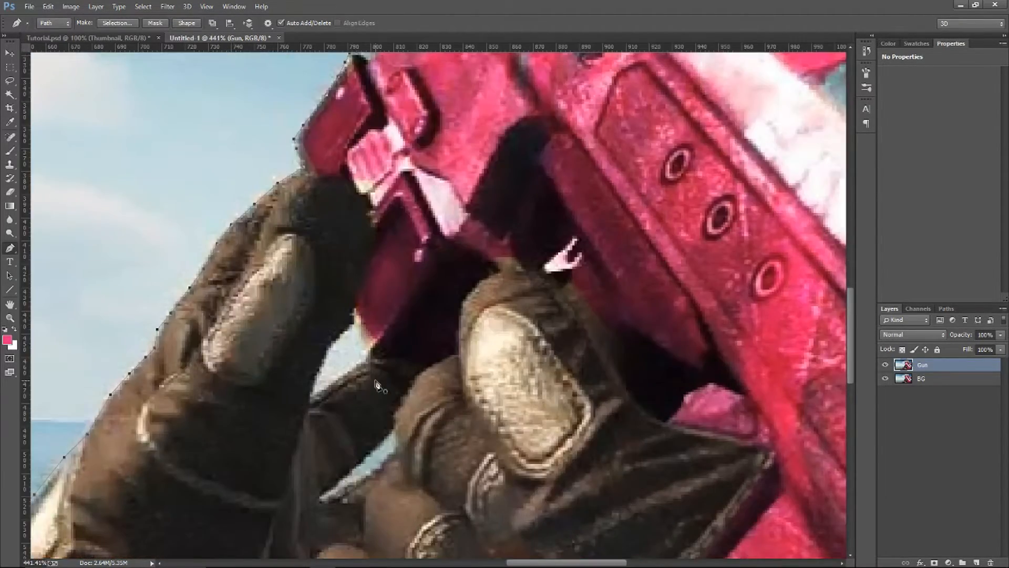
scroll(356, 288, down, 2)
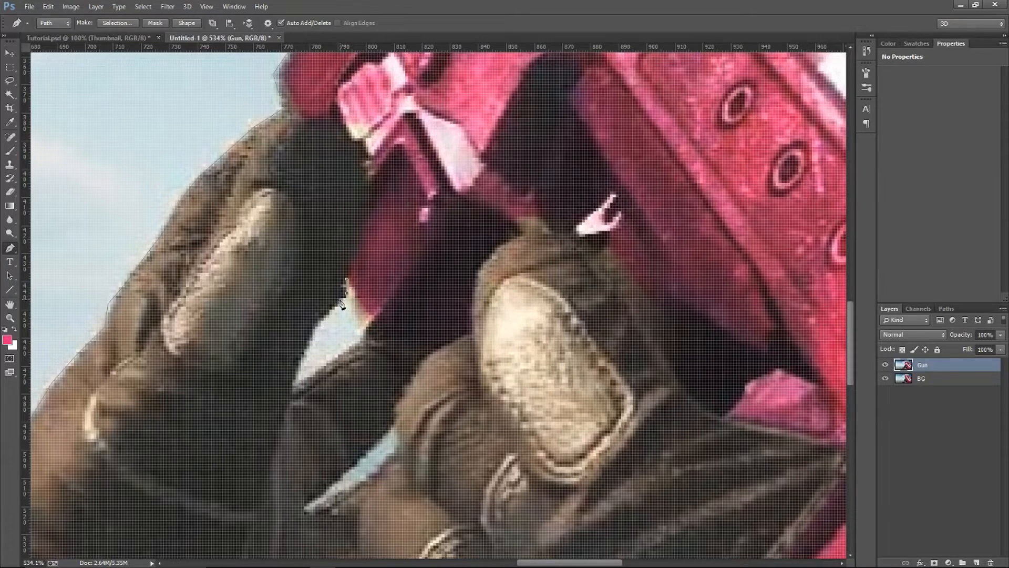
click(330, 308)
click(302, 363)
click(347, 286)
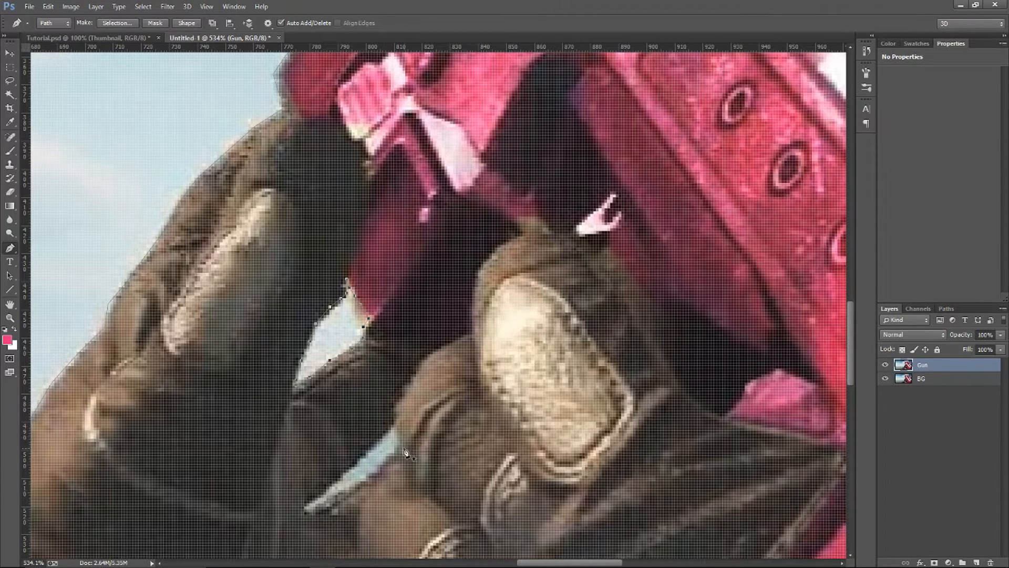
click(376, 442)
click(342, 476)
click(323, 493)
Outline the background gap between the underside of the scope and the gun's top rail as another subpath
scroll(420, 433, up, 5)
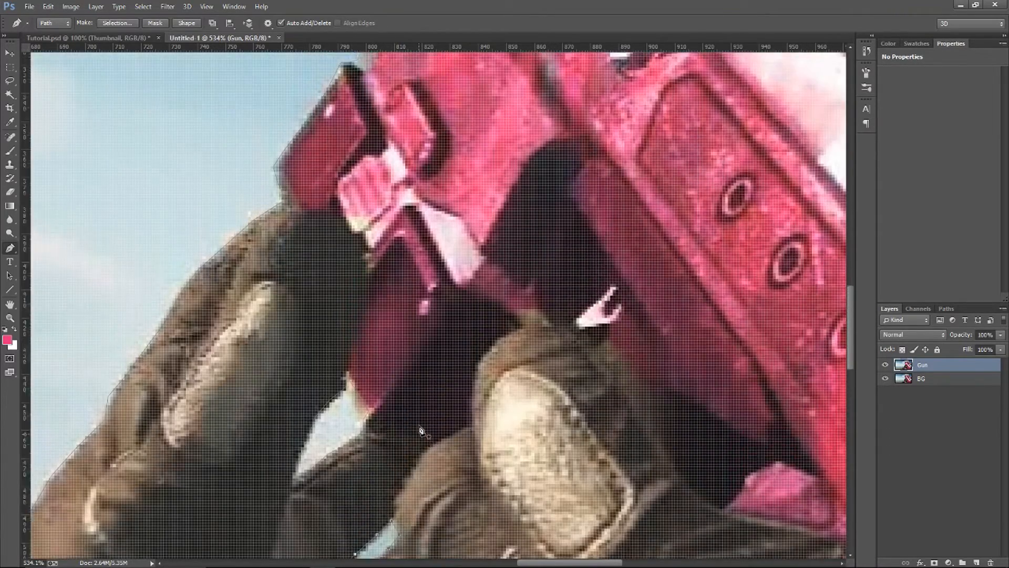
scroll(420, 432, up, 8)
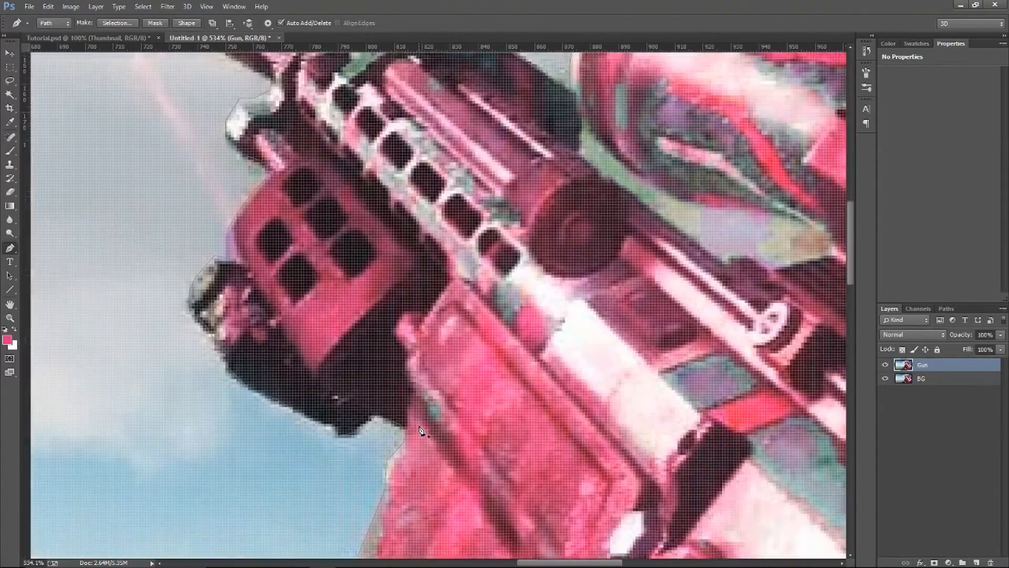
scroll(421, 431, right, 8)
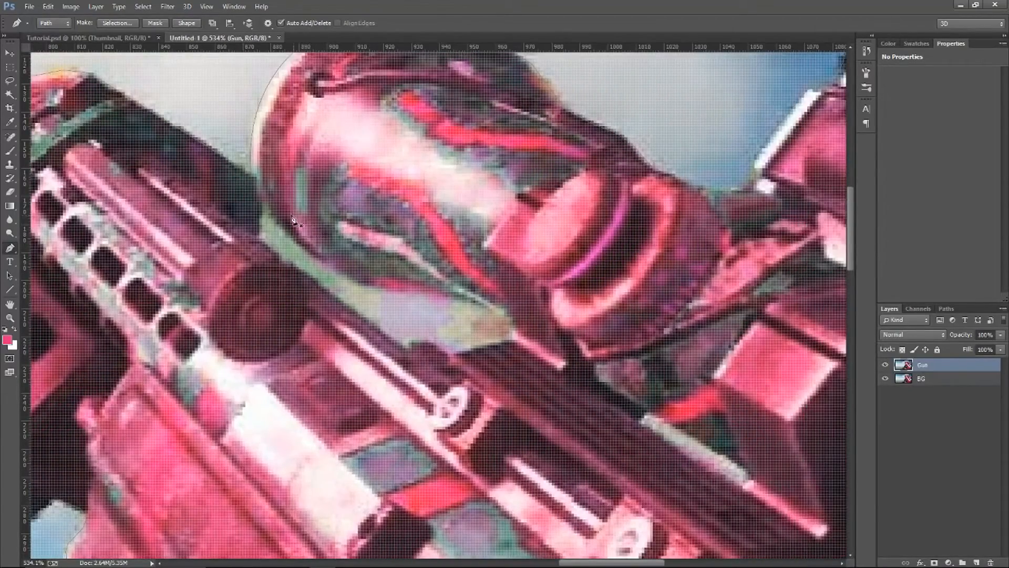
click(262, 202)
click(260, 236)
click(277, 255)
click(296, 267)
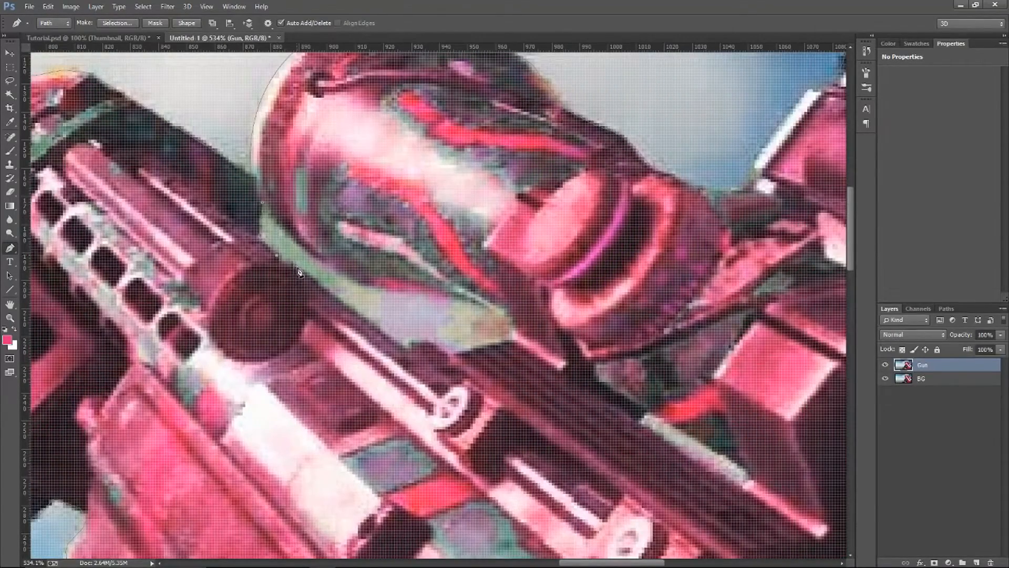
click(326, 289)
click(358, 314)
click(390, 339)
Create a vector mask on the Gun layer from the finished path and switch to the Move tool
scroll(314, 352, down, 1)
scroll(314, 351, down, 5)
scroll(314, 351, up, 3)
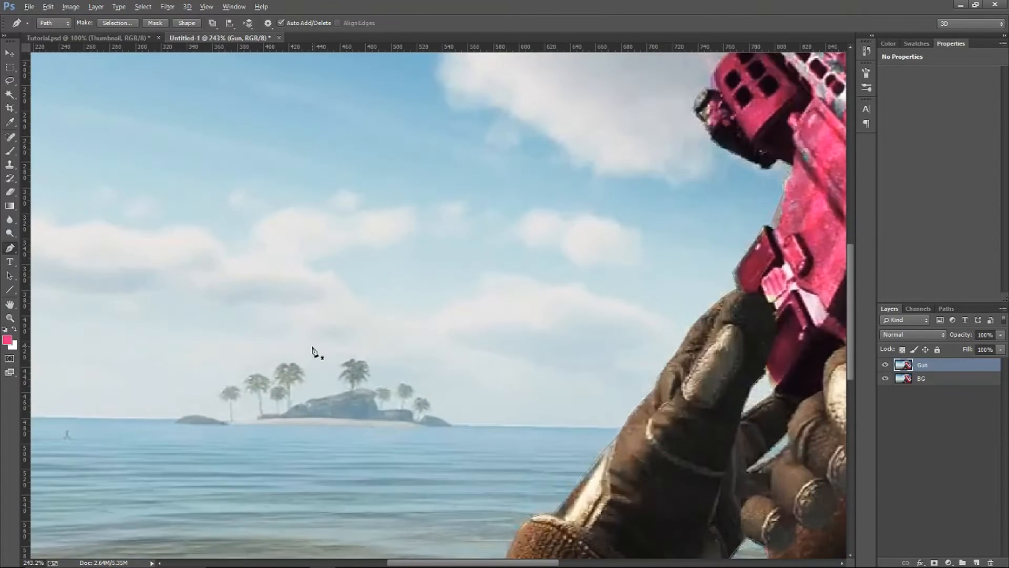
scroll(314, 351, down, 5)
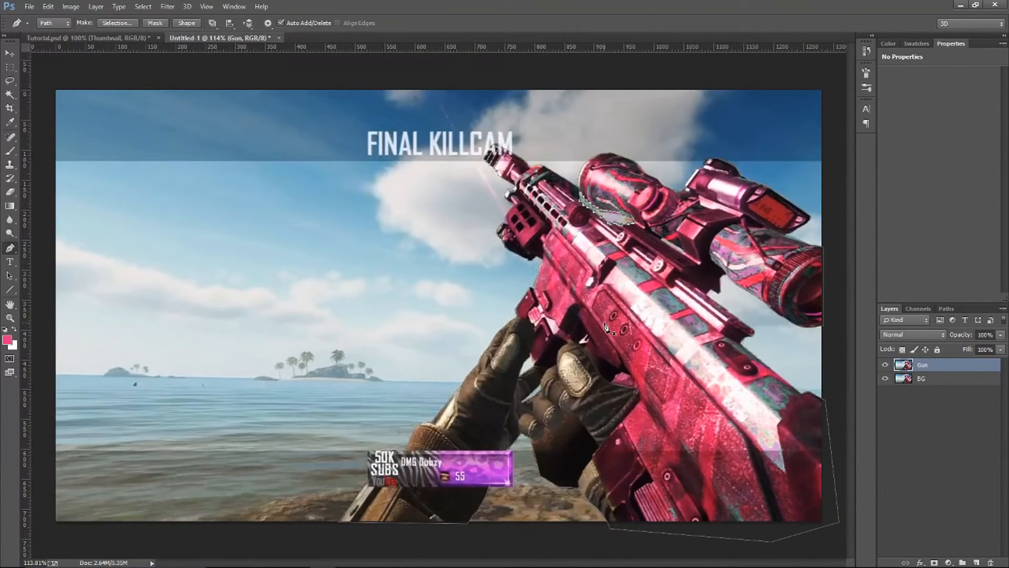
right_click(599, 277)
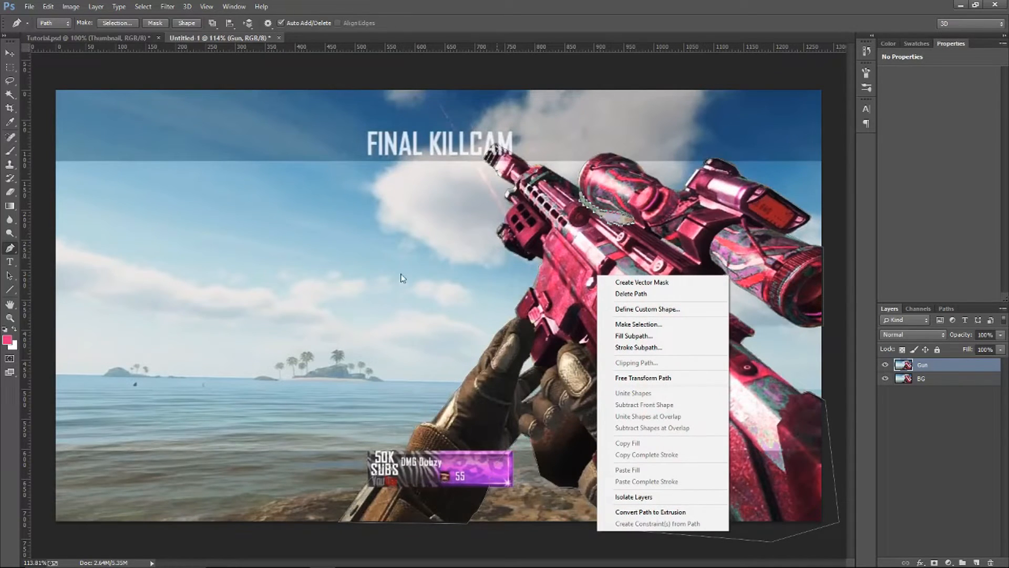
click(656, 284)
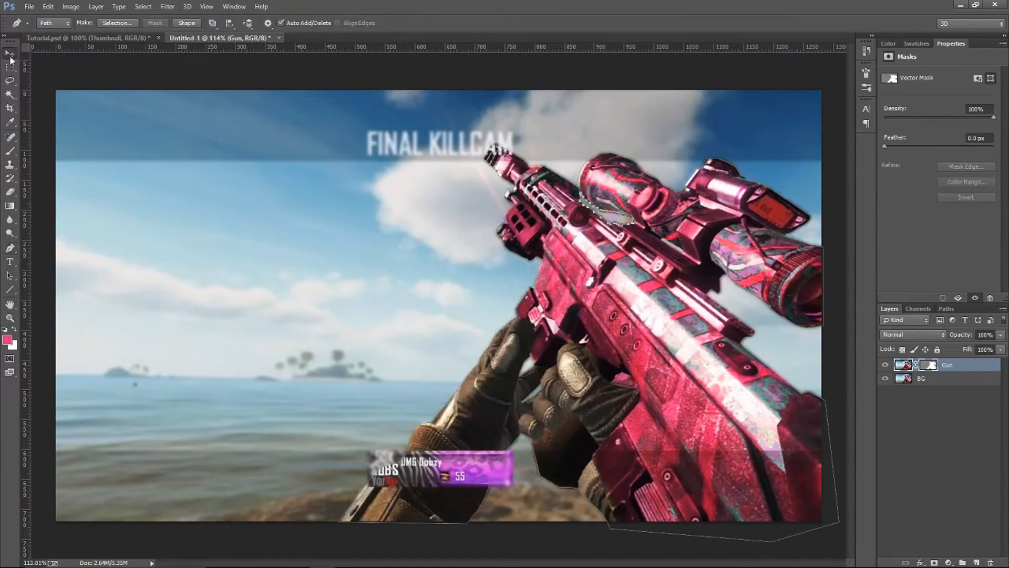
click(10, 55)
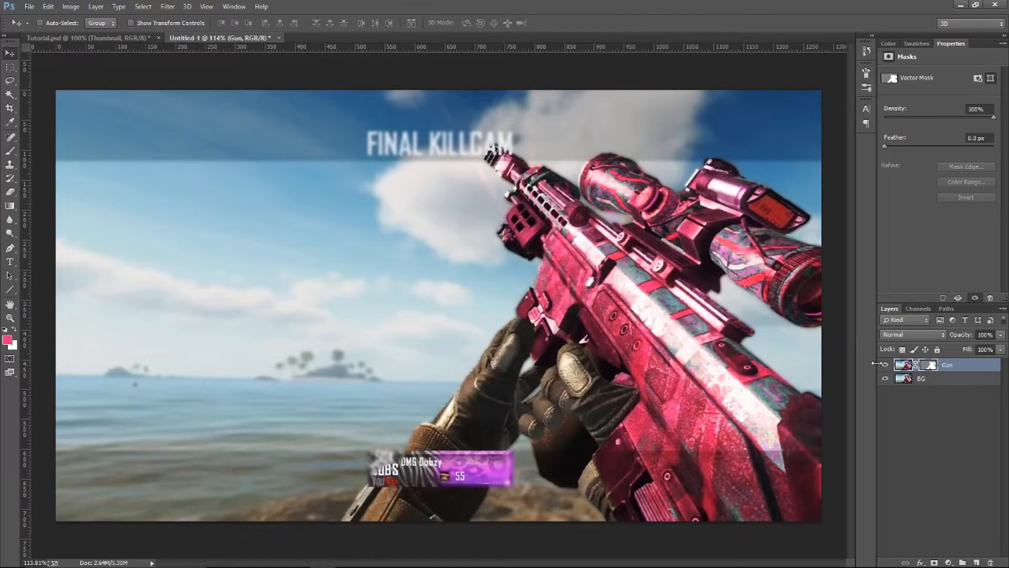
Try merging the masked Gun layer down into the BG layer, and undo the merge
click(946, 366)
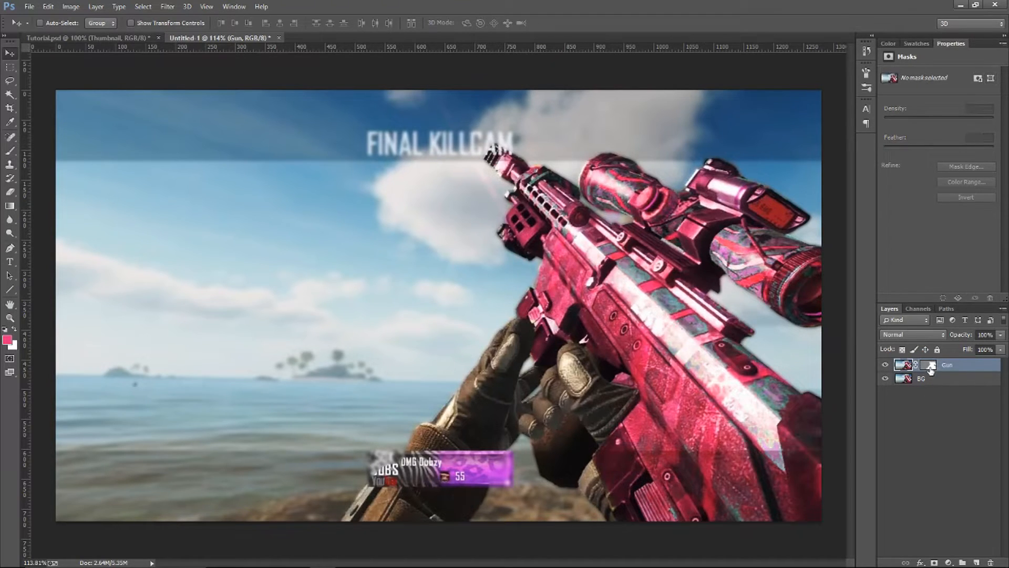
click(931, 367)
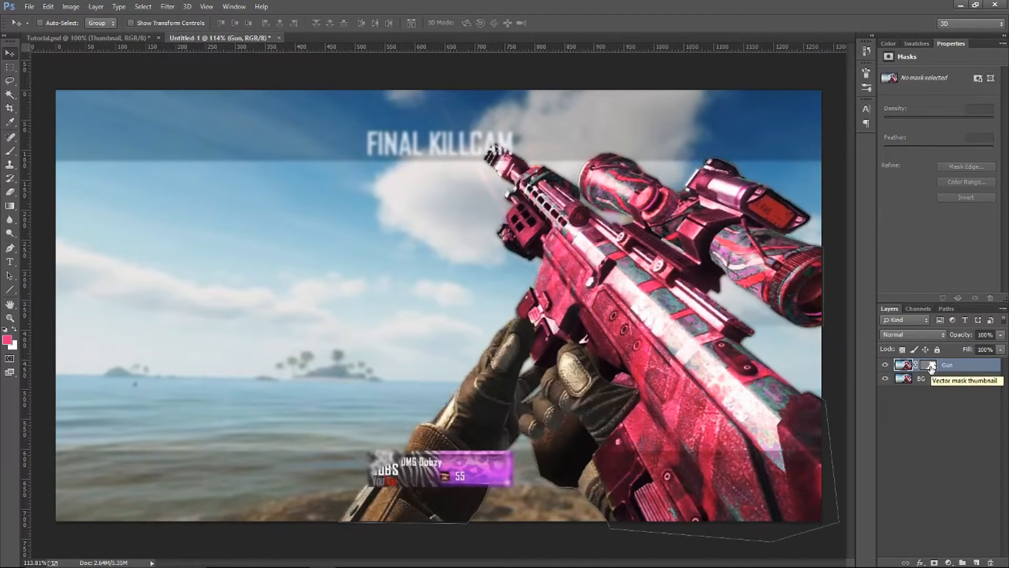
key(ctrl+e)
key(ctrl+z)
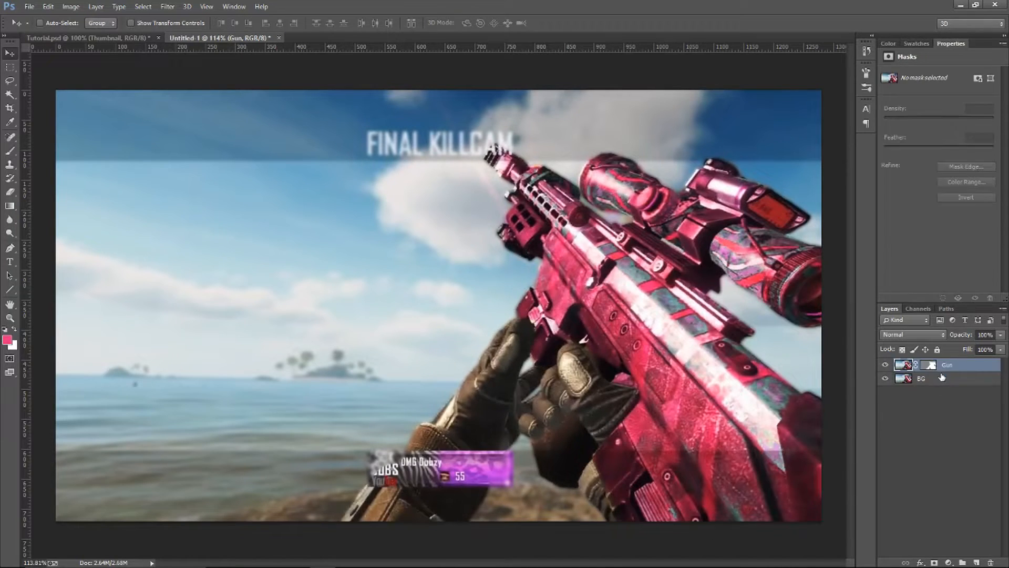
Transfer the vector mask from the Gun layer to the BG layer and hide the Gun layer
mouse_move(932, 367)
mouse_down()
mouse_move(959, 422)
mouse_move(946, 378)
mouse_up()
click(885, 365)
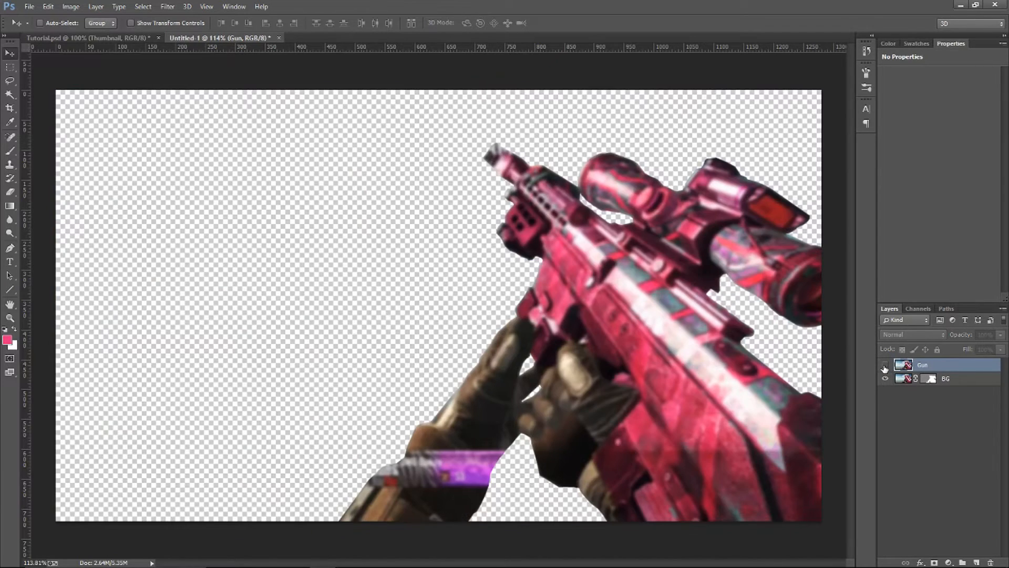
Try the visible, unmasked Gun layer beneath the masked BG layer, and restore the masked Gun layer above BG
drag(925, 366, 928, 386)
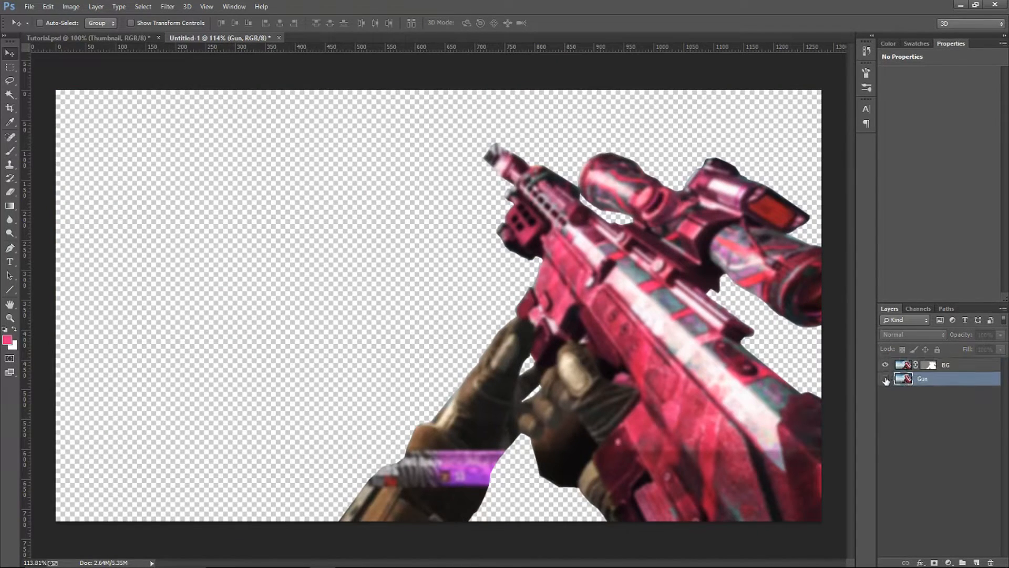
click(886, 379)
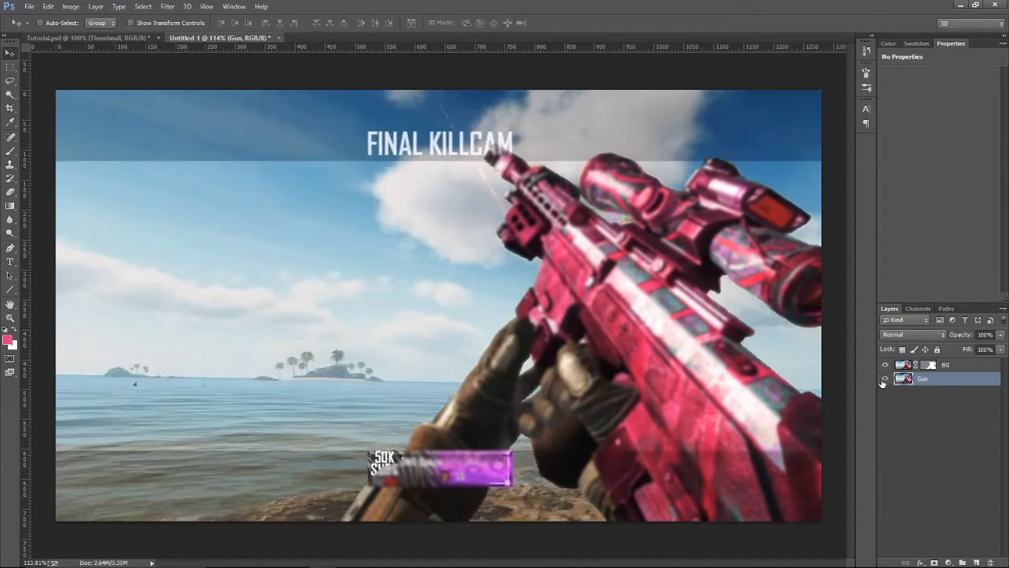
drag(936, 368, 960, 363)
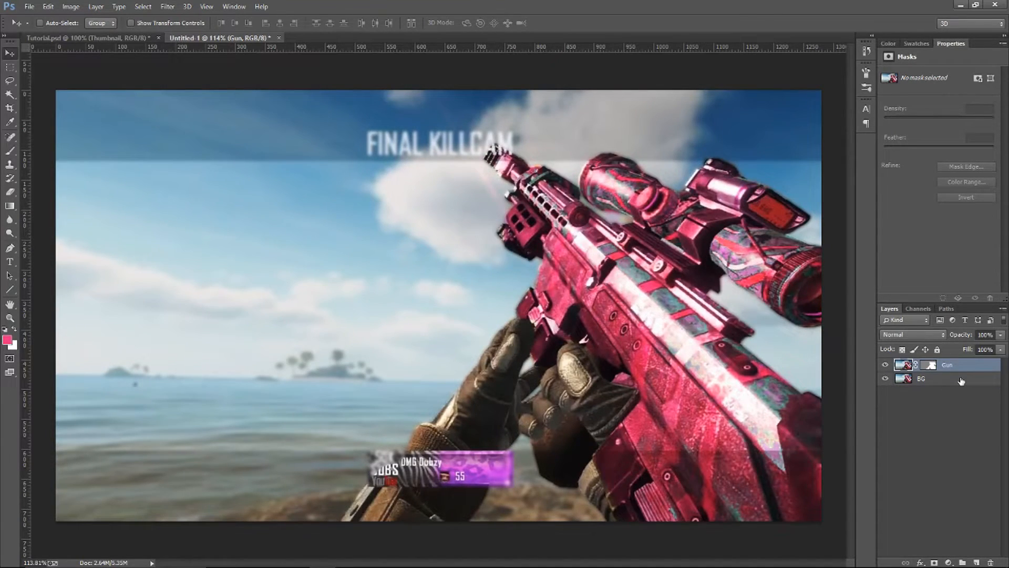
Add a white 2 px outside Stroke to the Gun layer, keeping the layer style settings open
right_click(985, 367)
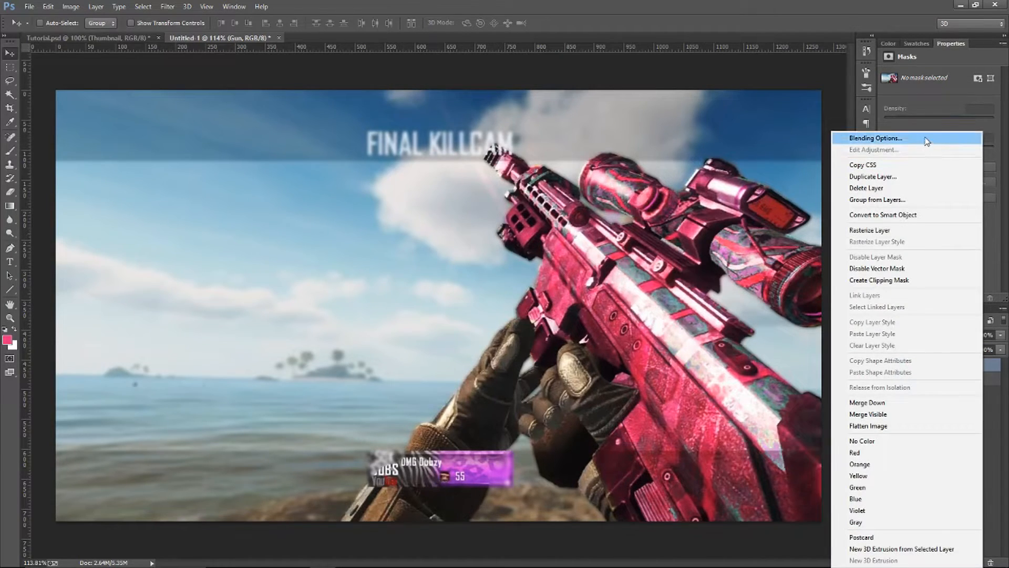
click(994, 373)
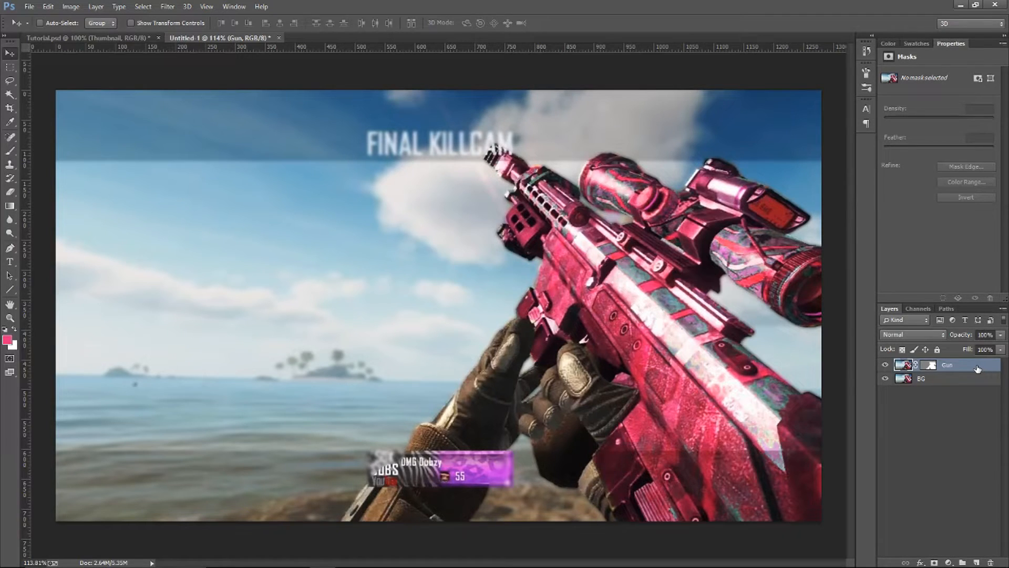
double_click(978, 368)
mouse_move(368, 241)
mouse_down()
mouse_move(500, 212)
mouse_move(351, 127)
mouse_up()
click(126, 200)
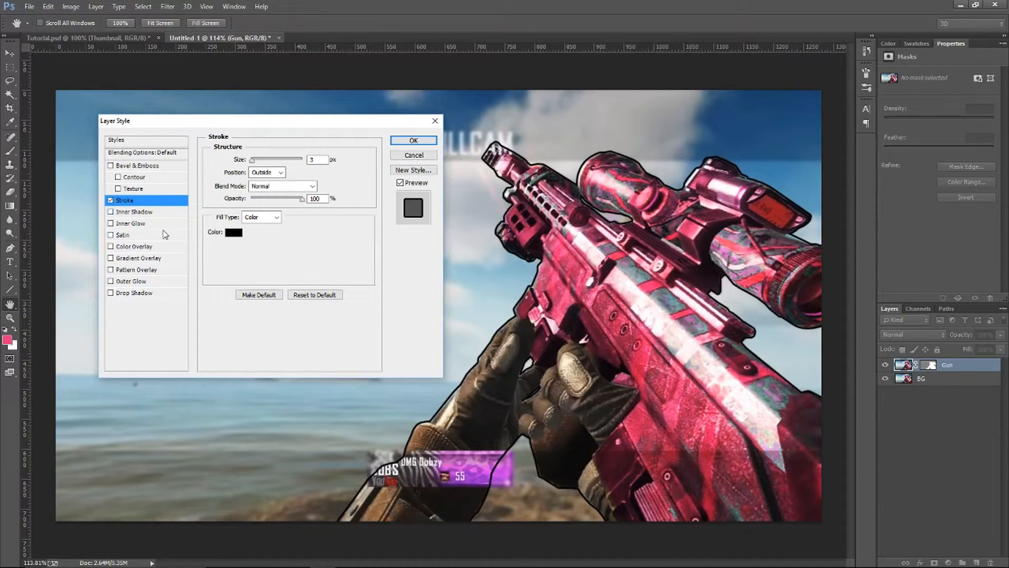
click(236, 233)
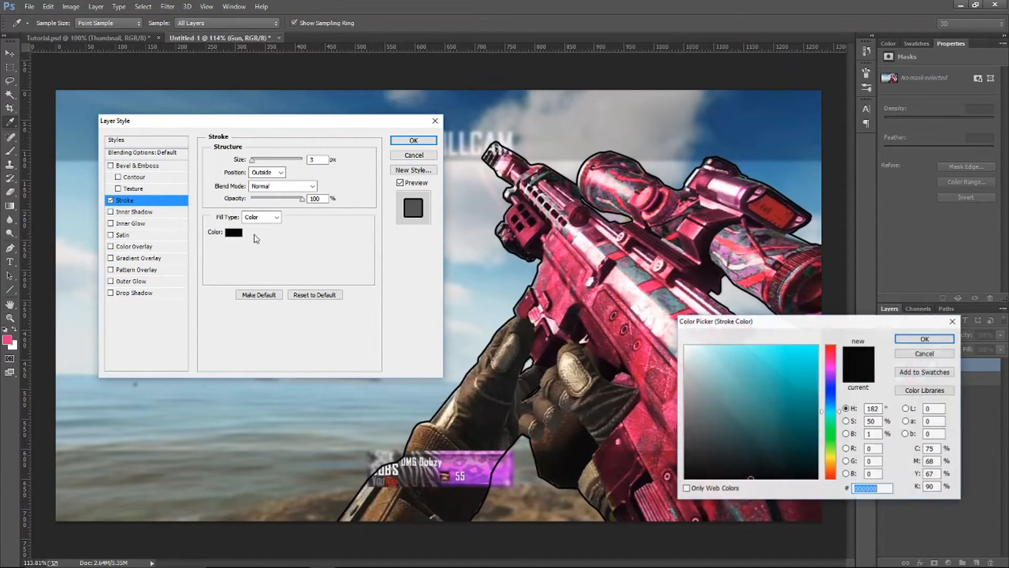
click(686, 346)
key(Return)
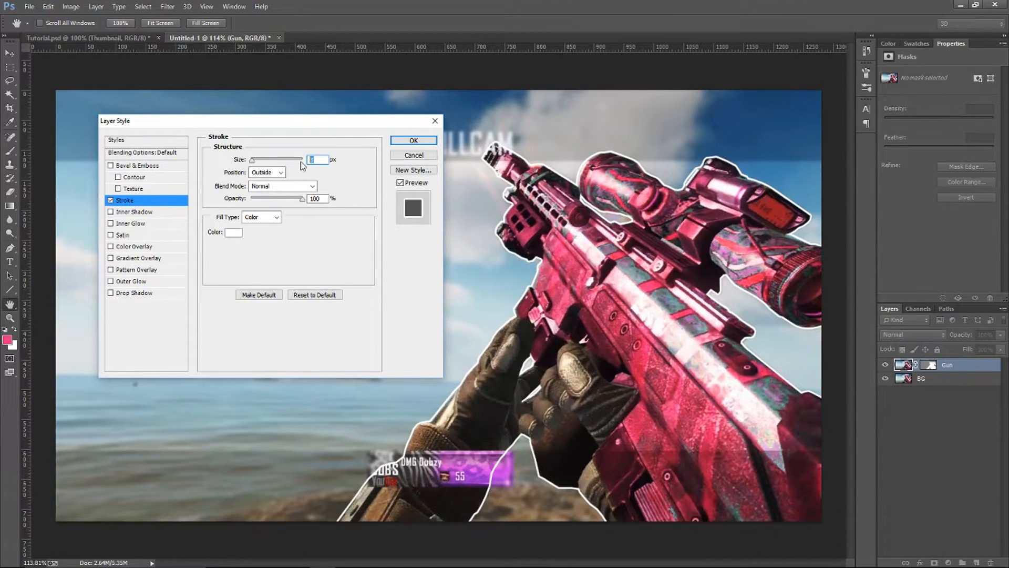
text(2)
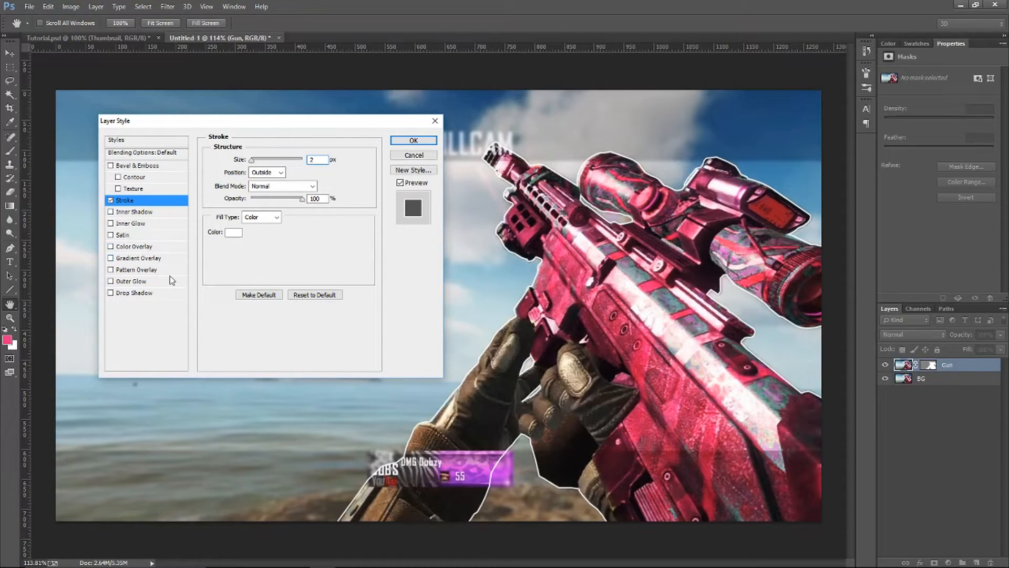
Add a Drop Shadow to the Gun layer, increasing its distance slightly and setting its size to 15 px
click(153, 293)
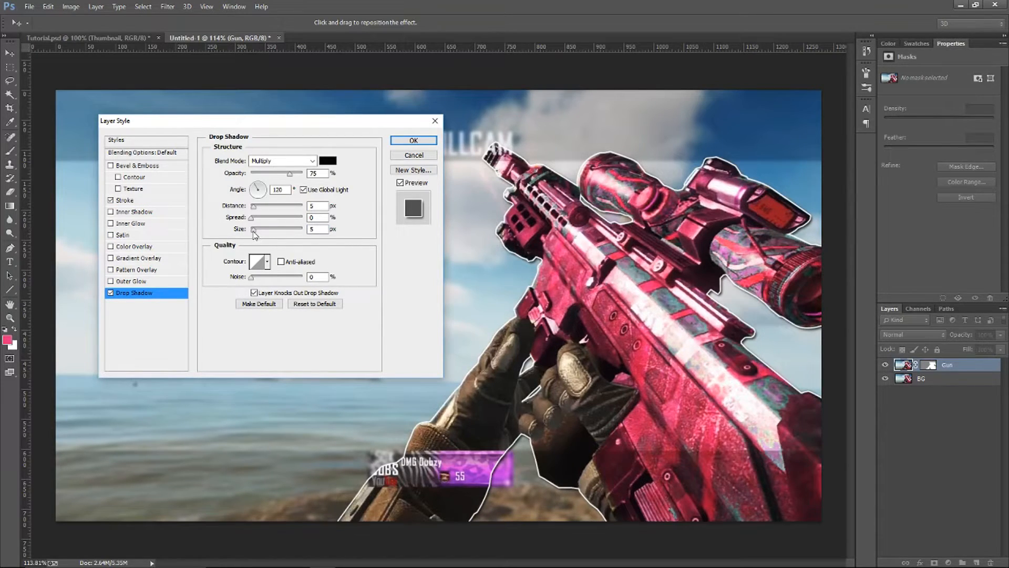
drag(254, 231, 255, 210)
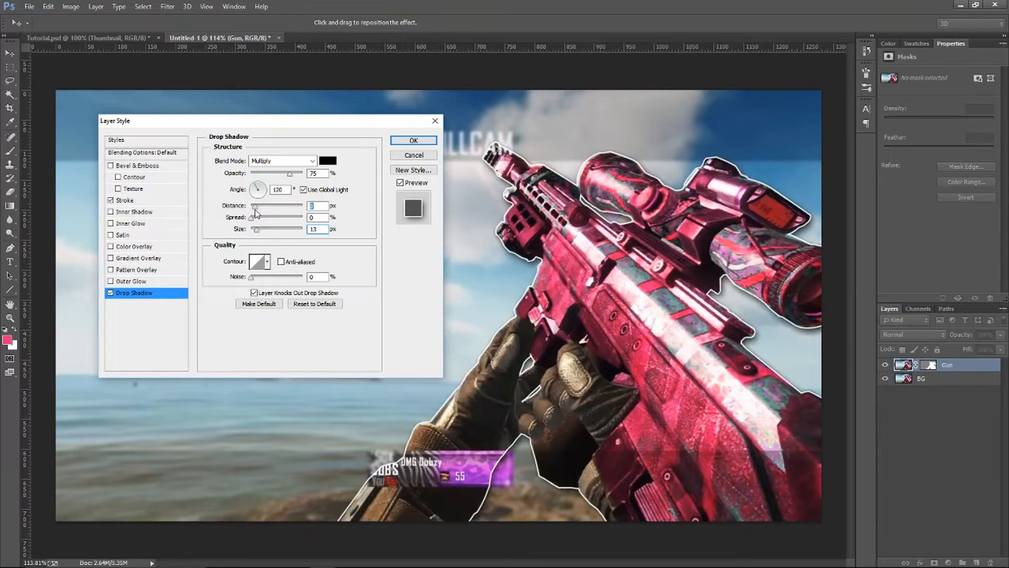
double_click(315, 230)
text(15)
Discard a trial Color Overlay and add a black-to-white Gradient Overlay in Overlay blend mode at about 70% opacity
click(145, 248)
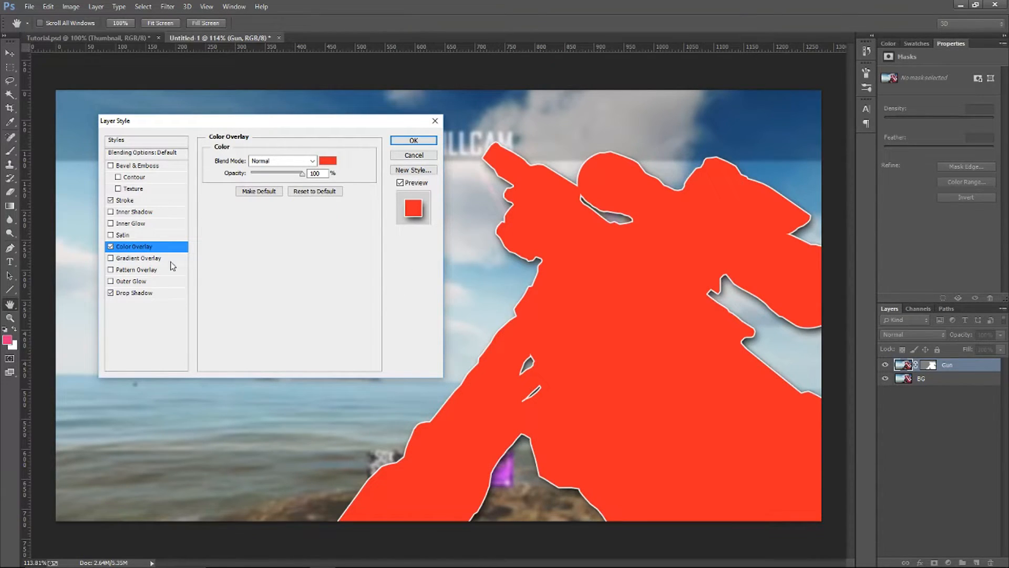
click(111, 246)
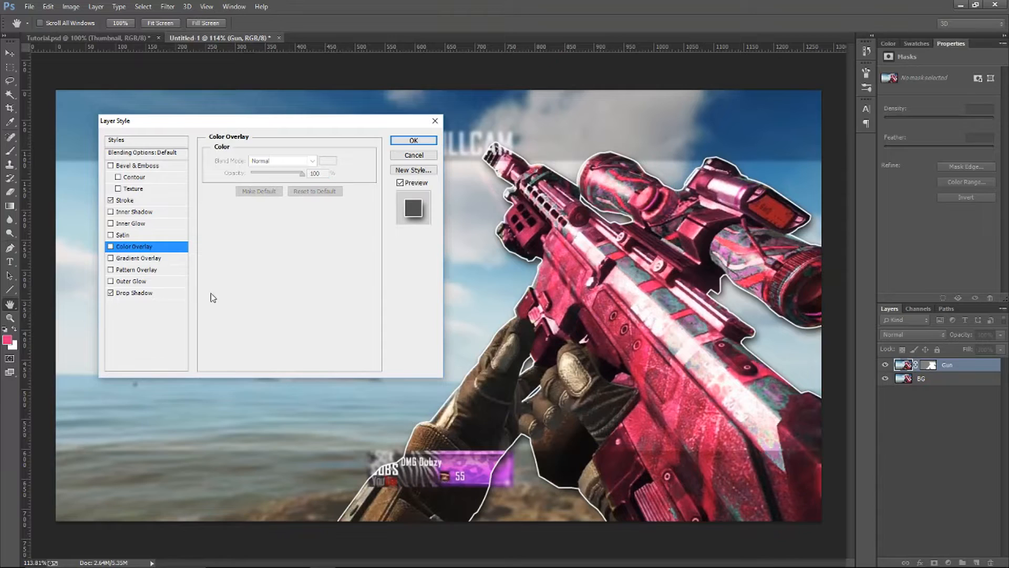
click(132, 259)
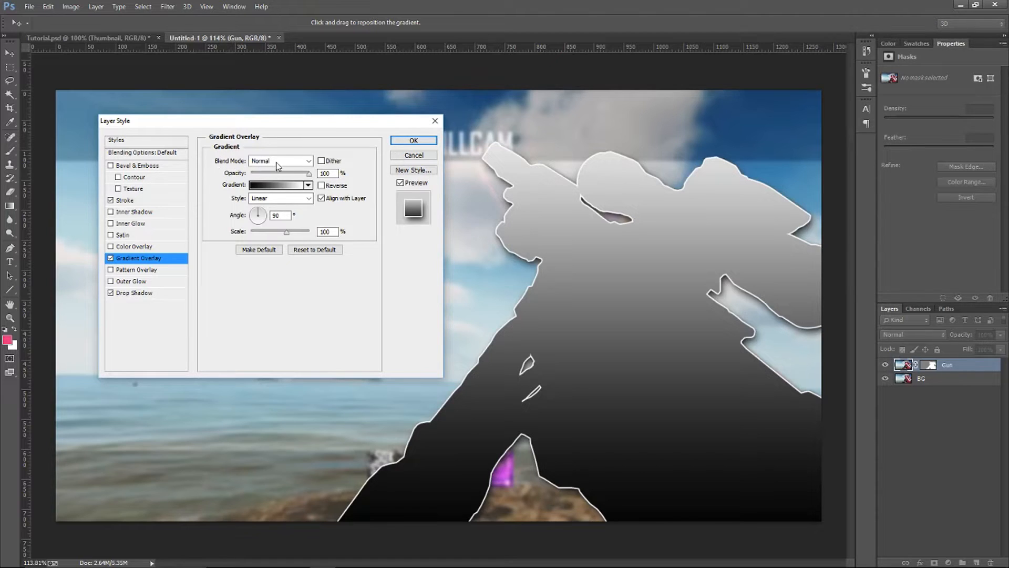
click(309, 161)
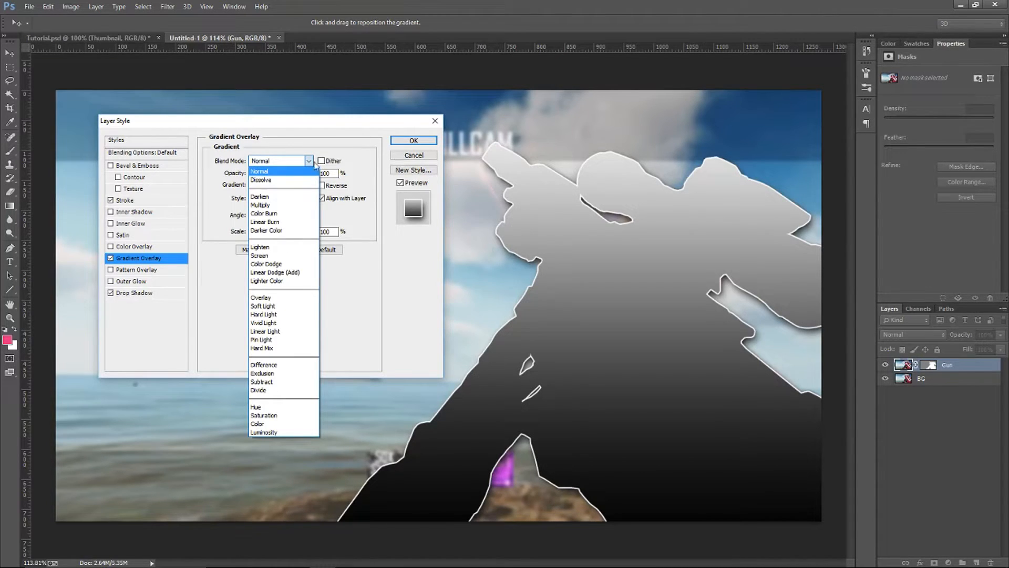
click(282, 298)
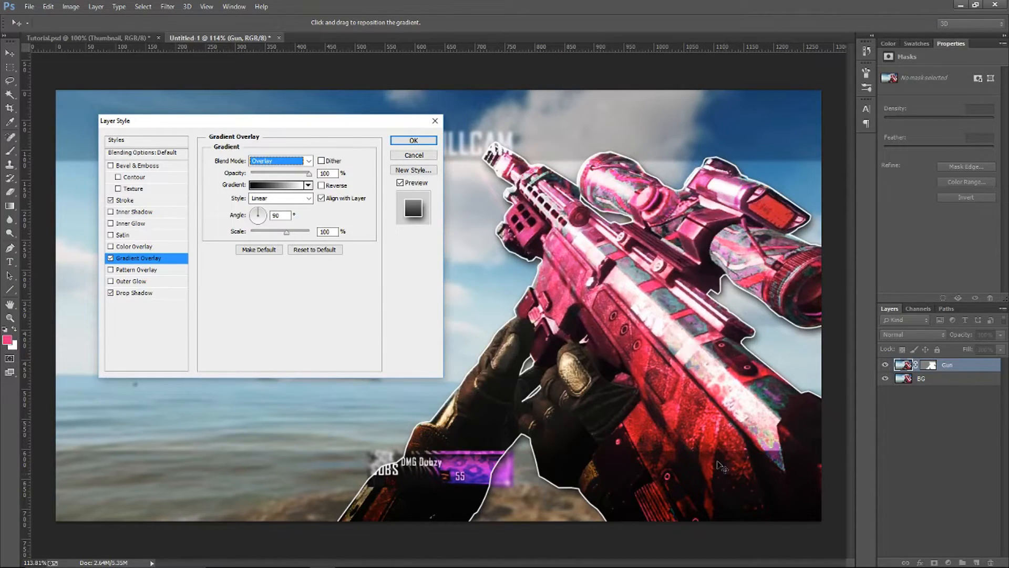
drag(308, 174, 289, 175)
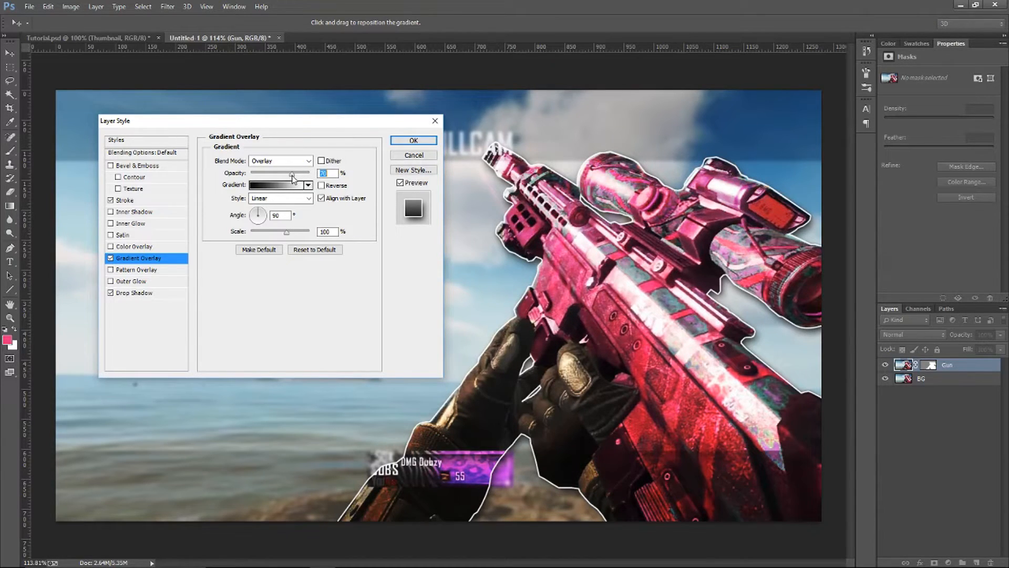
Compare the gun with and without the Gradient Overlay, leaving the effect enabled
click(111, 258)
click(110, 258)
click(111, 259)
click(110, 259)
click(111, 258)
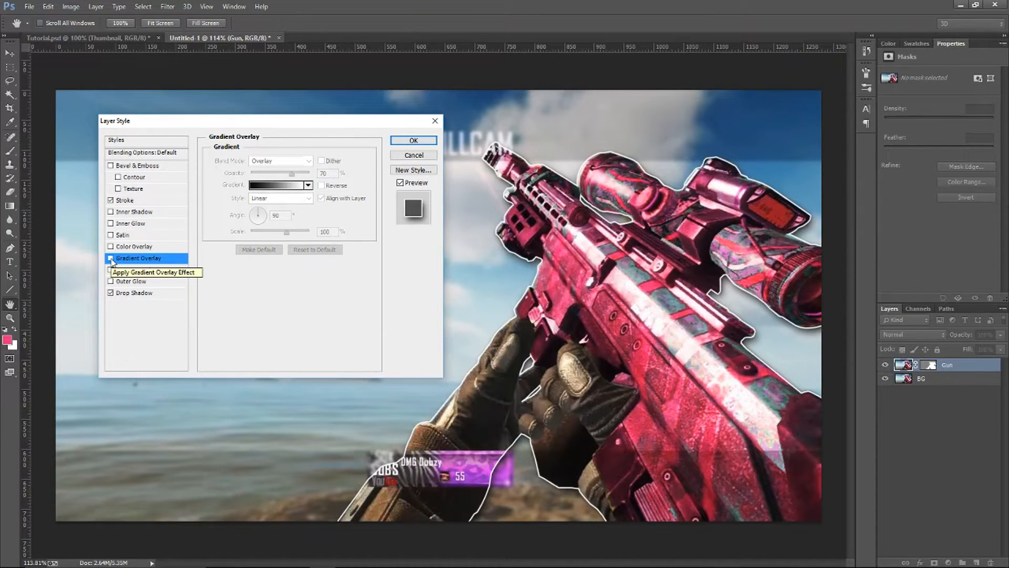
click(110, 258)
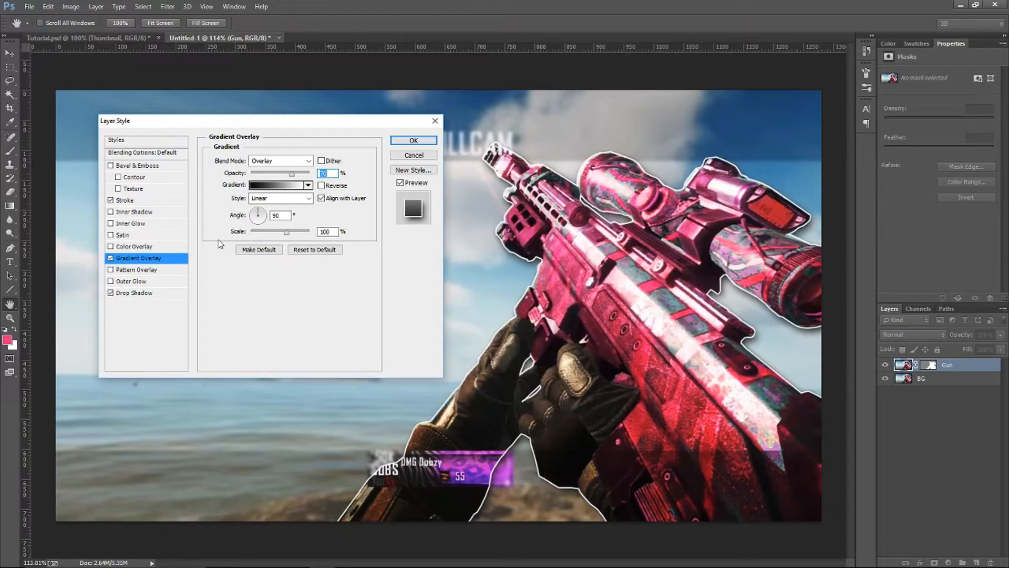
Try an Inner Shadow on the gun, turn it off, and apply the layer style
click(146, 212)
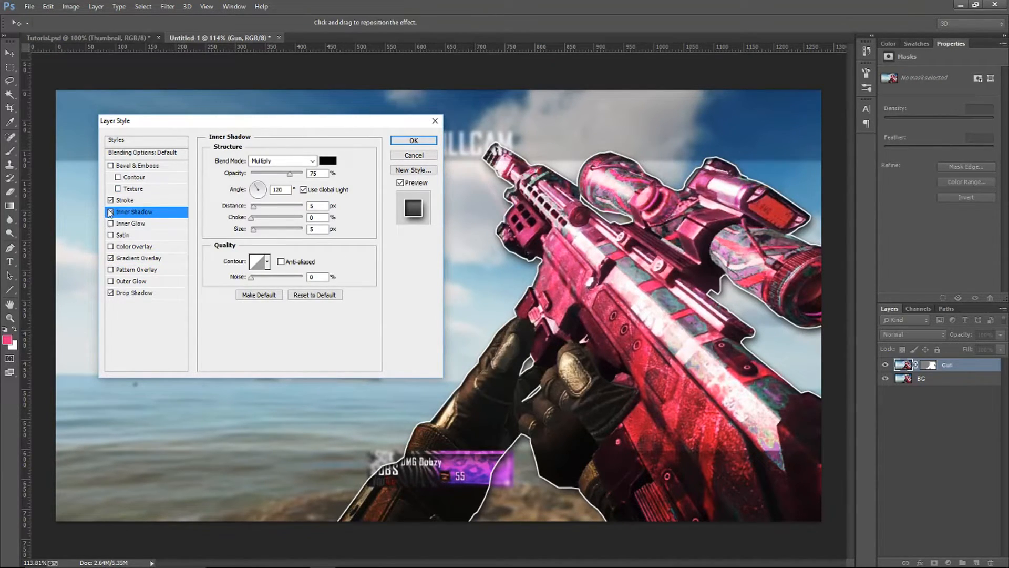
click(110, 212)
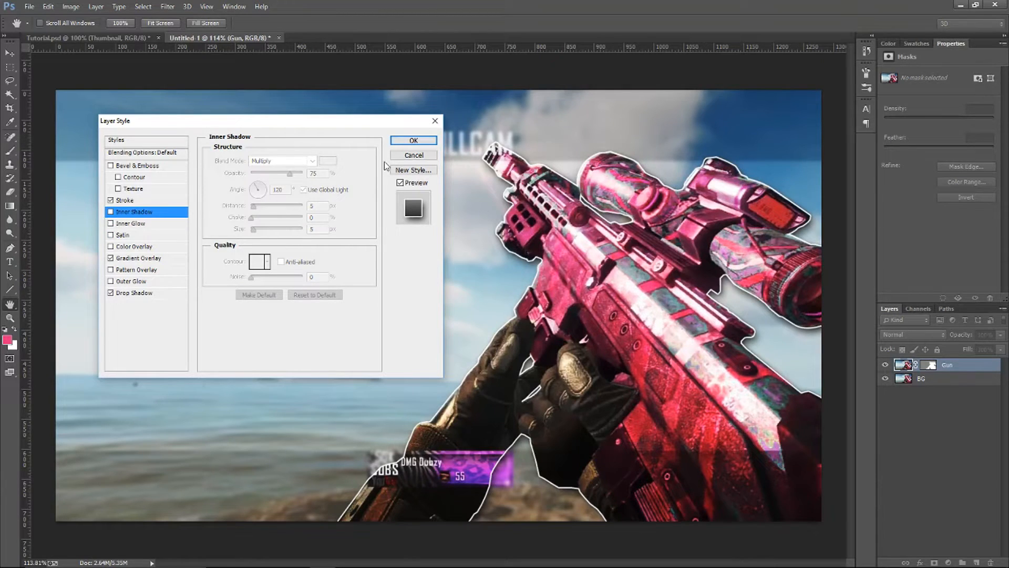
click(414, 140)
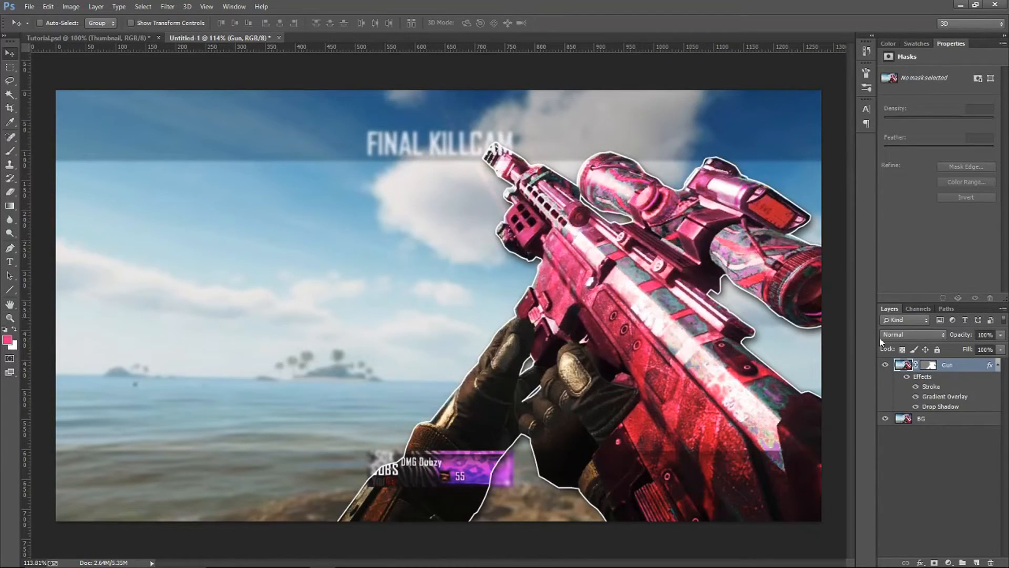
Collapse the Gun layer's list of effects
click(998, 365)
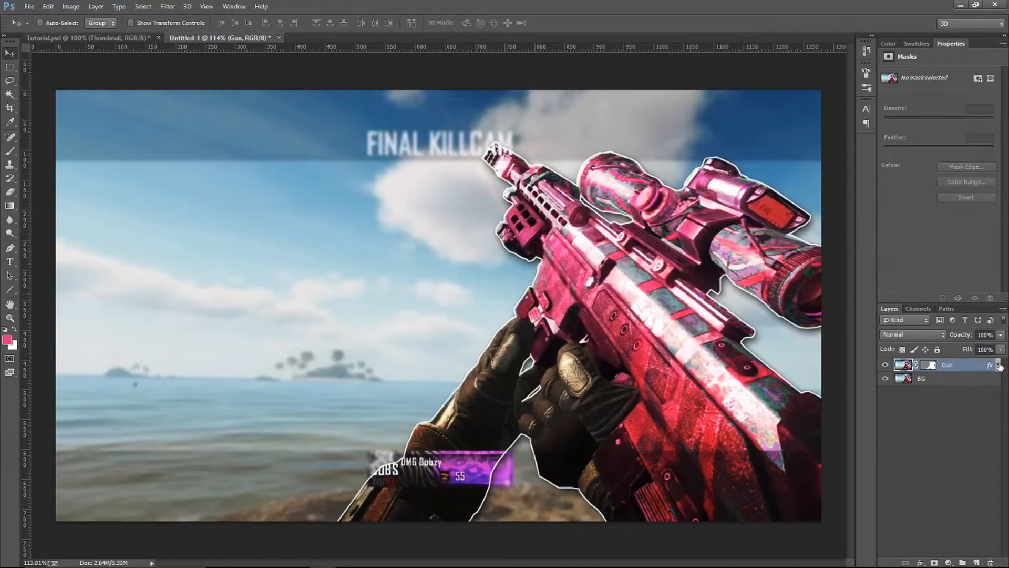
click(998, 366)
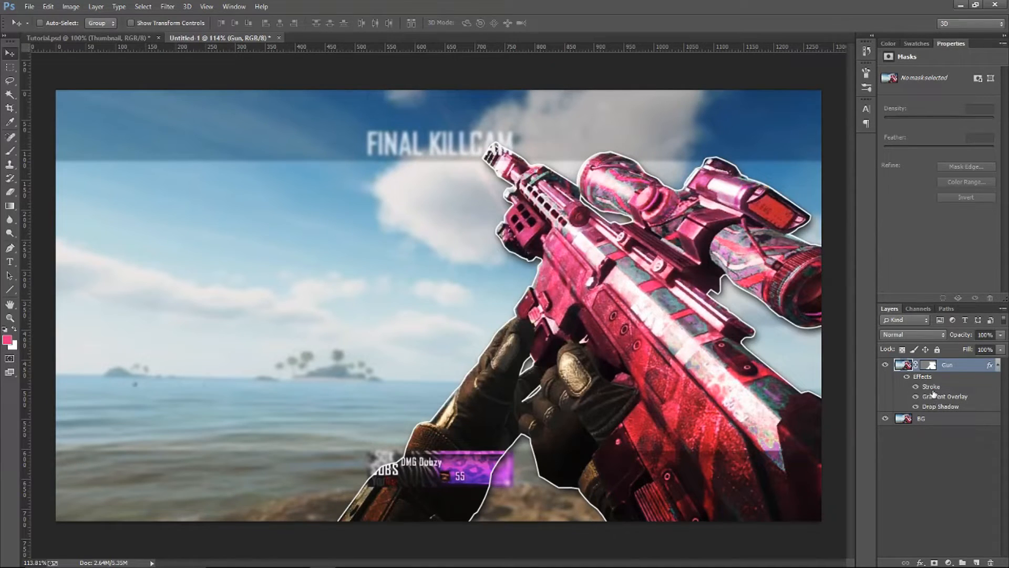
click(998, 364)
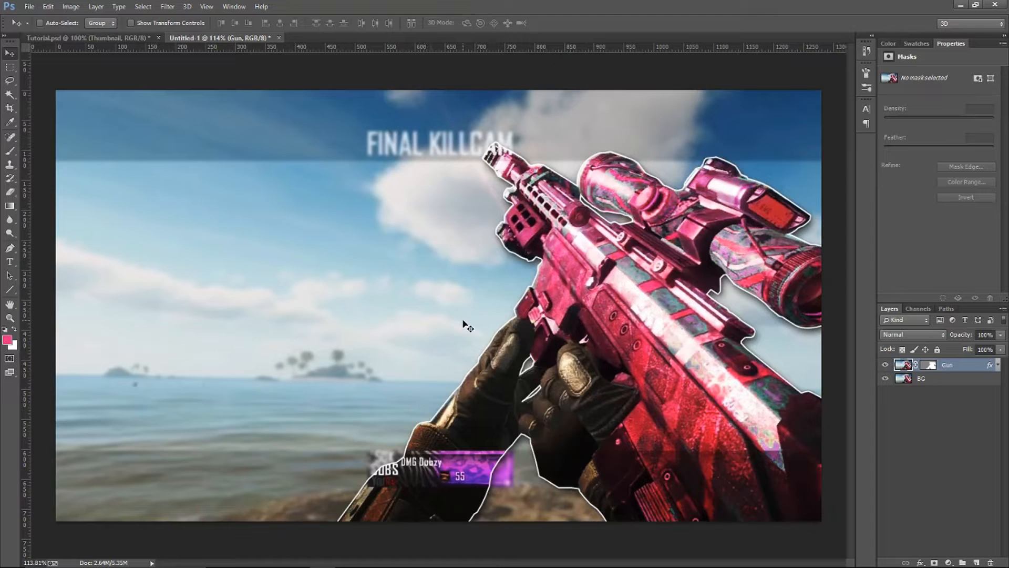
Erase the leftover background sliver along the outer edge of the front glove near the cuff with a 10 px Eraser
key(e)
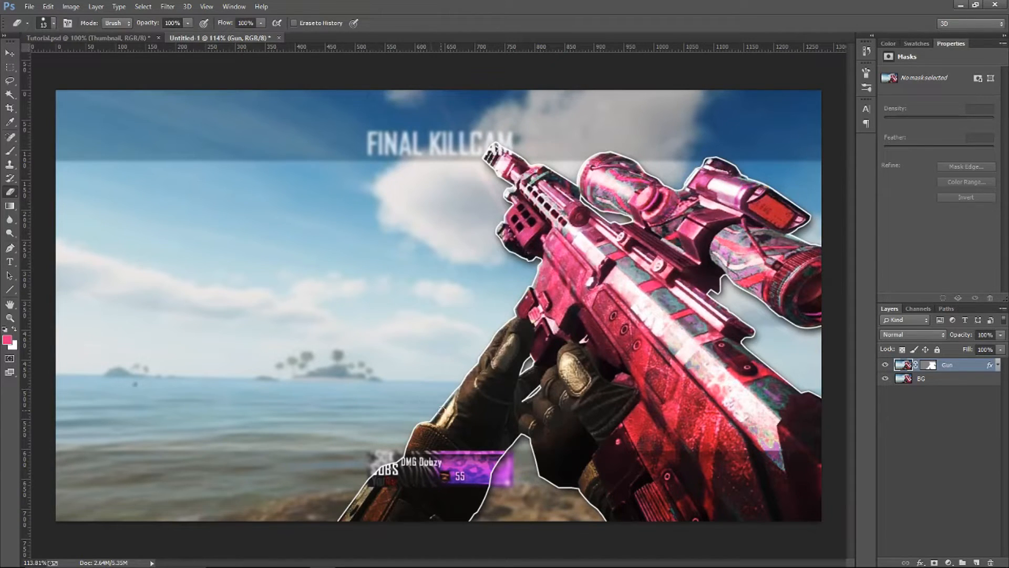
scroll(507, 442, up, 2)
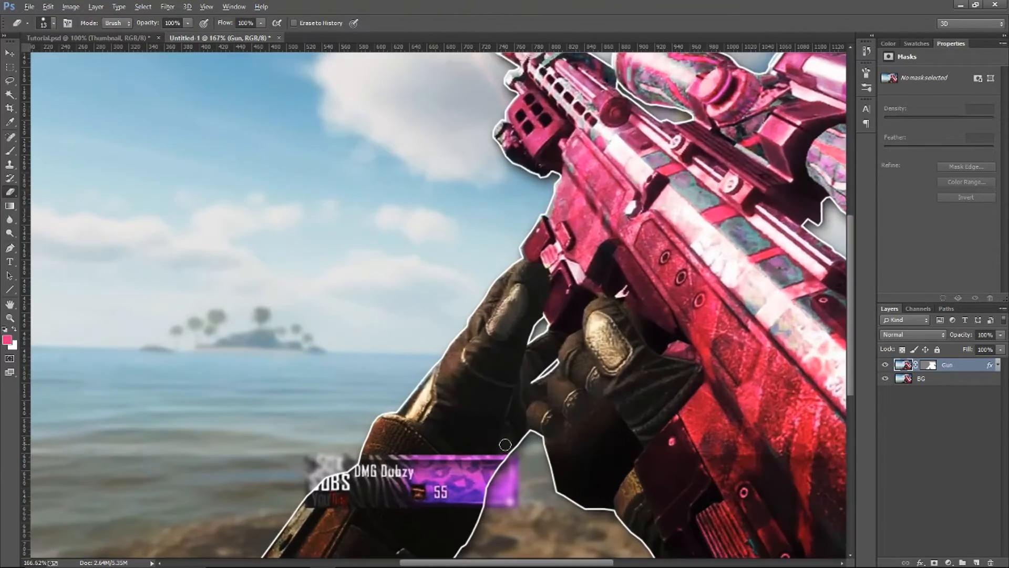
scroll(450, 417, up, 2)
scroll(439, 418, up, 5)
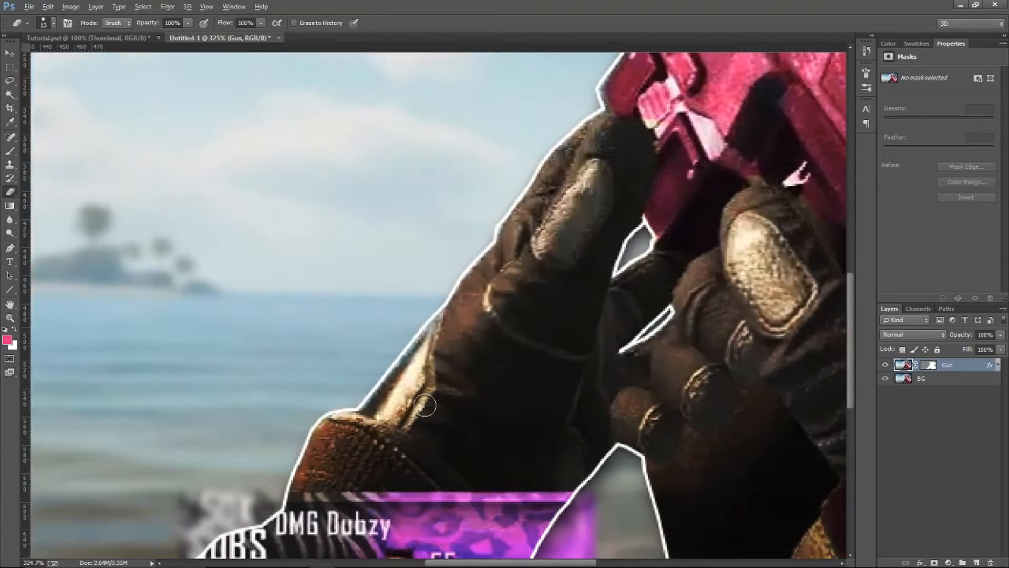
scroll(401, 368, down, 2)
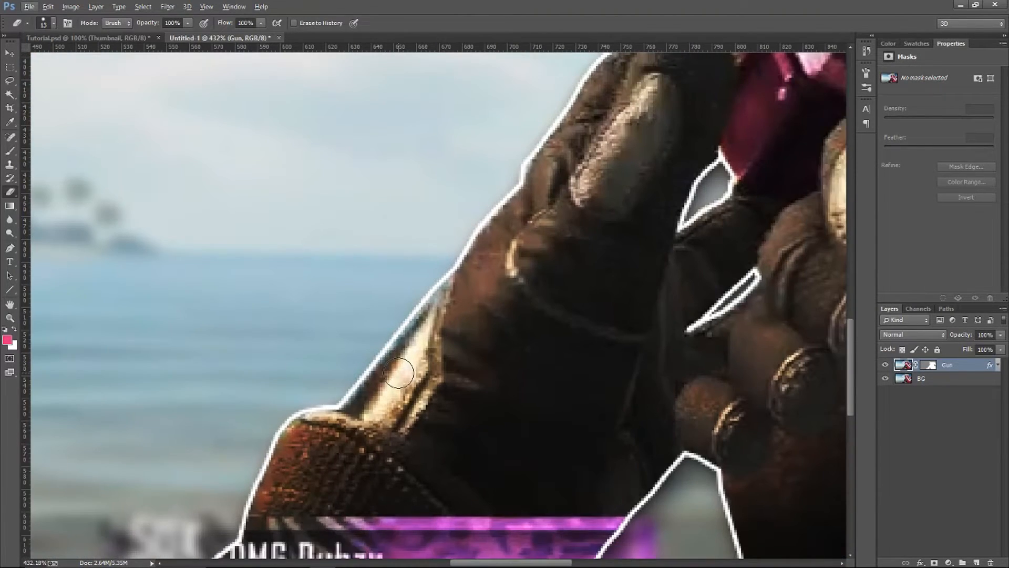
drag(396, 395, 395, 396)
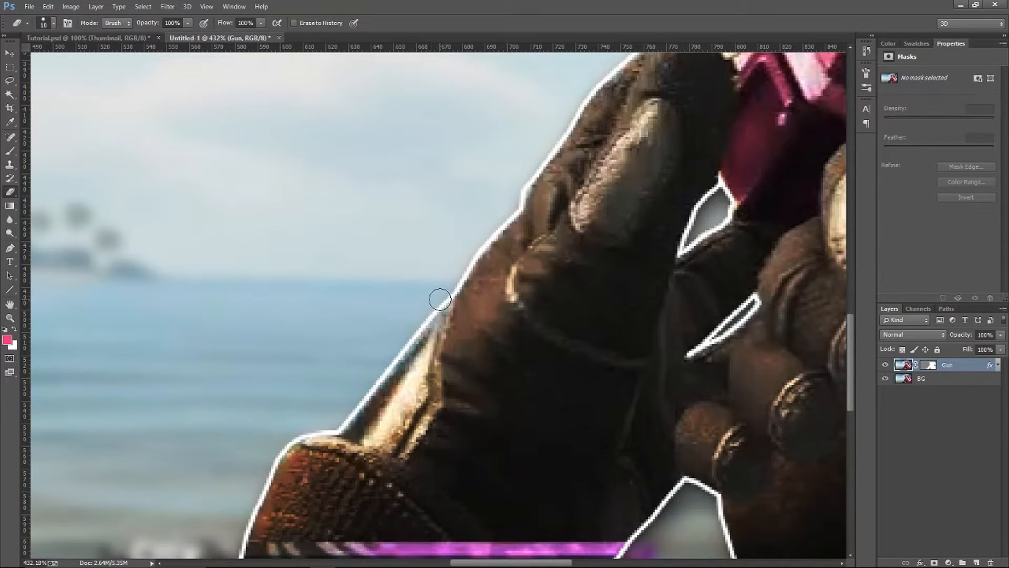
mouse_move(428, 315)
mouse_down()
mouse_move(385, 374)
mouse_move(336, 422)
mouse_move(315, 427)
mouse_up()
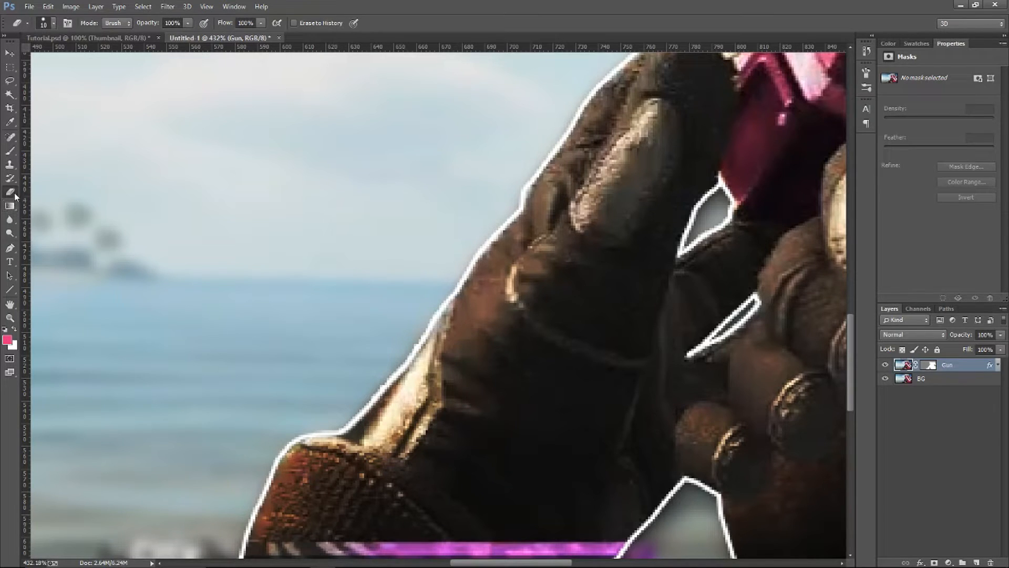
Check the cutout edges along the gloves, grip and barrel, and bring the whole thumbnail back into view
scroll(439, 331, up, 3)
scroll(550, 355, right, 2)
scroll(584, 360, down, 7)
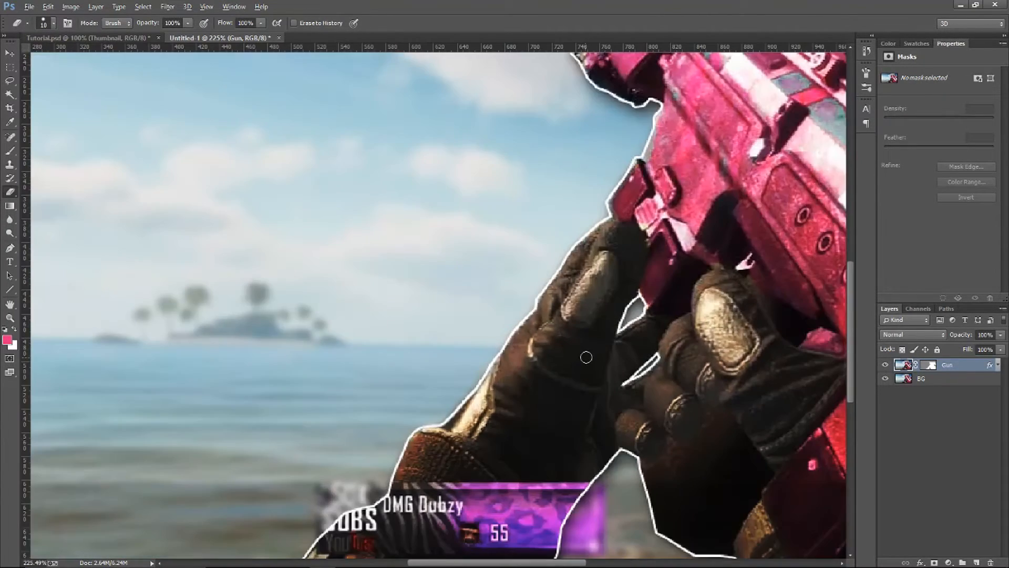
scroll(696, 171, up, 3)
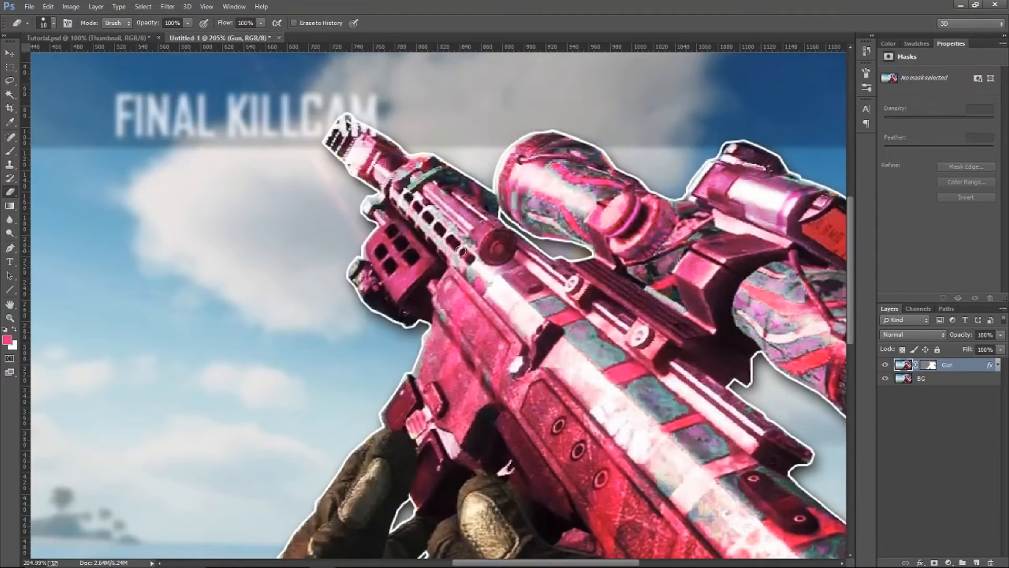
scroll(456, 246, up, 2)
mouse_move(406, 374)
mouse_down()
mouse_move(395, 435)
mouse_move(374, 440)
mouse_up()
key(ctrl+0)
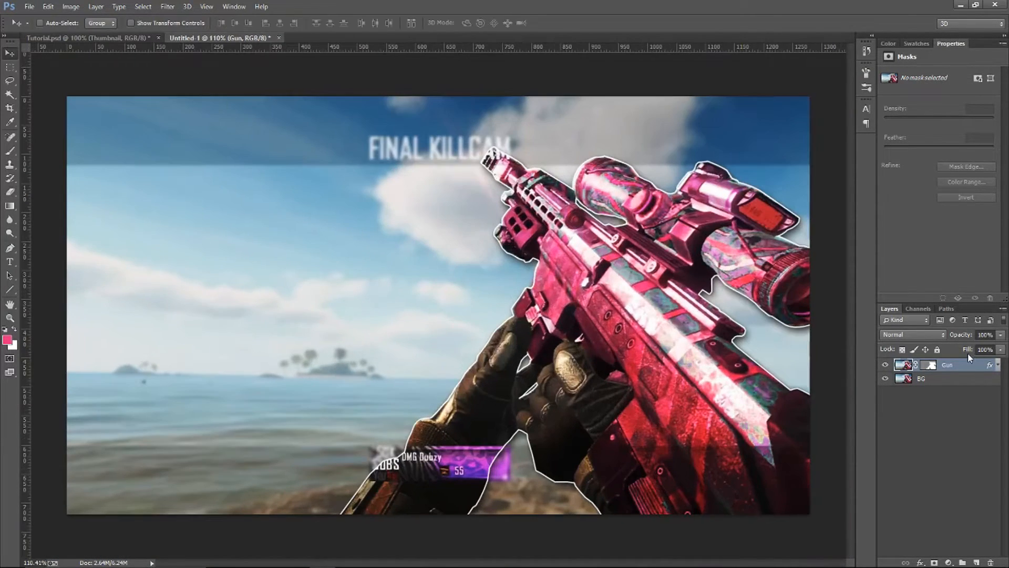
key(ctrl+0)
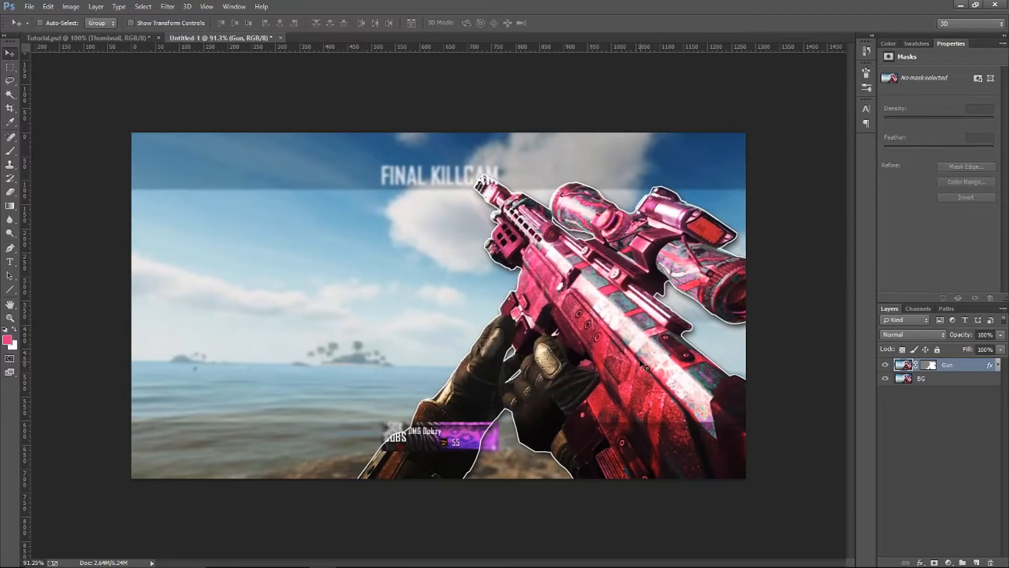
Enlarge the Gun layer slightly toward the thumbnail's upper-left corner with Free Transform
key(ctrl+t)
key(Return)
key(ctrl+t)
key(ctrl+minus)
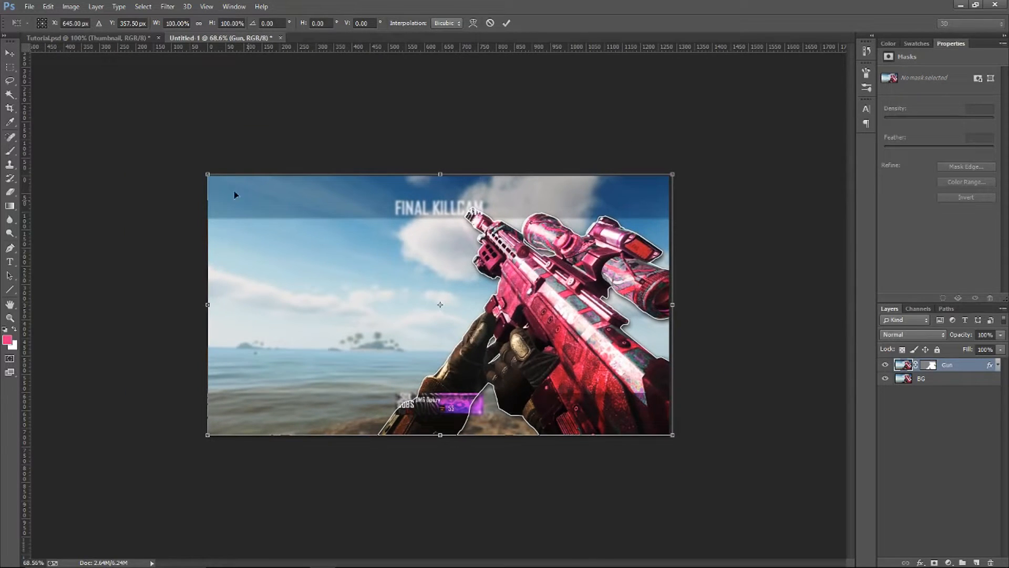
drag(215, 182, 215, 182)
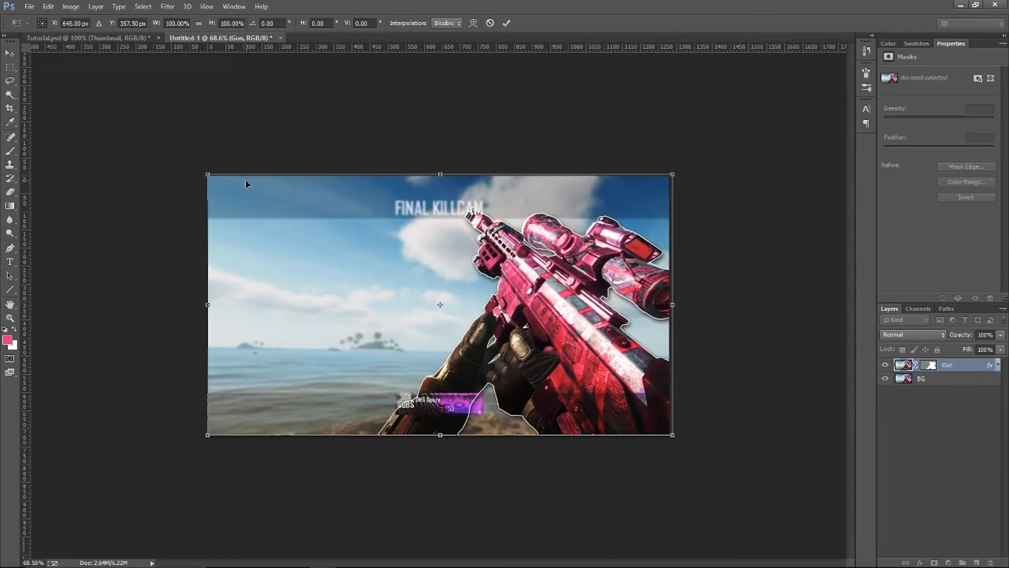
drag(179, 247, 175, 232)
drag(213, 167, 199, 153)
key(Return)
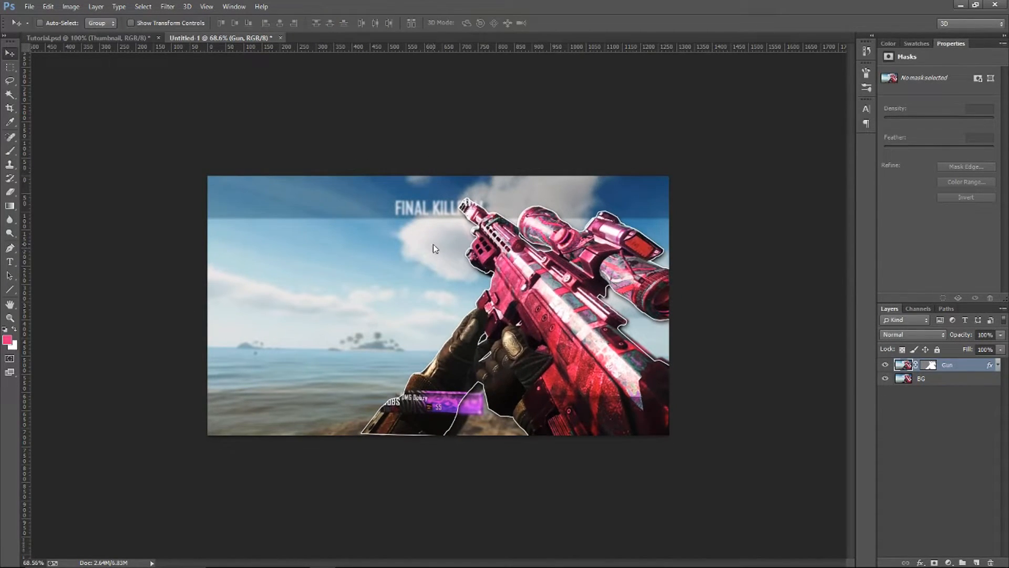
scroll(442, 252, up, 2)
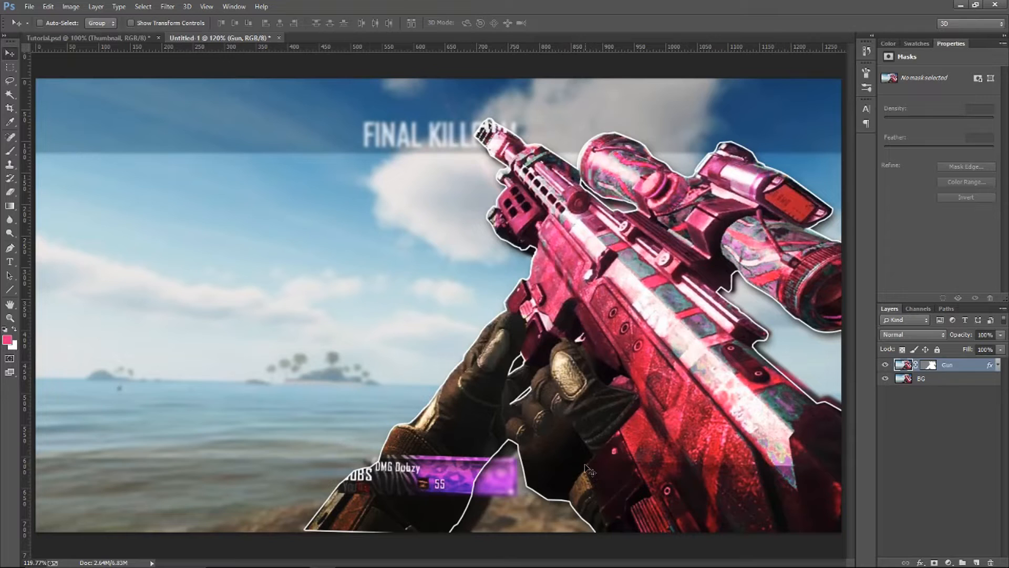
scroll(591, 471, down, 1)
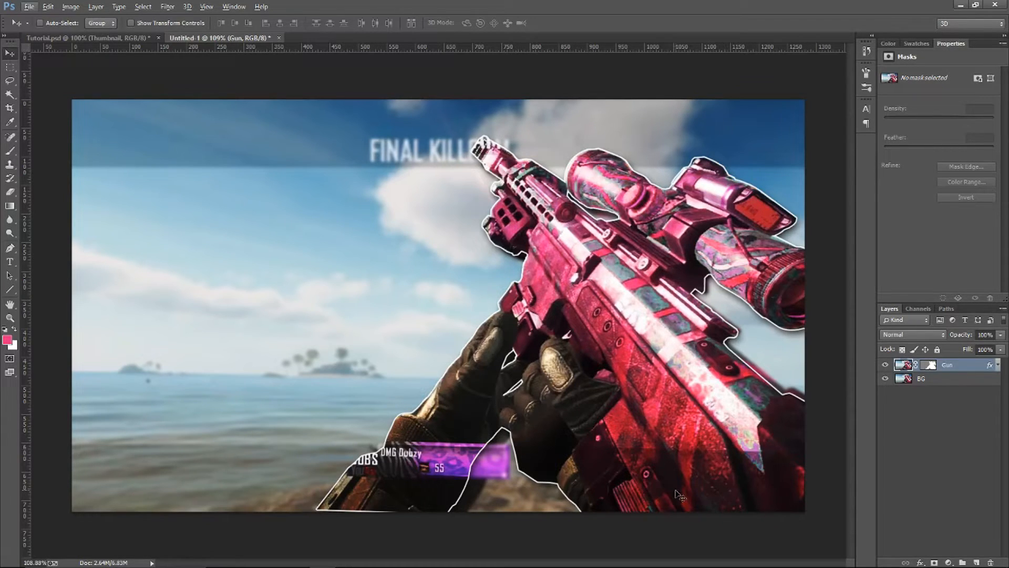
Add the title line "I CAN'T" in pink Kenyan Coffee Regular at 320 pt across the upper part of the sky
click(972, 383)
click(975, 368)
click(9, 261)
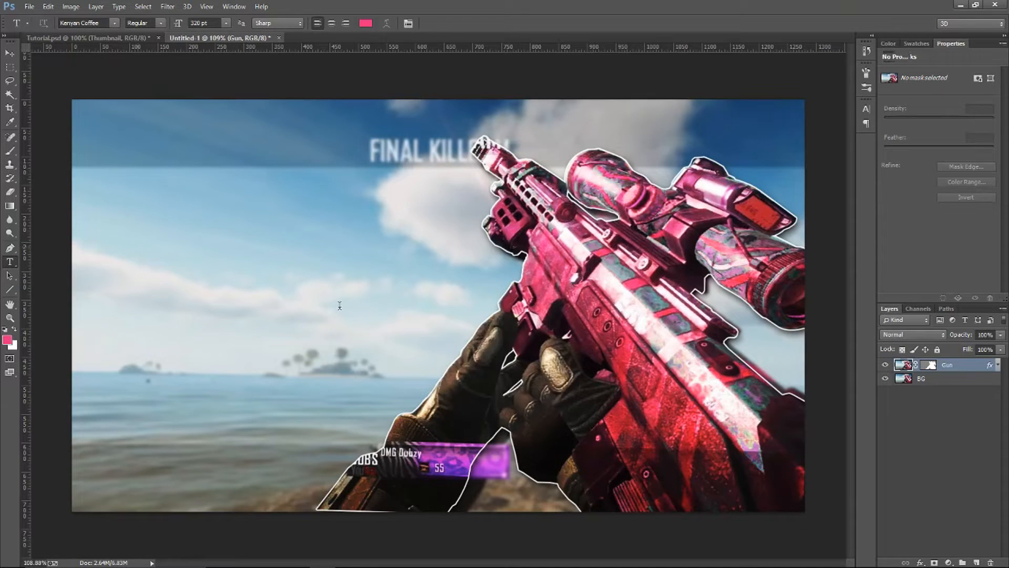
click(340, 305)
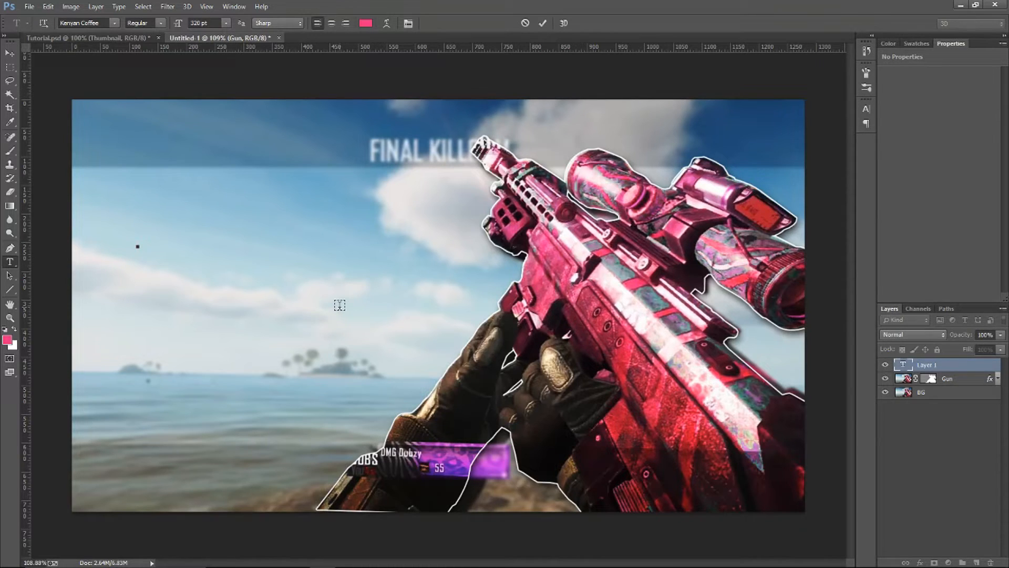
text(0)
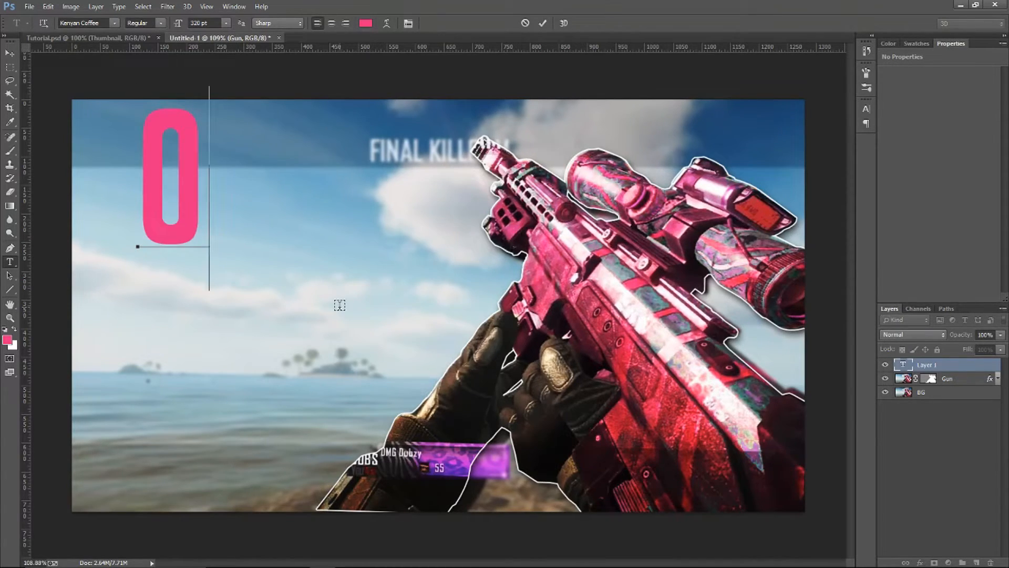
key(BackSpace)
text(I CAN)
text('T)
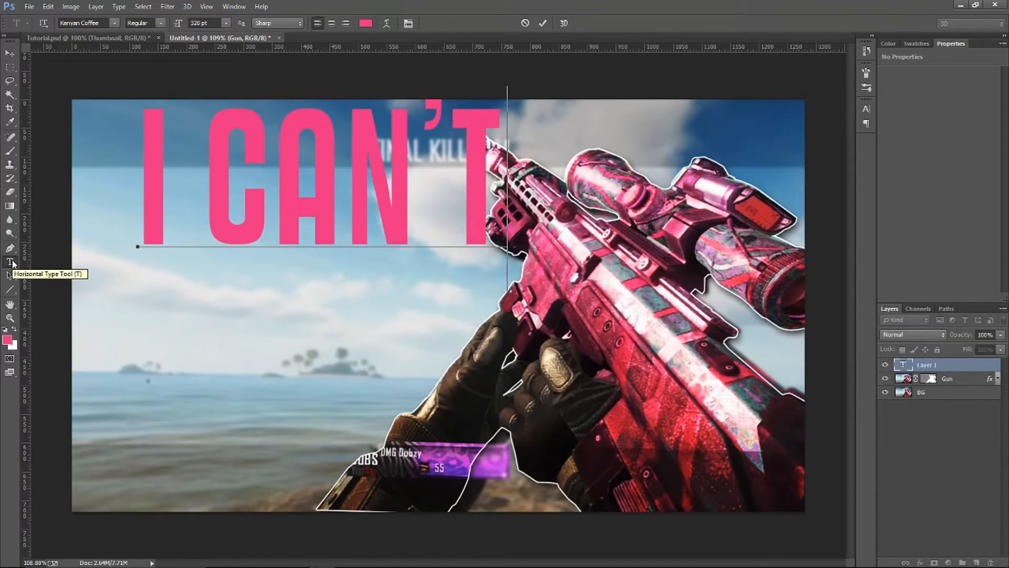
Add a separate text layer reading "BELIEVE IT" beneath the first line, and move "I CAN'T" down and left, closer to it
click(11, 249)
click(13, 264)
click(161, 380)
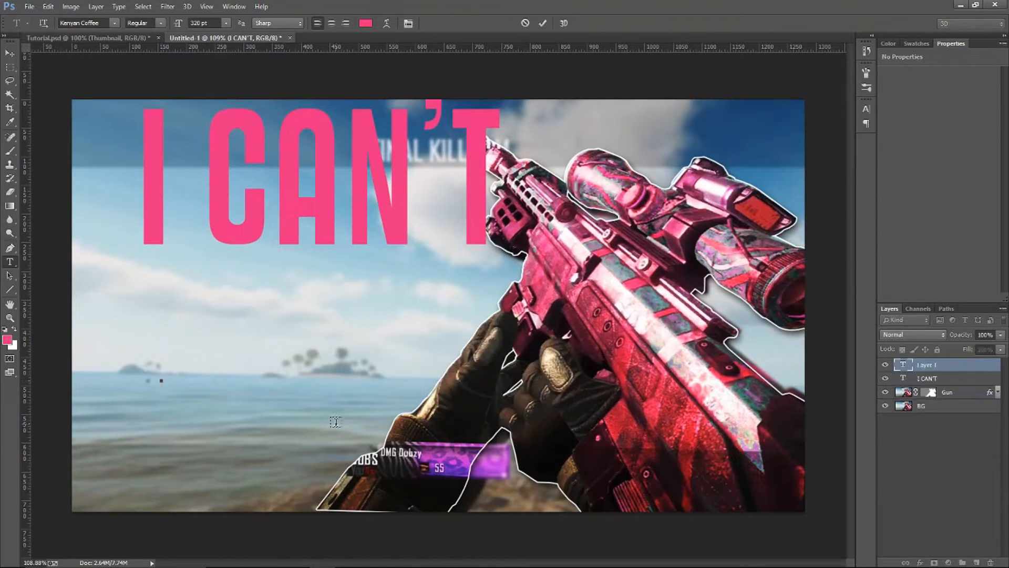
text(BELIEVE IT)
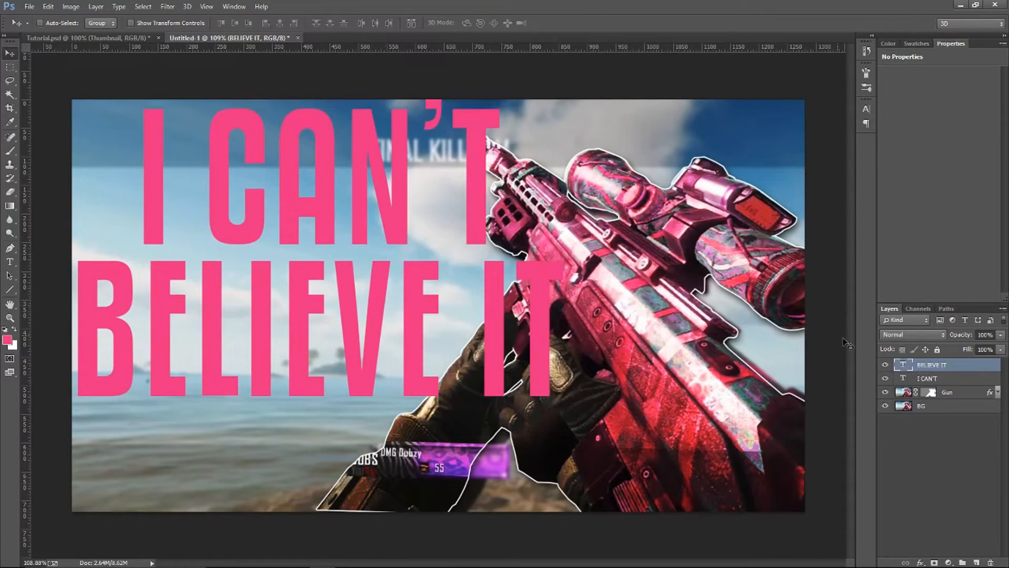
click(928, 379)
drag(601, 281, 568, 296)
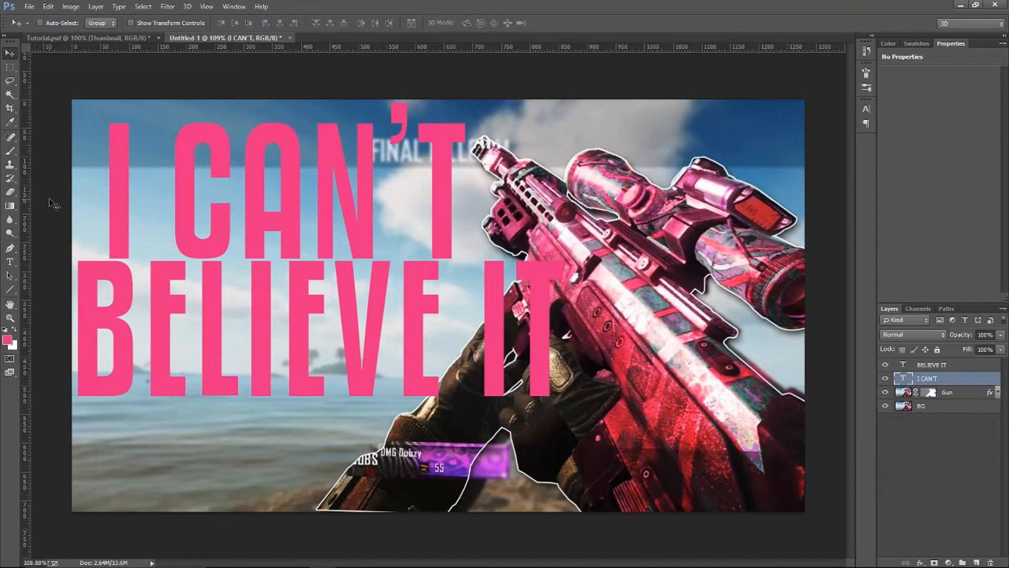
With the rulers shown, place a vertical and a horizontal guide through the centre of the canvas
key(ctrl+r)
key(ctrl+r)
key(ctrl+r)
key(ctrl+r)
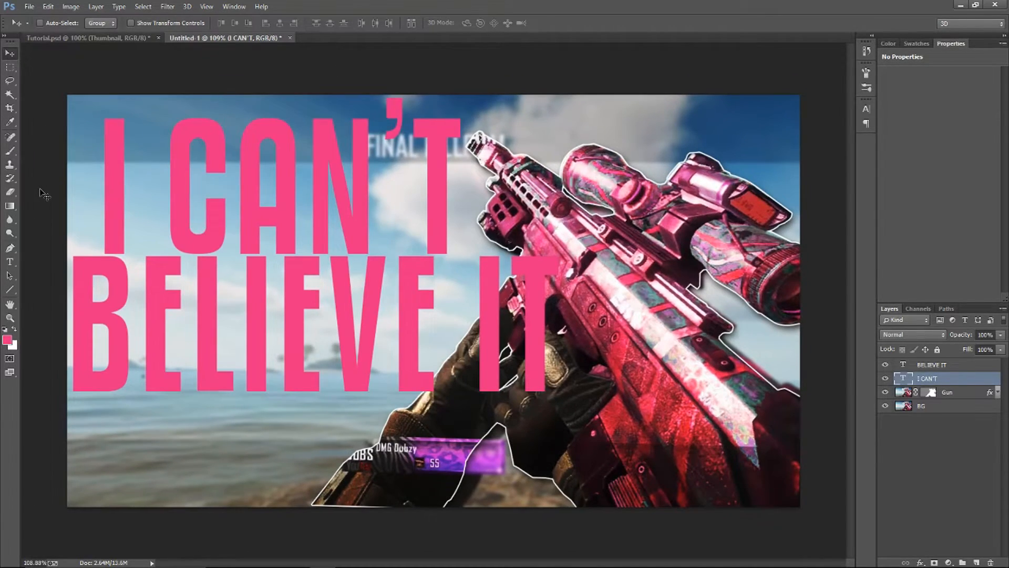
key(ctrl+r)
key(ctrl+r)
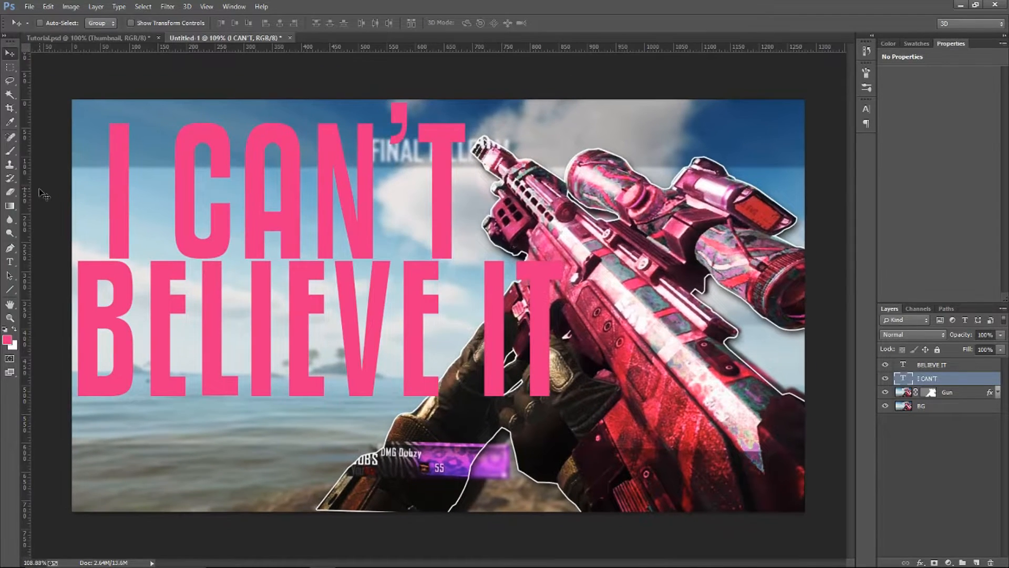
drag(26, 287, 436, 272)
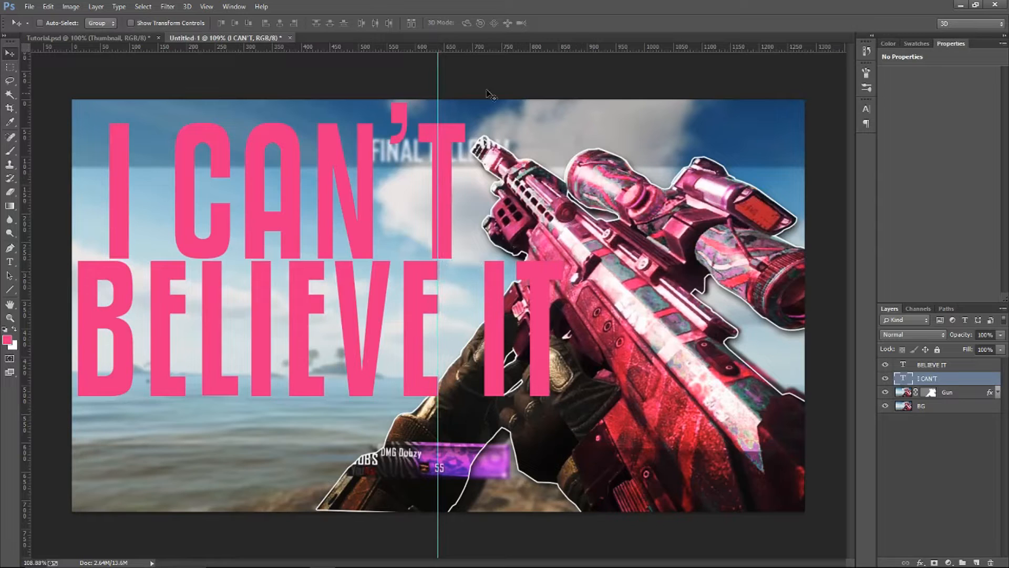
drag(495, 45, 508, 305)
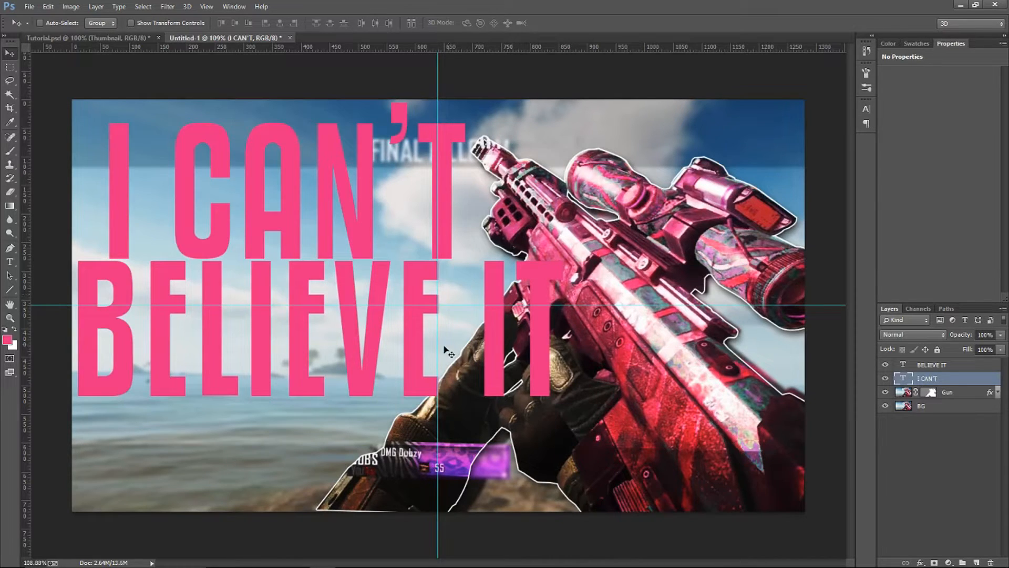
drag(439, 346, 442, 351)
drag(463, 304, 466, 307)
Centre the "I CAN'T" text on the vertical guide and nudge it up near the canvas's upper edge
key(ctrl+t)
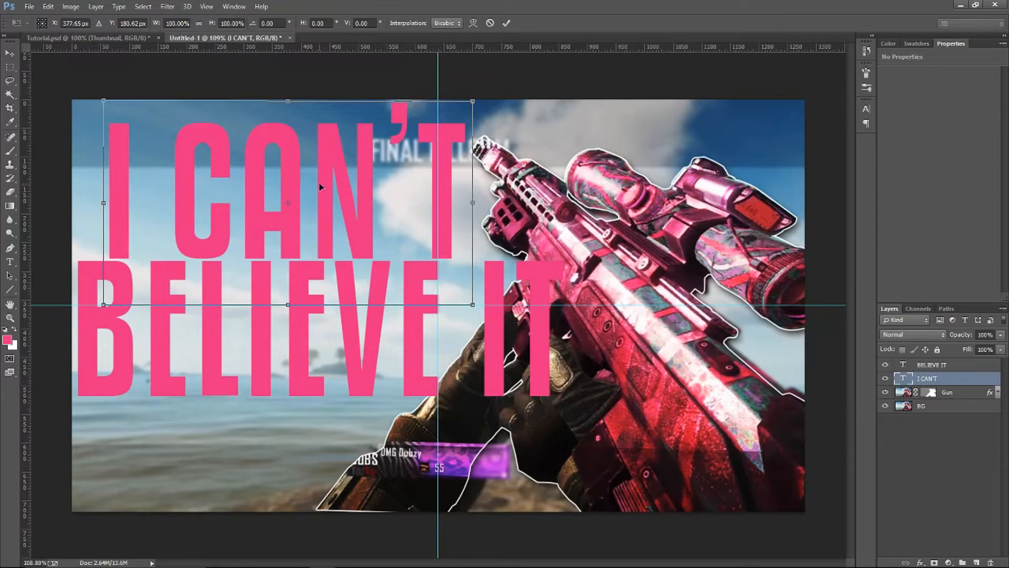
drag(363, 167, 502, 178)
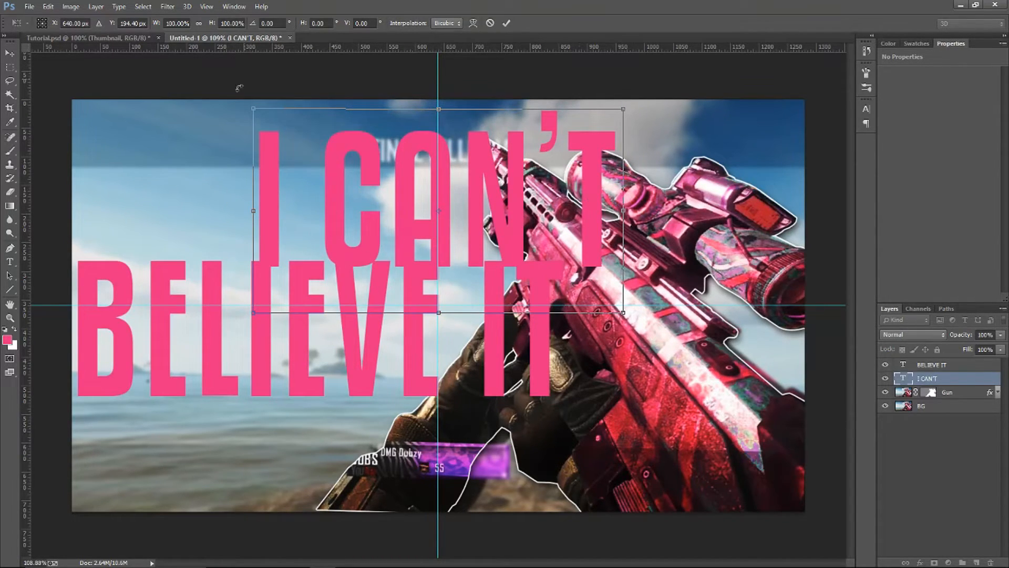
drag(623, 206, 597, 206)
key(ctrl+z)
drag(440, 103, 442, 100)
key(Up)
key(Up)
key(Up)
key(Up)
key(Up)
key(Up)
key(Up)
key(Up)
key(Up)
key(Up)
key(Up)
key(Up)
key(Up)
key(Up)
key(Up)
key(Up)
key(Up)
key(Up)
key(Up)
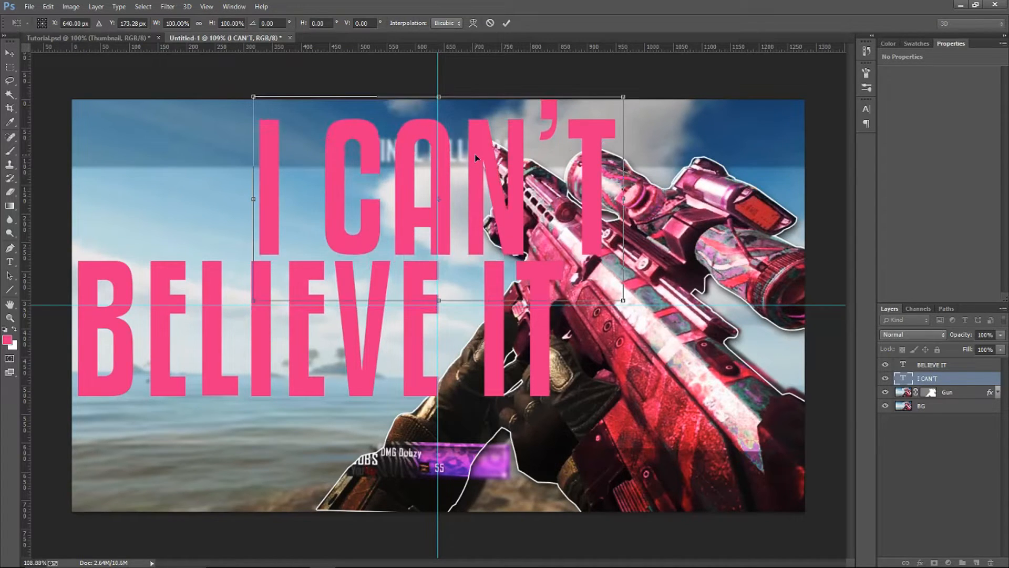
key(Return)
Centre the "BELIEVE IT" text on the vertical guide and nudge it up to sit just below "I CAN'T"
click(962, 365)
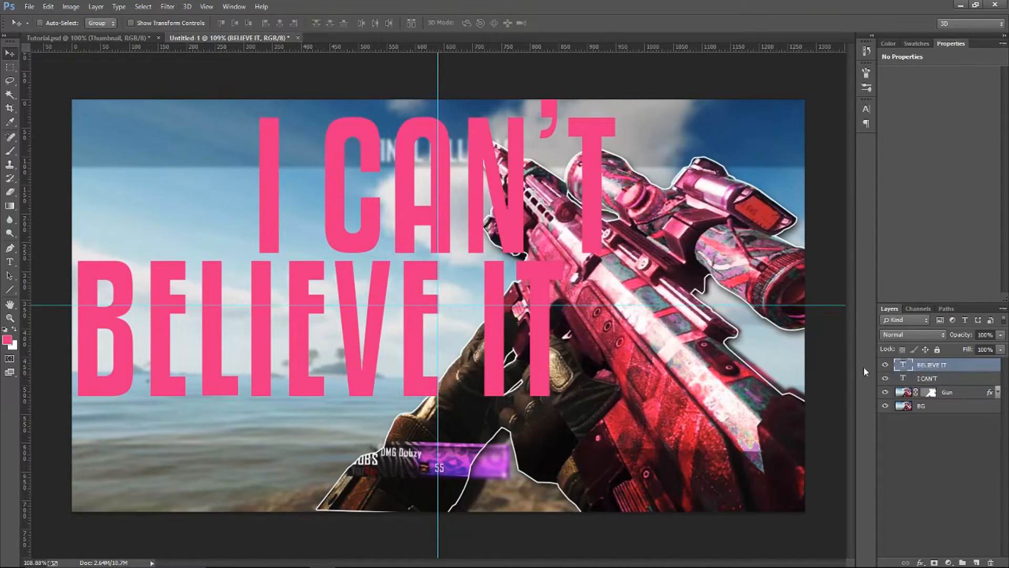
key(ctrl+t)
drag(433, 334, 546, 347)
key(Return)
key(Up)
key(Up)
key(Up)
key(Up)
key(Up)
key(Up)
key(Up)
key(Up)
key(Up)
key(Up)
key(Up)
key(Up)
key(Up)
key(Up)
key(Up)
key(Up)
key(Up)
key(Up)
key(Up)
key(Up)
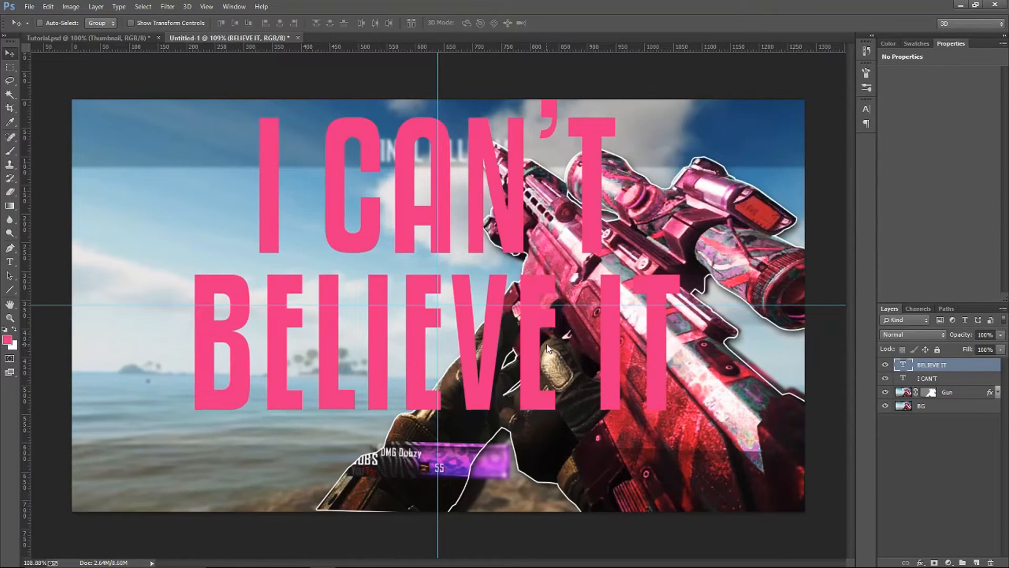
key(Up)
key(Up)
key(Up)
key(Up)
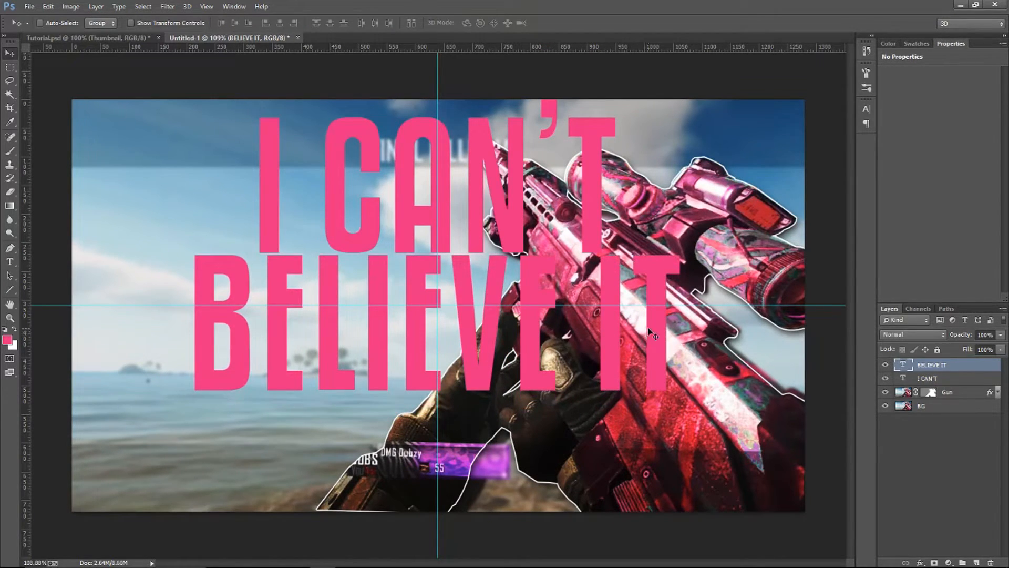
key(Down)
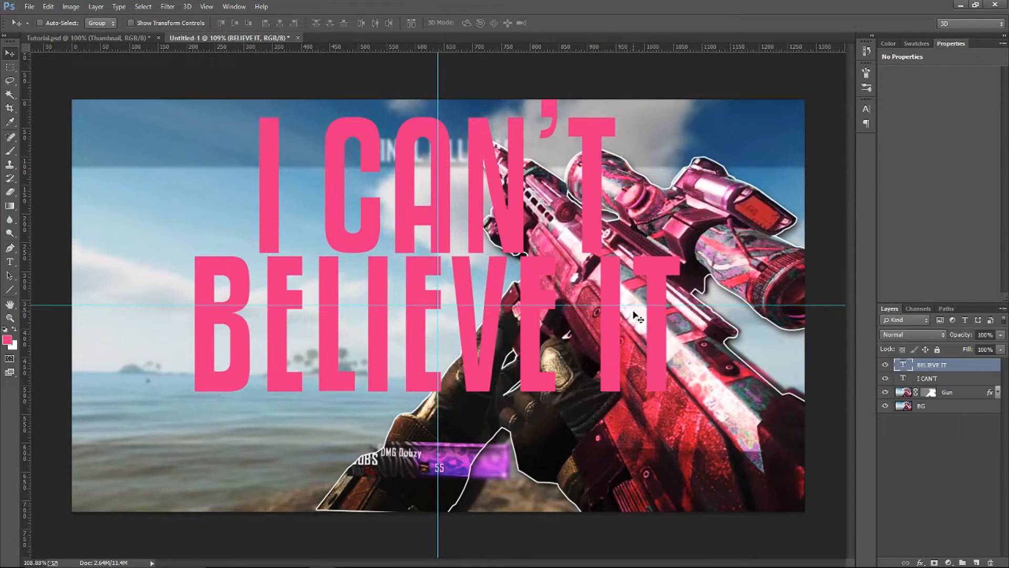
Hide the guides, move both title lines toward the canvas's left side, and fine-tune the narrow gap between them
key(ctrl+semicolon)
key(ctrl+semicolon)
key(ctrl+semicolon)
shift+click(958, 380)
drag(458, 221, 340, 221)
click(980, 368)
key(Up)
key(Up)
key(Up)
key(Up)
key(Up)
key(Up)
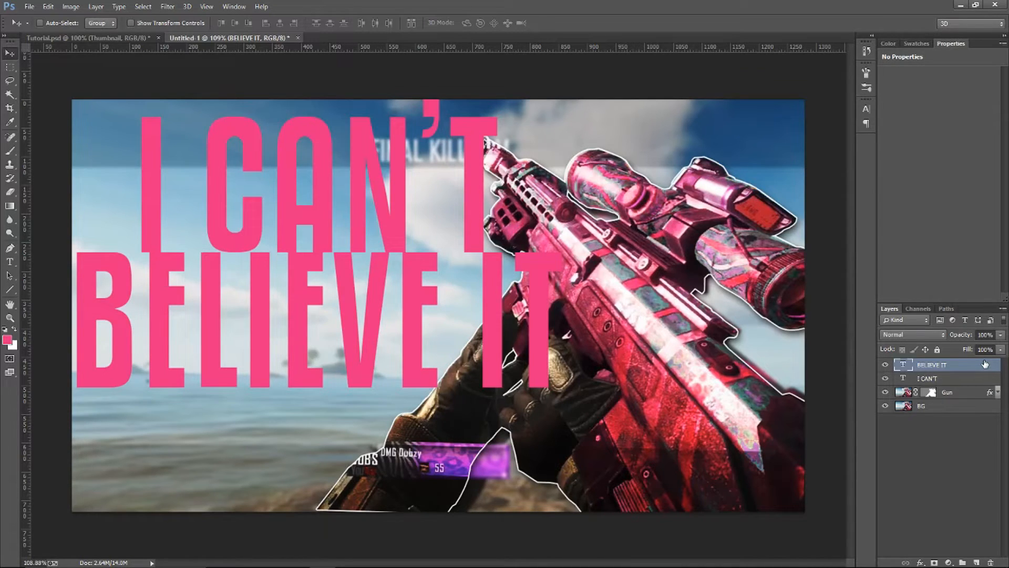
key(Down)
key(Down)
key(Down)
key(Down)
key(Down)
key(Down)
key(Down)
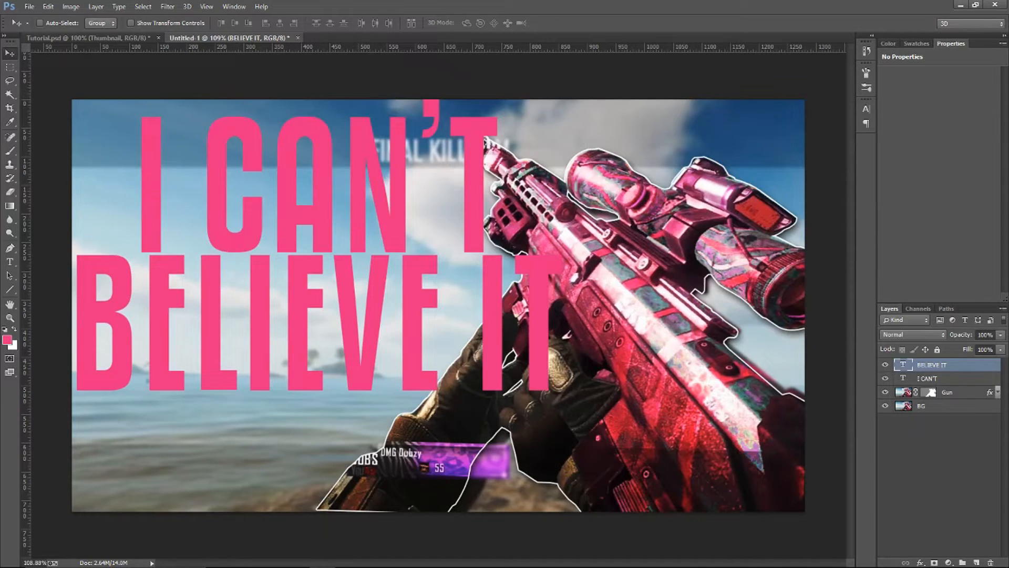
Try aligning "I CAN'T" flush with the left edge of "BELIEVE IT", and undo the move
click(962, 378)
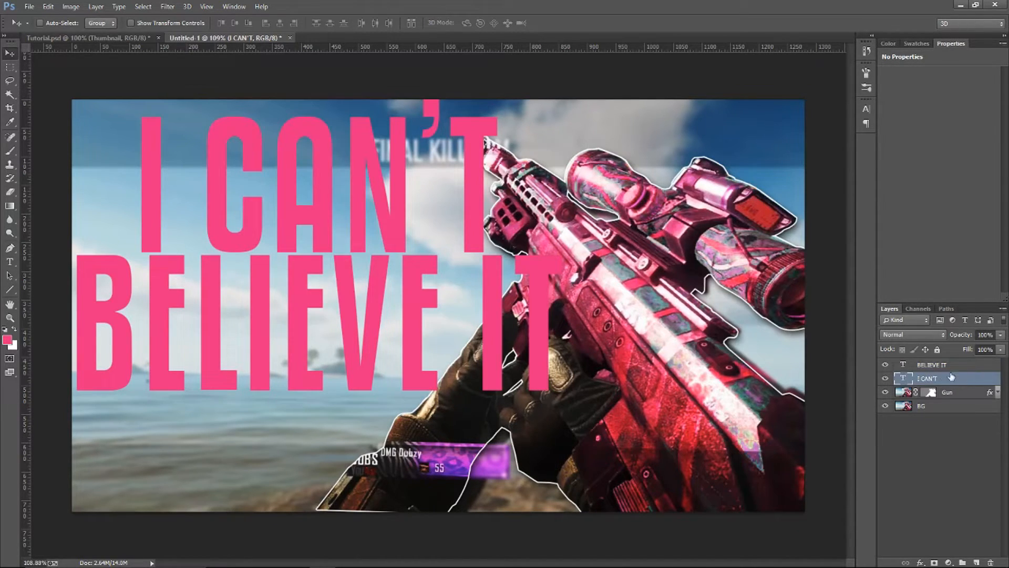
drag(469, 251, 406, 252)
key(Down)
key(Down)
key(Down)
key(Down)
key(Down)
key(Down)
key(Up)
key(Up)
key(Up)
key(Down)
key(Down)
key(Up)
key(Up)
key(Up)
key(Up)
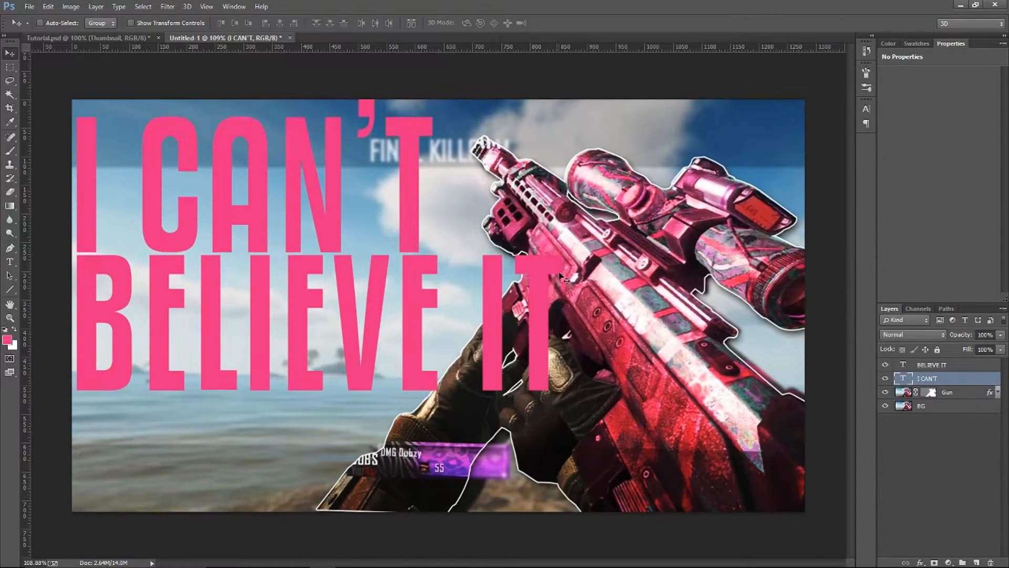
key(ctrl+z)
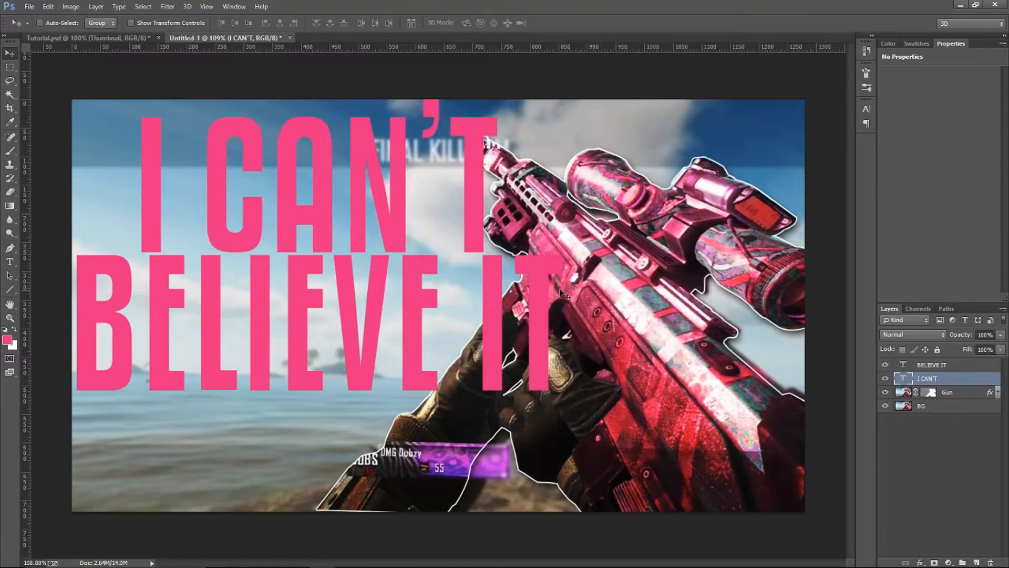
Group the "BELIEVE IT" and "I CAN'T" text layers and name the group Title
shift+click(977, 365)
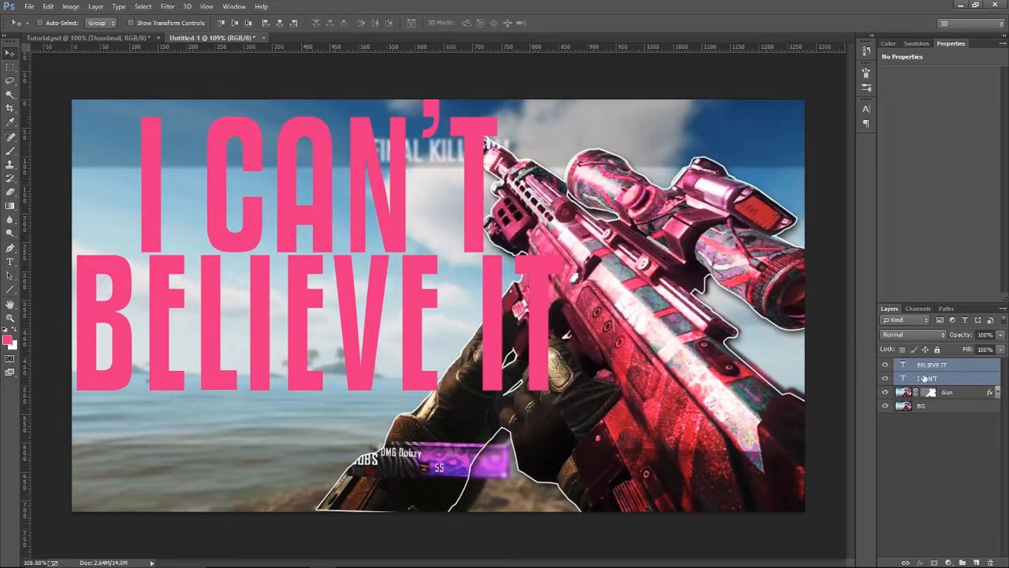
click(969, 365)
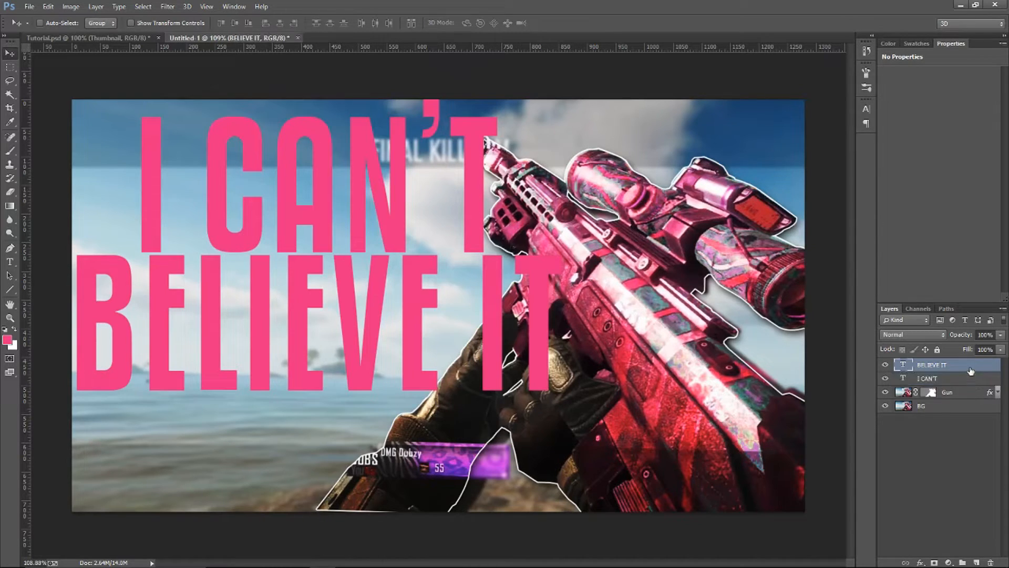
shift+click(961, 379)
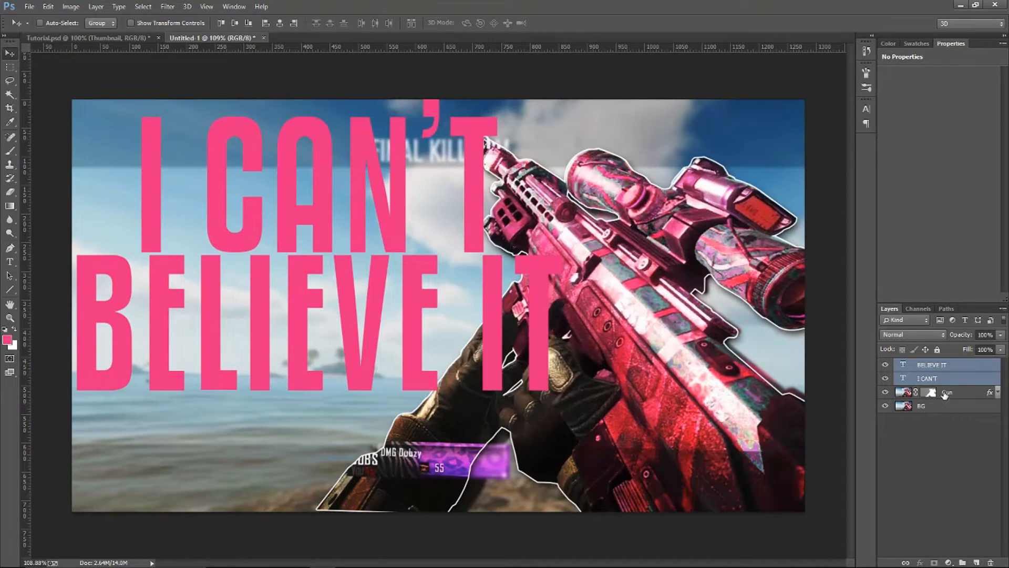
key(ctrl+g)
double_click(936, 366)
text(Title)
key(Return)
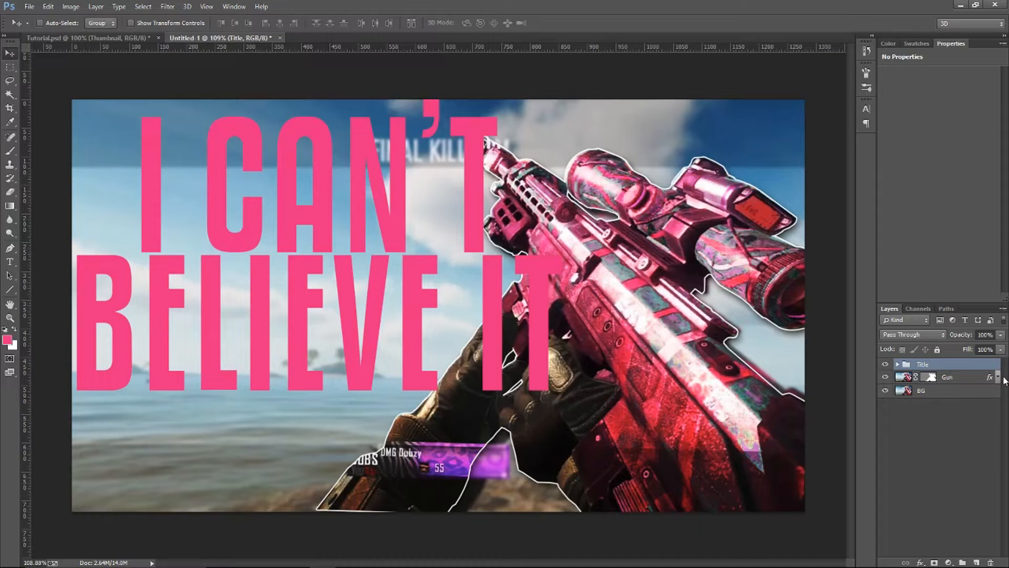
Move the Title group below the BG layer and rename it Title_Backup
drag(945, 367, 933, 401)
double_click(923, 392)
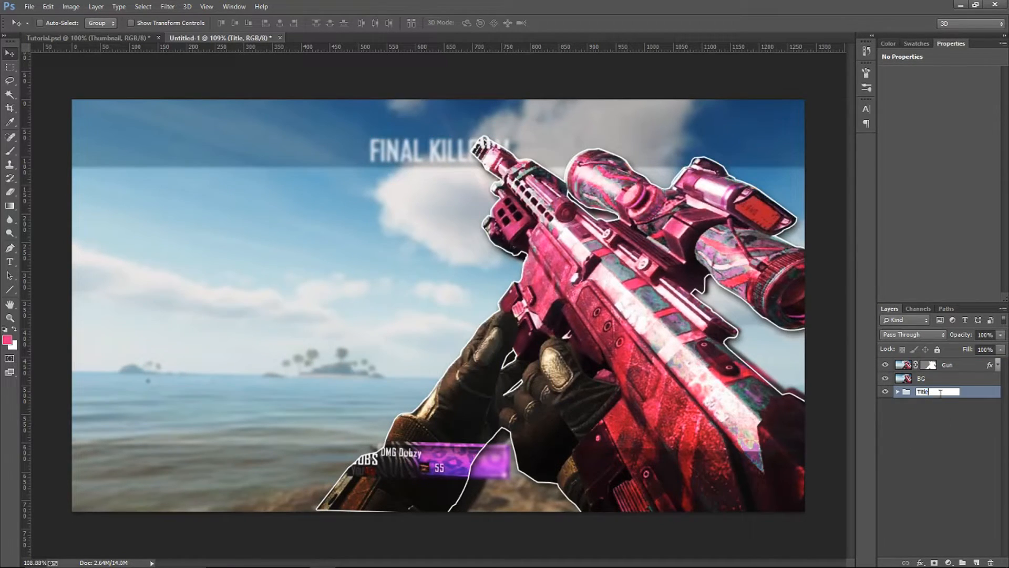
text(_Backup)
key(Return)
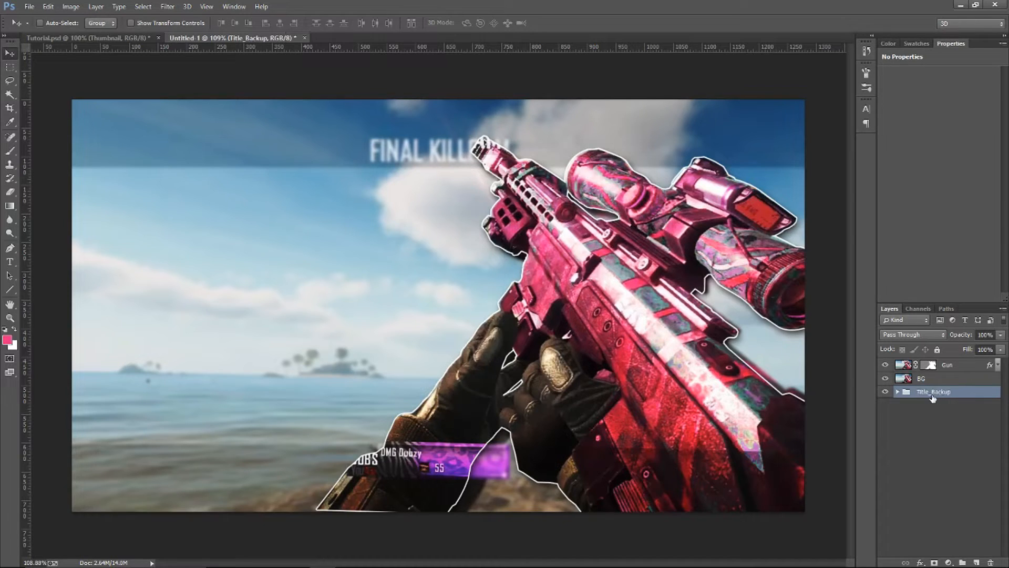
Duplicate the Title_Backup group above the Gun layer and rename the copy Title
drag(975, 393, 964, 368)
double_click(941, 364)
text(Title)
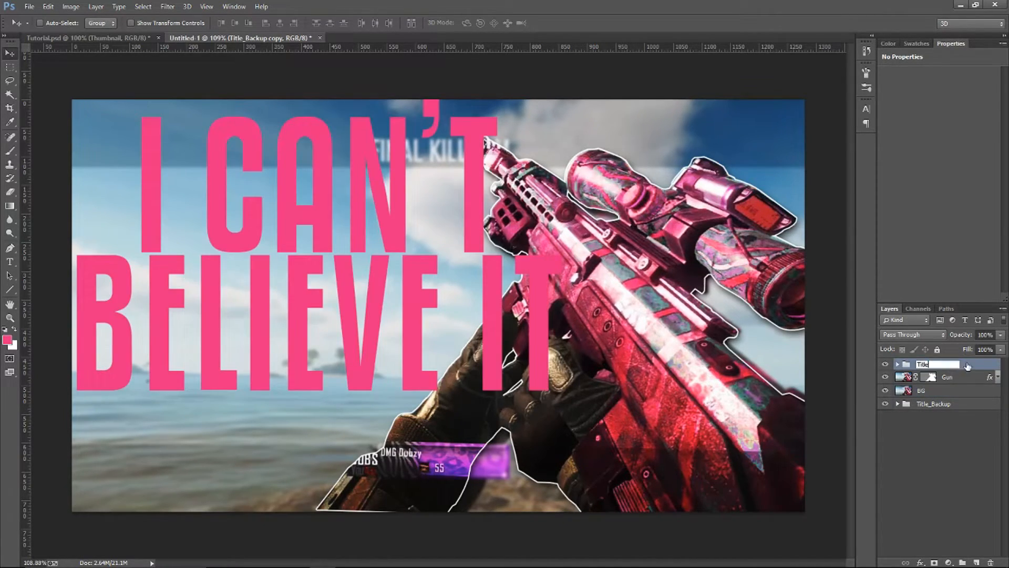
key(Return)
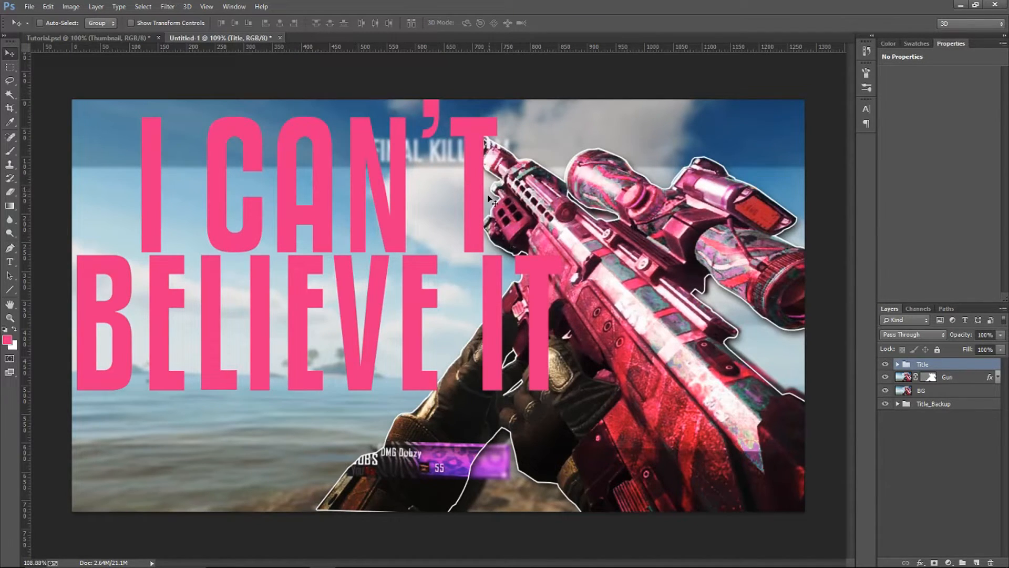
Shrink the Title group, enlarge it again to span about two thirds of the canvas width, and shift it slightly lower
key(ctrl+t)
key(Return)
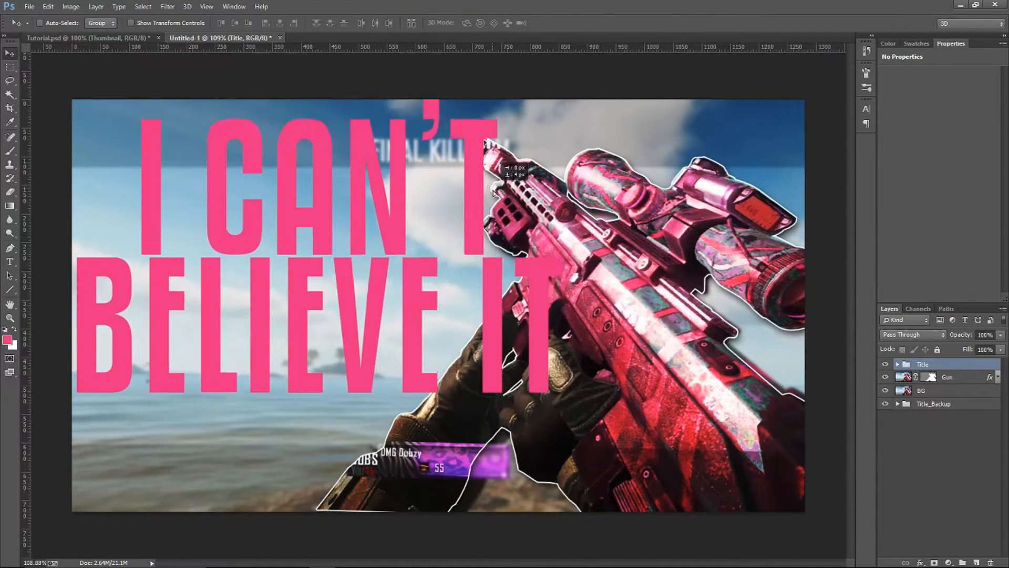
drag(489, 182, 497, 191)
key(ctrl+t)
drag(568, 105, 210, 323)
key(Return)
key(ctrl+t)
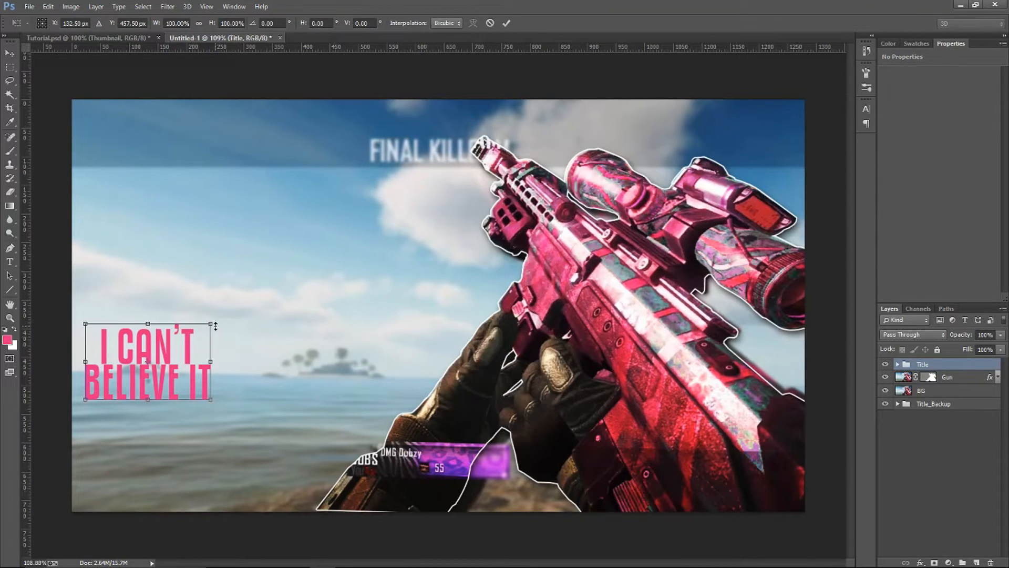
drag(210, 320, 586, 96)
key(Return)
drag(513, 194, 512, 211)
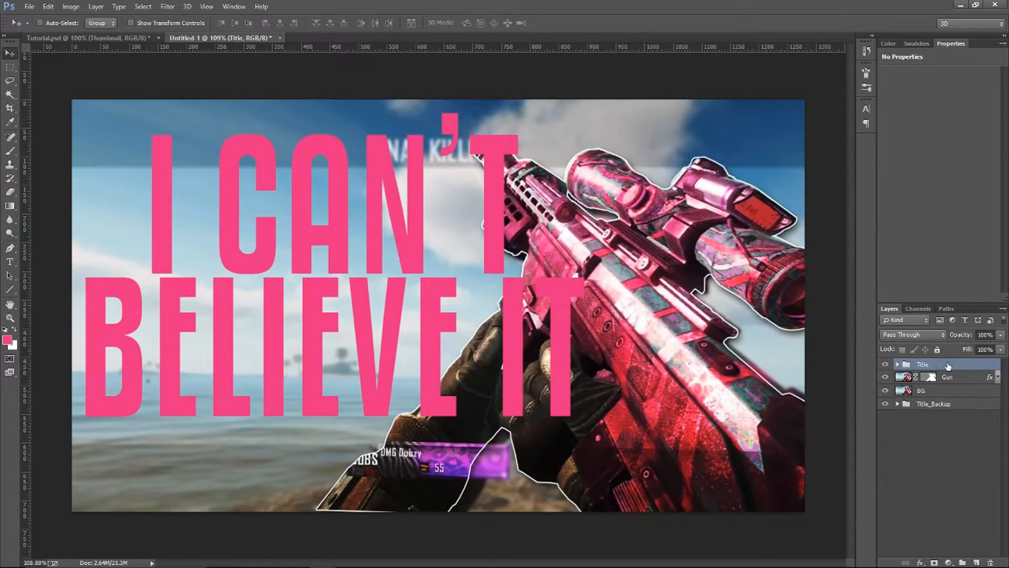
Merge the Title group with its two text layers into a single Title layer
click(898, 364)
click(907, 373)
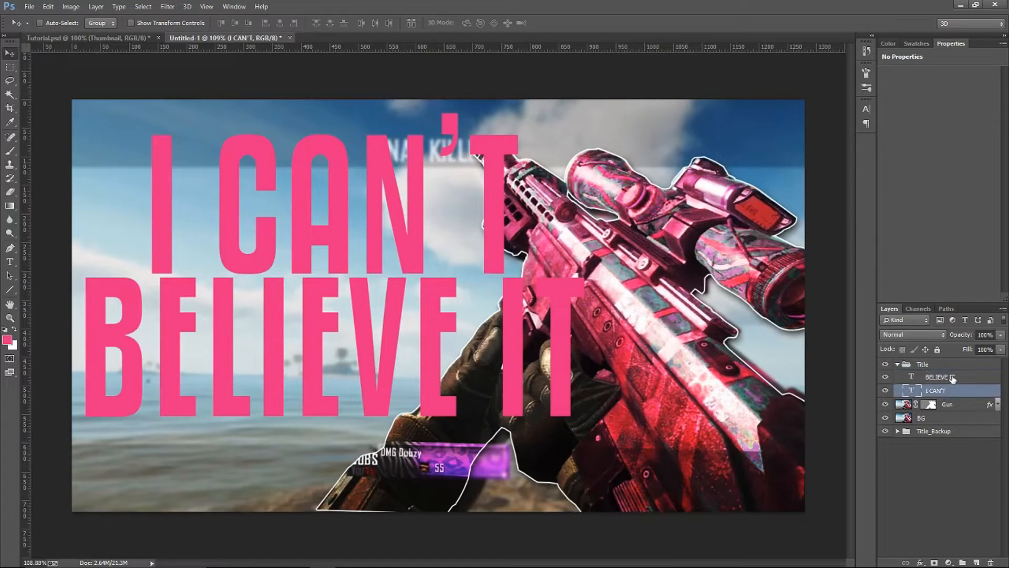
click(897, 364)
key(ctrl+e)
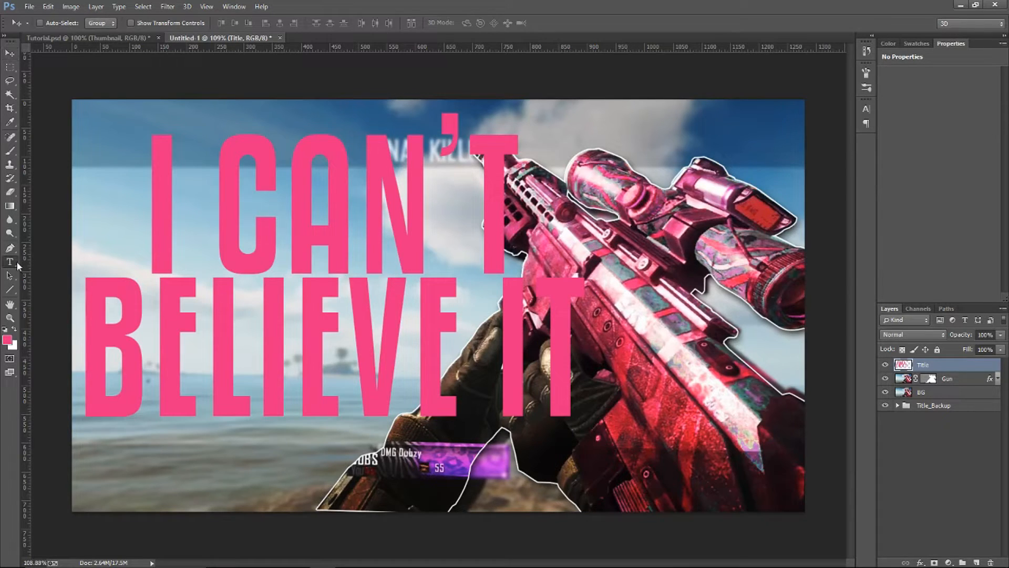
Hide and collapse the Title_Backup group, and reselect the merged Title layer
key(t)
click(153, 226)
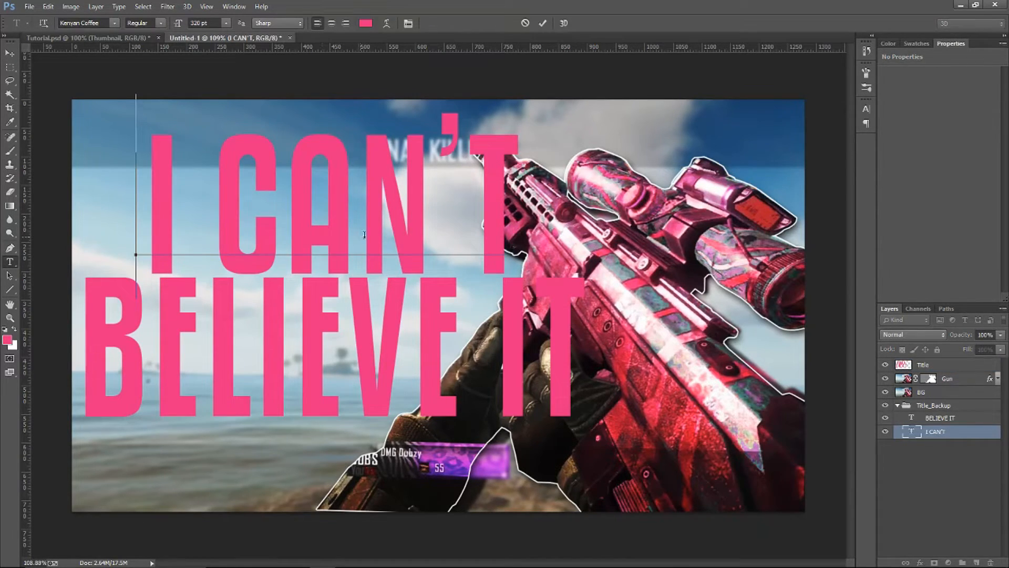
click(956, 418)
click(886, 405)
click(898, 405)
click(944, 365)
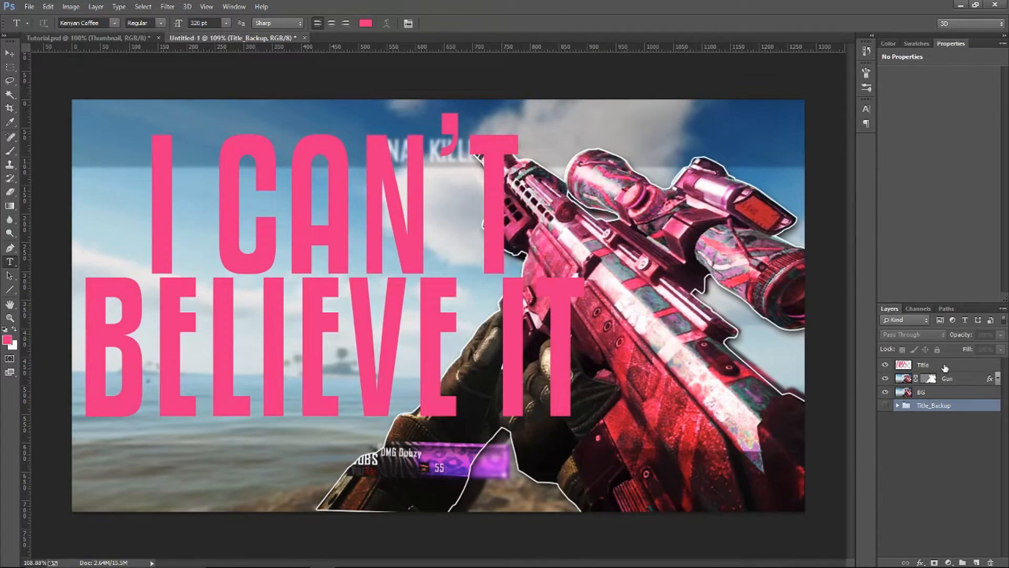
click(9, 55)
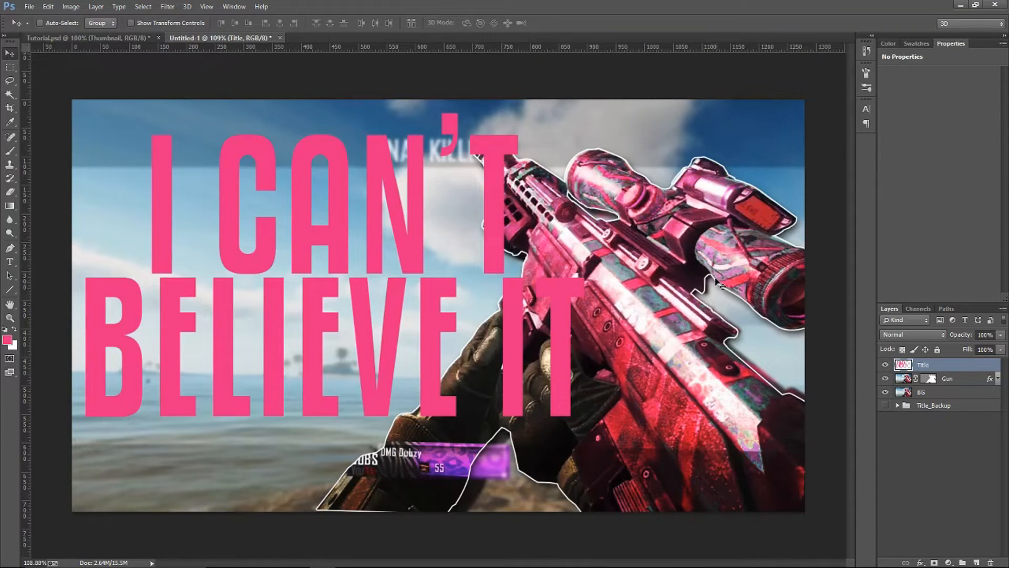
Try shrinking and re-enlarging the merged Title layer, and undo the scaling and moves
key(ctrl+t)
drag(583, 112, 174, 362)
key(Return)
key(ctrl+t)
drag(173, 363, 613, 92)
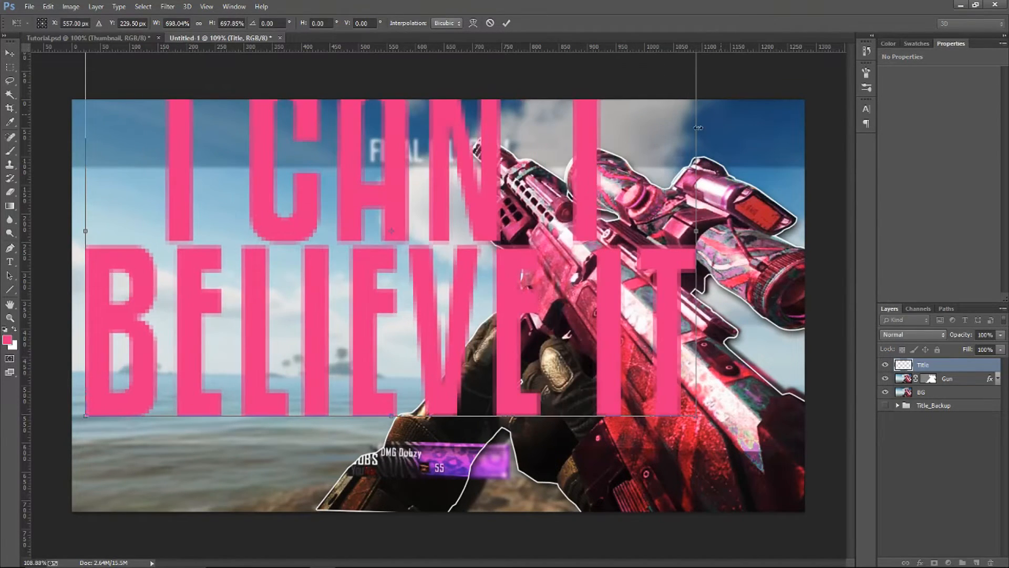
key(Return)
drag(554, 217, 565, 254)
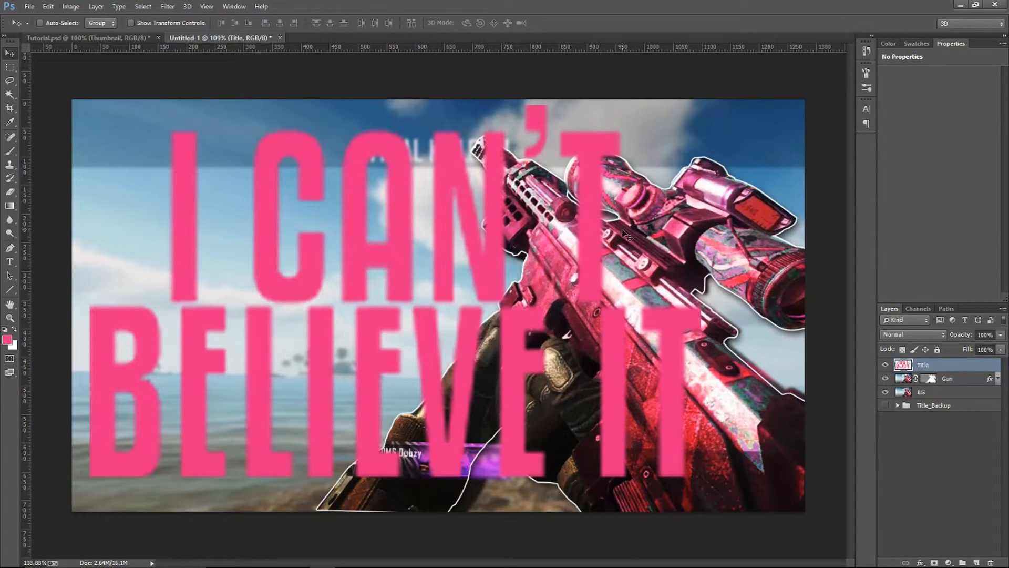
click(48, 7)
click(59, 38)
click(47, 7)
click(59, 38)
click(48, 6)
click(60, 38)
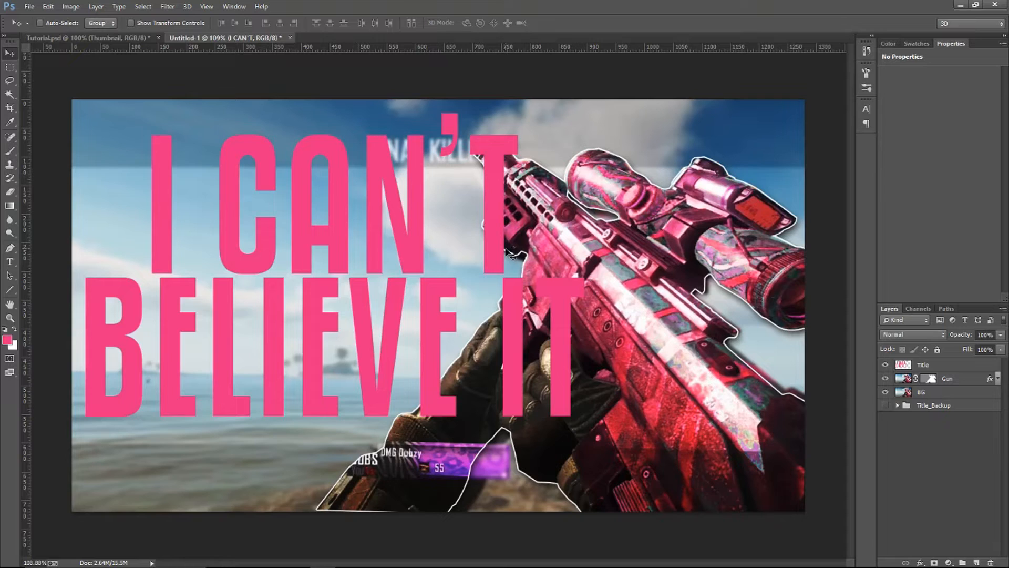
key(ctrl+t)
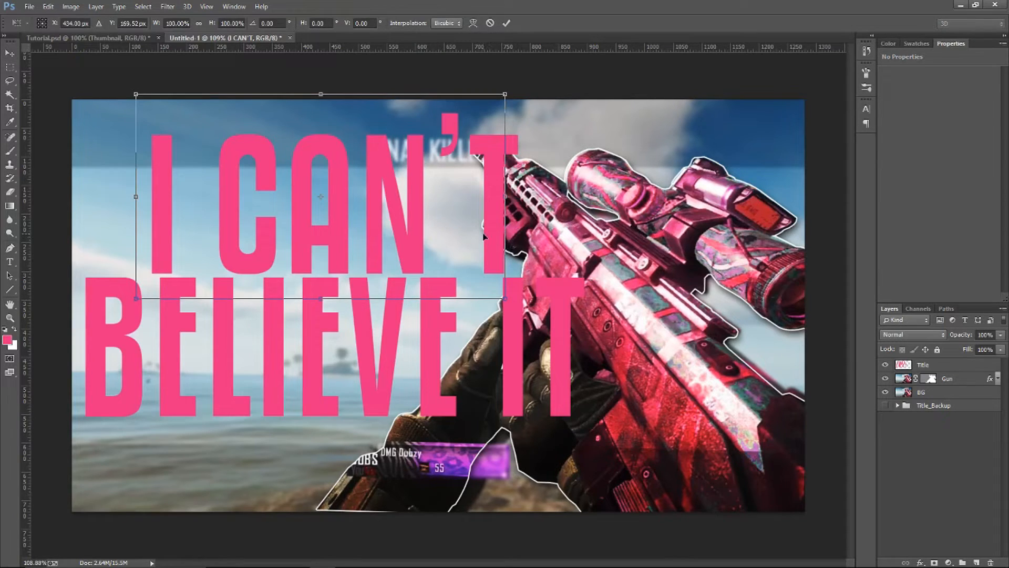
key(Return)
Apply a Perspective transform to the Title layer that widens its bottom edge slightly on both sides
click(925, 364)
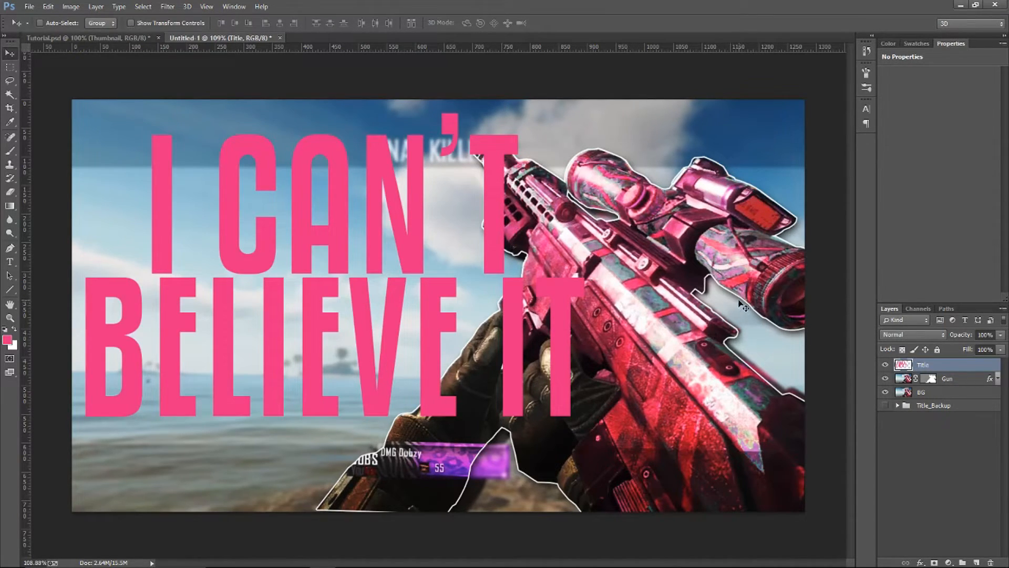
key(ctrl+t)
right_click(555, 275)
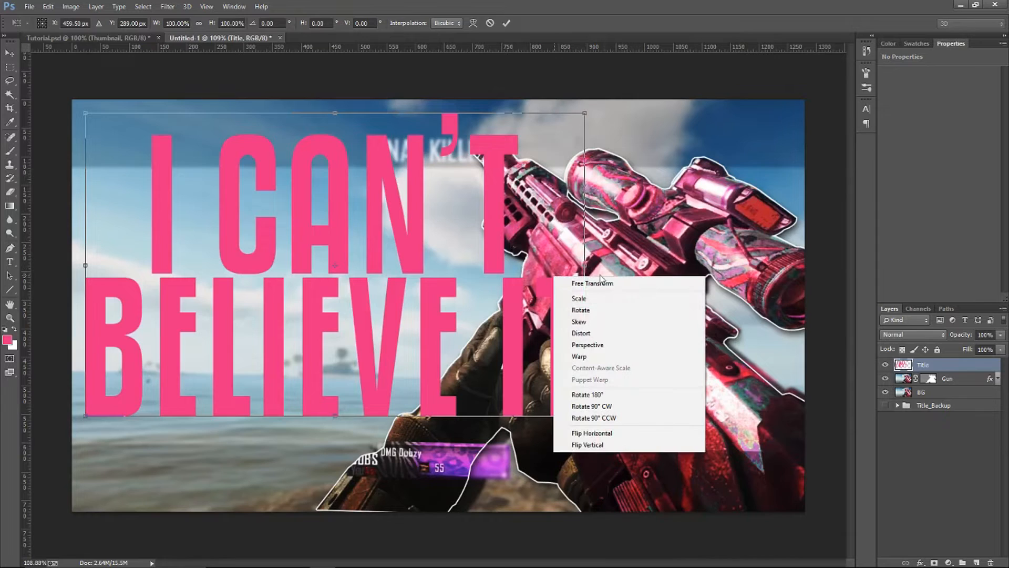
click(494, 255)
key(Return)
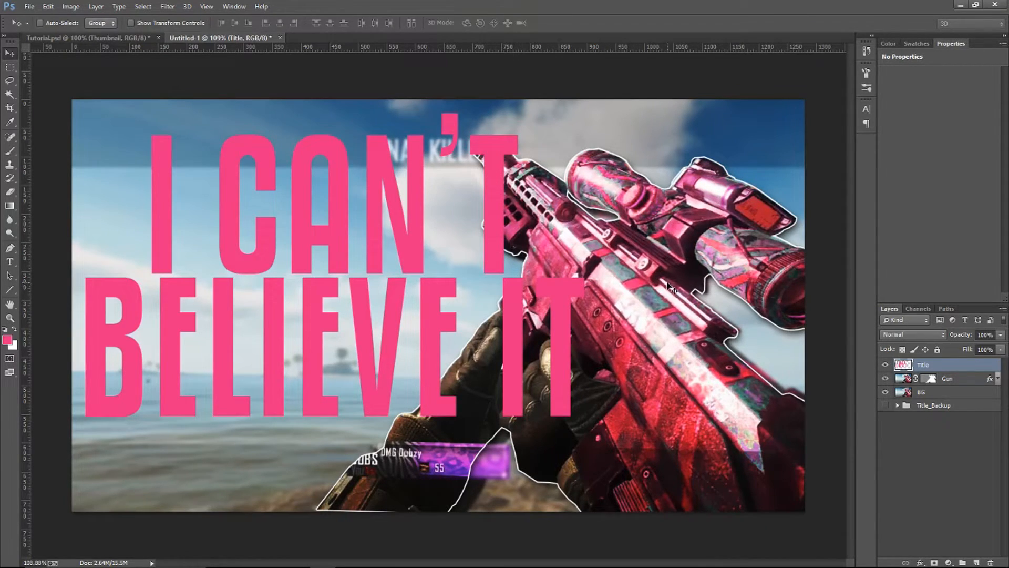
key(ctrl+t)
right_click(524, 287)
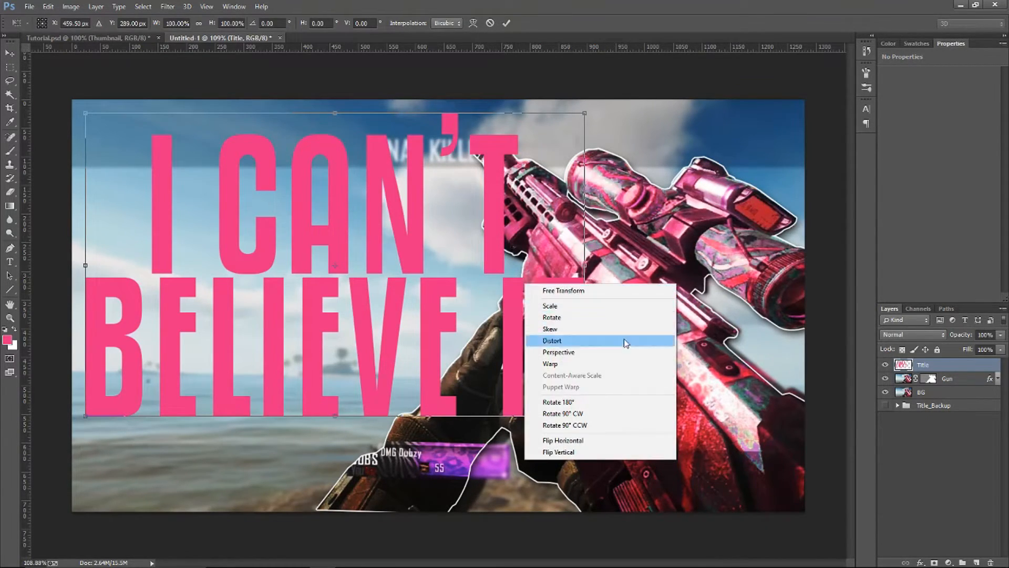
click(602, 353)
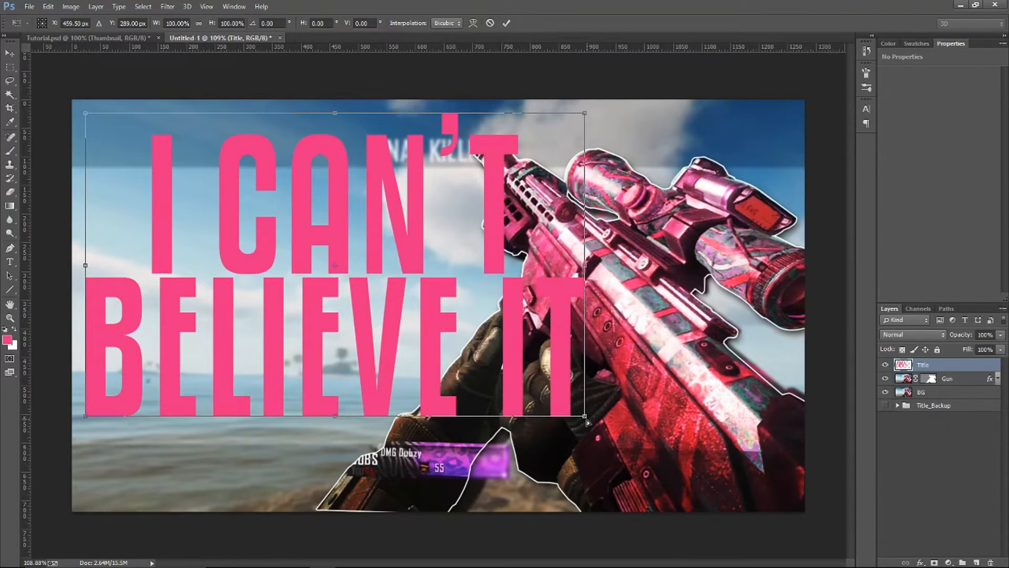
drag(587, 417, 611, 417)
key(Return)
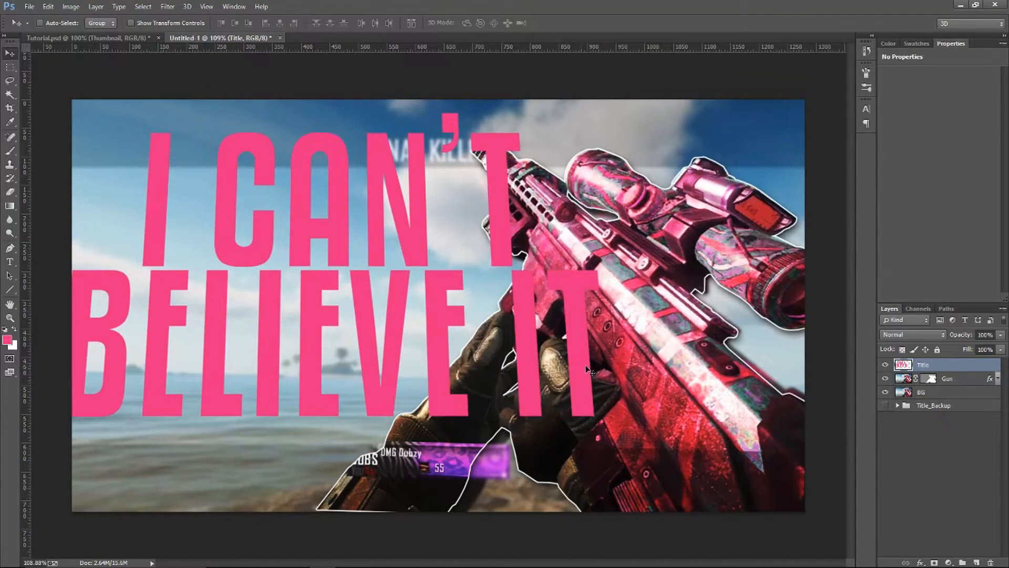
Rotate the Title layer a few degrees counterclockwise so the text slopes upward to the right
key(ctrl+t)
drag(652, 382, 675, 354)
key(Return)
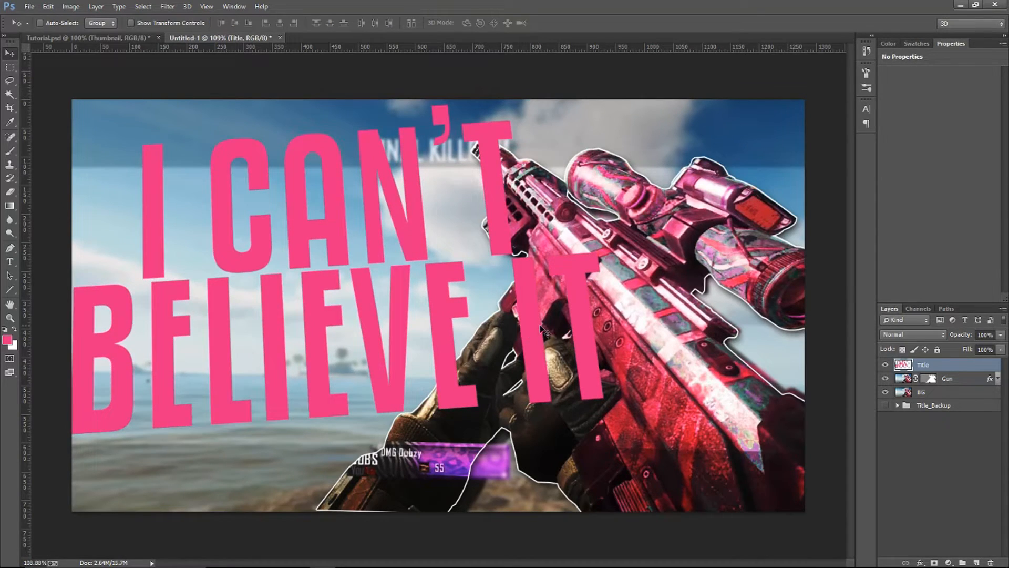
Scale the tilted title down and place it in the canvas's upper-left area, clear of the gun
key(ctrl+t)
drag(604, 434, 461, 345)
key(Return)
mouse_move(401, 288)
mouse_down()
mouse_move(418, 274)
mouse_move(417, 293)
mouse_up()
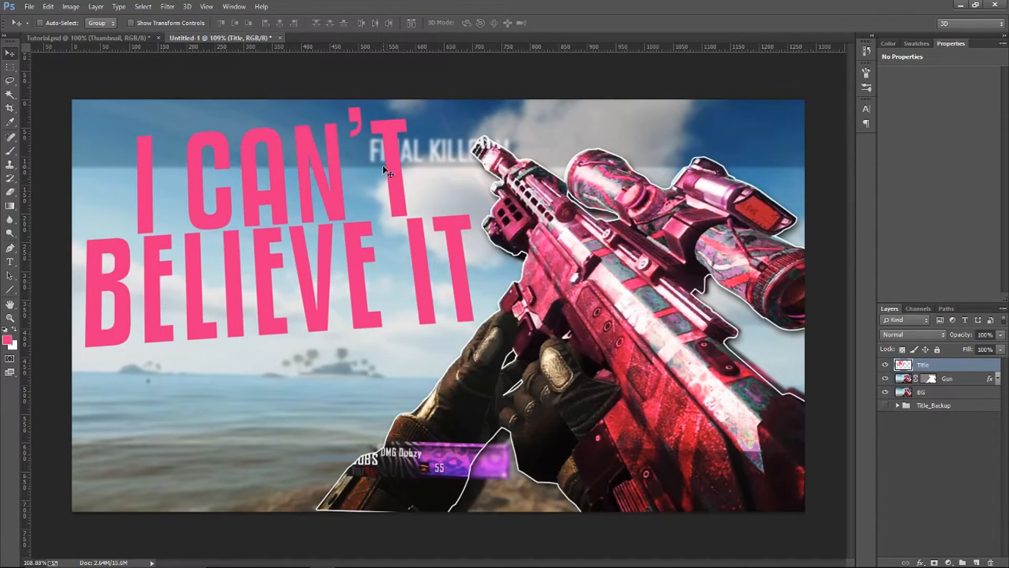
Copy the LAYERS group of layer styles from Tutorial.psd into the Untitled-1 document
click(87, 37)
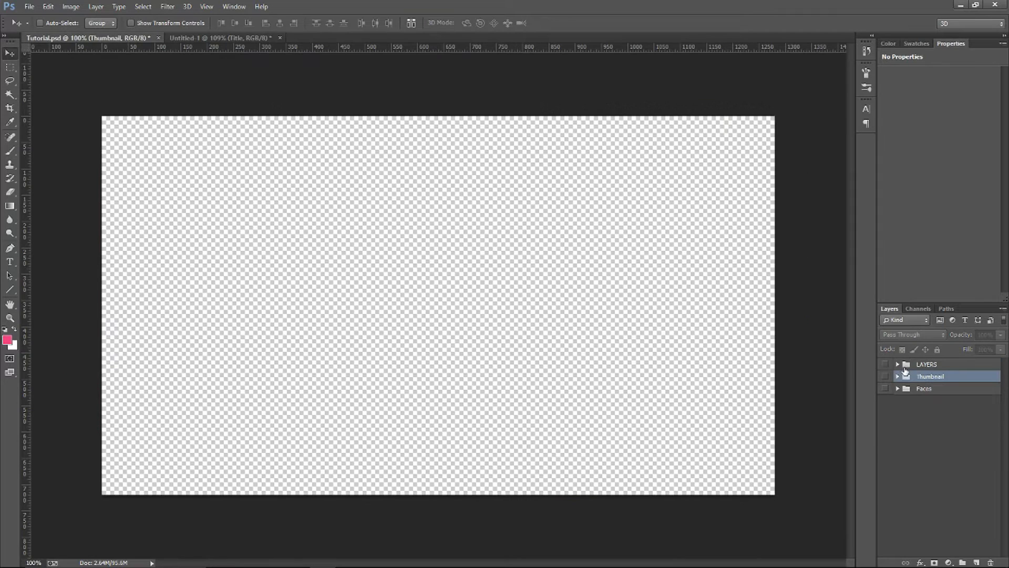
click(898, 362)
click(953, 368)
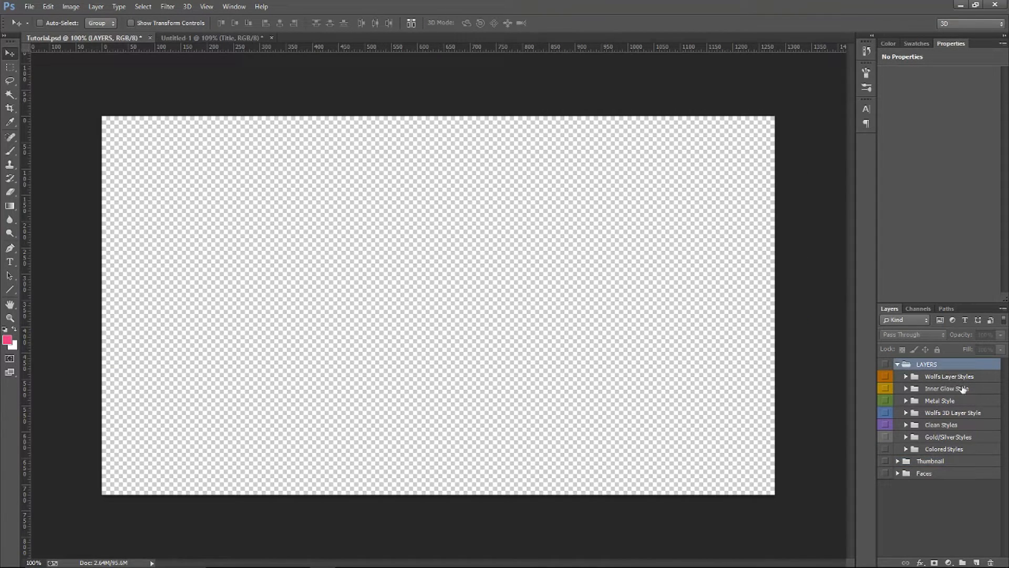
click(232, 39)
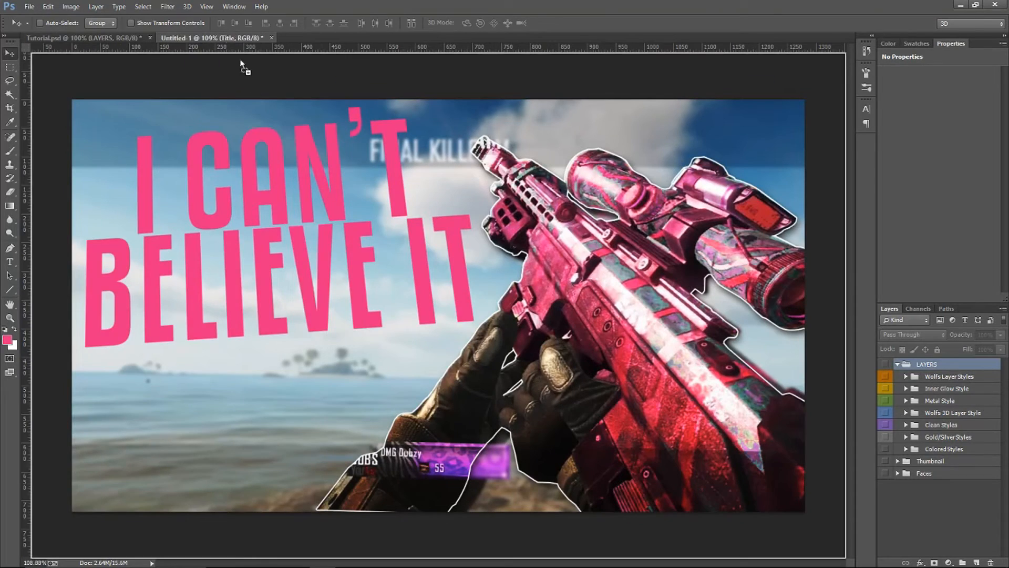
Transfer the Purple/Blue effects from the Wolfs Layer Styles group onto the Title layer
click(912, 380)
click(906, 376)
scroll(977, 421, down, 5)
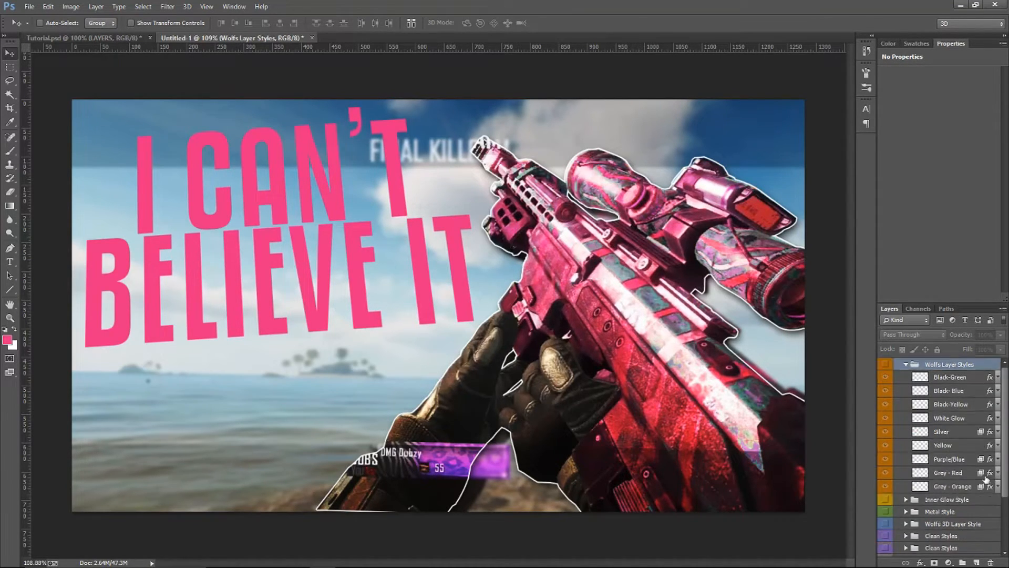
drag(990, 401, 988, 512)
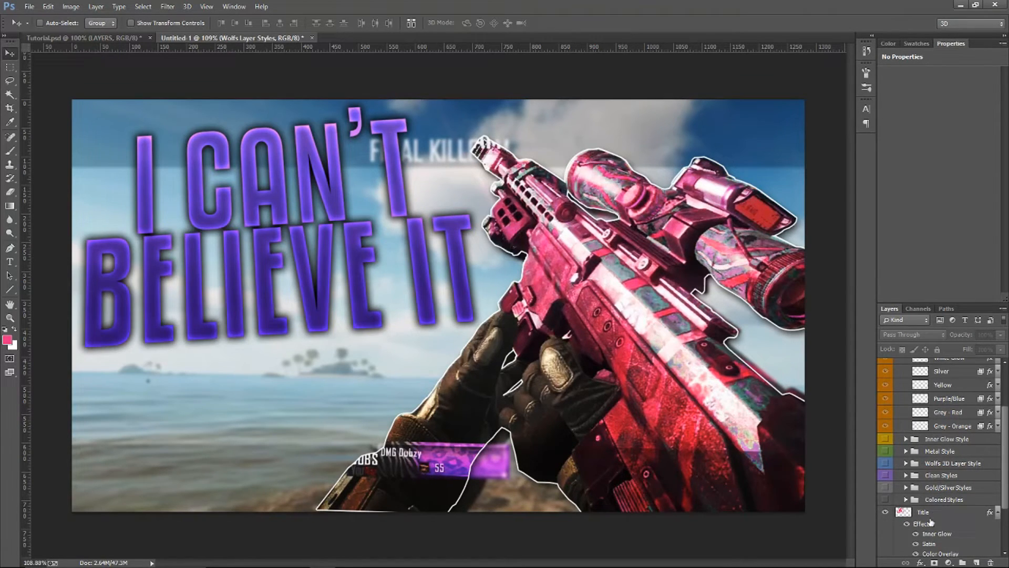
click(988, 513)
Try recolouring the title's Color Overlay to teal #06b495, and cancel the layer style changes
double_click(990, 481)
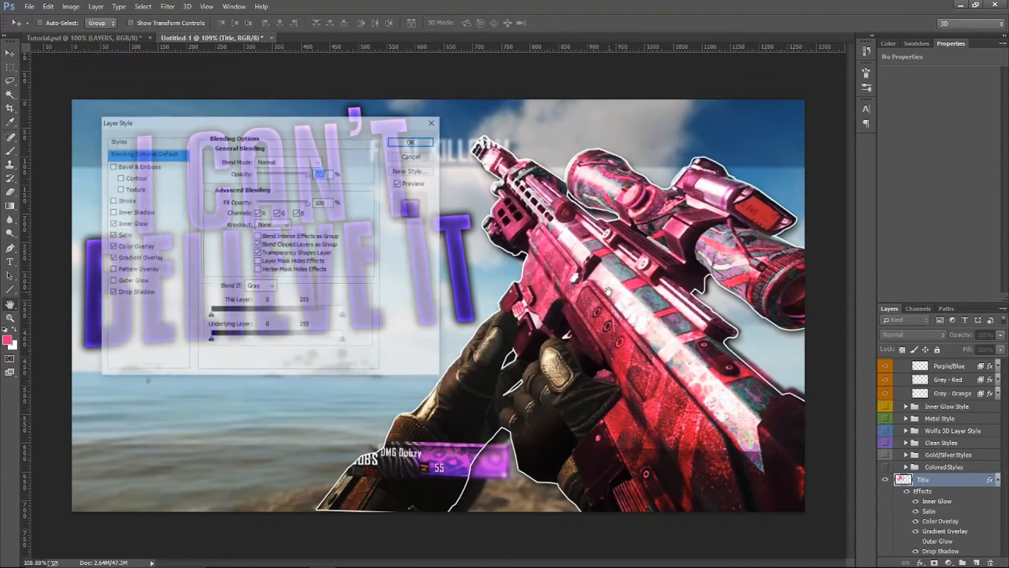
drag(314, 125, 644, 139)
click(466, 261)
click(660, 176)
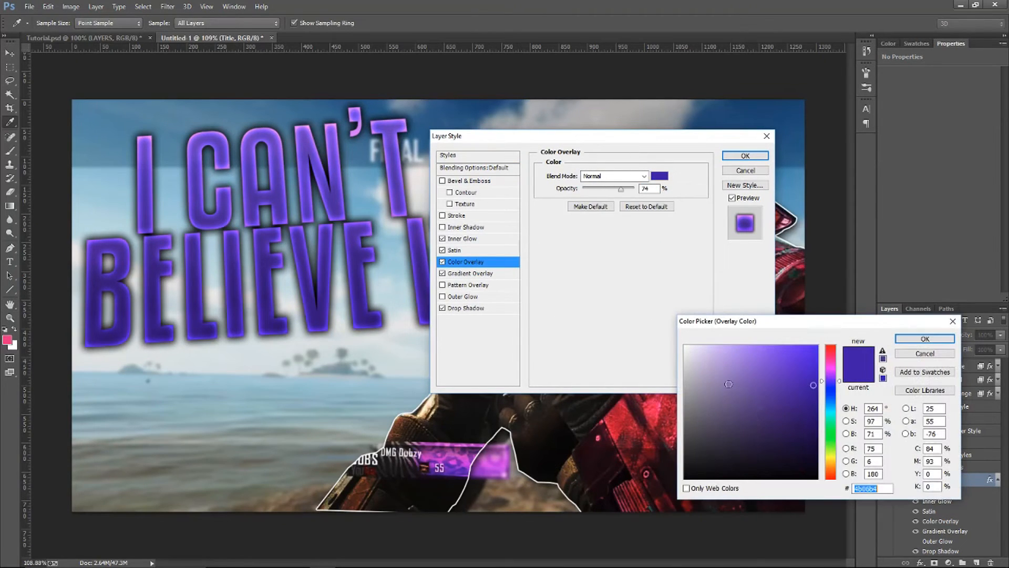
drag(837, 363, 837, 415)
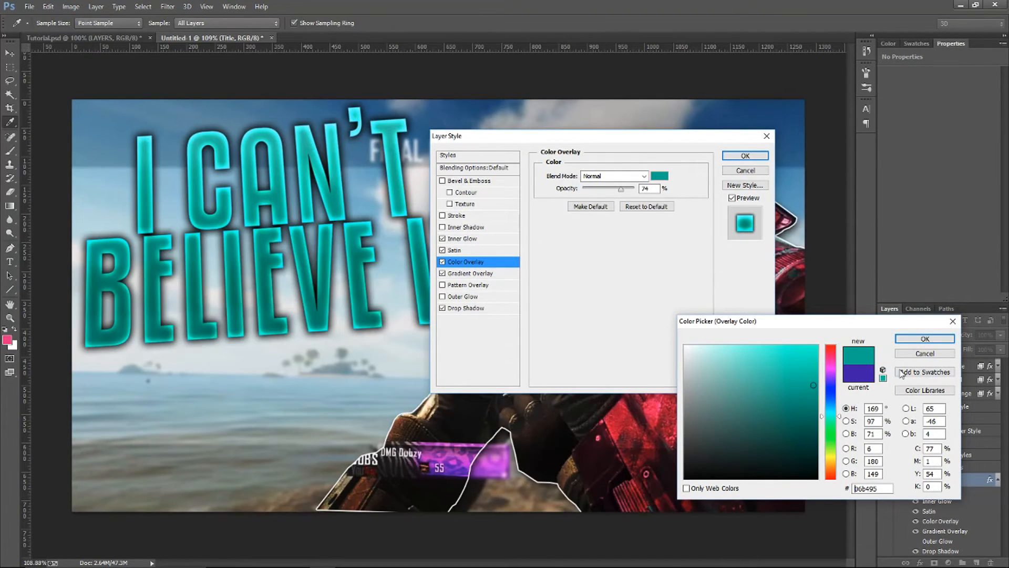
click(911, 353)
click(757, 171)
Remove all layer effects from the Title layer and collapse the Wolfs Layer Styles group
drag(990, 480, 991, 563)
scroll(993, 512, up, 5)
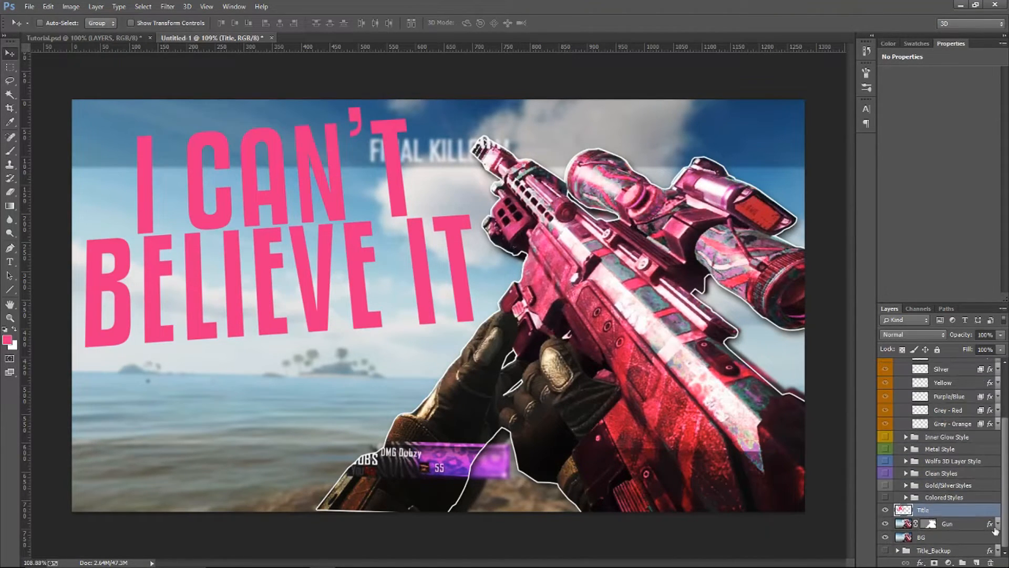
click(906, 377)
Transfer the 1st style from the Clean Styles group onto the Title layer, and delete the LAYERS group
click(905, 425)
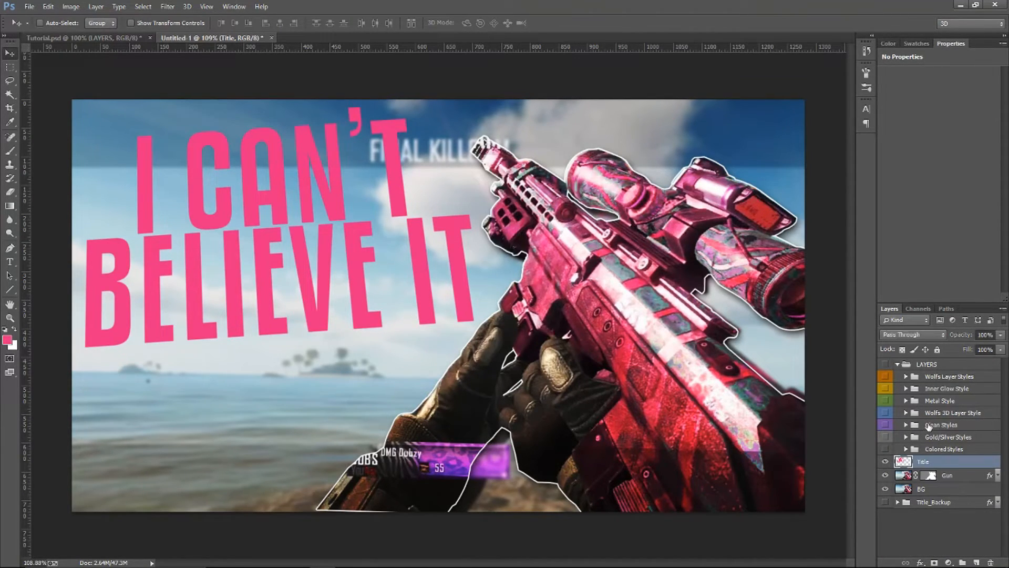
click(905, 424)
scroll(997, 412, down, 2)
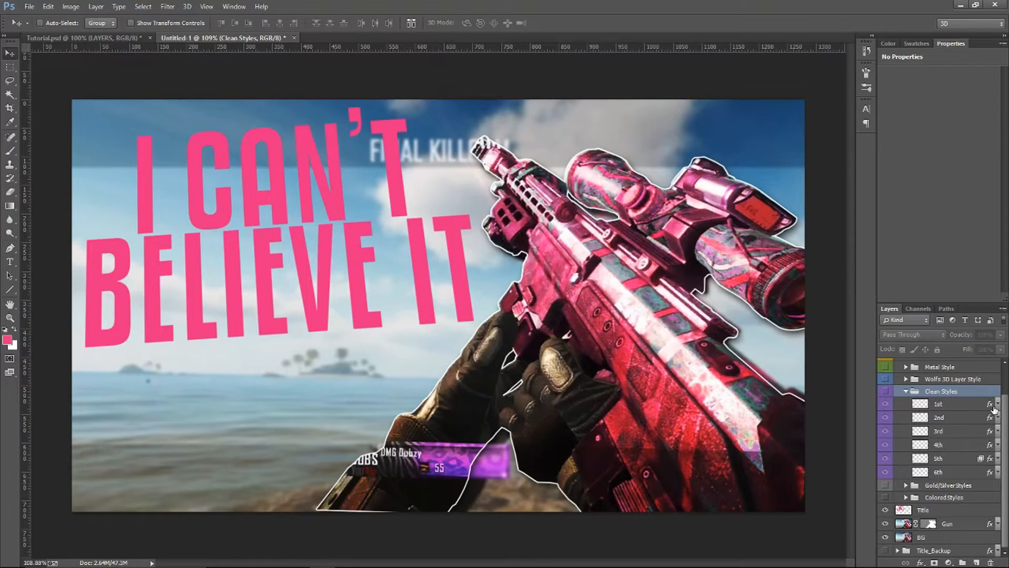
drag(991, 407, 978, 510)
click(905, 391)
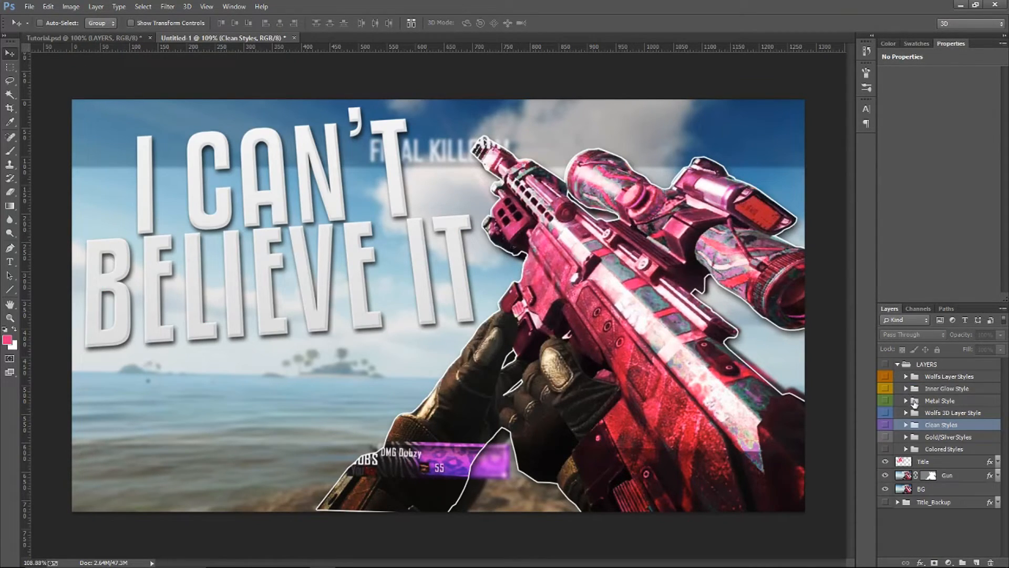
click(933, 363)
key(Delete)
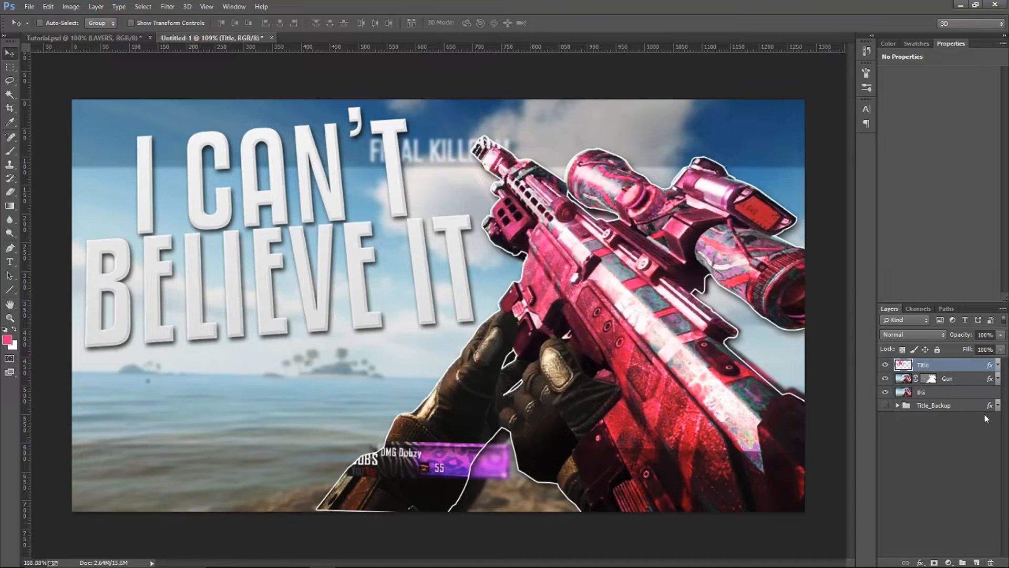
Remove the layer effects from the Title_Backup group
drag(989, 409, 990, 562)
click(997, 378)
click(997, 378)
Open the Title layer's style settings and examine its Bevel & Emboss, Inner Glow and Color Overlay options
double_click(992, 366)
drag(550, 136, 650, 102)
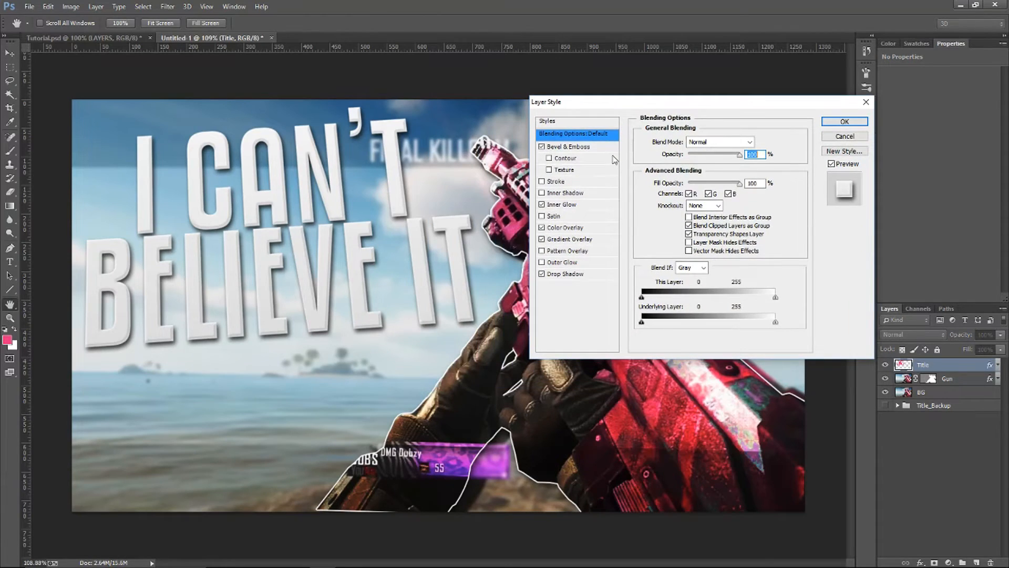
click(585, 149)
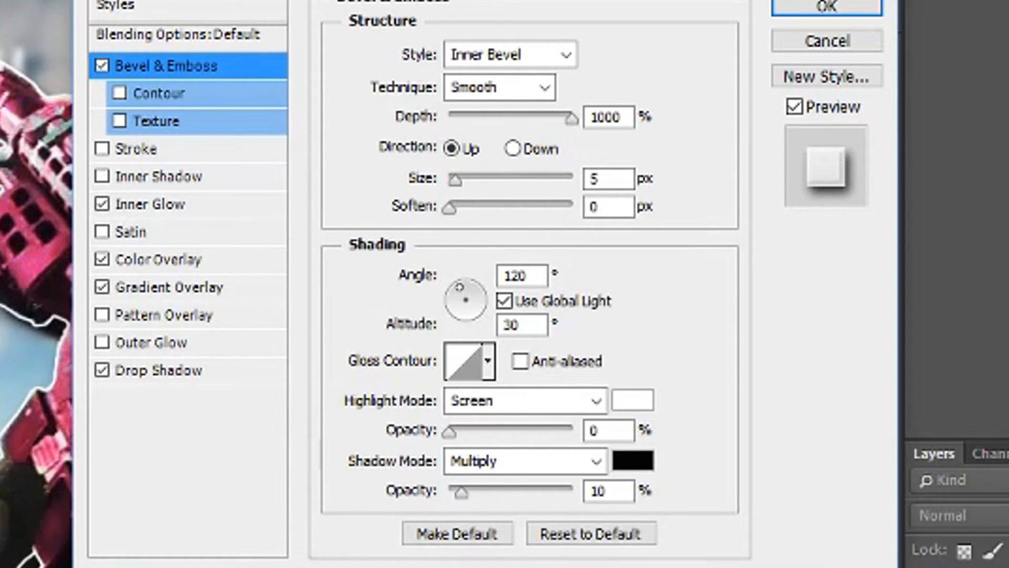
click(173, 206)
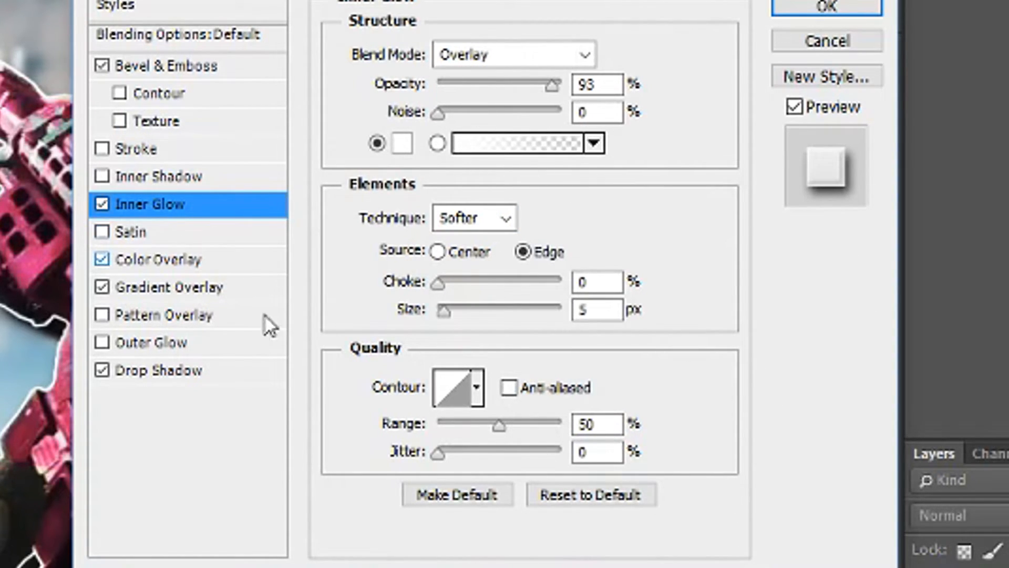
click(168, 259)
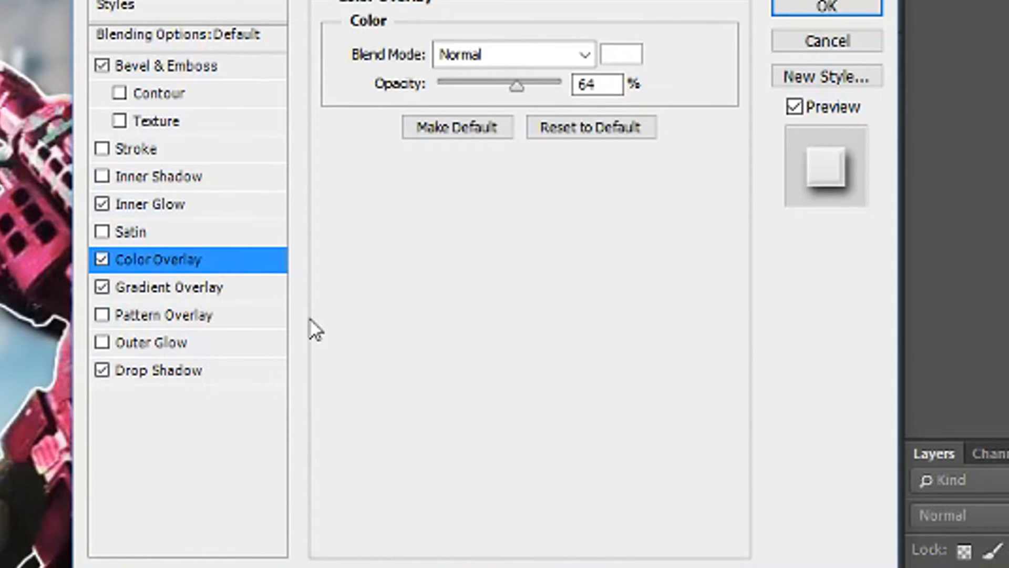
Try recolouring the title's Color Overlay to red #ff0000, and cancel the colour change
click(621, 54)
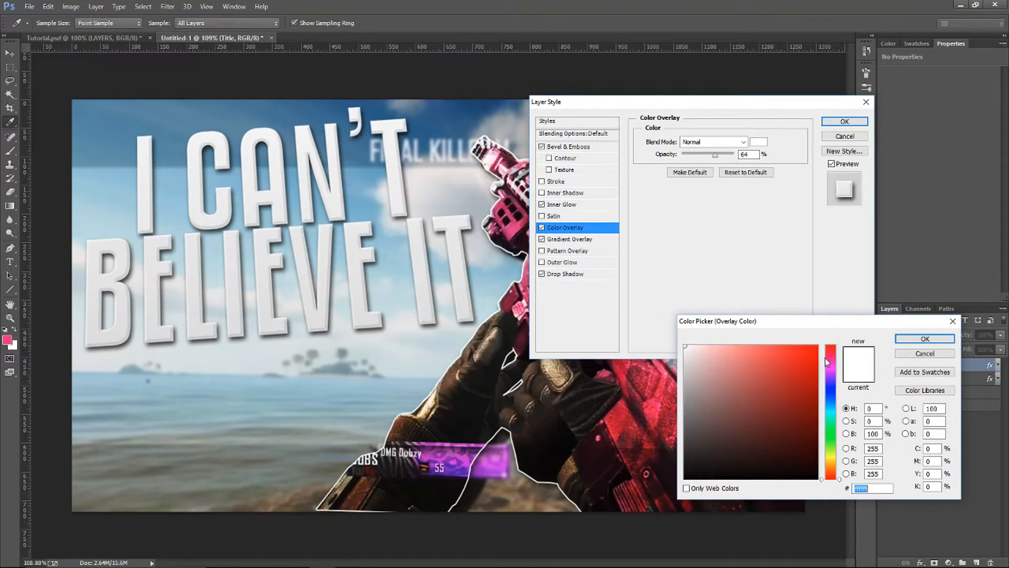
click(814, 354)
click(819, 346)
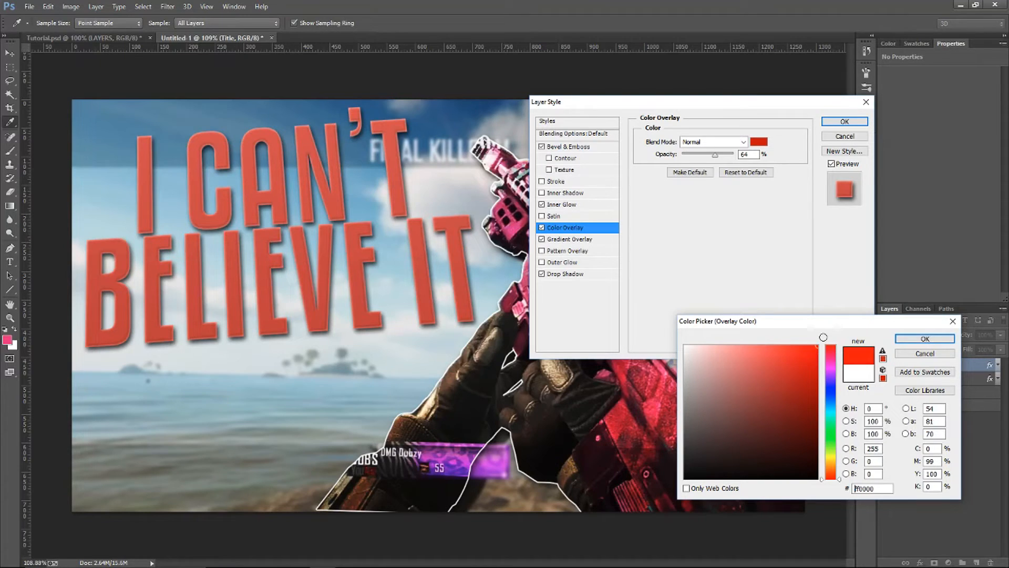
click(835, 351)
drag(835, 351, 843, 466)
click(925, 353)
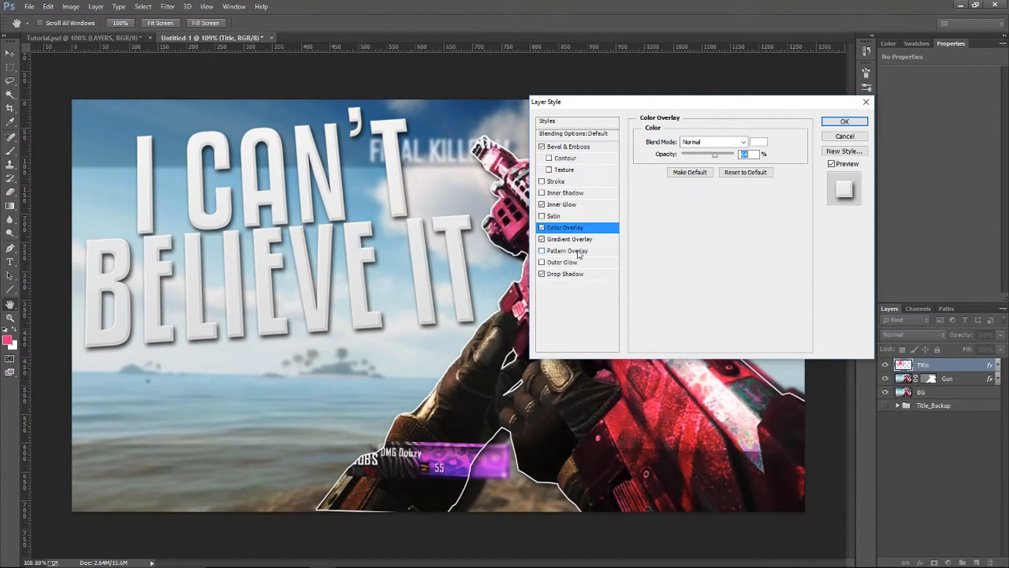
Examine the title's Gradient Overlay and its stop colour without changing them, check the Drop Shadow settings, and close the layer style
click(571, 239)
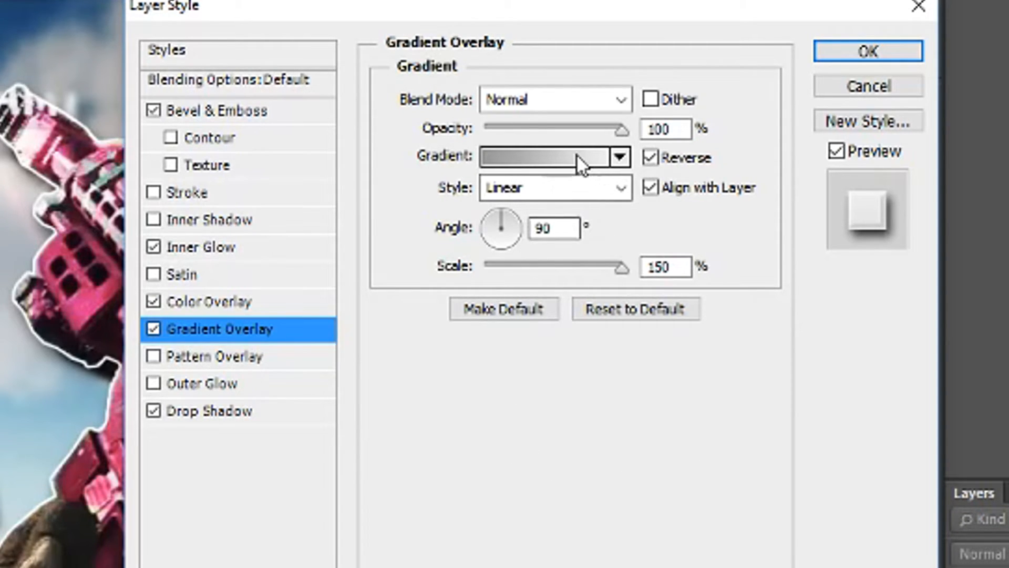
click(525, 156)
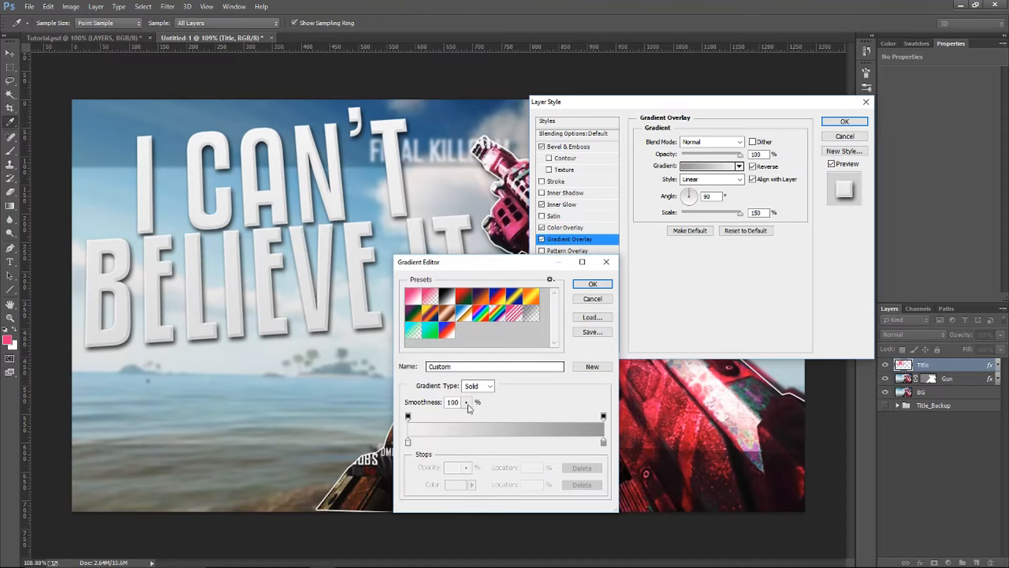
click(408, 441)
click(455, 484)
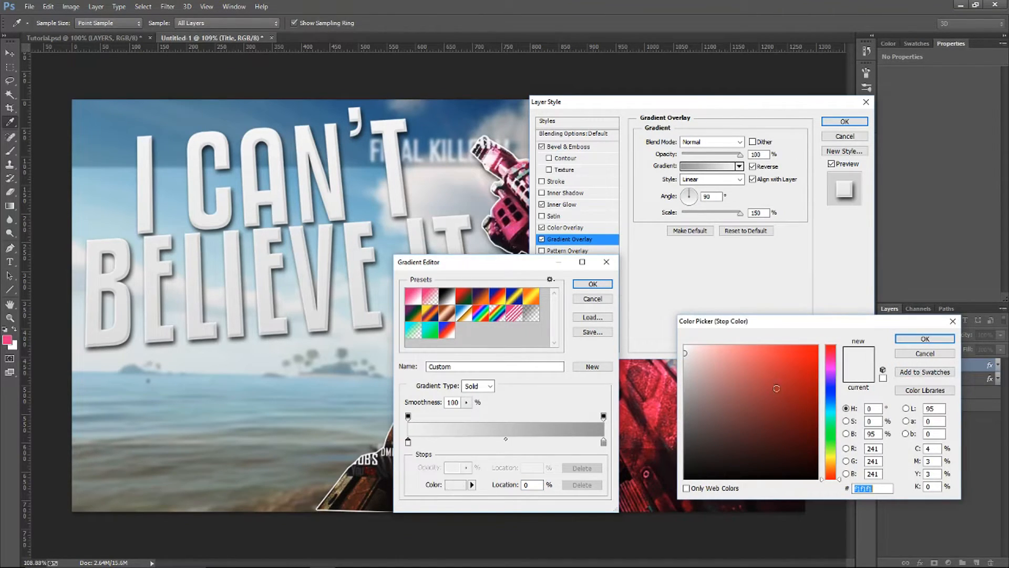
click(792, 355)
click(925, 354)
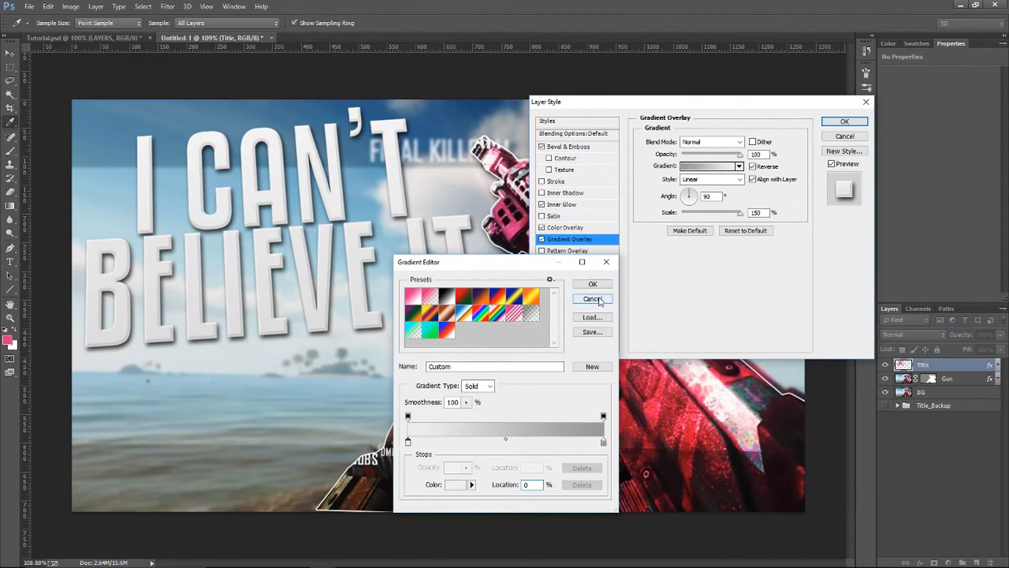
click(592, 298)
click(582, 277)
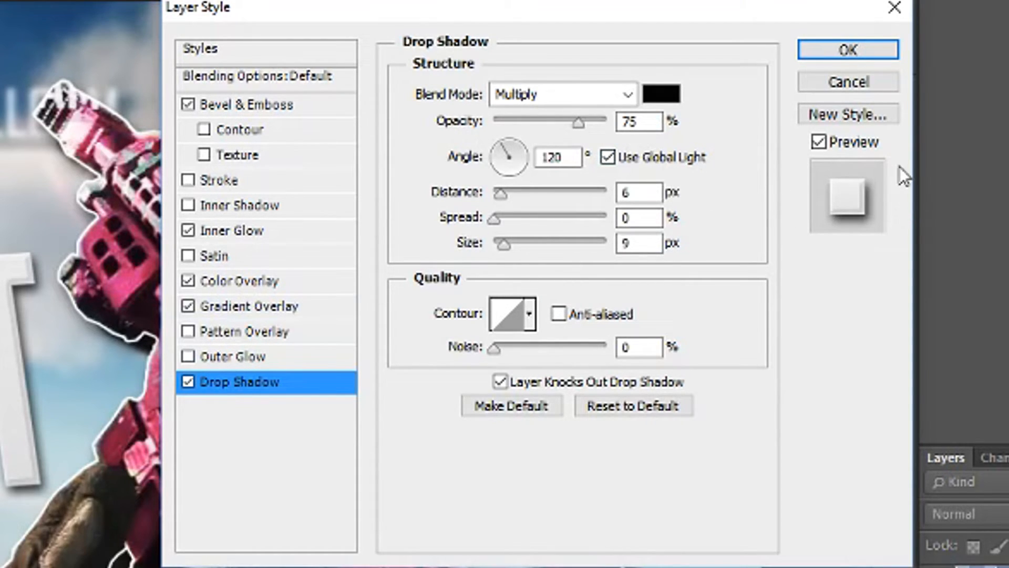
click(889, 52)
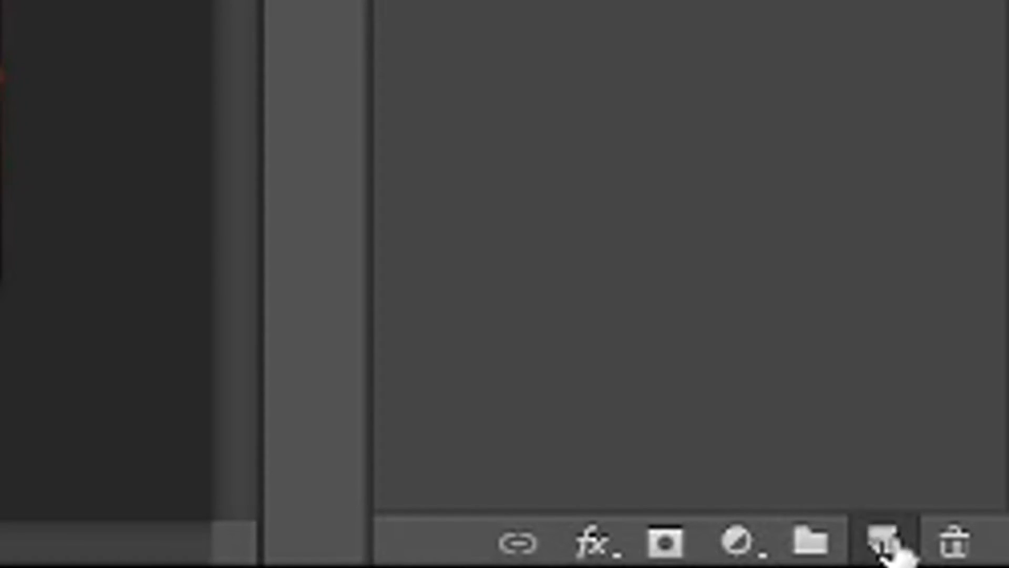
Create a new layer above Title and select the entire canvas with the Rectangular Marquee tool
click(885, 544)
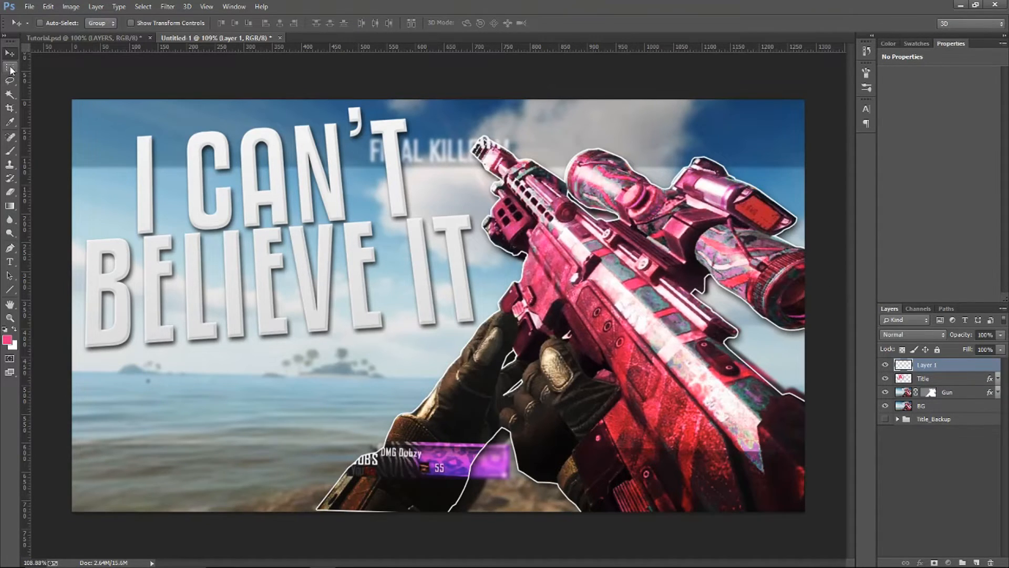
click(11, 67)
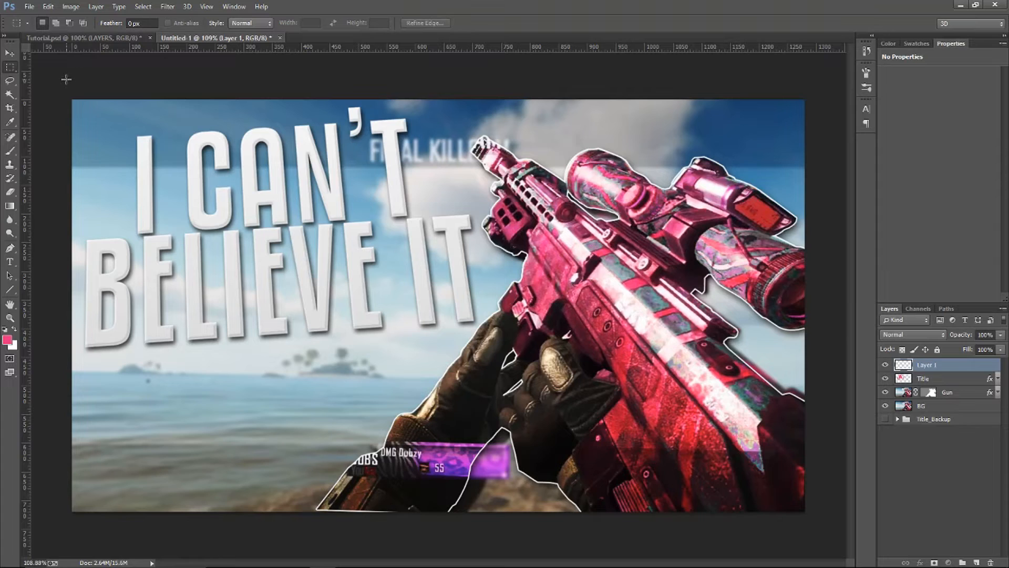
drag(49, 73, 809, 514)
click(512, 212)
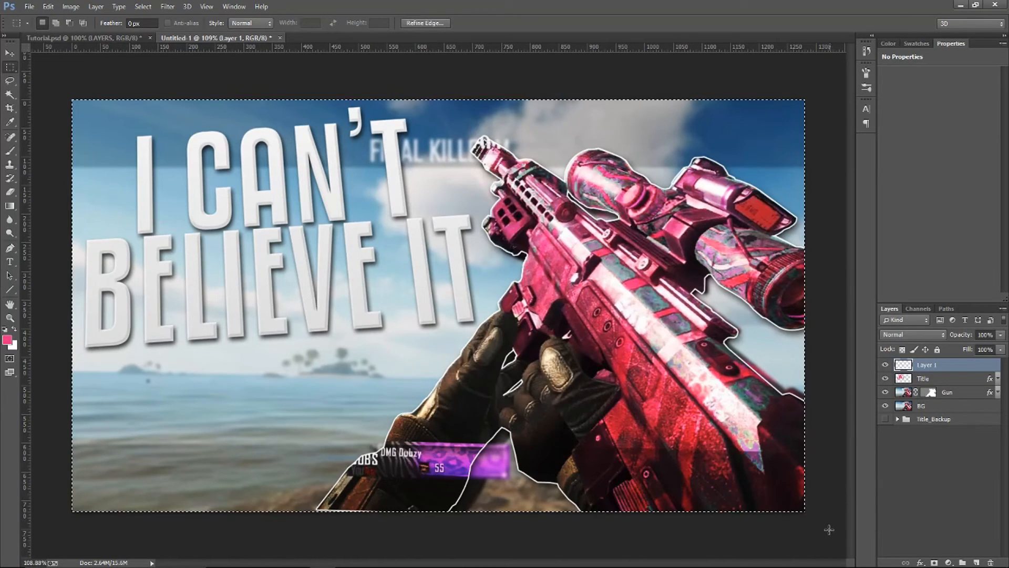
Stroke the canvas selection with a white 10 px border placed inside, and deselect
right_click(714, 152)
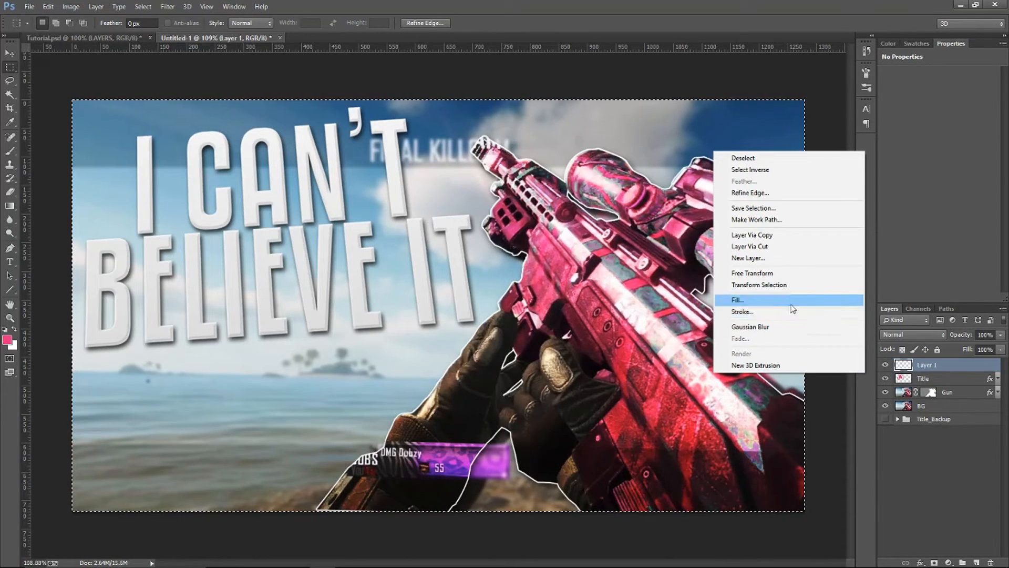
click(757, 312)
click(482, 180)
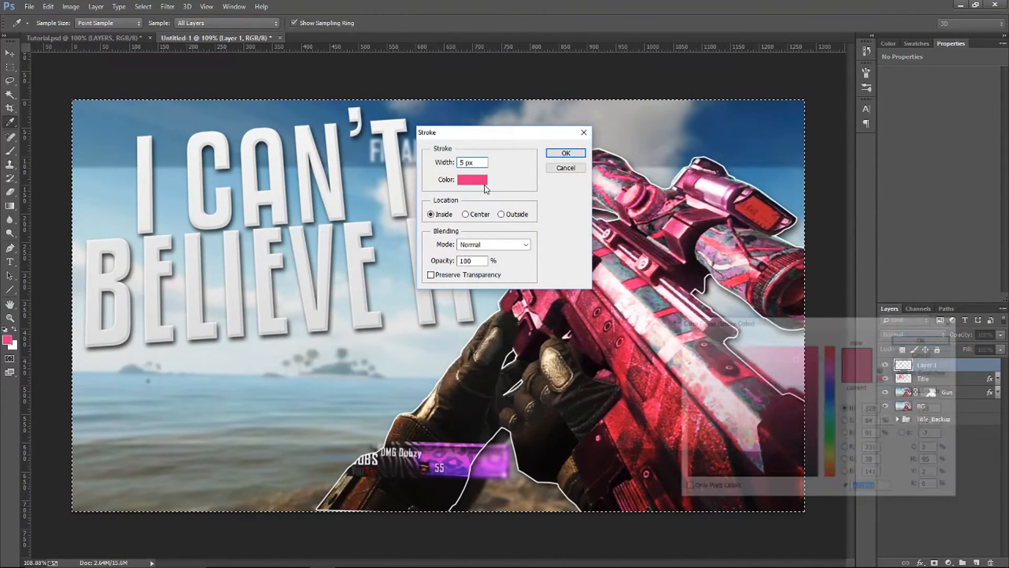
drag(692, 364, 588, 278)
key(Return)
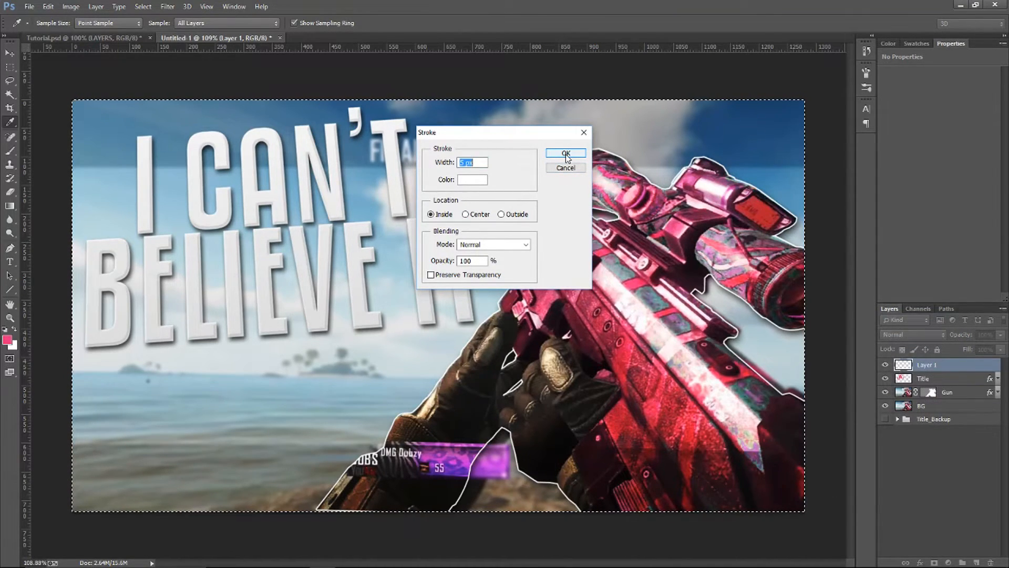
text(10)
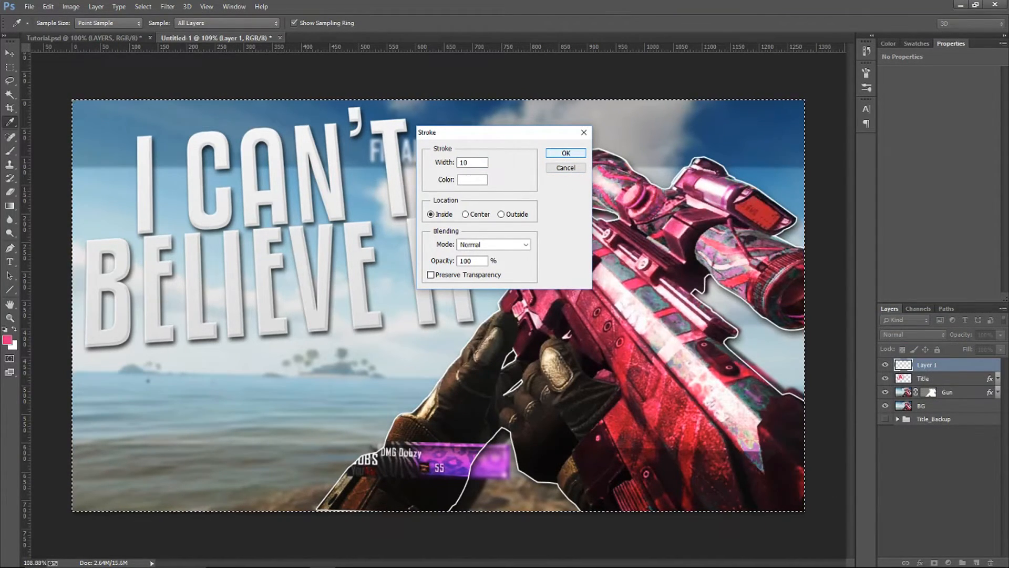
click(563, 153)
key(ctrl+d)
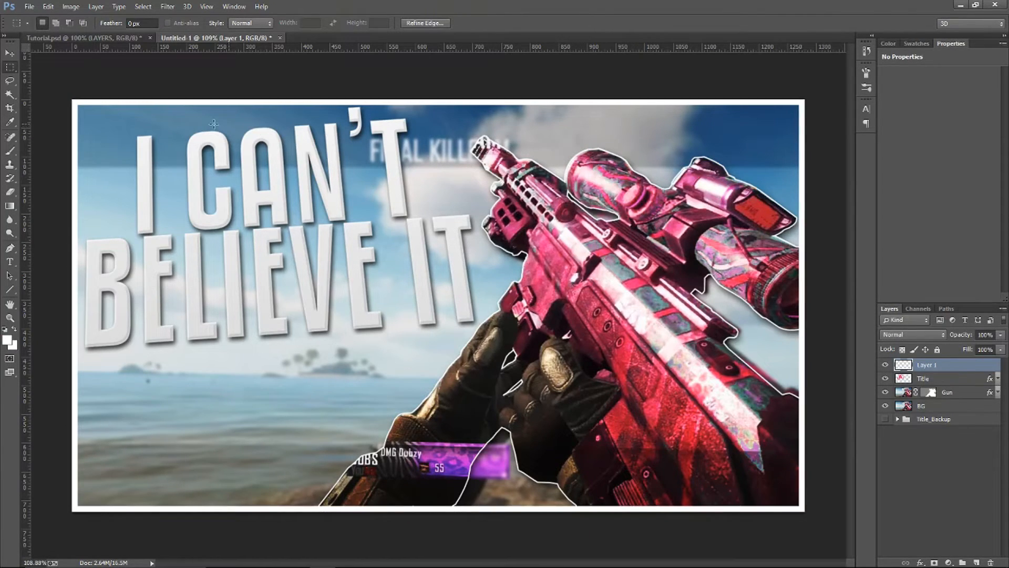
Nudge the white border layer down two pixels with the Move tool and return it to its place
click(10, 53)
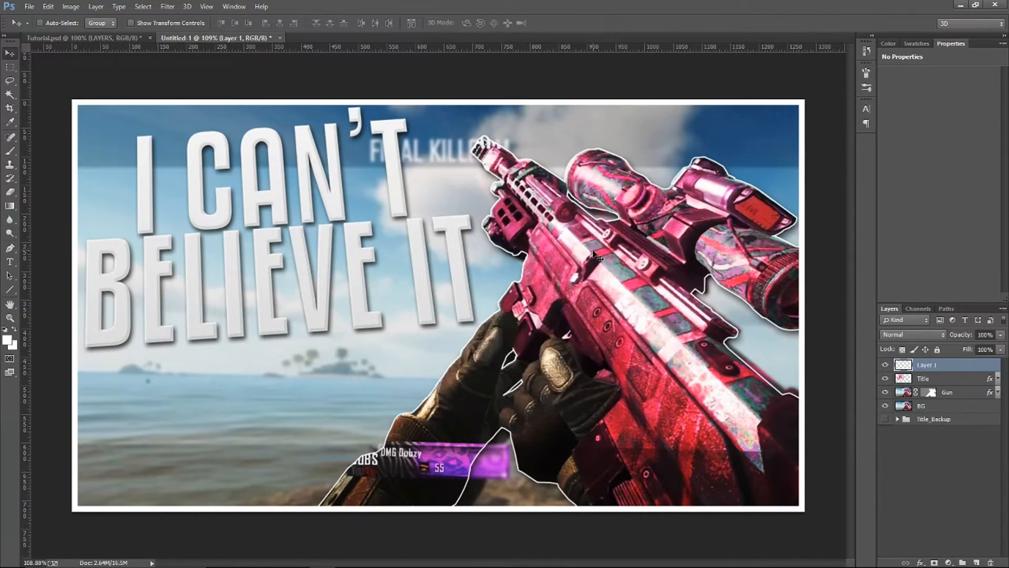
key(Down)
key(Down)
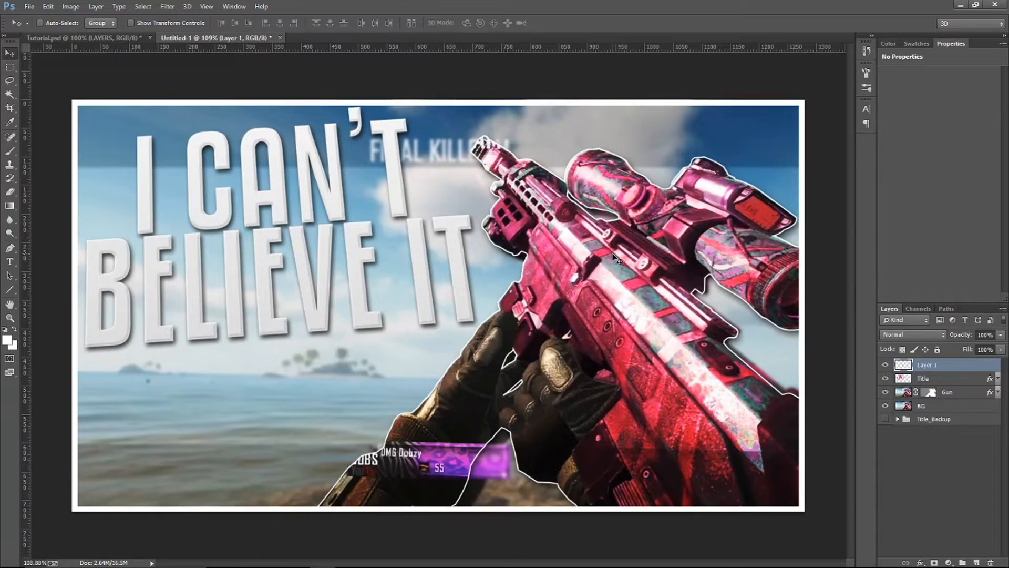
key(Up)
key(Up)
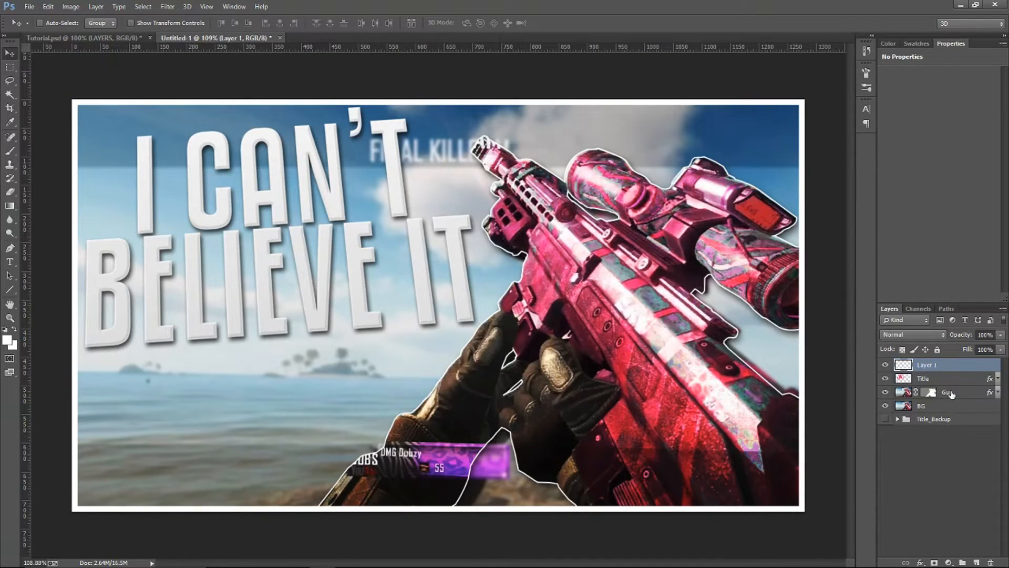
Nudge the Title layer down by three pixels
click(951, 380)
key(Down)
key(Down)
key(Down)
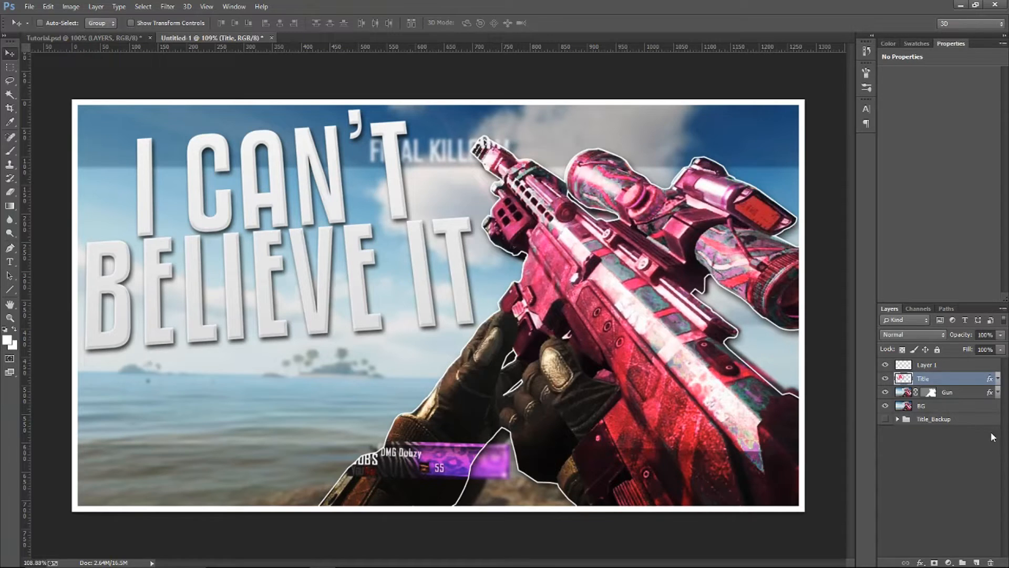
click(946, 393)
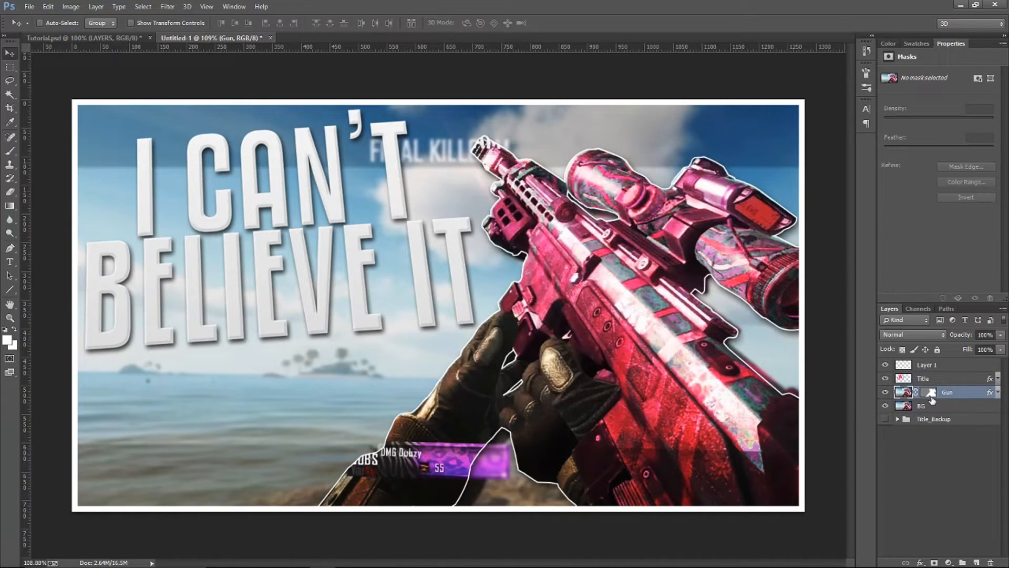
ctrl+click(931, 395)
key(ctrl+d)
Rename the white border layer, Layer 1, as Outer
click(967, 365)
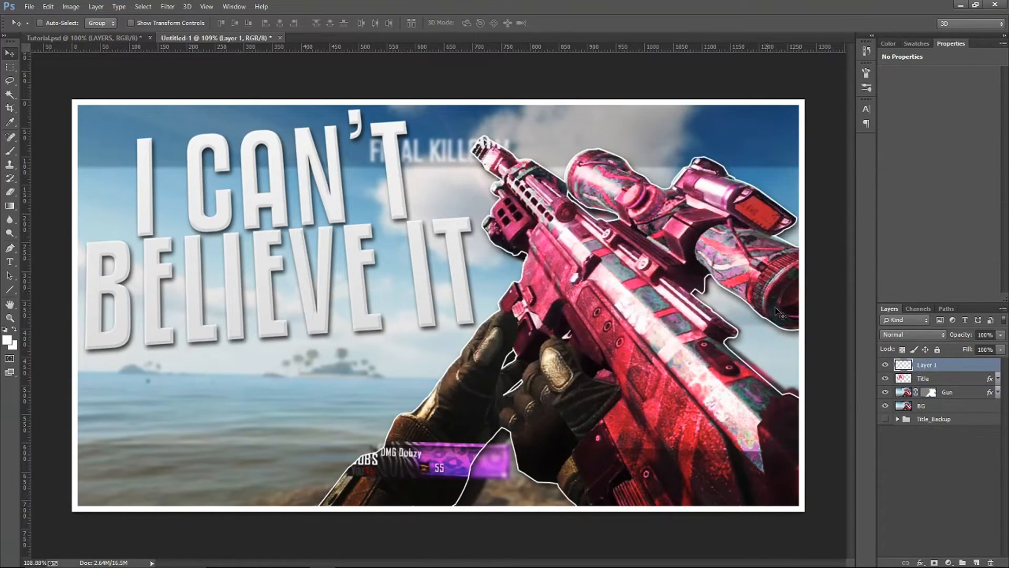
double_click(927, 365)
text(Outer)
key(Return)
Try to cut the gun's shape out of the Outer border using the Gun layer mask as the selection
click(940, 395)
drag(939, 396, 933, 393)
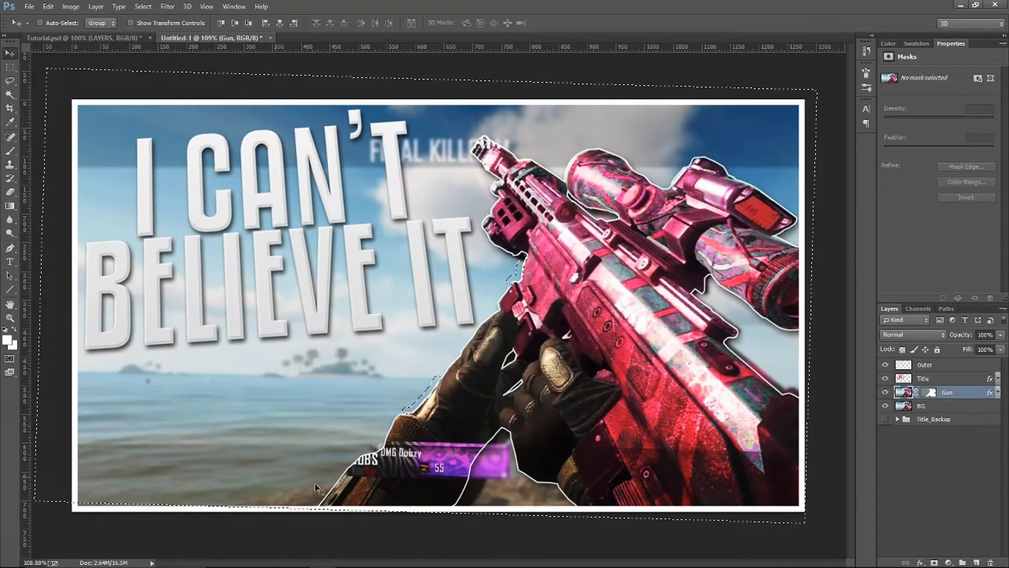
ctrl+click(931, 392)
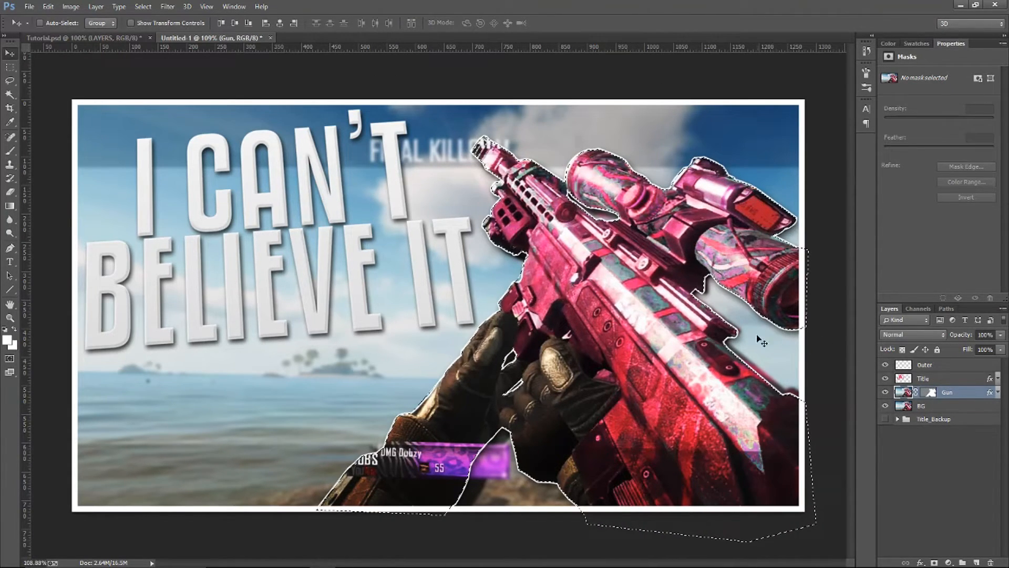
key(alt+period)
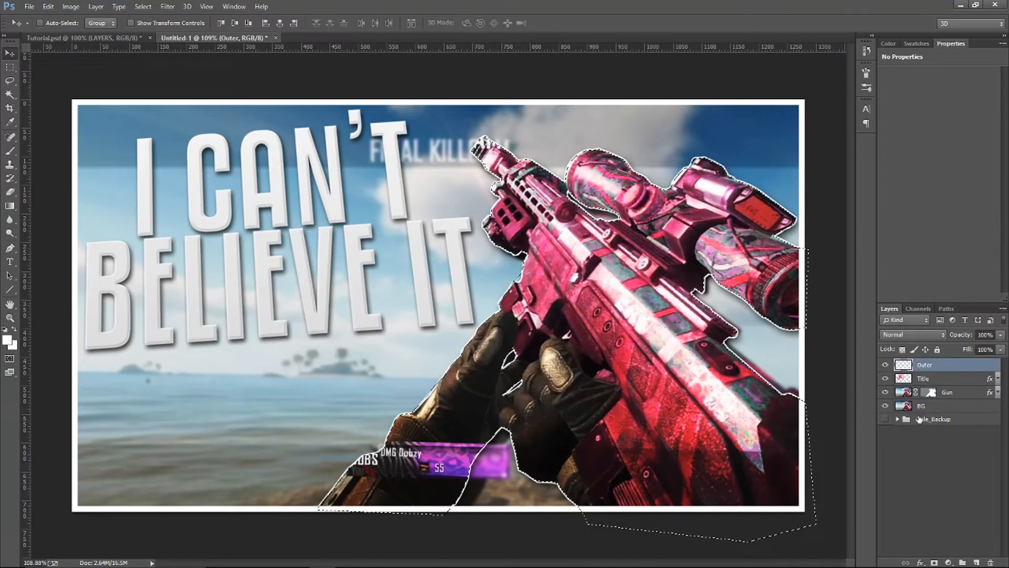
key(Delete)
key(ctrl+d)
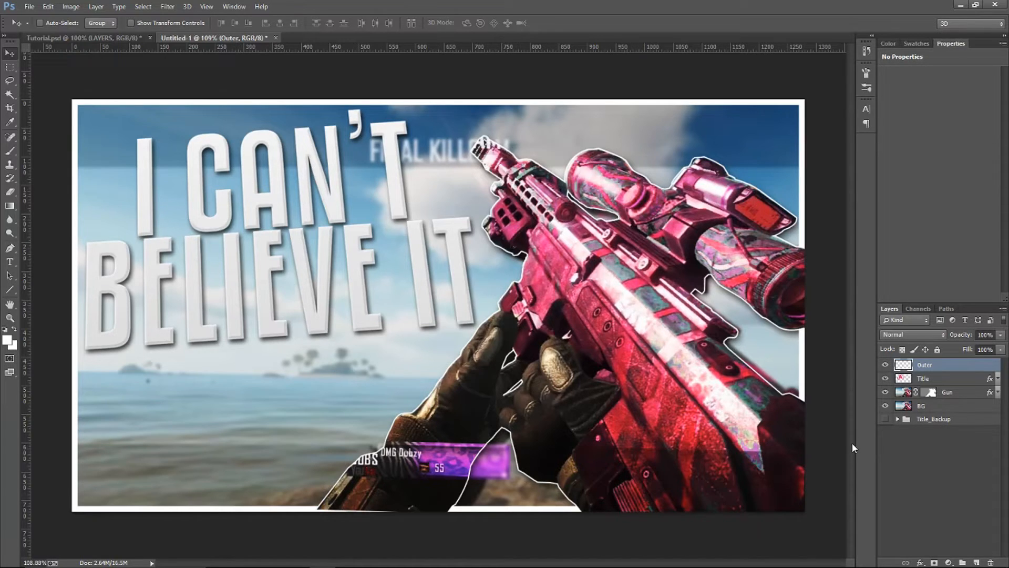
Nudge the Outer border down three pixels and back up, and undo the cut made in it
key(Down)
key(Down)
key(Down)
key(Up)
key(Up)
key(Up)
key(Up)
key(Up)
key(Up)
Nudge the Gun layer down by three pixels
click(968, 398)
key(Down)
key(Down)
key(Down)
key(Down)
key(Down)
key(Down)
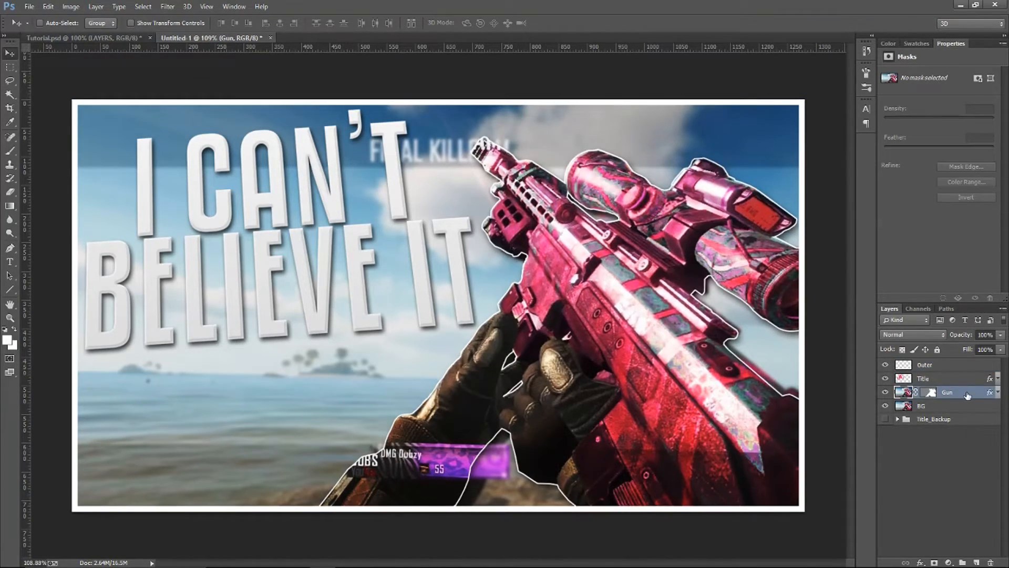
Load the Gun layer mask as a selection, delete that area from the Outer border layer, and deselect
ctrl+click(930, 392)
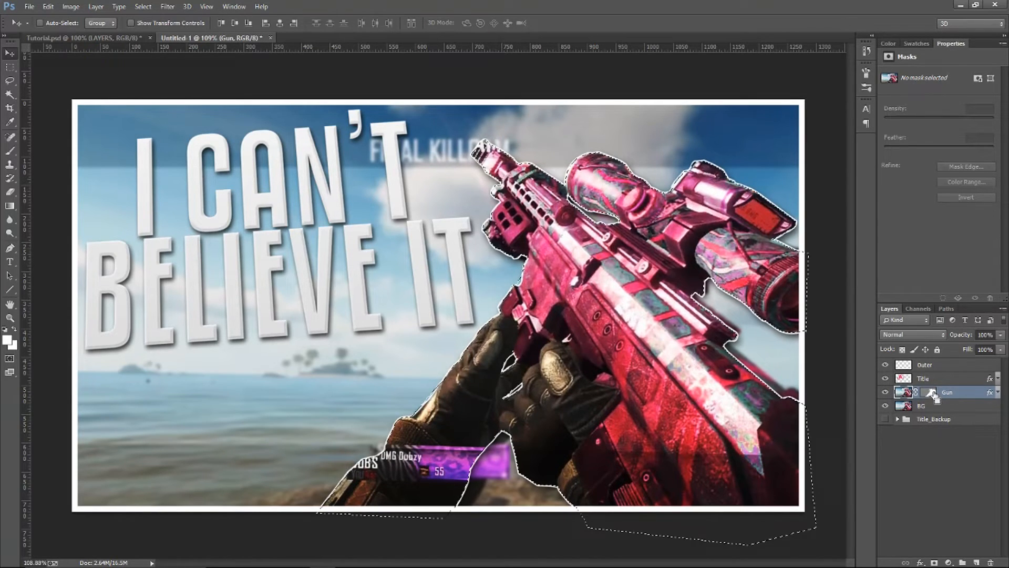
click(948, 363)
key(Delete)
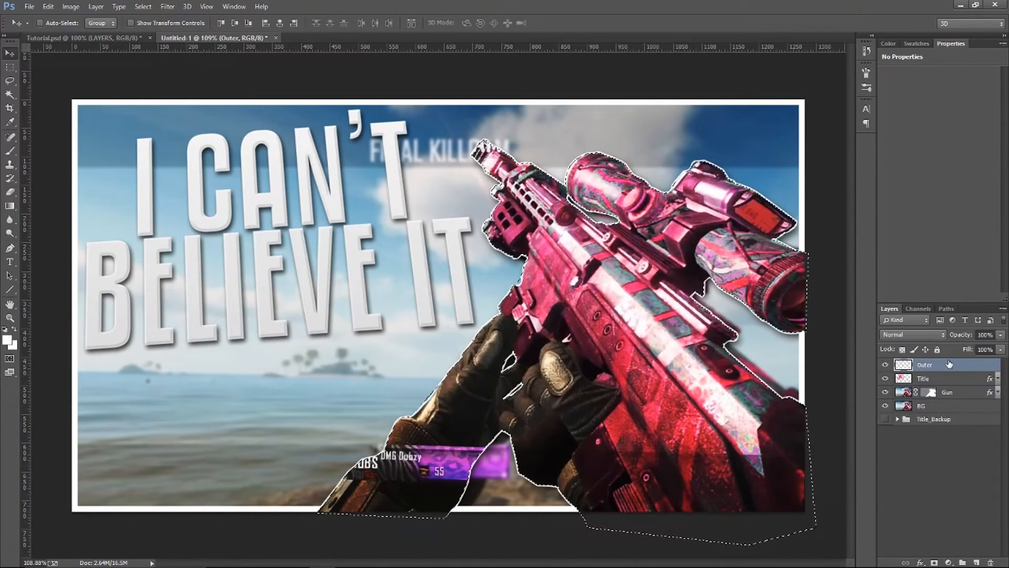
key(ctrl+d)
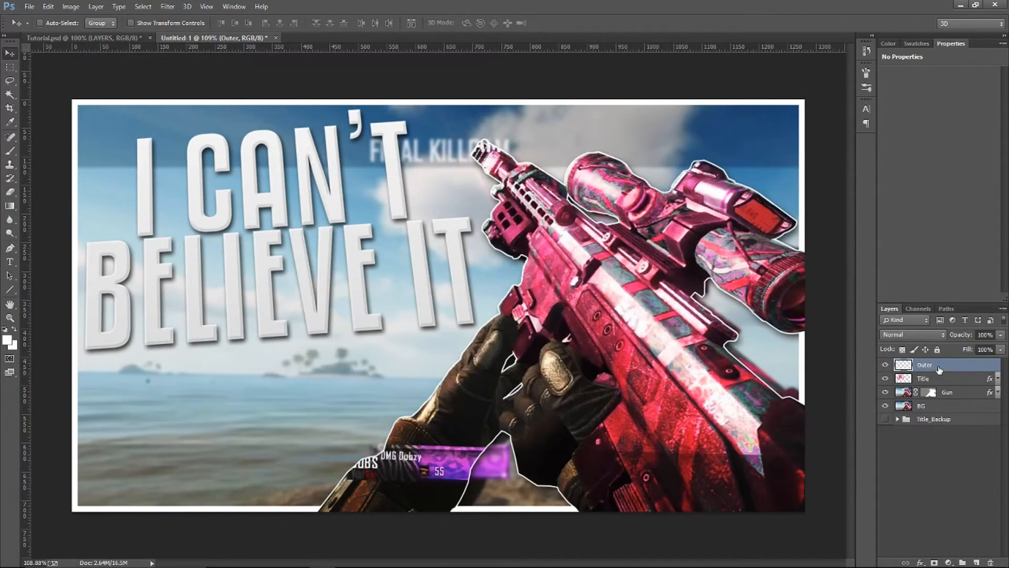
Hide and show the Outer, Title and Gun layers one by one to review what each contributes
click(886, 365)
click(886, 366)
click(886, 379)
click(887, 379)
click(886, 392)
click(886, 393)
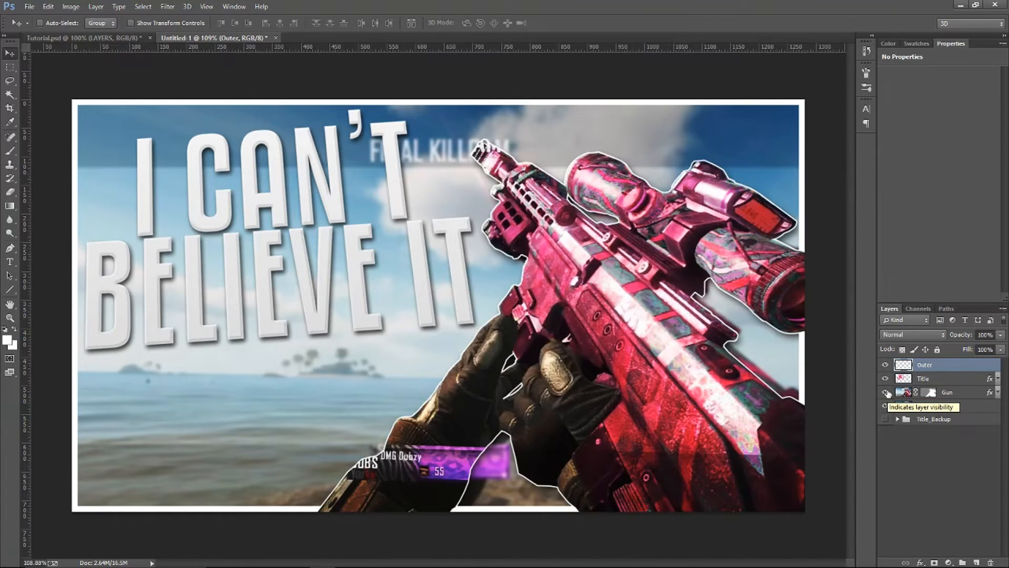
Hide and show the BG layer to review what it contributes
click(888, 406)
click(888, 406)
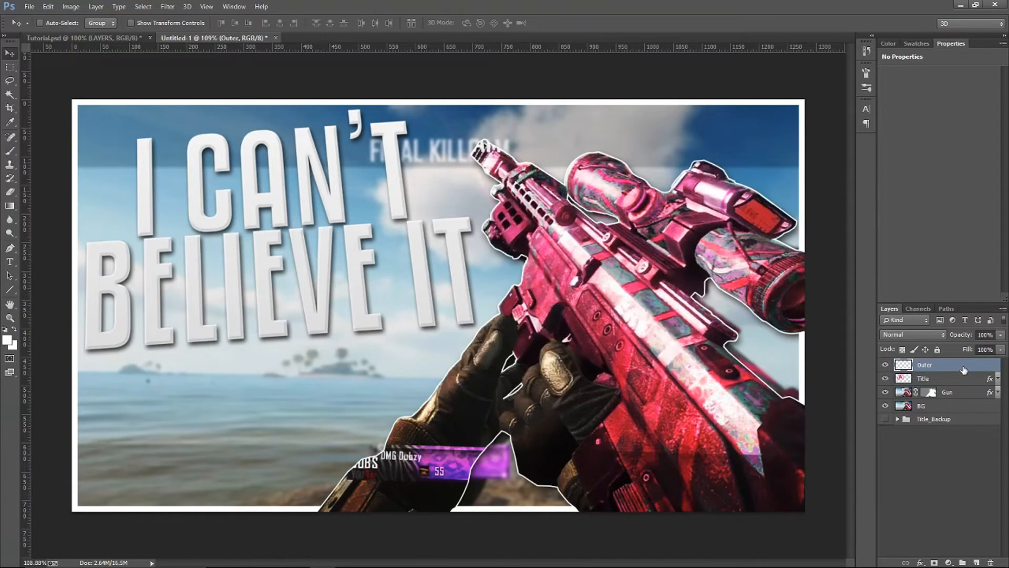
Put the Outer layer into a new group named outer and rename the layer itself White
key(ctrl+g)
double_click(928, 364)
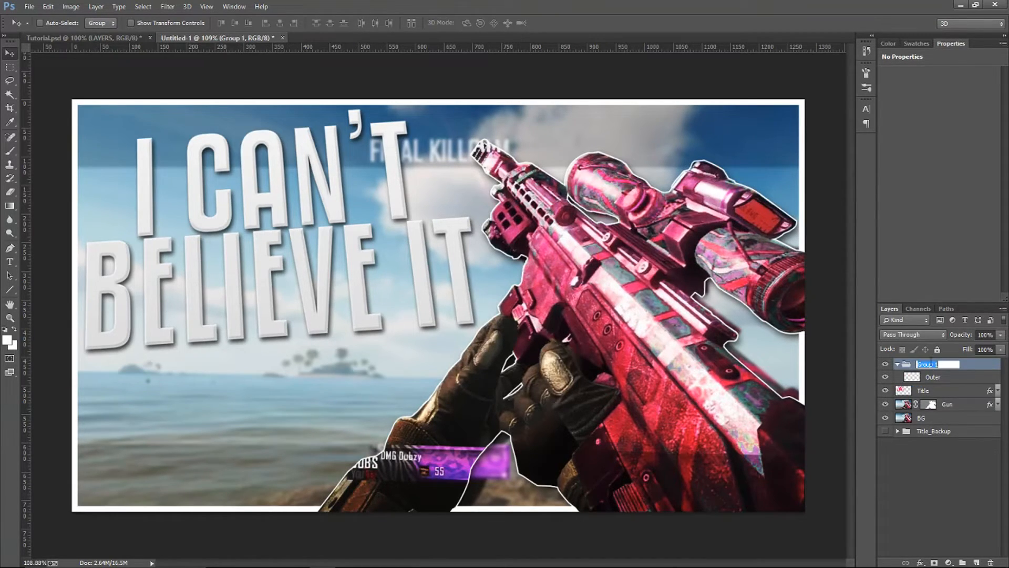
text(outer)
key(Tab)
text(White)
key(Return)
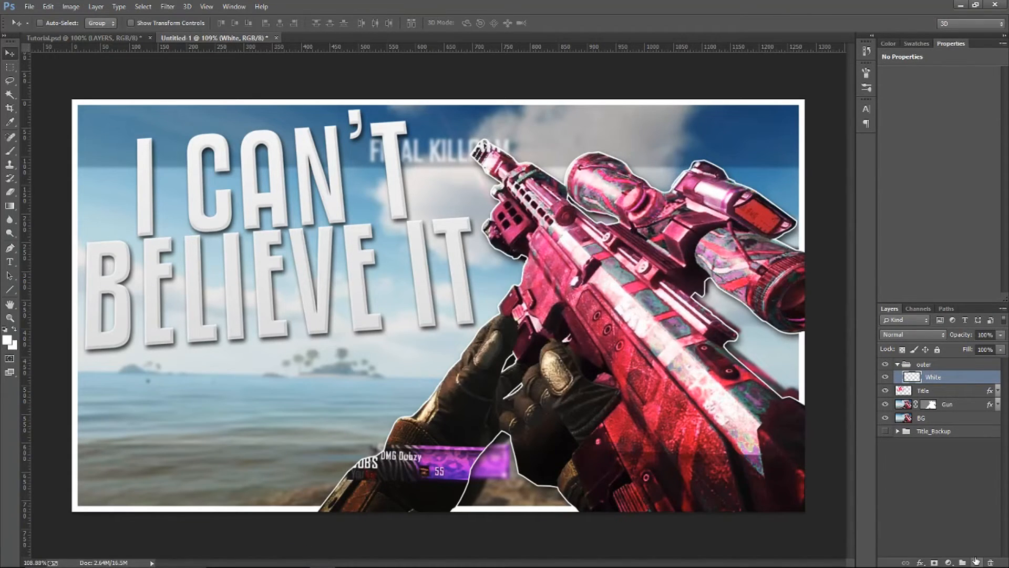
Add a new layer above White inside the outer group and set the Brush tool's size to 219 px
click(976, 563)
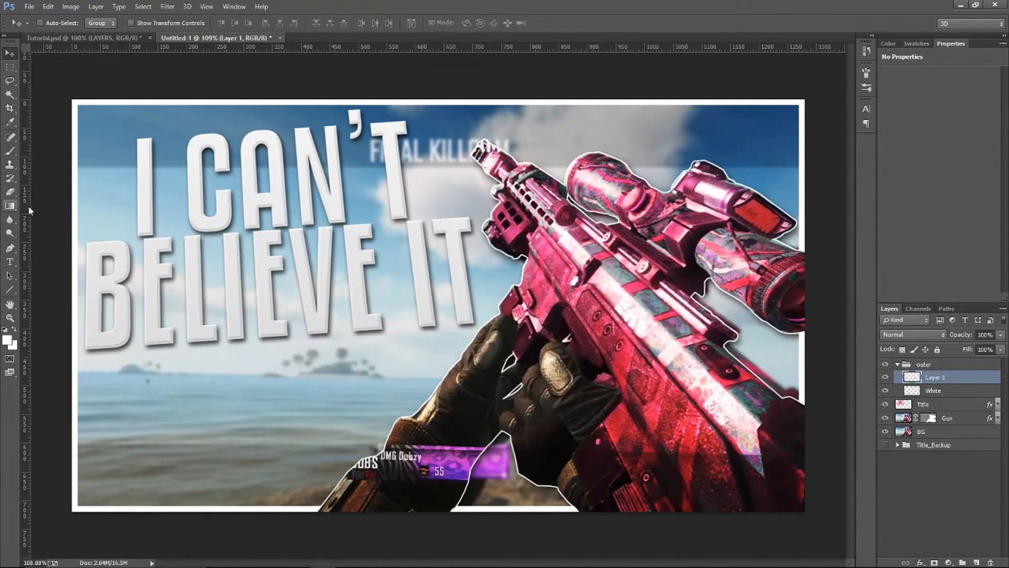
click(9, 152)
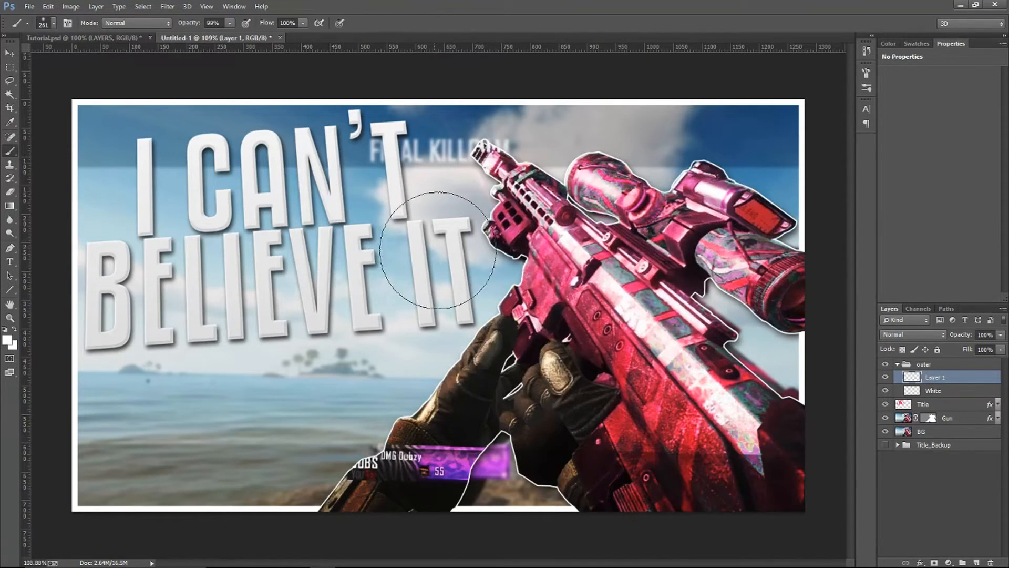
drag(537, 283, 524, 280)
mouse_move(385, 270)
mouse_down()
mouse_move(454, 268)
mouse_move(373, 269)
mouse_move(368, 294)
mouse_move(357, 116)
mouse_move(370, 388)
mouse_up()
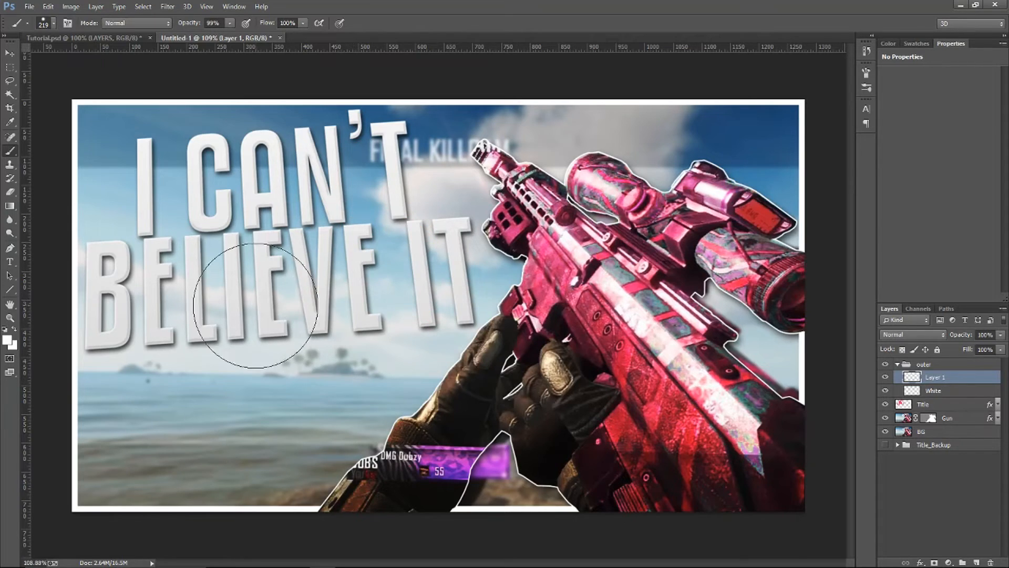
Soften the brush edge, comparing a hard and a soft white test dab over the title, and undo both dabs
click(186, 200)
drag(290, 342, 250, 34)
click(340, 202)
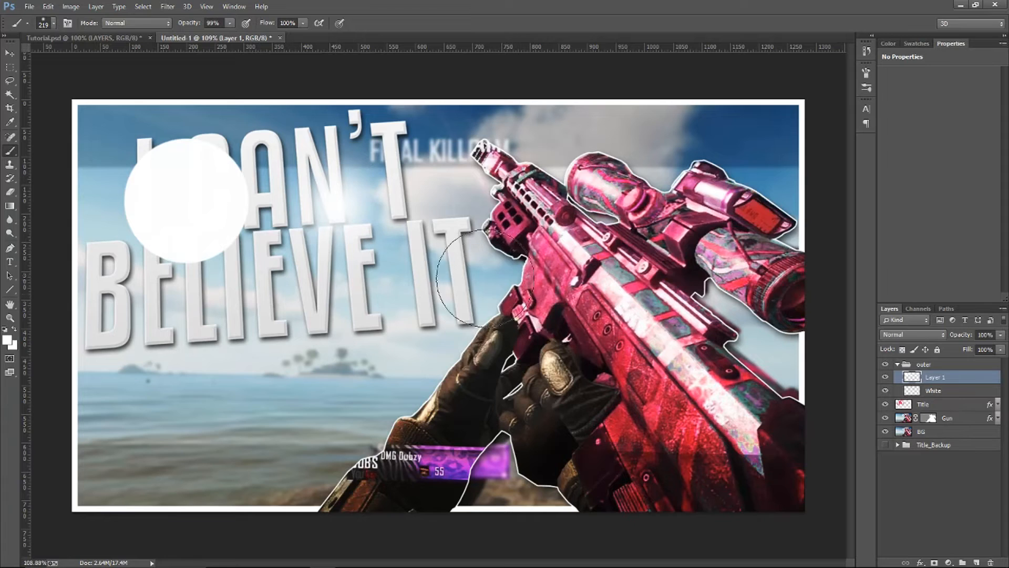
key(ctrl+z)
click(48, 7)
click(72, 38)
click(48, 6)
click(359, 125)
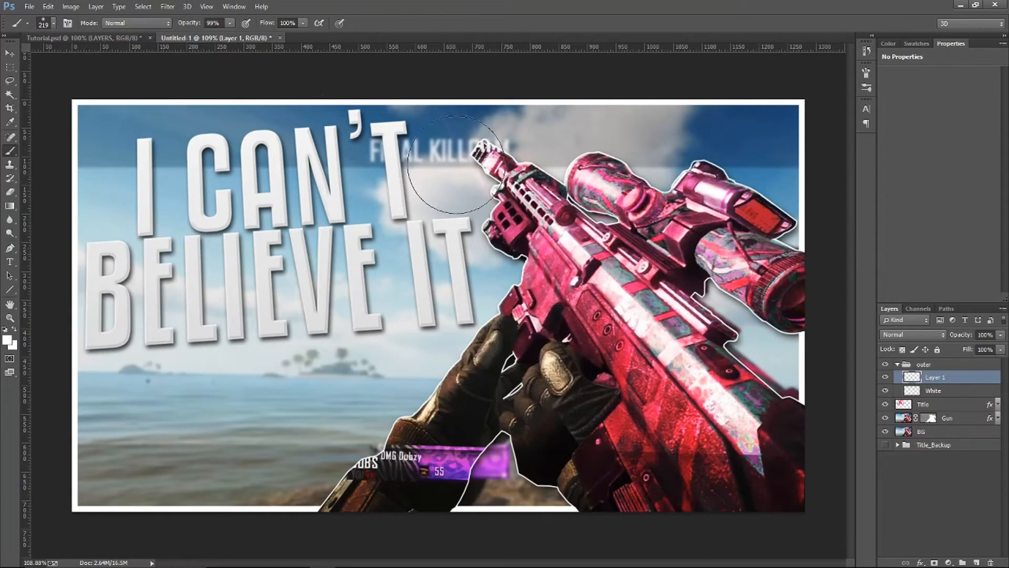
Set the foreground colour to a pink sampled from the gun's body
key(i)
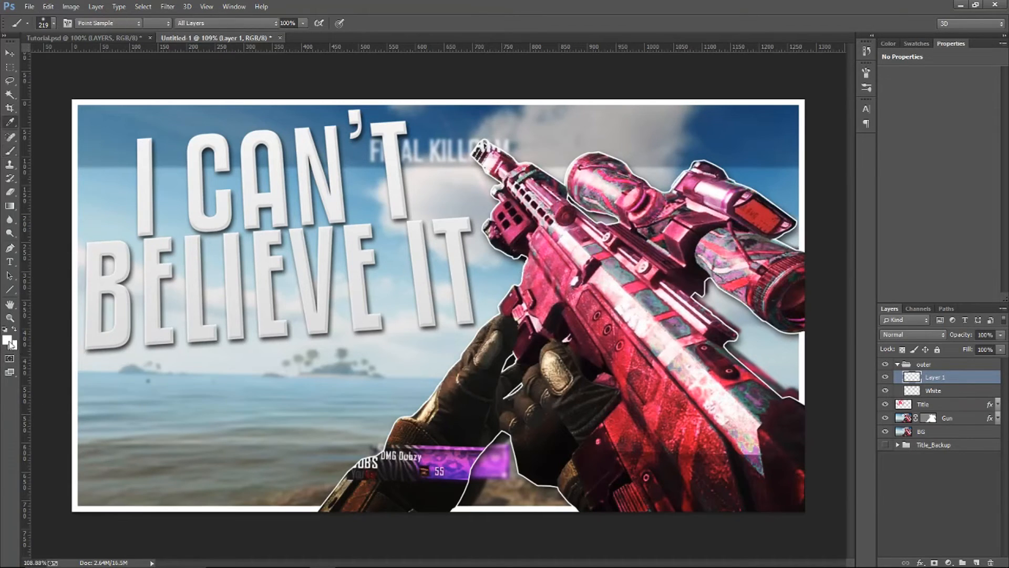
click(9, 342)
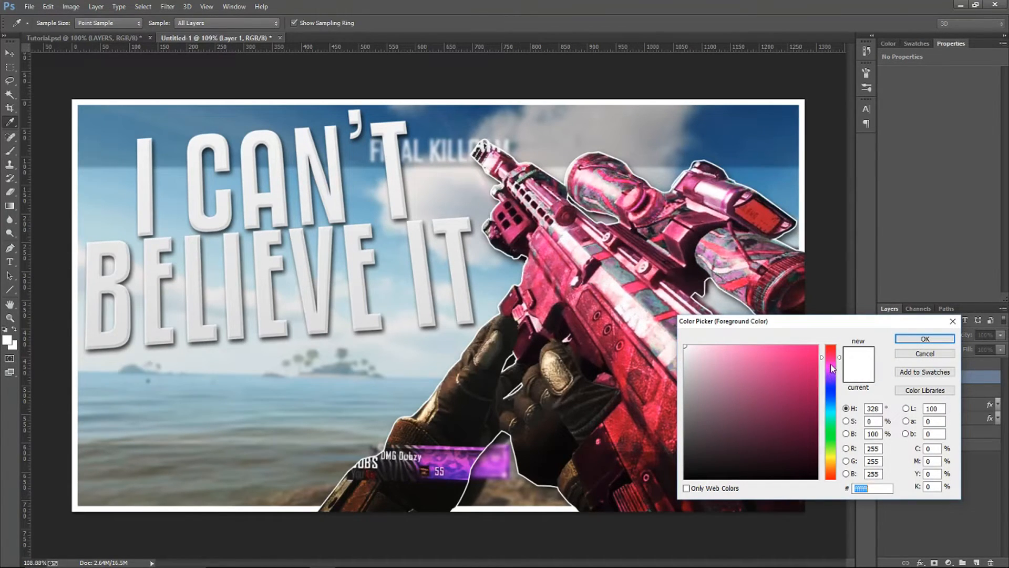
click(561, 261)
key(Return)
Enlarge the soft brush to 416 px and paint a pink glow along the thumbnail's right, top and bottom edges
key(b)
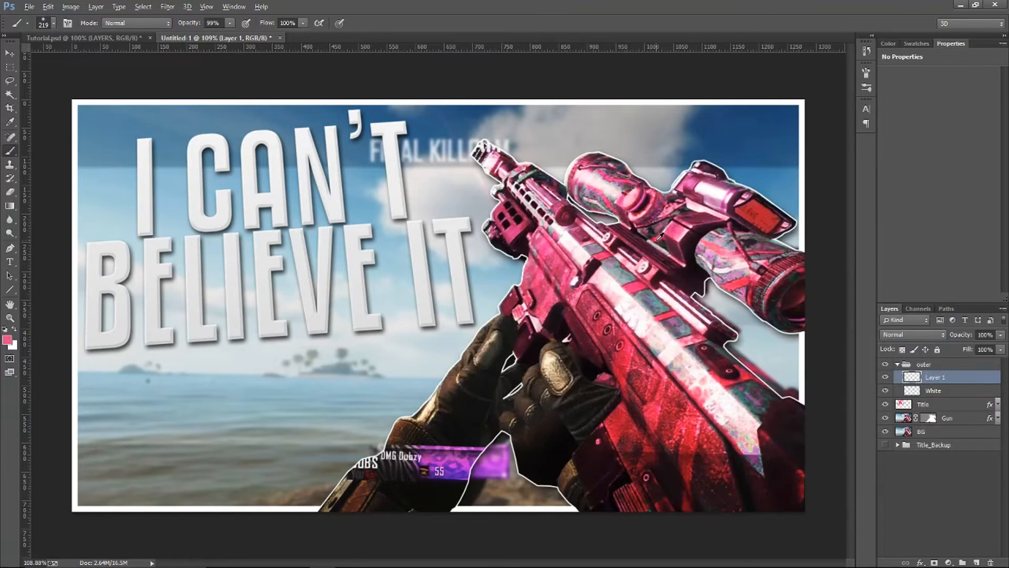
scroll(636, 256, down, 3)
drag(642, 253, 679, 252)
drag(705, 196, 702, 234)
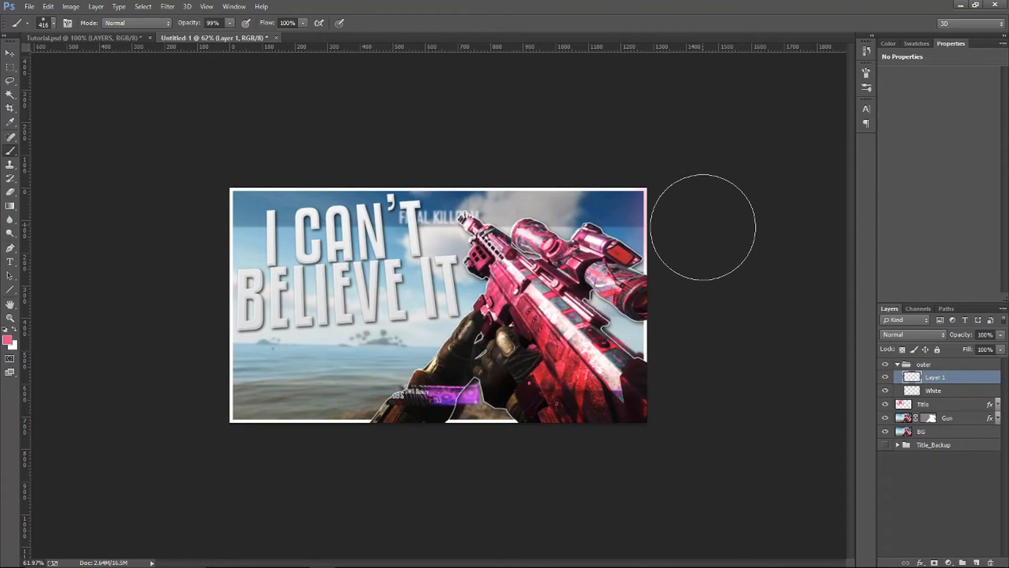
mouse_move(671, 147)
mouse_down()
mouse_move(608, 121)
mouse_move(488, 128)
mouse_move(476, 106)
mouse_move(504, 128)
mouse_up()
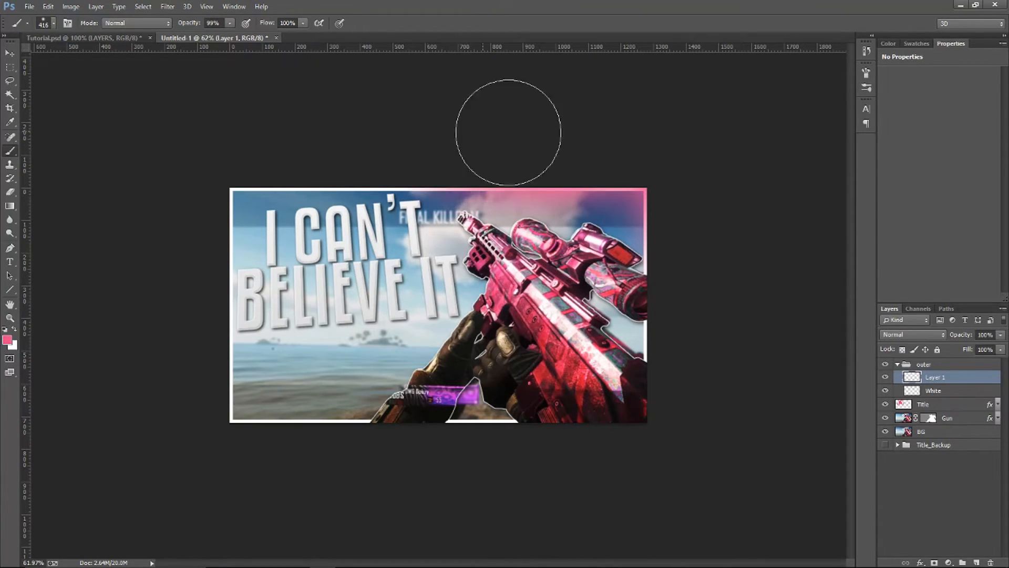
mouse_move(694, 472)
mouse_down()
mouse_move(554, 503)
mouse_move(545, 491)
mouse_move(445, 500)
mouse_move(353, 491)
mouse_up()
Move the pink glow layer beneath the White border layer within the outer group
key(v)
drag(940, 377, 942, 398)
key(ctrl+plus)
scroll(658, 293, up, 1)
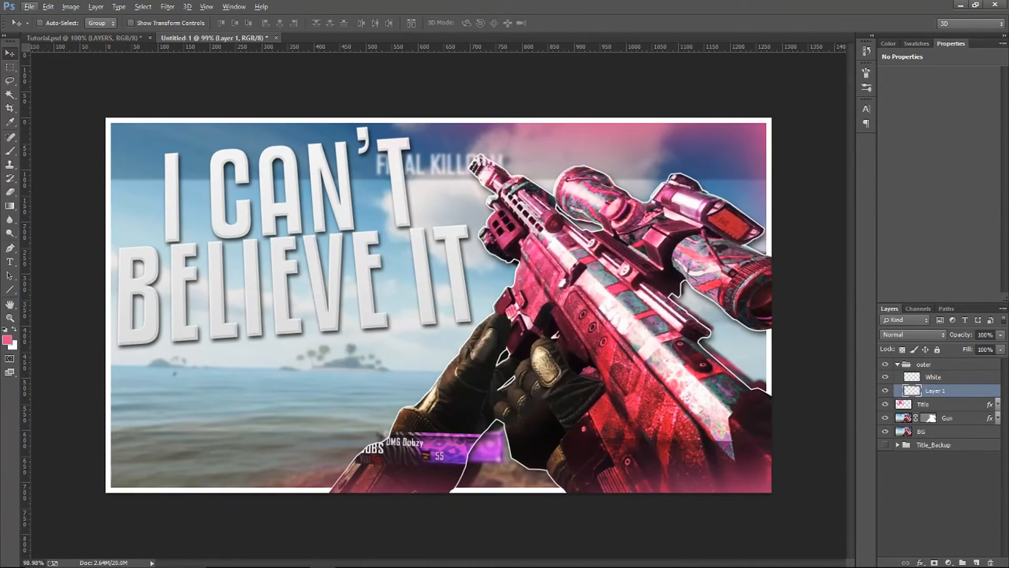
Try out the pink glow layer's opacity and return it to 100%
click(1001, 335)
drag(988, 348, 1001, 348)
click(998, 338)
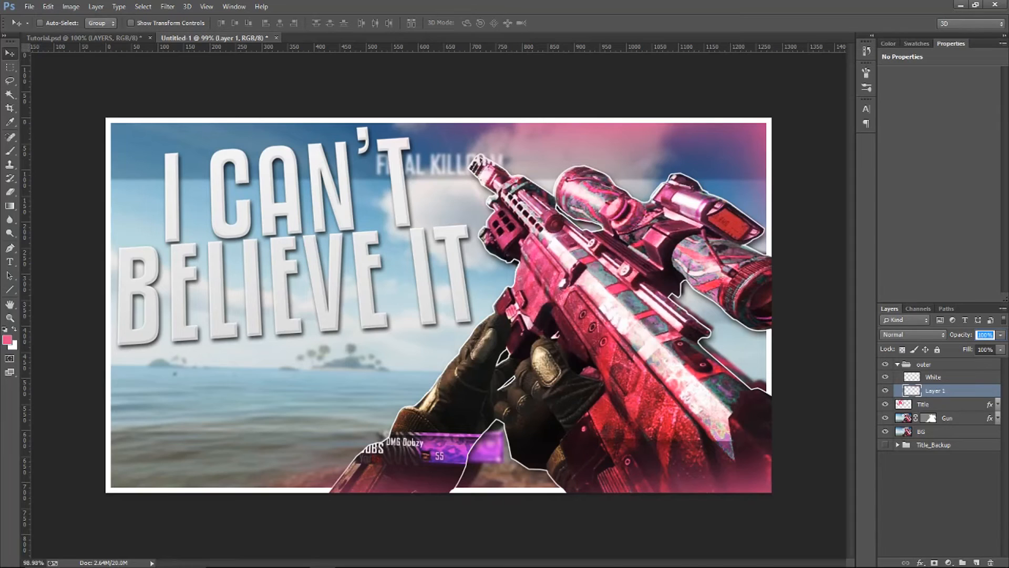
Add a Hue/Saturation adjustment layer directly above the pink glow layer and clip it to that layer
mouse_move(947, 523)
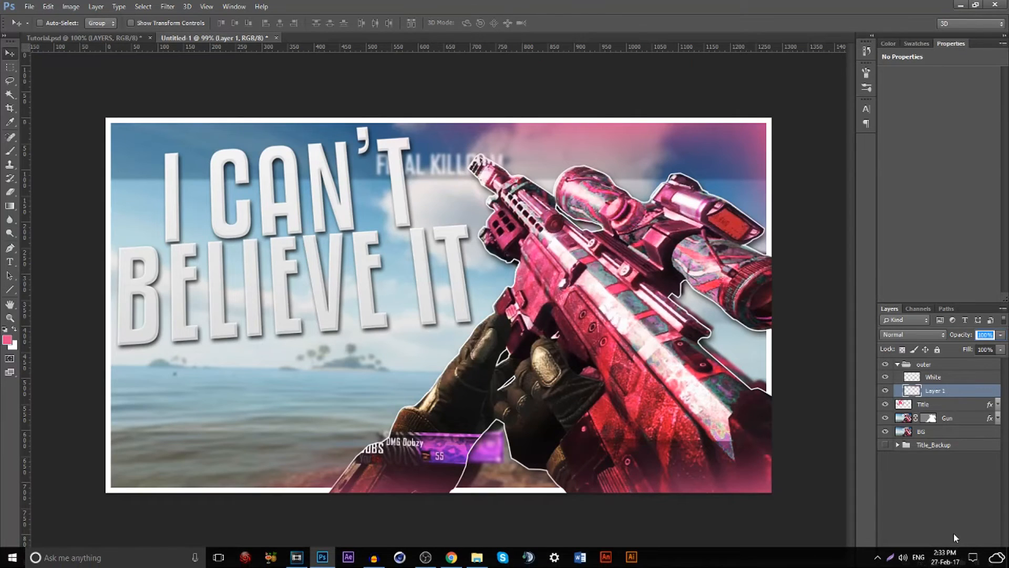
click(949, 562)
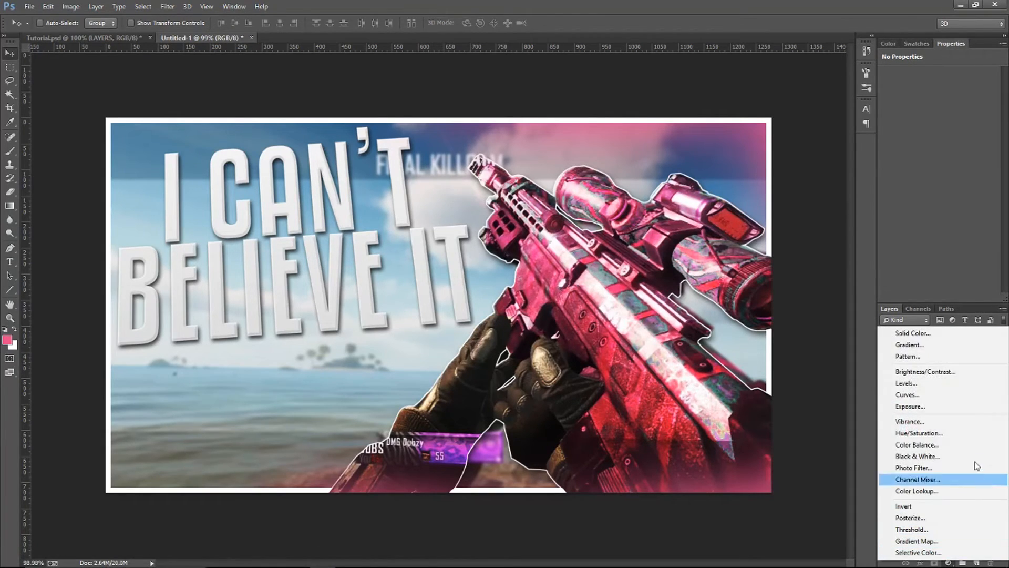
click(941, 436)
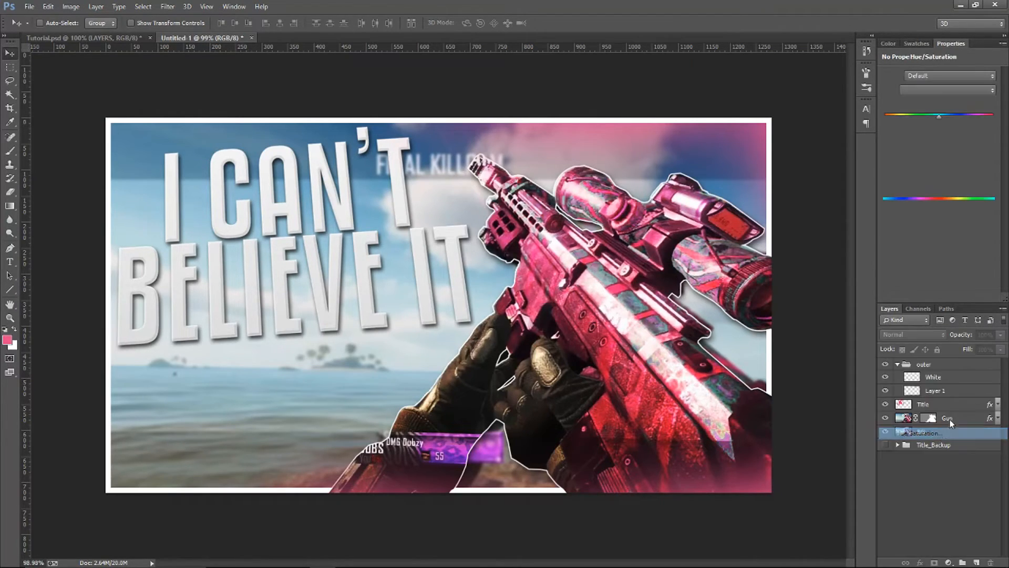
drag(972, 378, 972, 396)
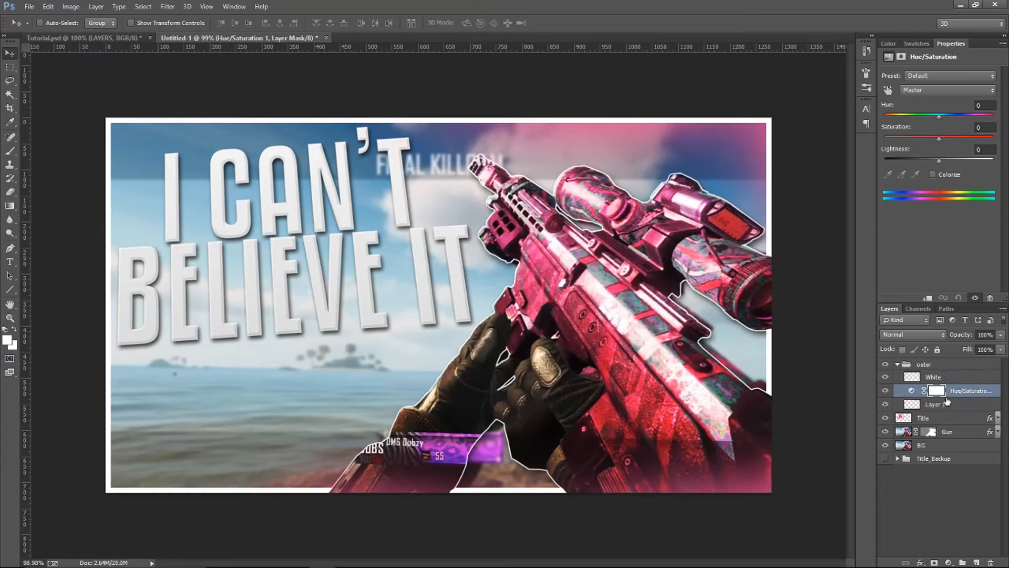
click(949, 404)
click(885, 403)
click(885, 404)
click(972, 390)
drag(938, 115, 892, 129)
click(959, 297)
right_click(975, 392)
click(894, 281)
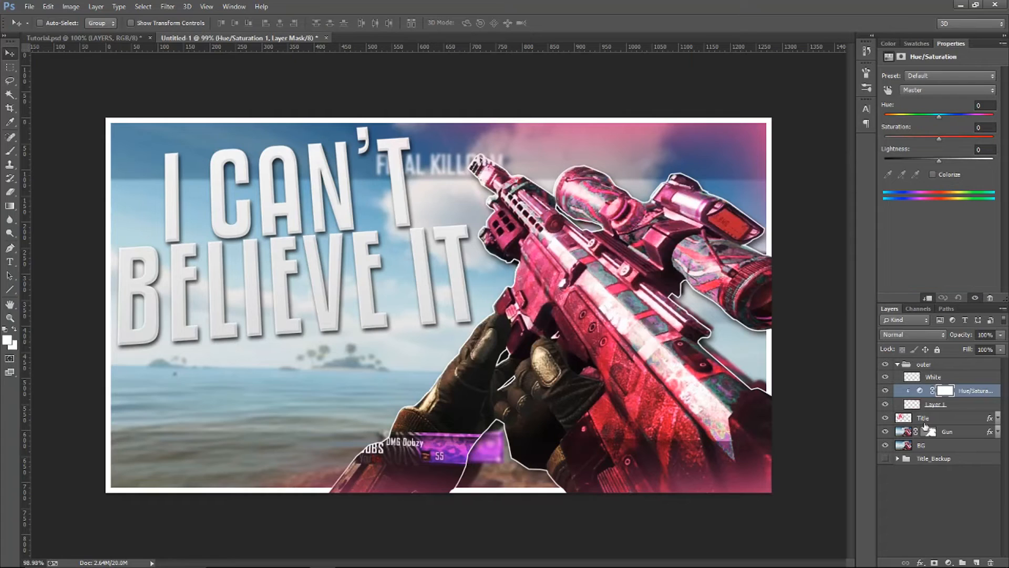
Try a hue shift of -43 on the pink glow and delete the Hue/Saturation adjustment layer
drag(939, 115, 997, 124)
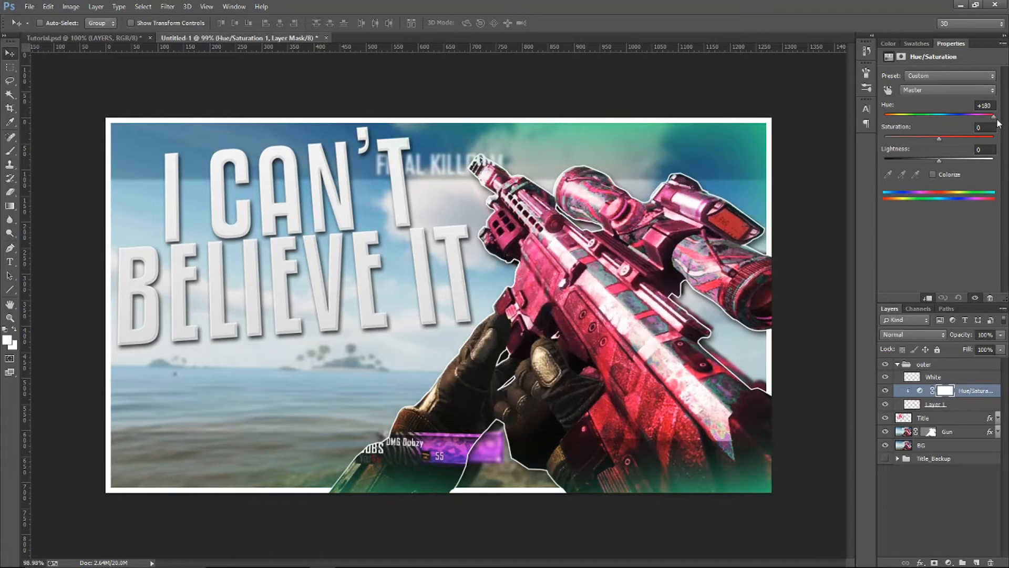
drag(1001, 122, 916, 132)
click(972, 390)
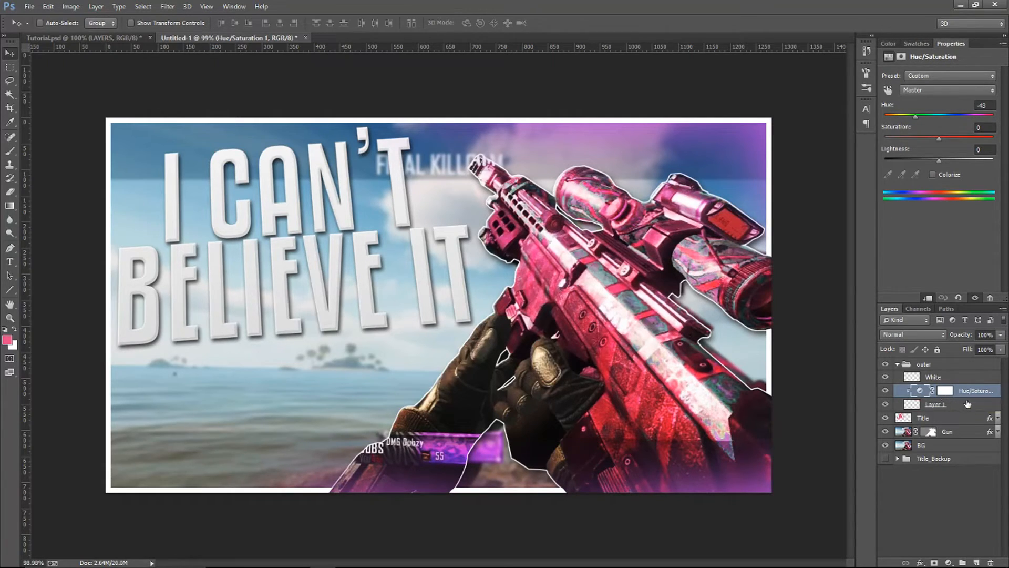
key(Delete)
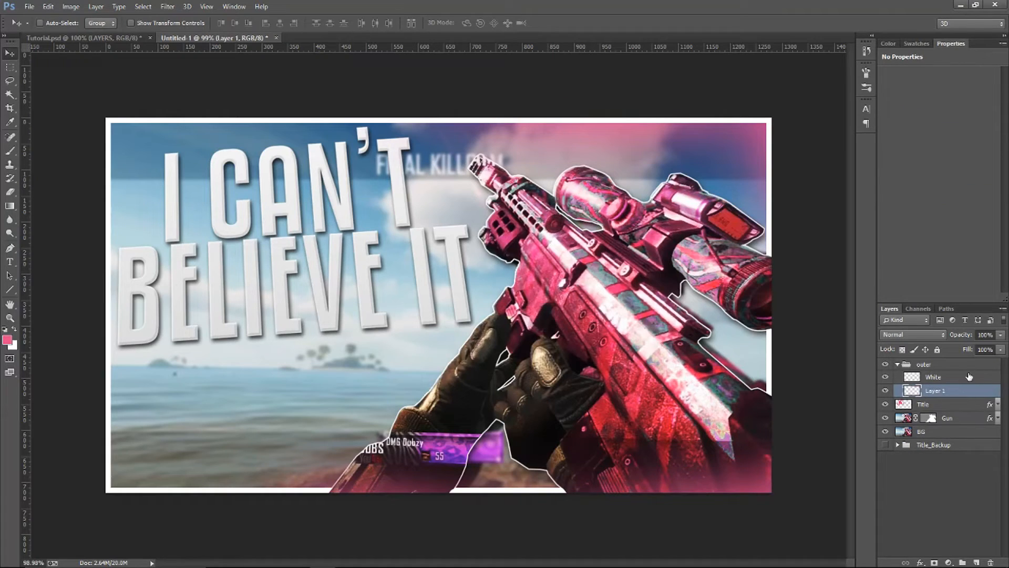
Add a layer named Light above the White layer and rename the pink glow layer Glow
click(942, 378)
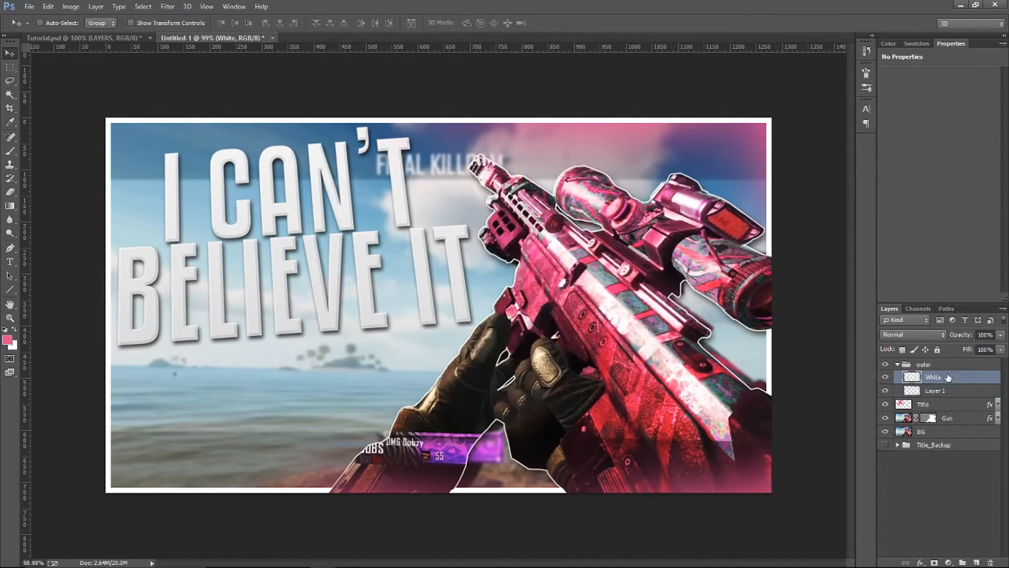
click(976, 563)
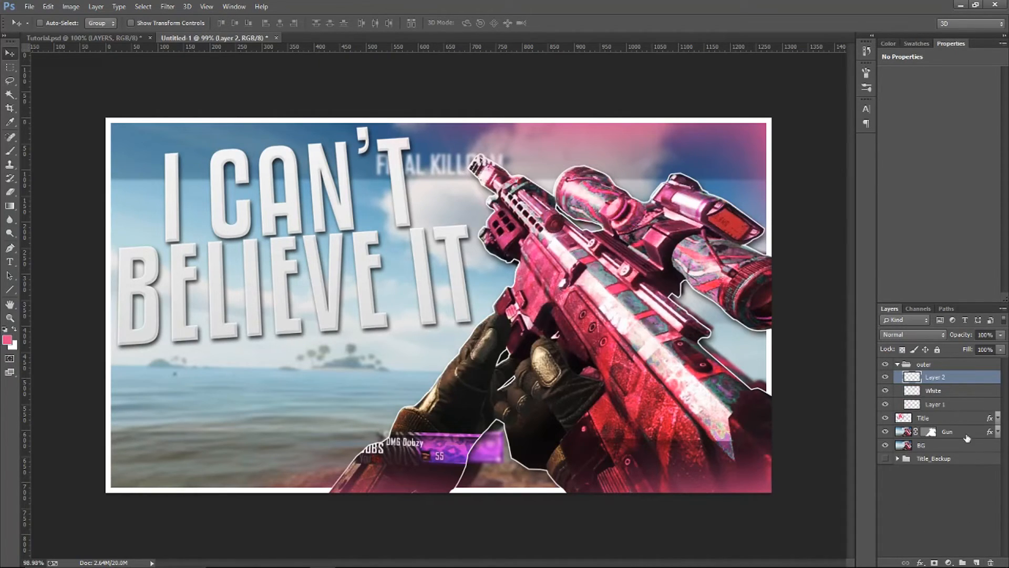
double_click(935, 404)
text(Glow)
key(Return)
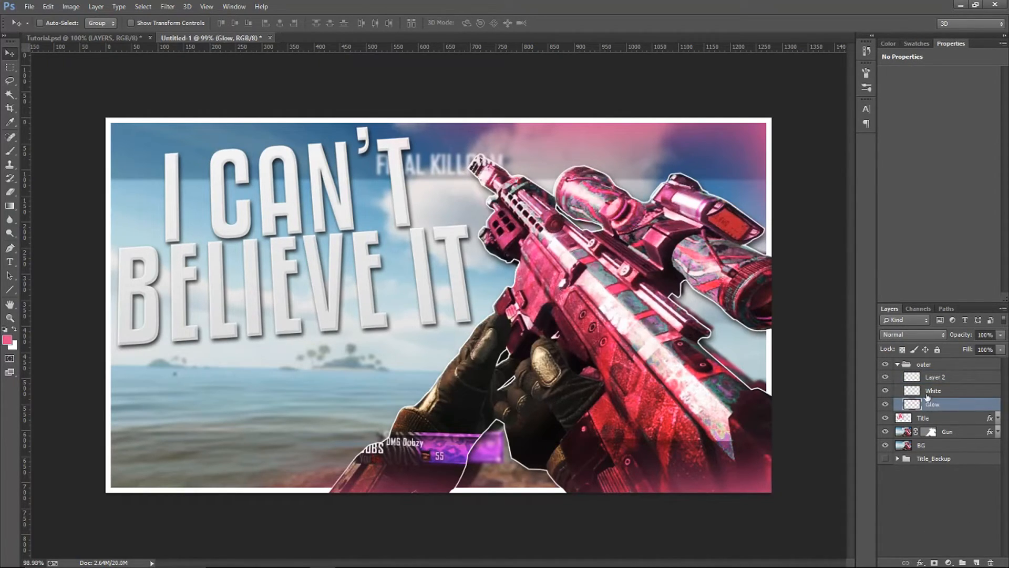
double_click(935, 377)
text(L)
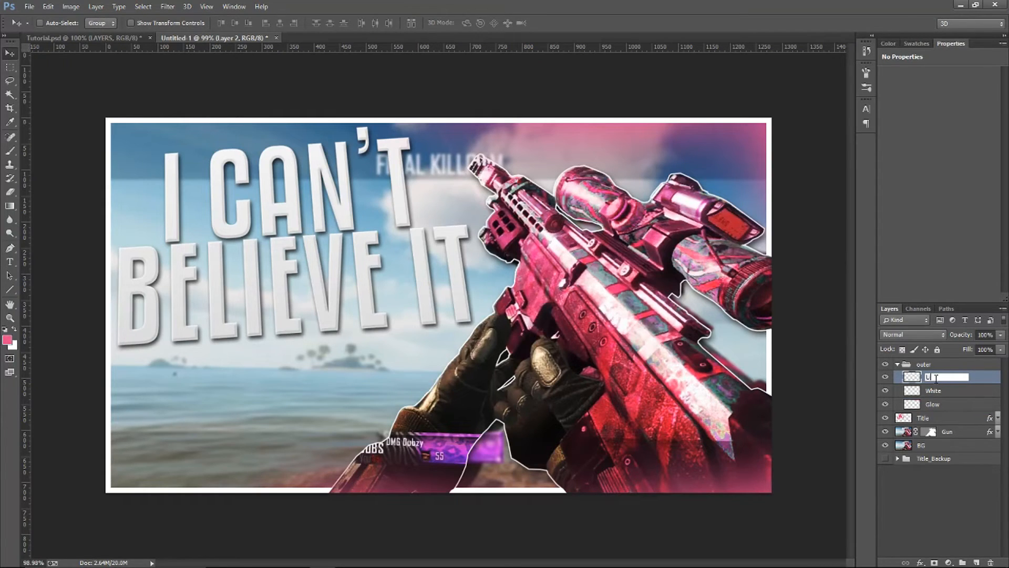
text(ight)
key(Return)
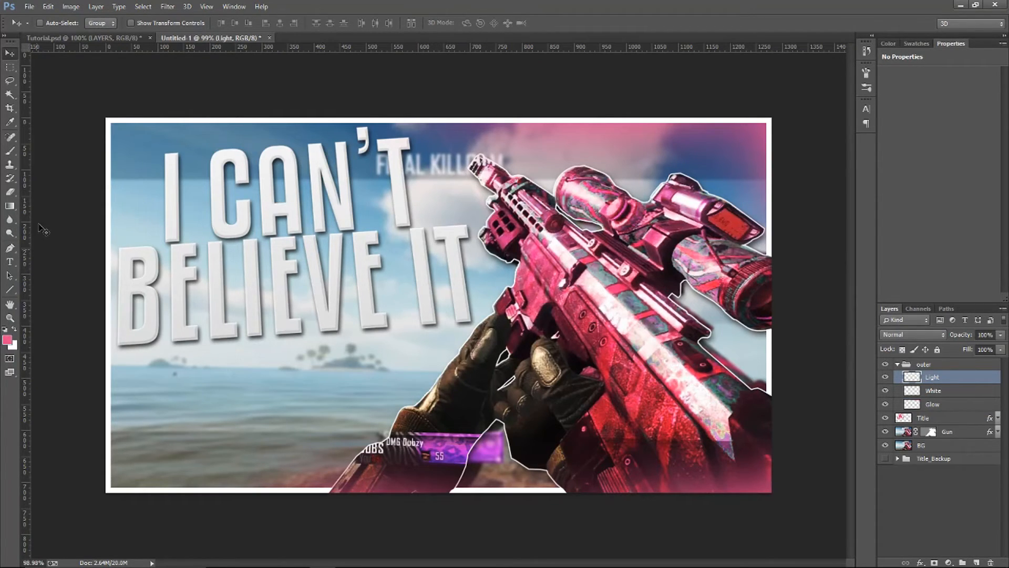
Ready the Brush tool on the Light layer with white as the foreground colour
click(9, 151)
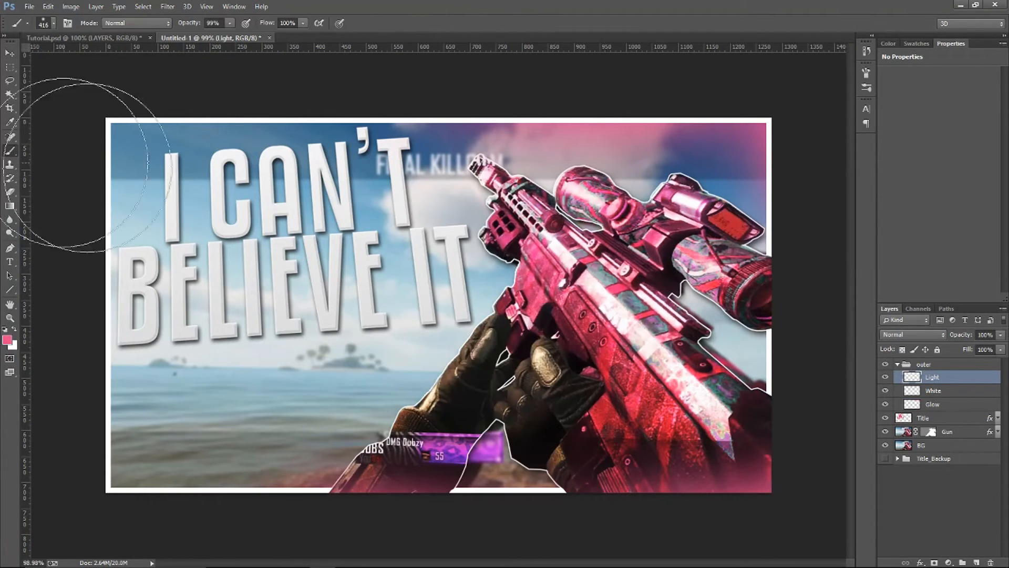
click(7, 340)
drag(716, 395, 607, 281)
key(Return)
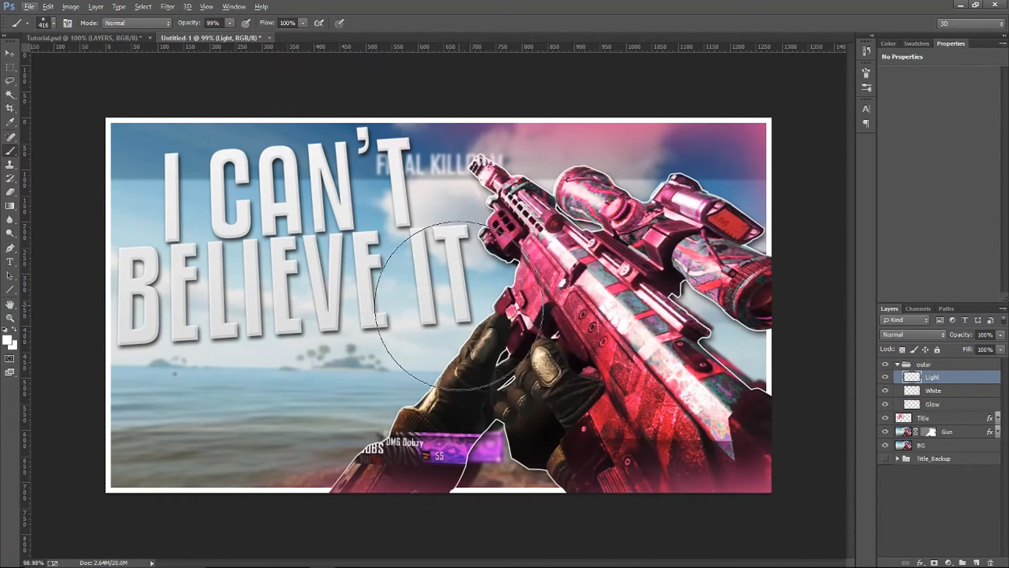
Enlarge the soft brush to 1823 px and paint a broad white light over the thumbnail's upper edge
scroll(462, 304, down, 5)
scroll(443, 292, down, 1)
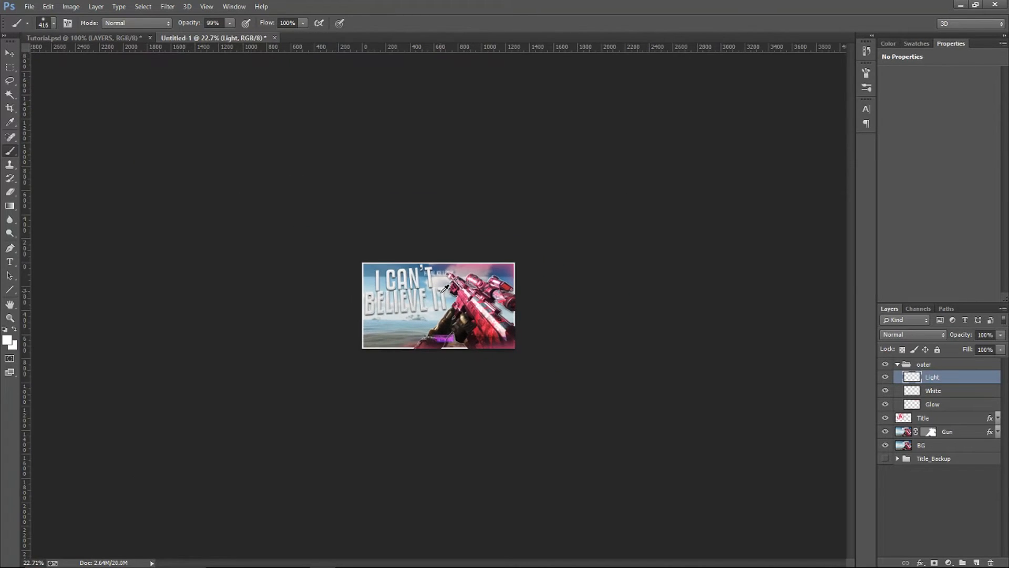
drag(424, 298, 475, 303)
scroll(465, 299, down, 5)
scroll(466, 299, up, 6)
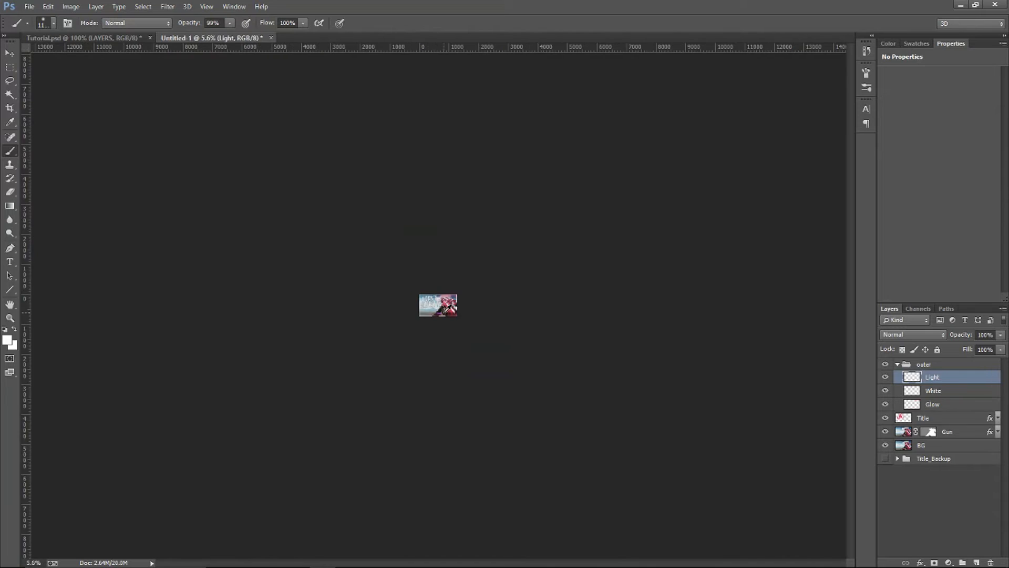
mouse_move(432, 314)
mouse_down()
mouse_move(447, 315)
mouse_move(418, 313)
mouse_move(463, 306)
mouse_up()
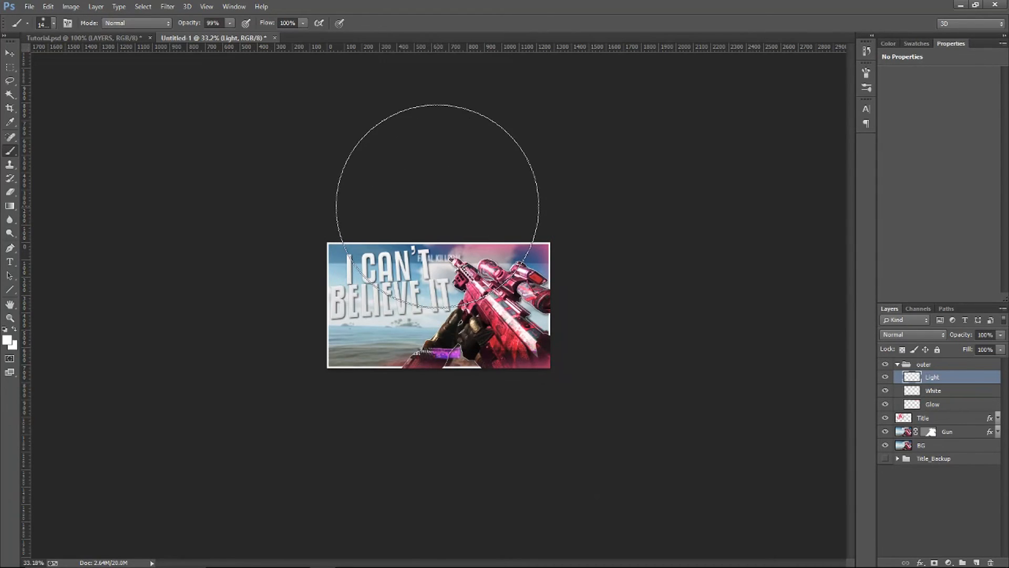
mouse_move(431, 292)
mouse_down()
mouse_move(456, 301)
mouse_move(450, 274)
mouse_move(415, 275)
mouse_up()
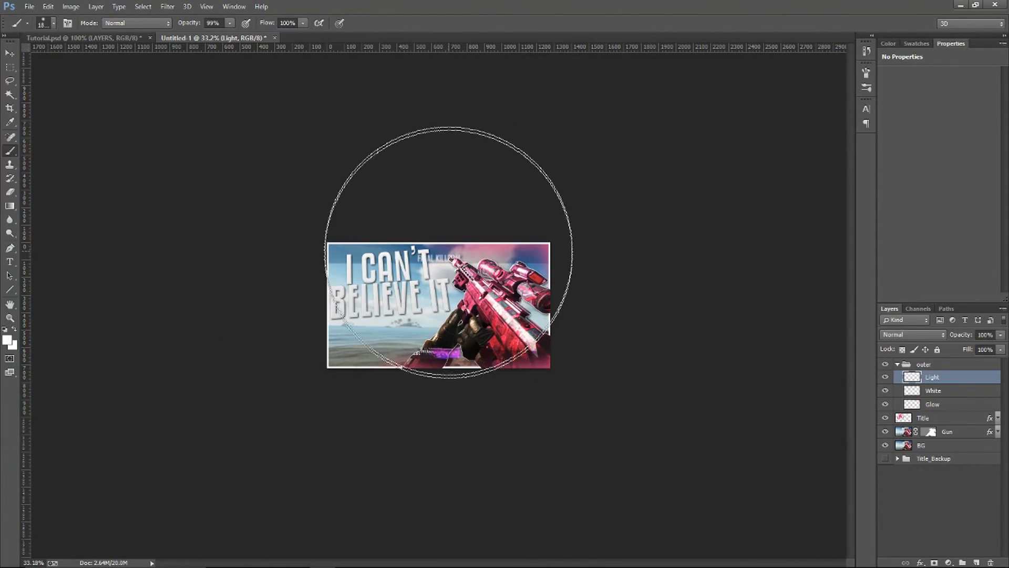
right_click(413, 286)
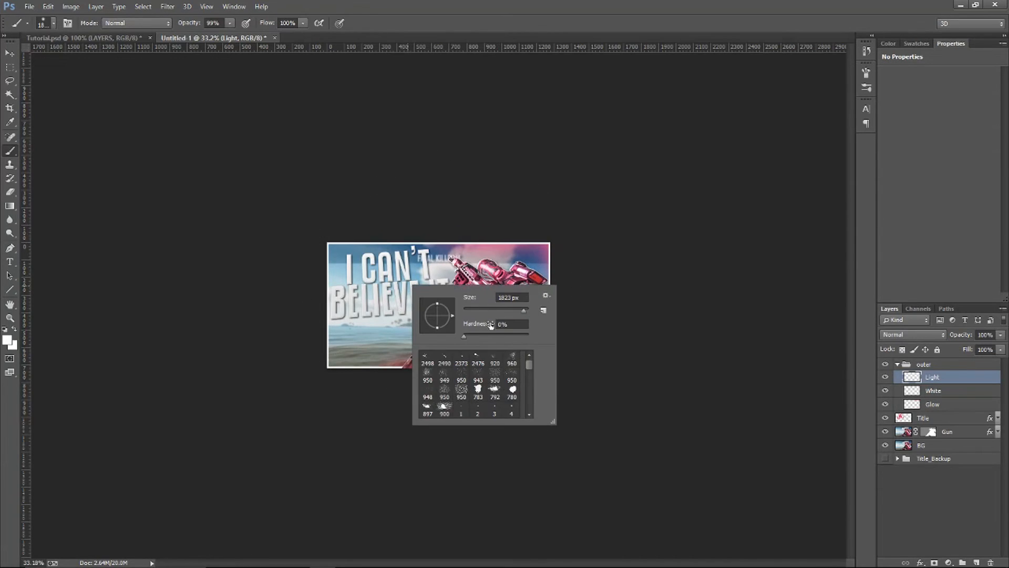
double_click(507, 294)
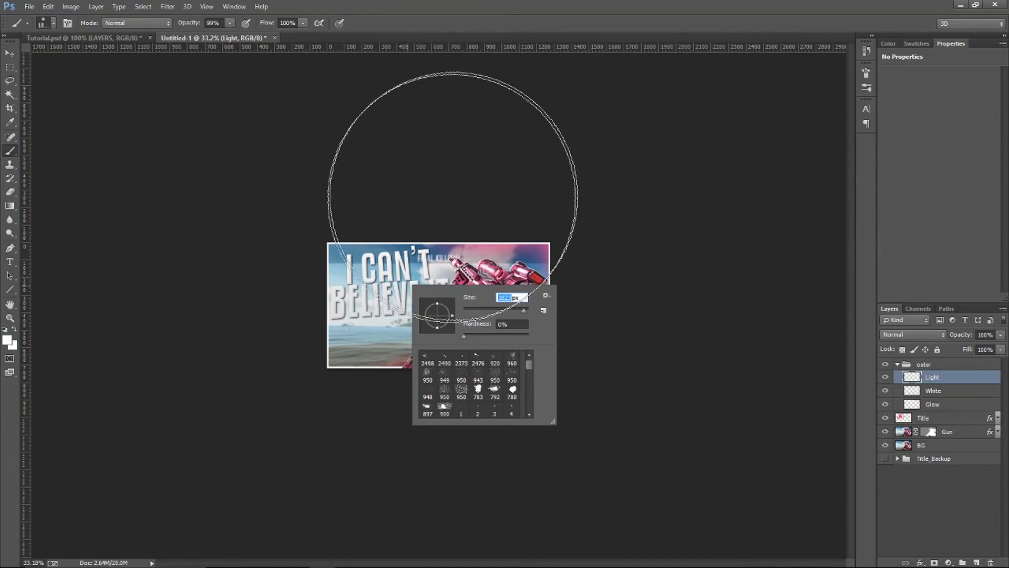
click(231, 241)
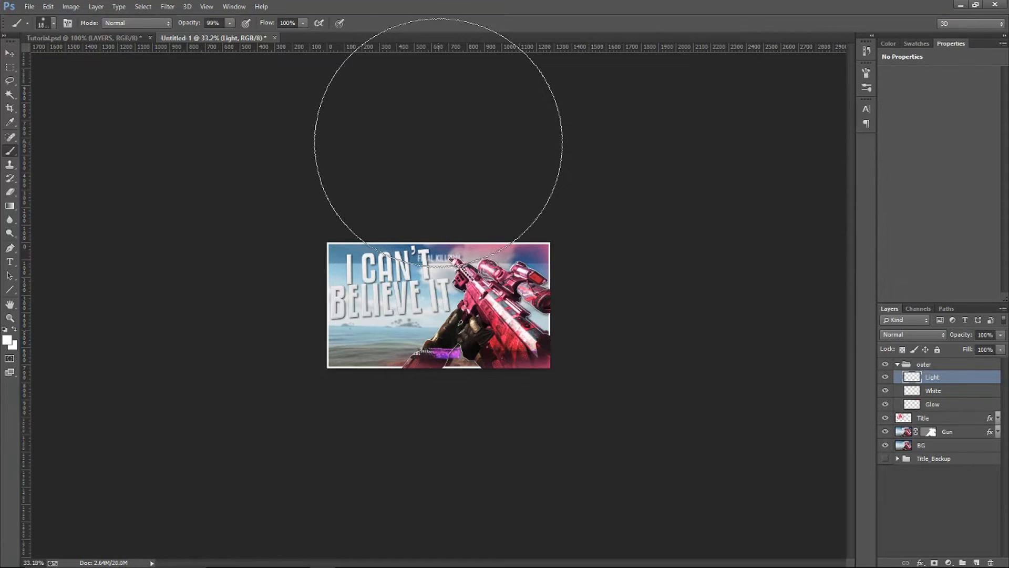
Set the Light layer's opacity to 30%
click(7, 53)
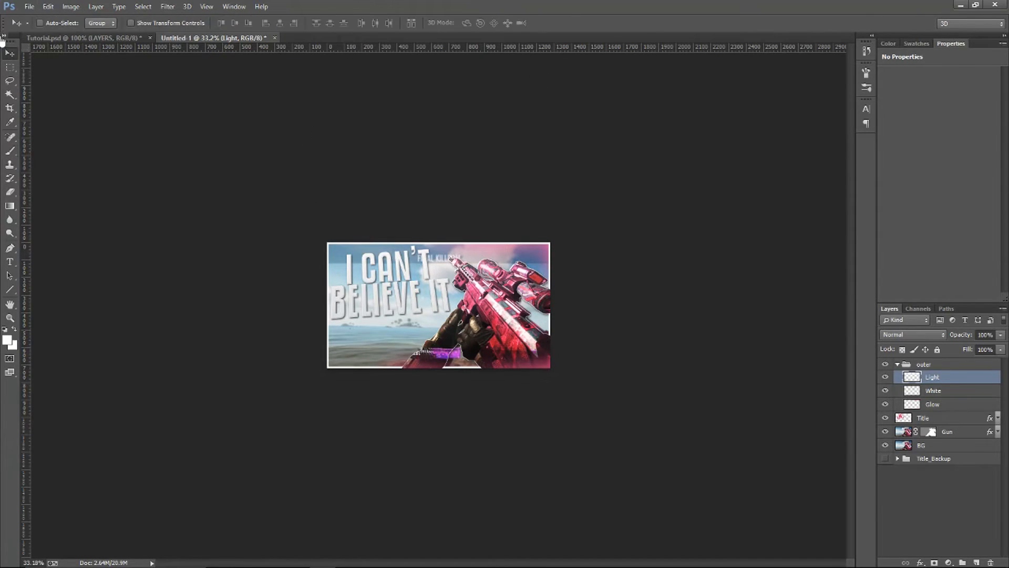
key(ctrl+0)
click(1002, 335)
click(1003, 335)
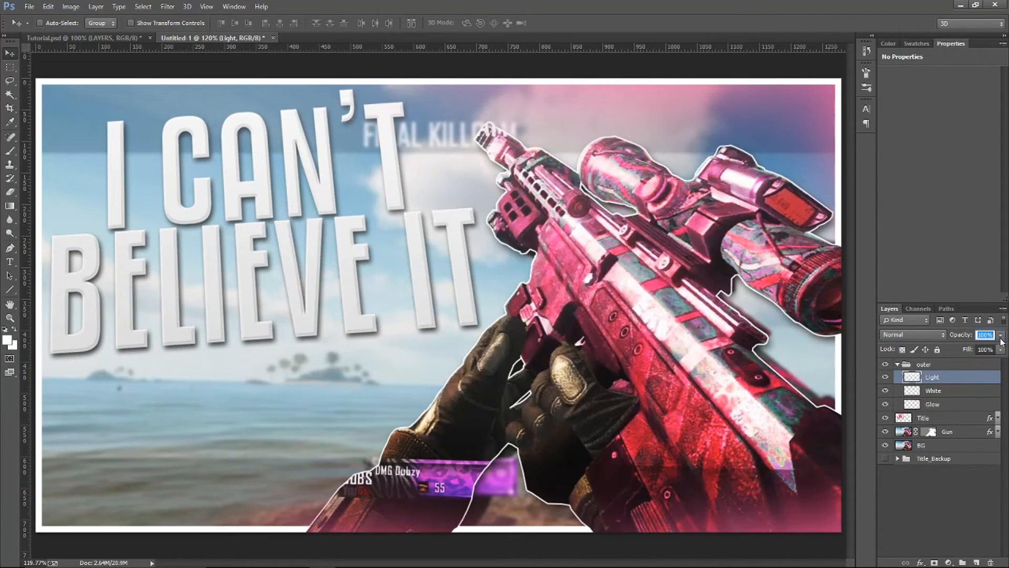
click(1001, 336)
drag(983, 348, 977, 350)
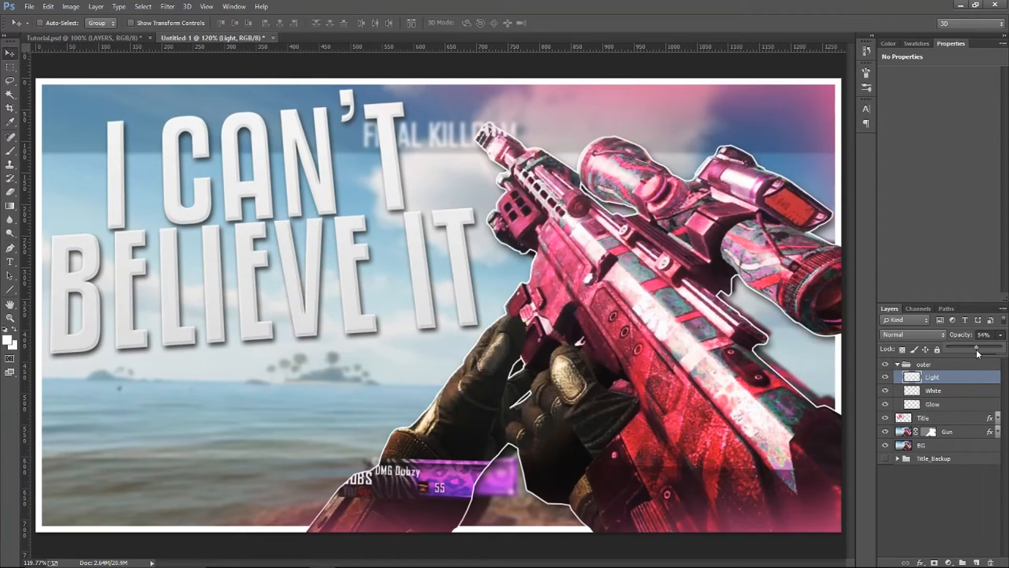
click(979, 334)
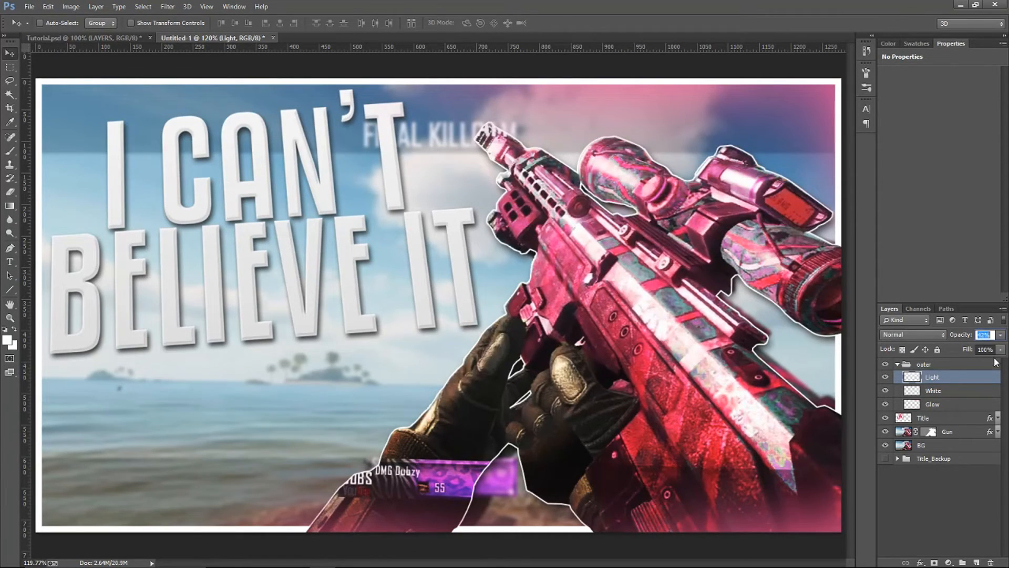
text(30)
key(Return)
Compare the thumbnail with the Light layer hidden and shown
click(885, 378)
click(885, 377)
click(885, 378)
click(886, 377)
click(886, 378)
click(886, 378)
click(885, 377)
click(886, 377)
click(885, 377)
click(886, 378)
click(886, 378)
Set the Light layer's opacity to 20%
click(985, 335)
key(shift+Down)
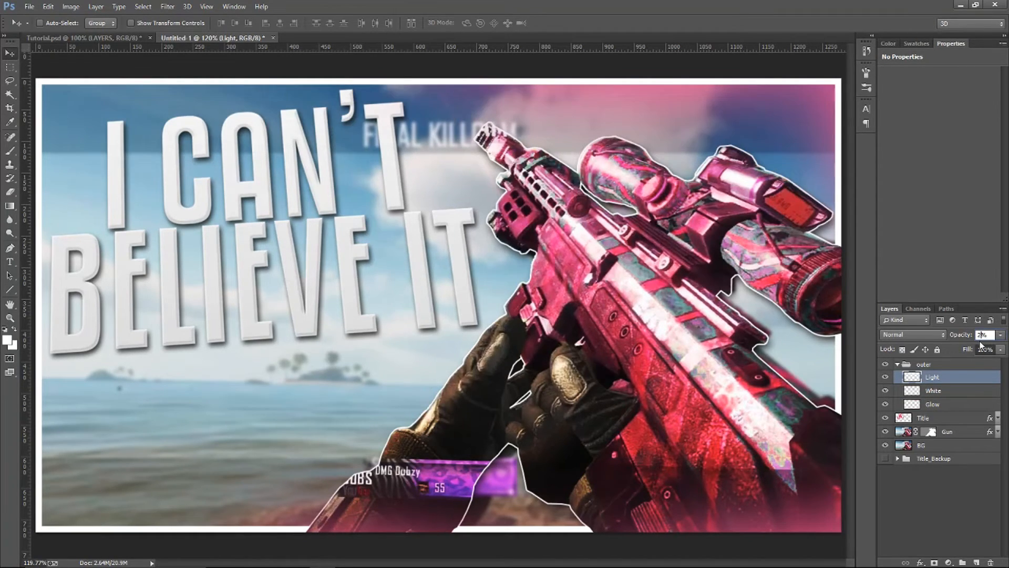
scroll(940, 382, down, 1)
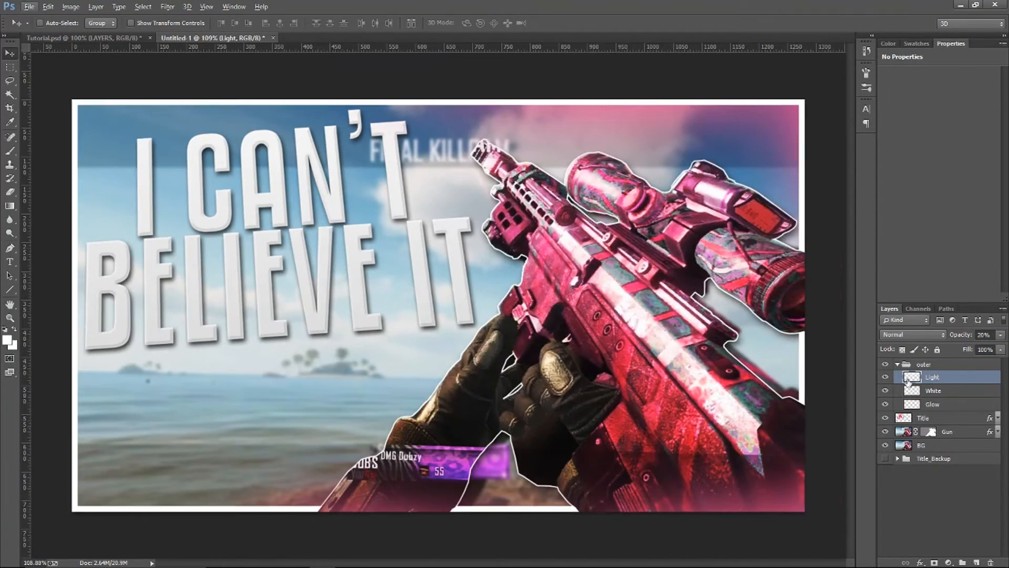
Compare the thumbnail with the whole outer group and the Light layer hidden and shown
click(886, 364)
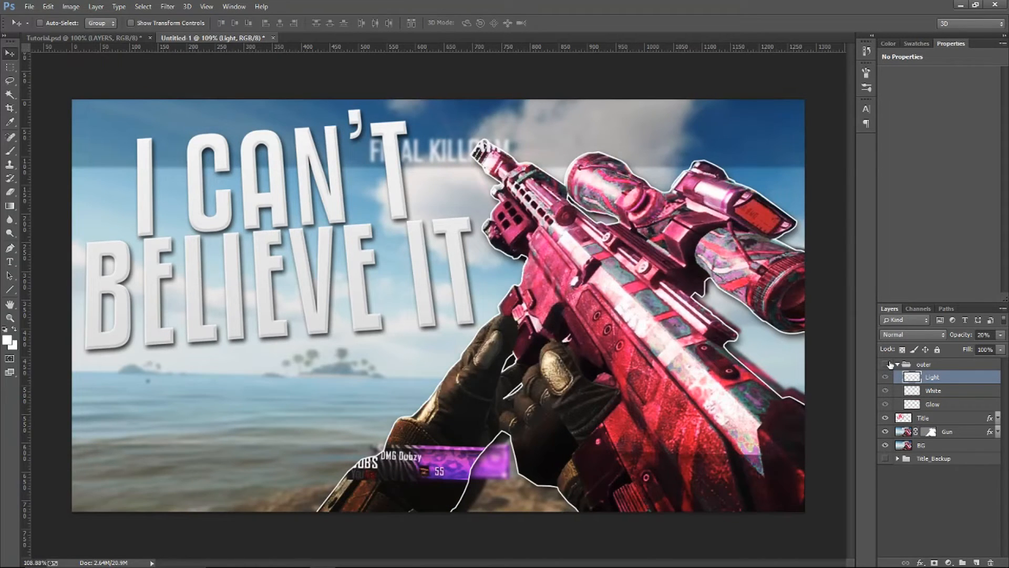
click(886, 364)
click(886, 378)
click(887, 377)
click(886, 377)
click(886, 378)
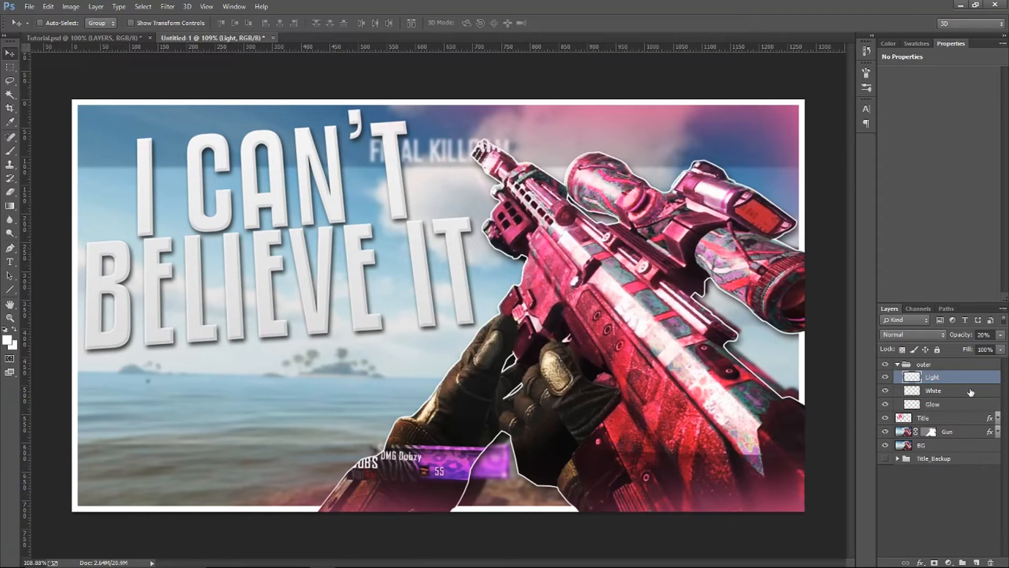
Rename the White layer Border and check the border and glow layers by hiding and showing them
click(971, 391)
click(886, 391)
click(886, 391)
click(886, 391)
click(886, 391)
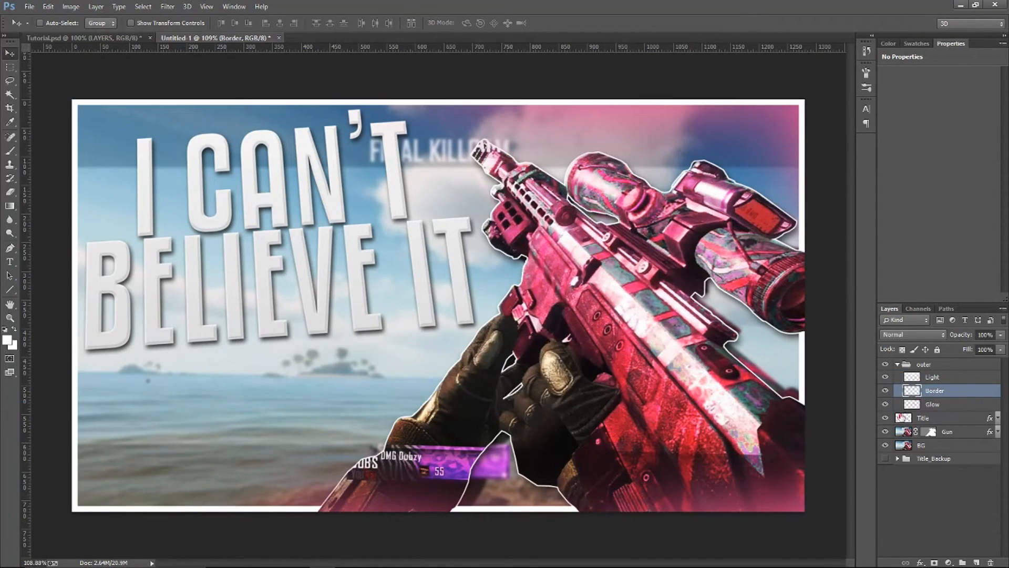
click(886, 404)
click(886, 404)
Collapse the outer group and review the Title, Gun and BG layers by hiding and showing them
click(899, 364)
click(894, 376)
click(885, 377)
click(885, 377)
click(893, 391)
click(885, 391)
click(885, 391)
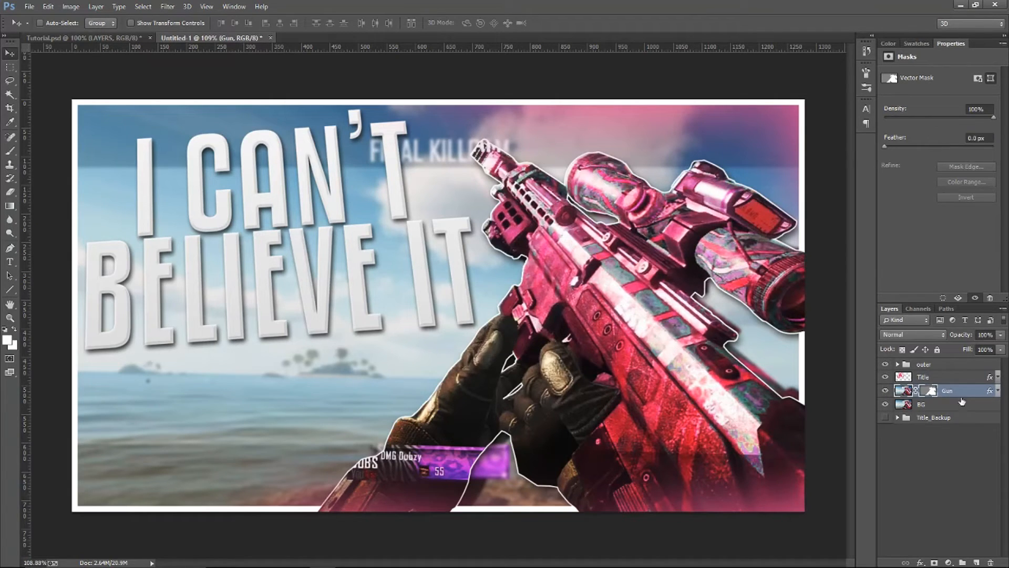
click(886, 404)
click(886, 405)
click(965, 403)
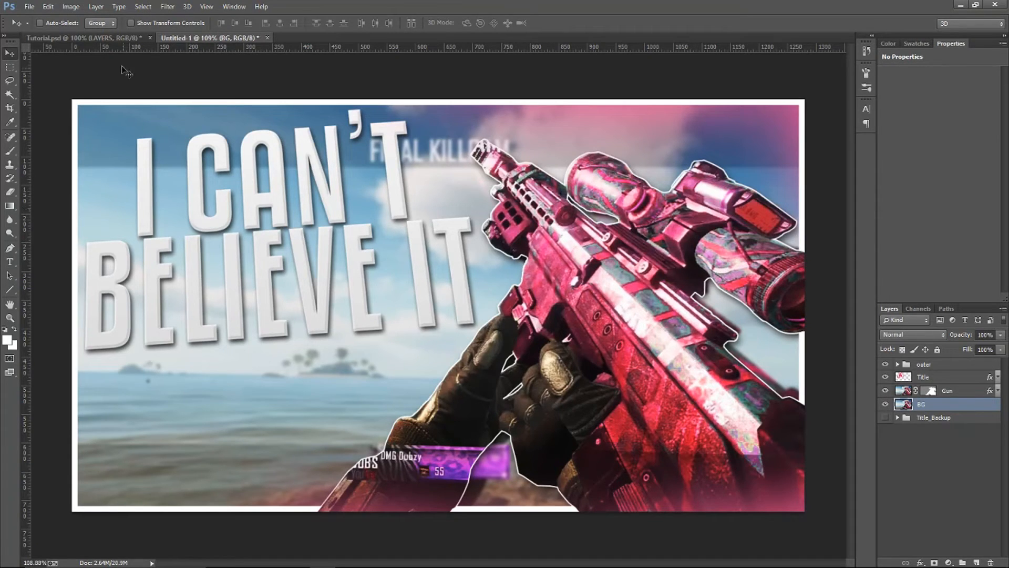
Copy the Faces group from Tutorial.psd into the thumbnail document and place it beneath Title_Backup
click(111, 39)
click(911, 390)
drag(911, 391, 274, 124)
drag(951, 405, 946, 455)
Expand and show the Faces group with its Weird-#3 and Weird-#2 layers hidden
click(898, 430)
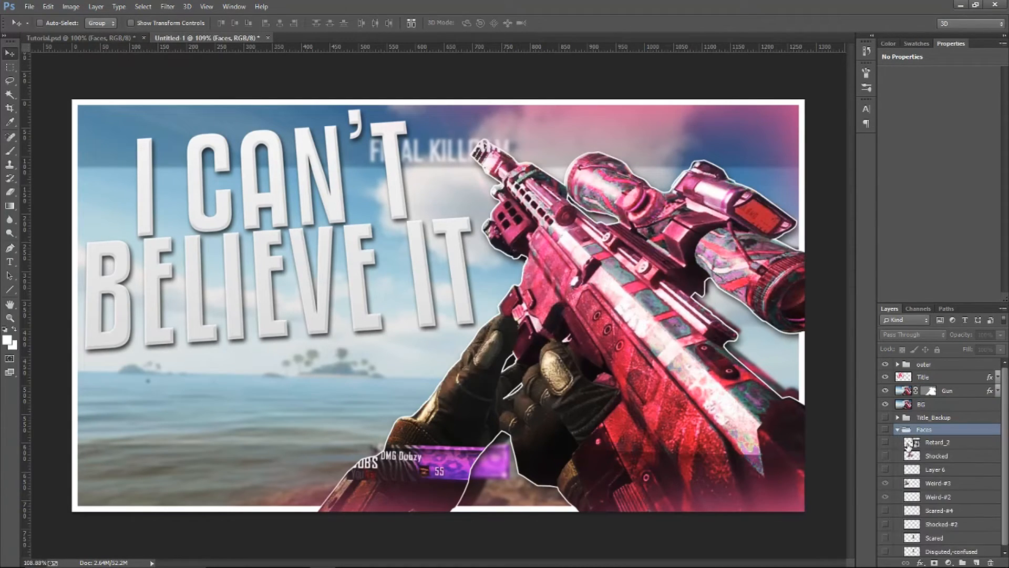
click(886, 430)
click(886, 483)
click(885, 497)
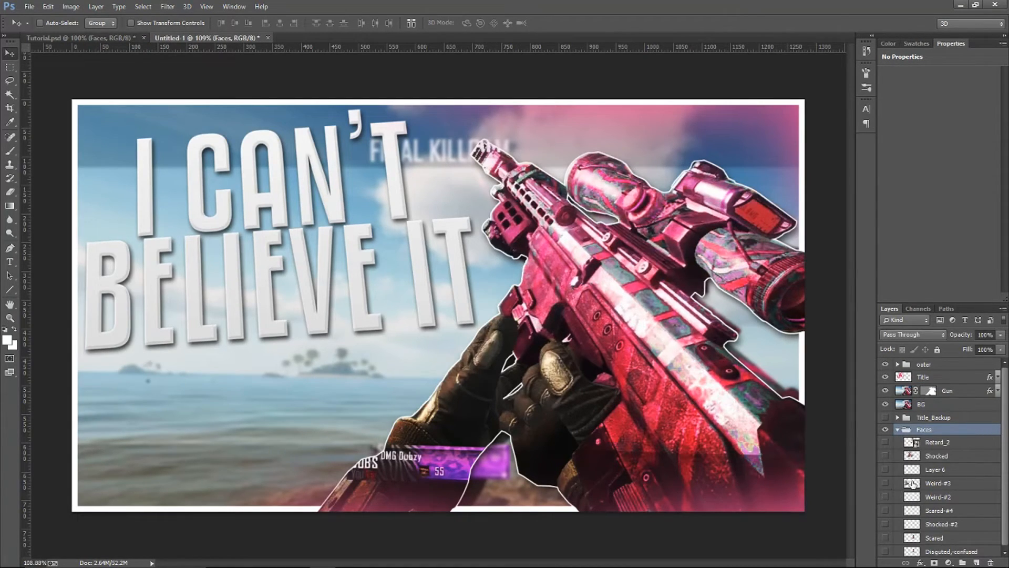
Duplicate the first face layer of the Faces group to a position between the Title and Gun layers
click(948, 484)
drag(949, 449, 956, 384)
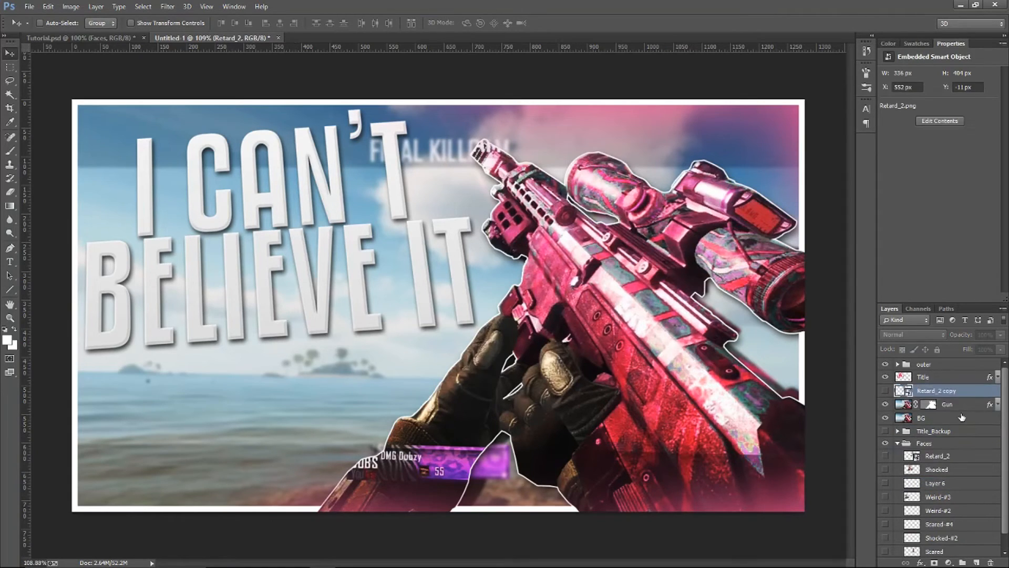
Duplicate the Weird-#3 face out of the Faces group to directly above the Gun layer and collapse the group
click(946, 470)
drag(946, 498, 946, 405)
click(898, 457)
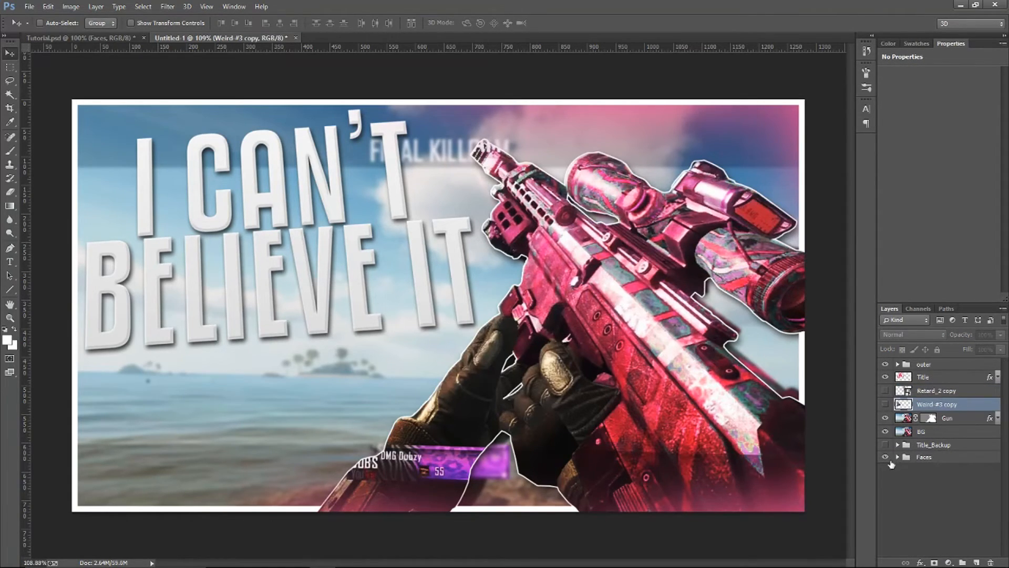
Show the Weird-#3 copy, reorder it beneath the Gun layer and place the face in the gap below the scope by the right border
click(886, 403)
drag(158, 289, 781, 389)
drag(941, 405, 942, 424)
drag(799, 405, 782, 392)
mouse_move(756, 357)
mouse_down()
mouse_move(775, 408)
mouse_move(756, 353)
mouse_up()
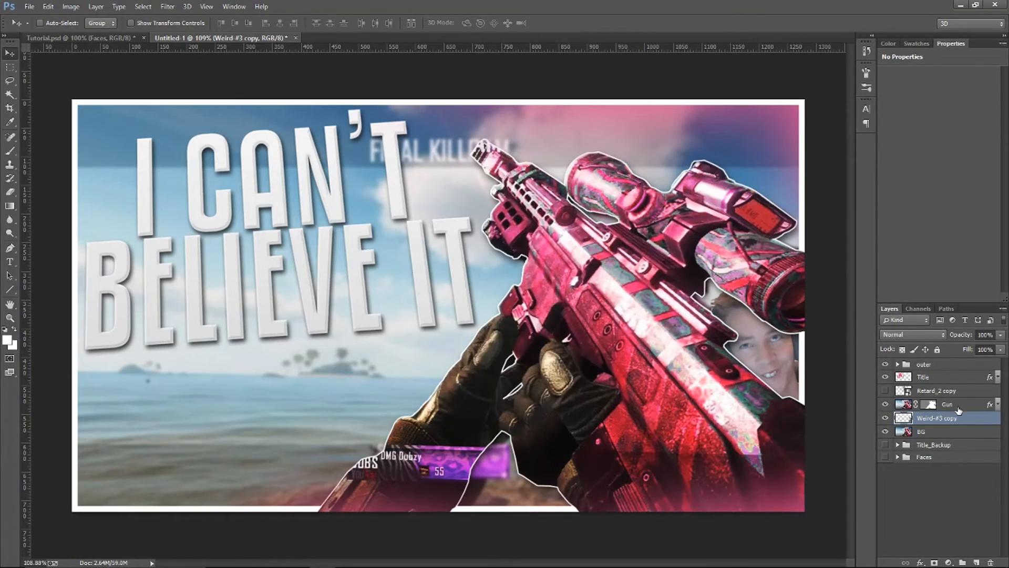
Show the other face copy, reorder it beneath the Gun layer and place it in the gap under the gloved hands at the lower border
click(952, 393)
click(885, 391)
drag(929, 393, 949, 413)
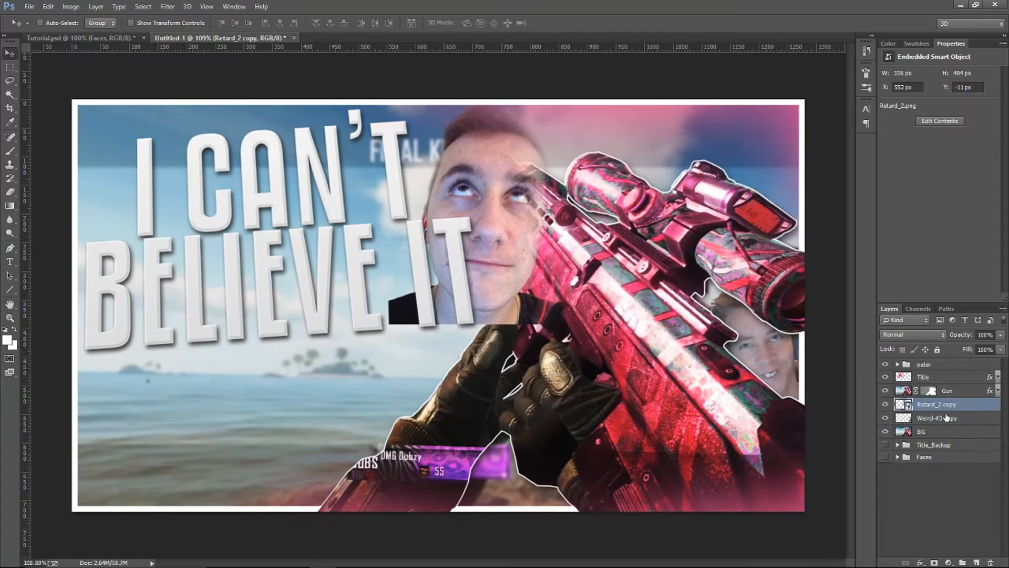
drag(486, 218, 541, 415)
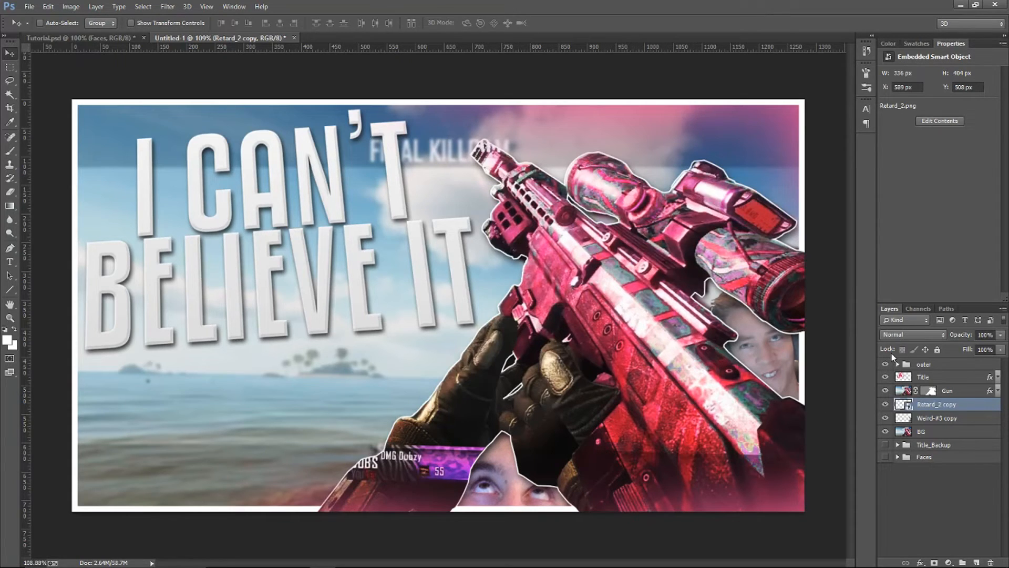
drag(695, 393, 298, 394)
drag(132, 462, 530, 463)
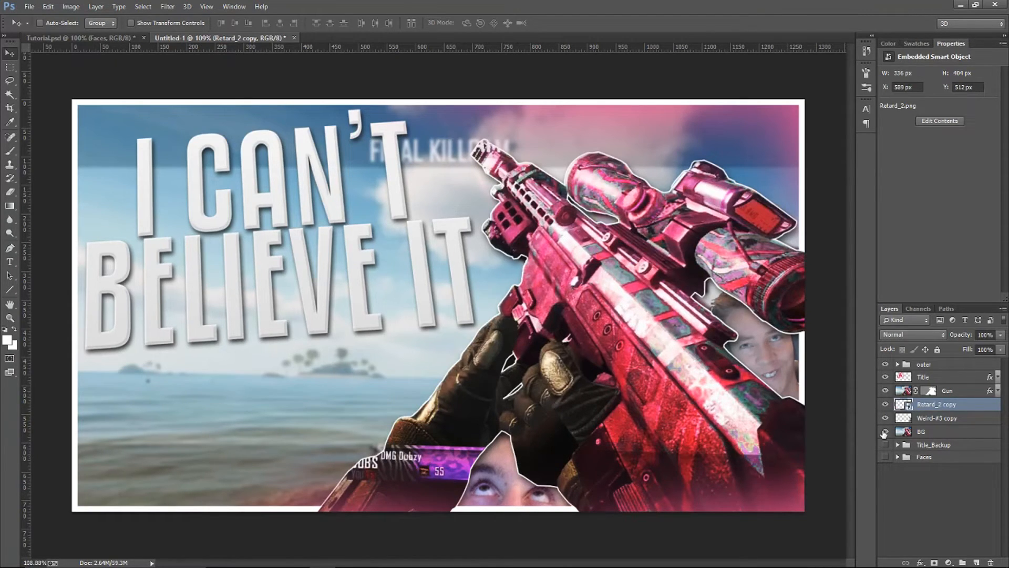
Rasterize the upper face copy and strip the number and copy suffixes from both face layer names
right_click(948, 410)
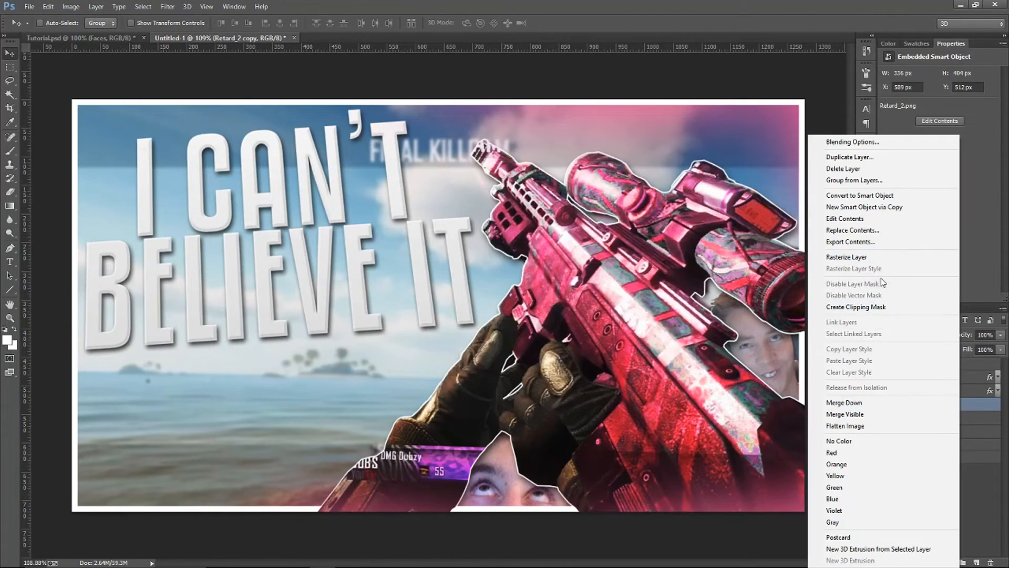
click(862, 257)
double_click(949, 404)
mouse_move(959, 404)
mouse_down()
mouse_move(939, 405)
mouse_move(949, 417)
mouse_up()
key(BackSpace)
double_click(949, 417)
key(BackSpace)
key(BackSpace)
click(965, 404)
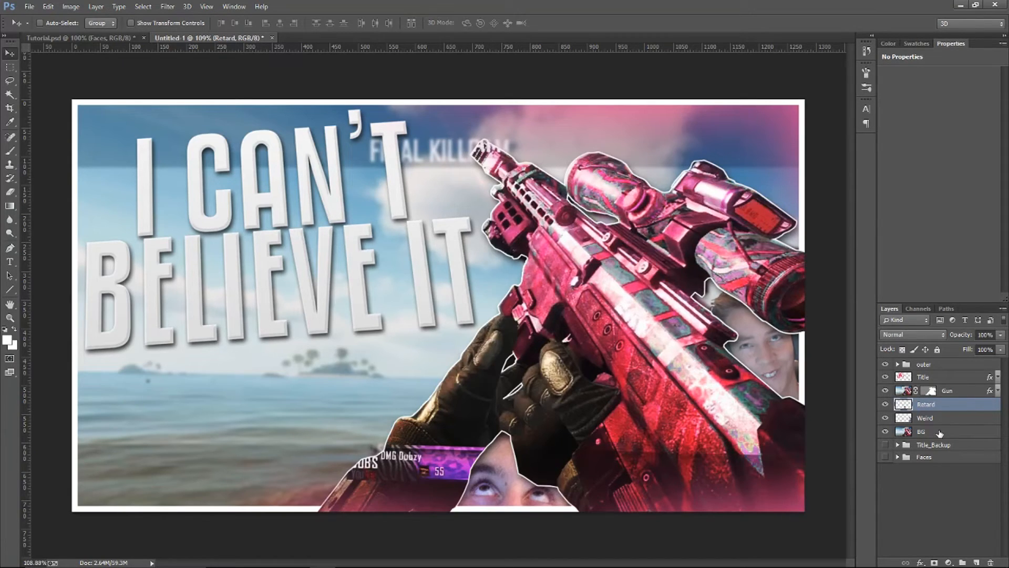
Add a Curves adjustment above BG with an S-curve, mapping input 179 to 200 and 72 to 53, and compare before and after
click(958, 434)
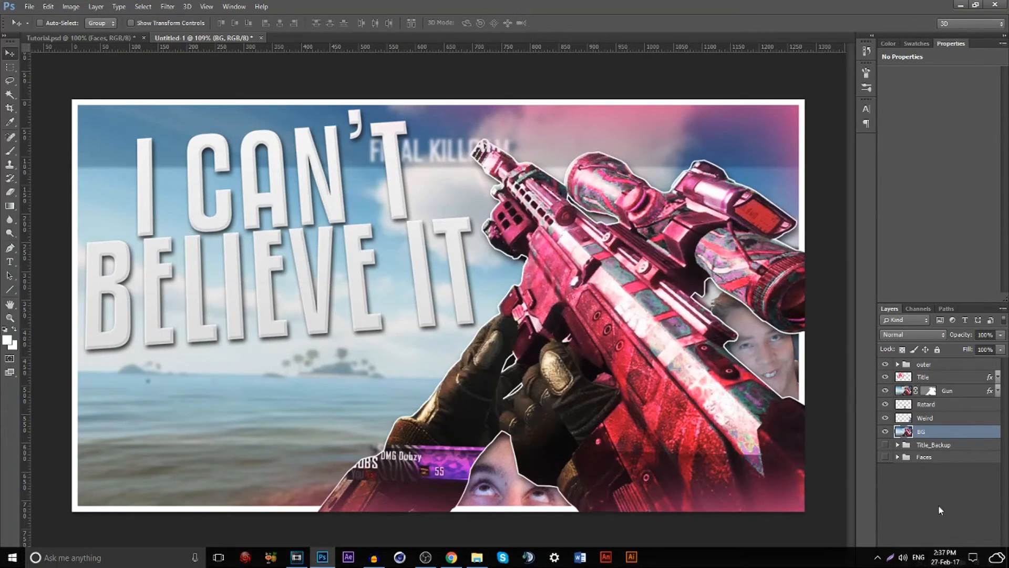
click(948, 561)
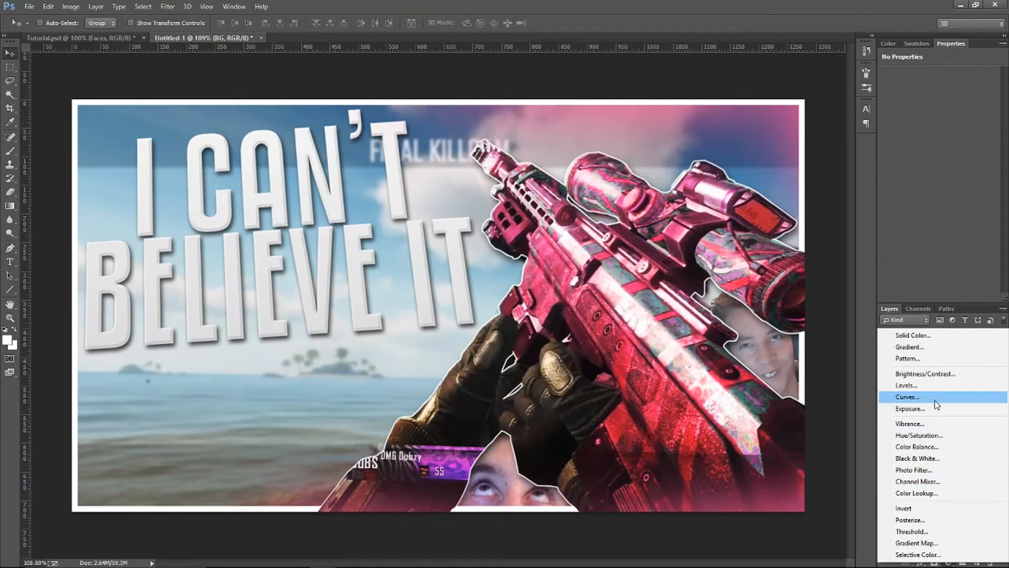
click(970, 397)
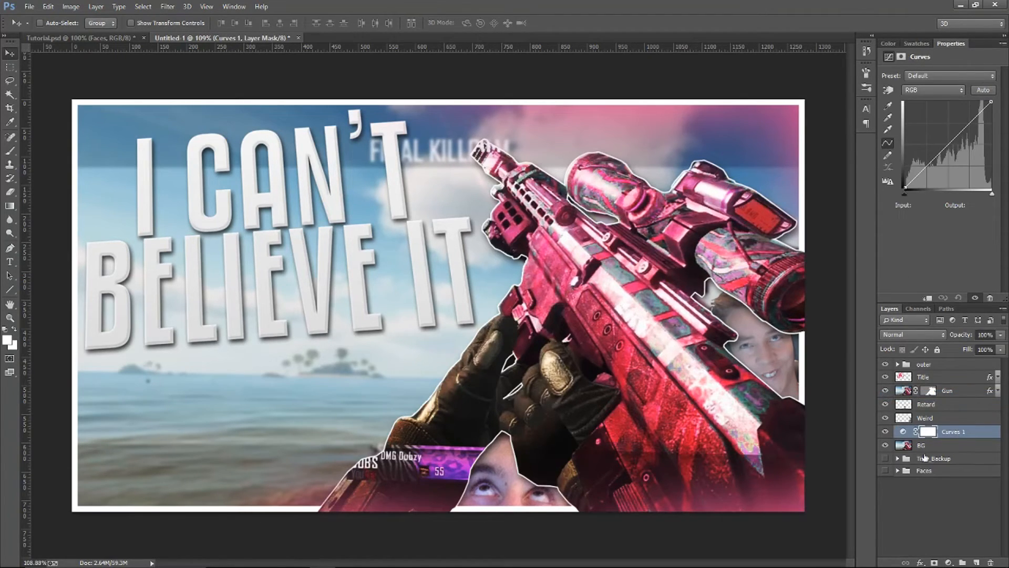
drag(971, 122, 969, 123)
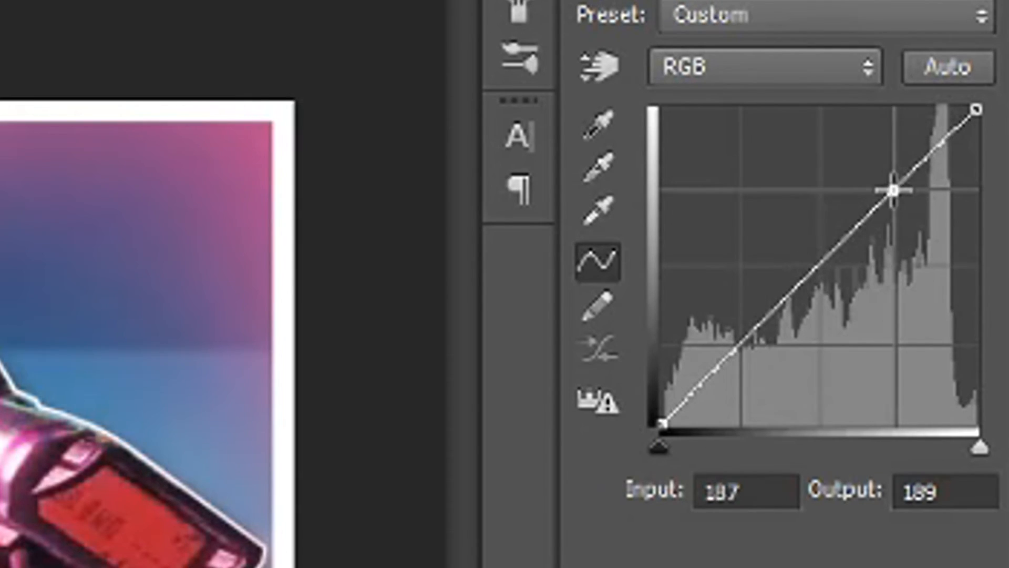
drag(897, 191, 884, 175)
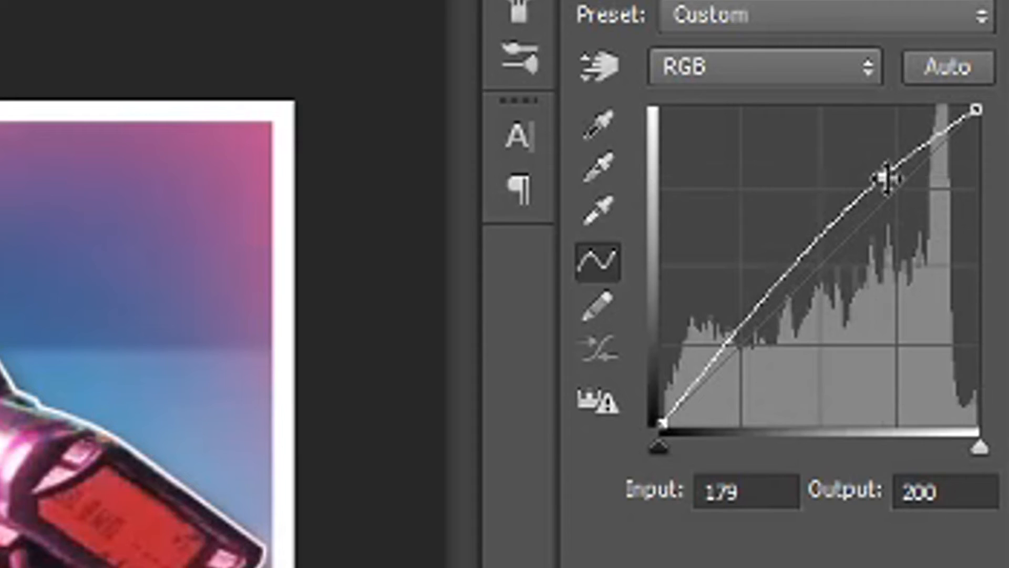
drag(734, 338, 751, 358)
click(886, 434)
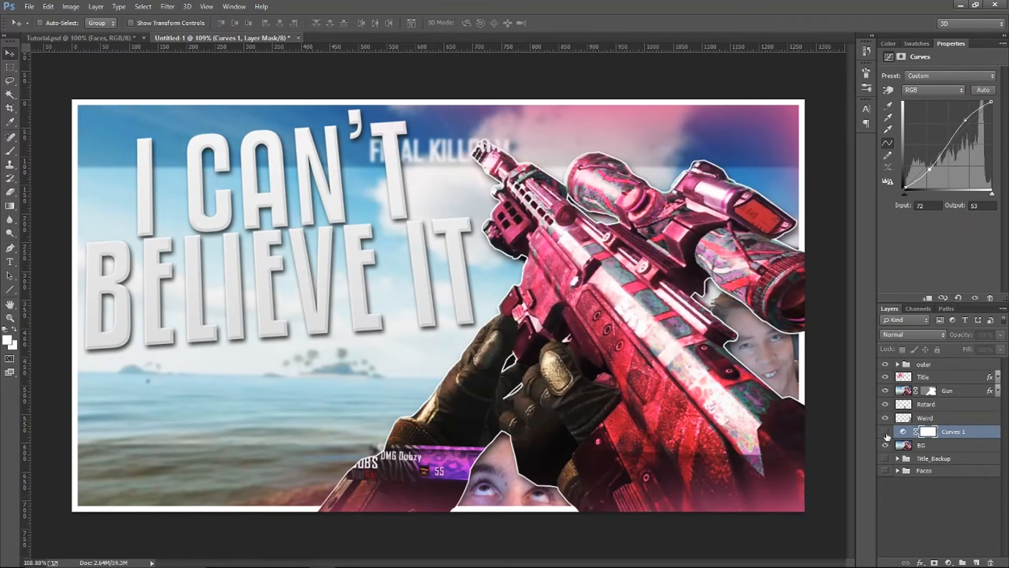
click(886, 434)
click(886, 434)
click(886, 434)
click(886, 434)
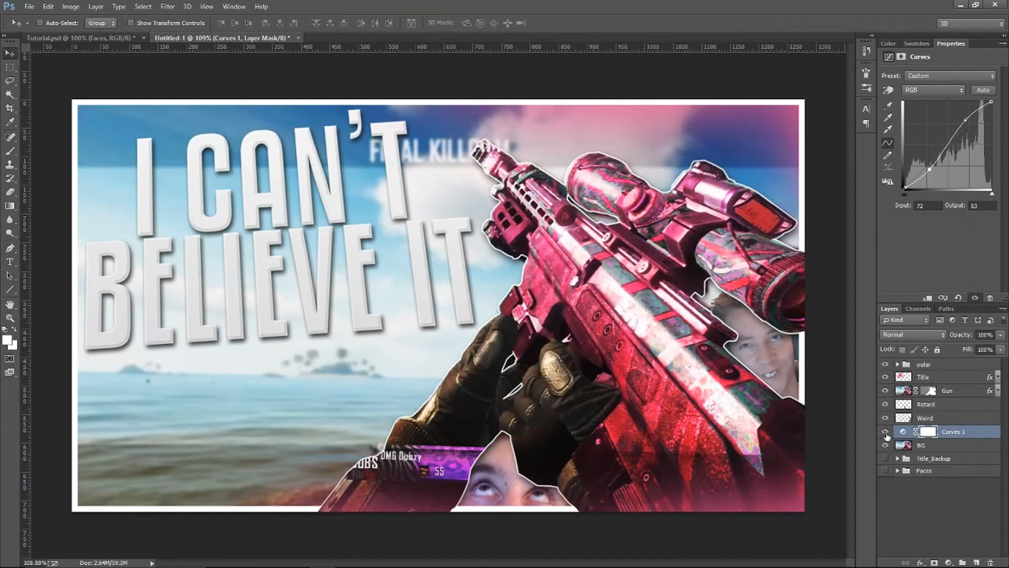
click(886, 434)
click(886, 434)
Add a Brightness/Contrast adjustment above the background's Curves layer with brightness -35 and contrast 20
click(953, 528)
click(948, 562)
click(939, 372)
drag(956, 367, 954, 438)
drag(938, 101, 926, 105)
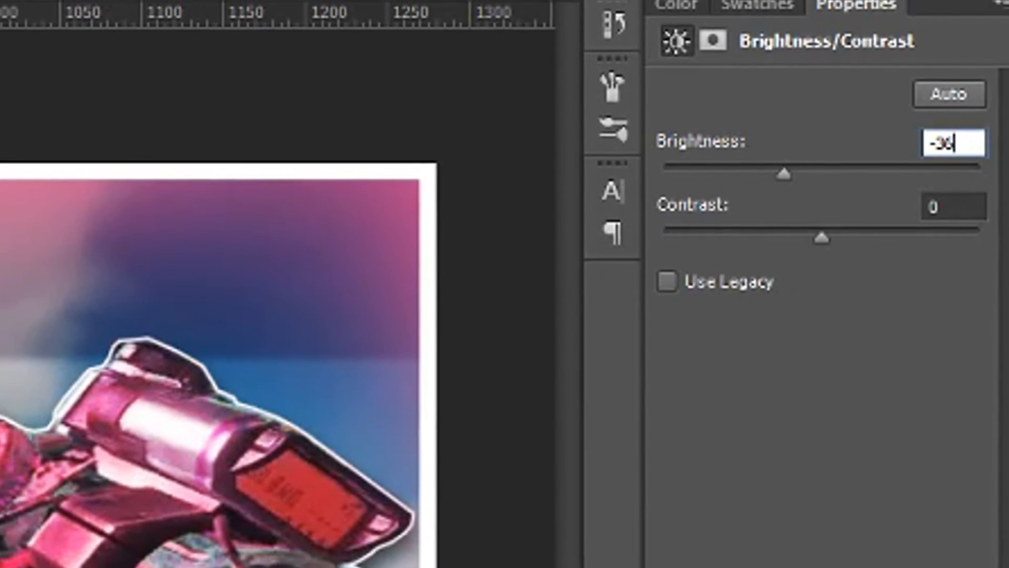
key(BackSpace)
key(BackSpace)
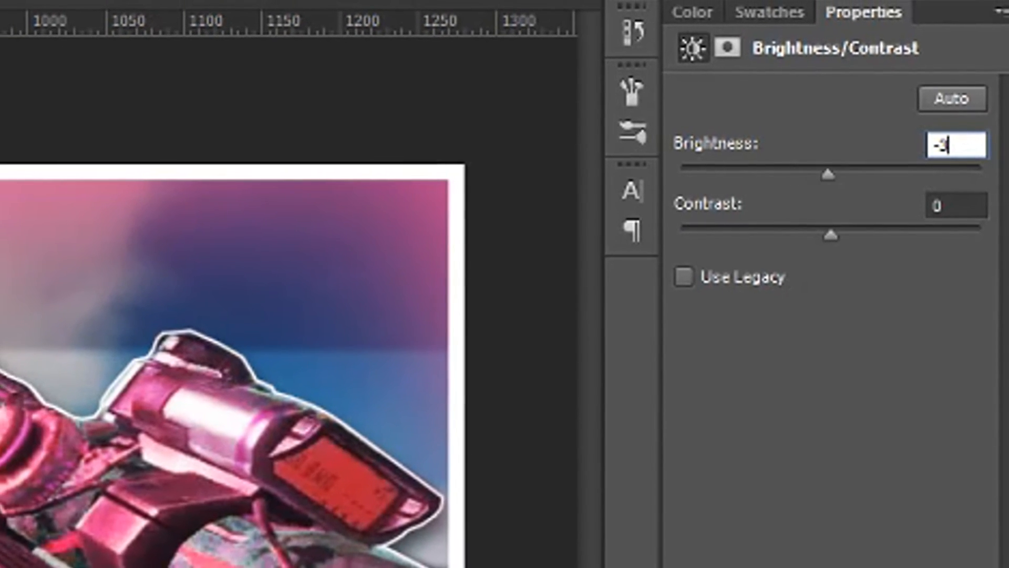
text(35)
drag(822, 235, 883, 229)
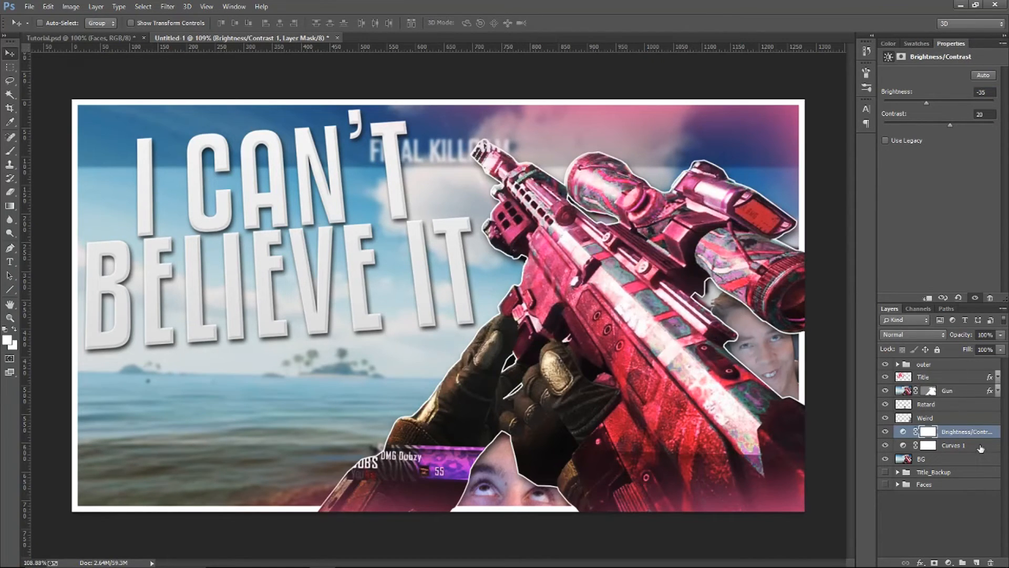
Try an Exposure adjustment of +0.26 over the background, delete it and review the remaining background adjustments
click(949, 562)
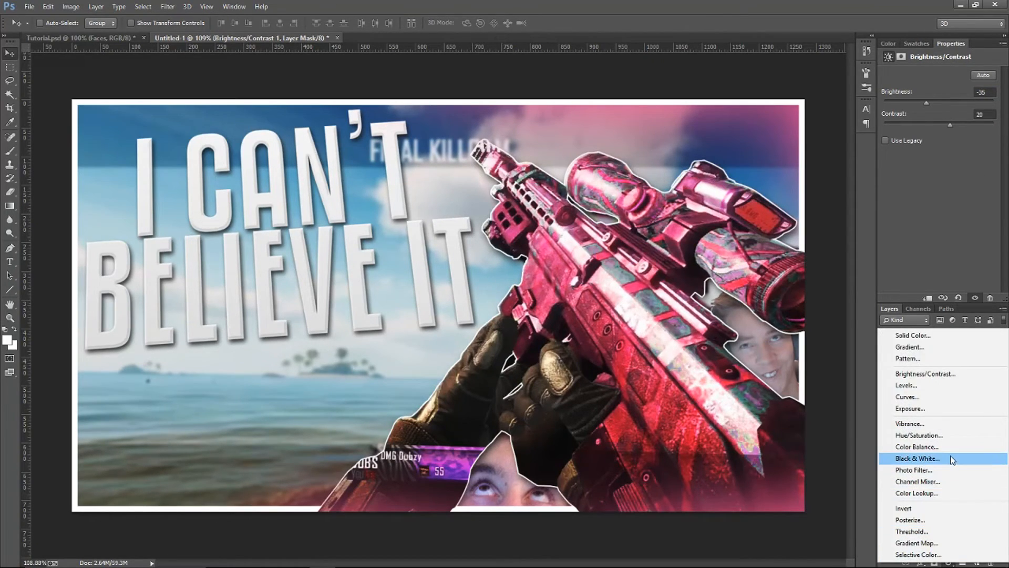
click(927, 408)
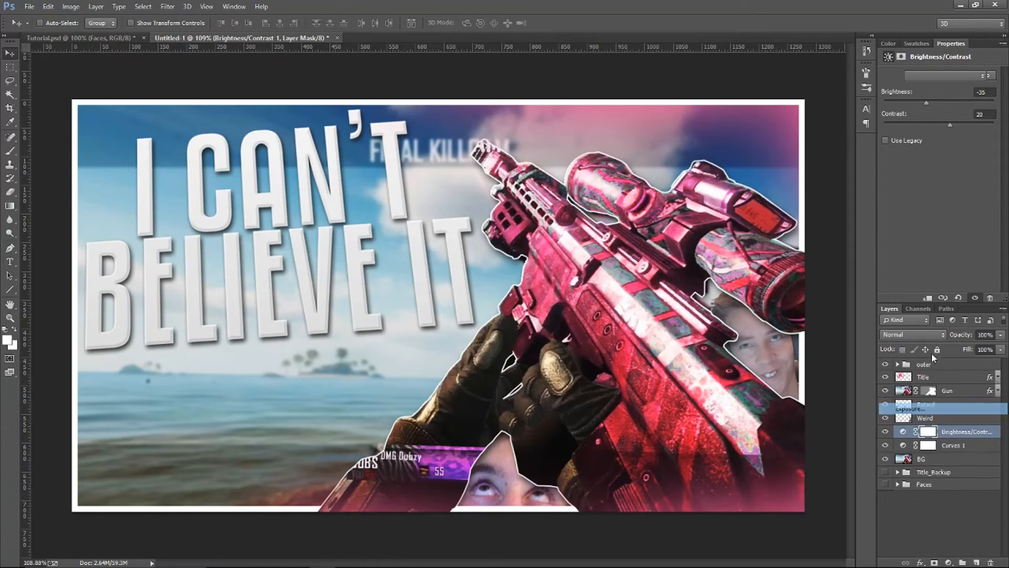
drag(941, 105, 943, 108)
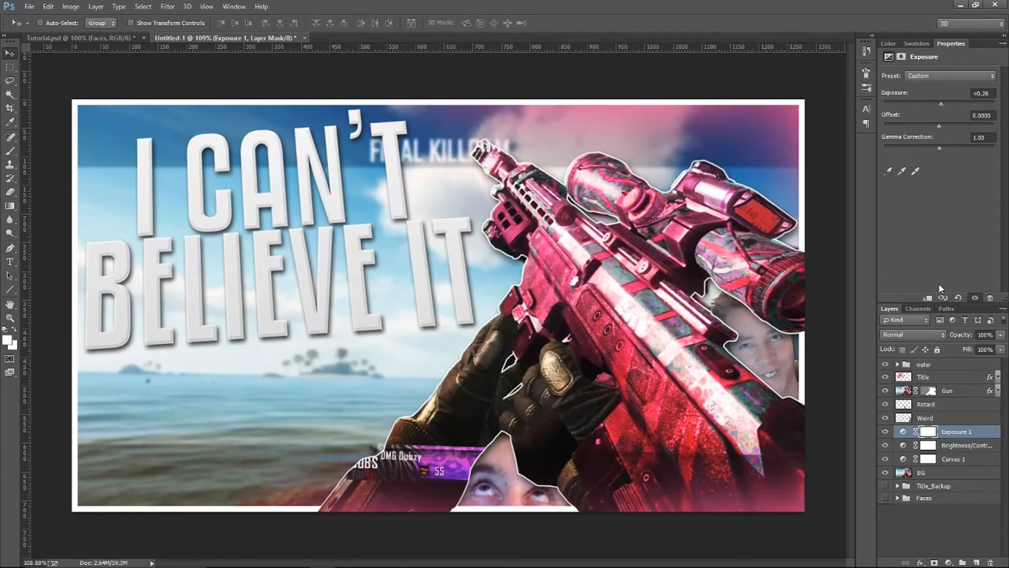
key(Delete)
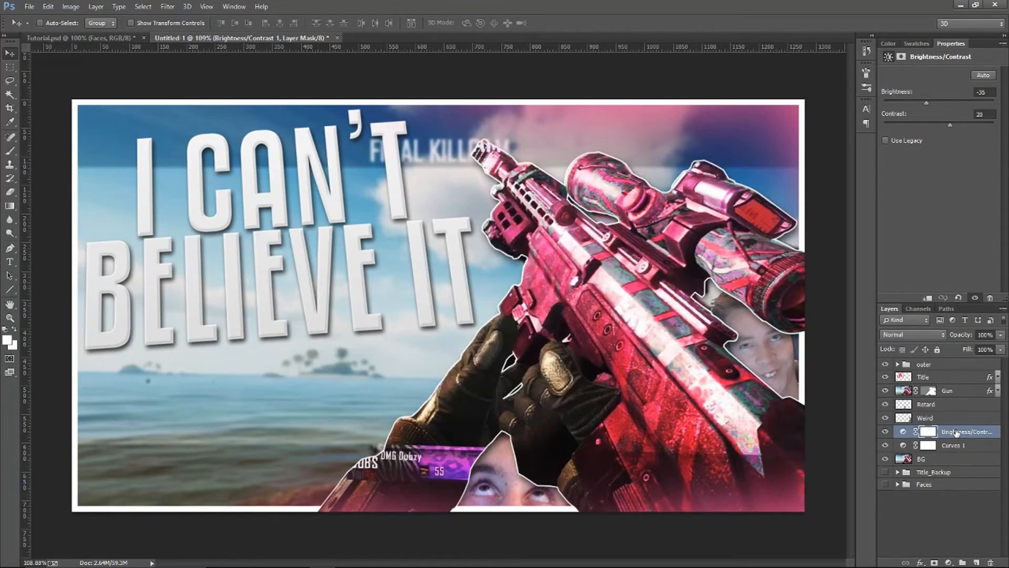
click(885, 431)
click(886, 445)
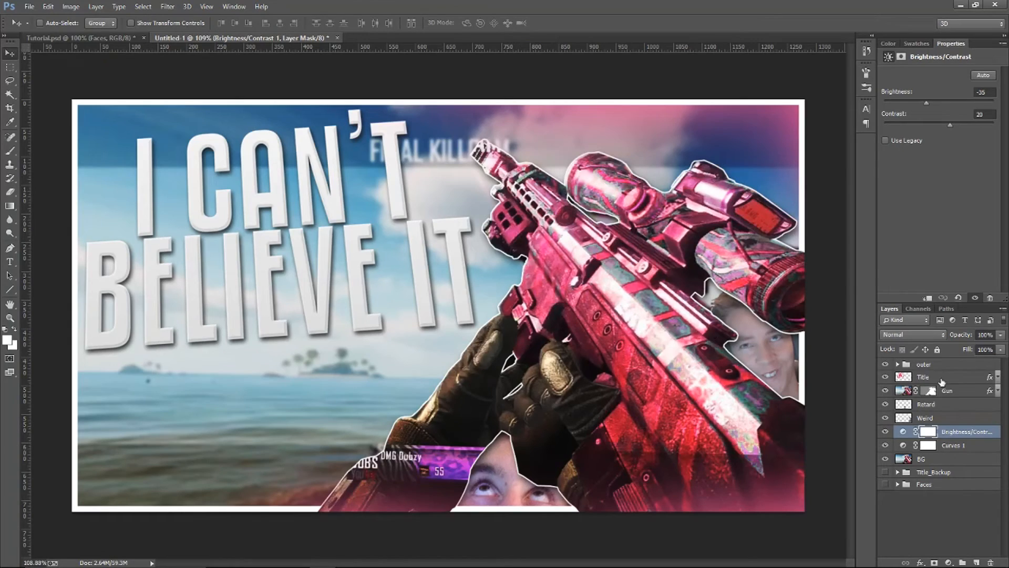
Add a Brightness/Contrast adjustment above the Title layer with brightness 20 and contrast 7
click(918, 377)
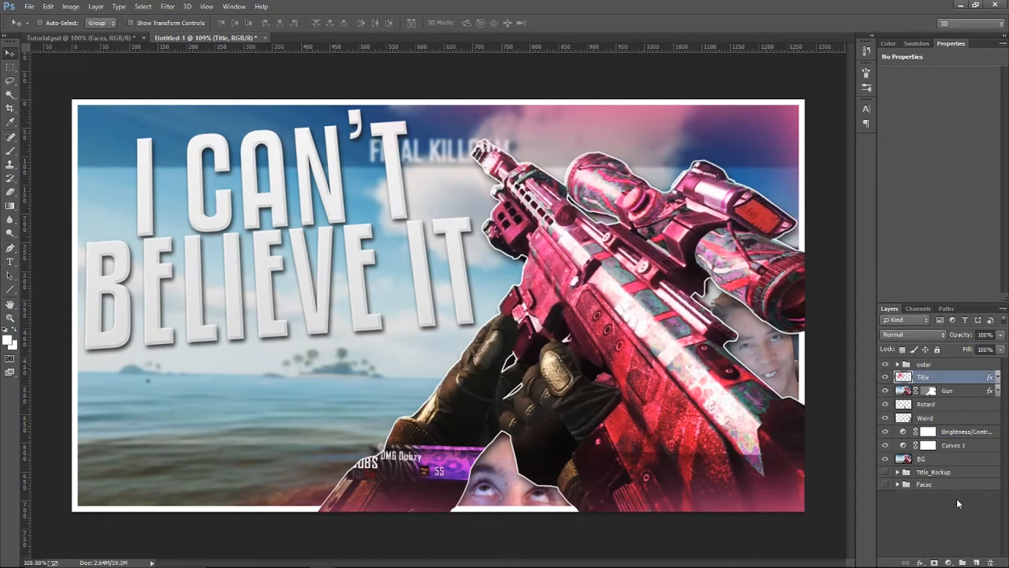
click(949, 562)
click(946, 373)
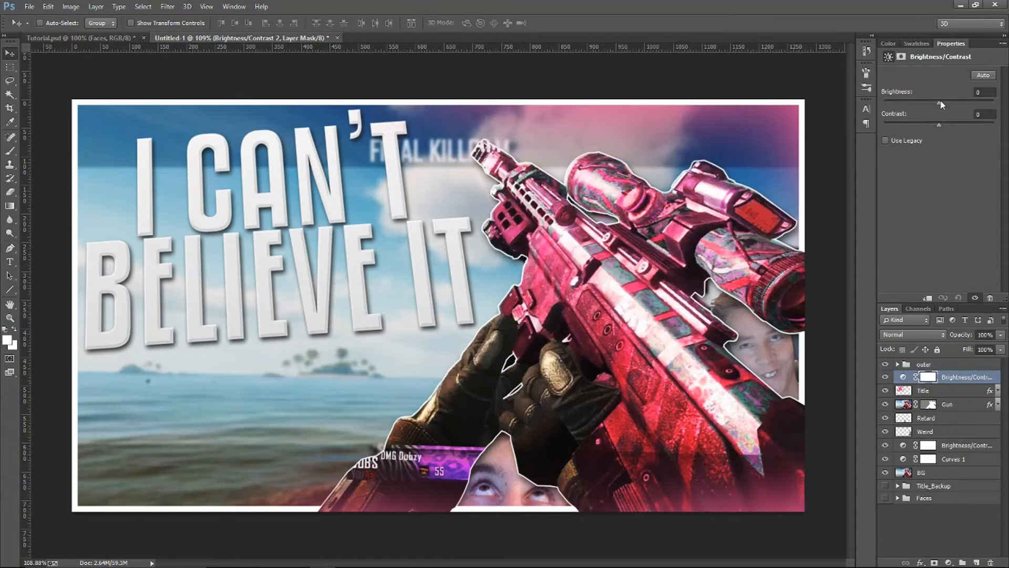
drag(940, 102, 948, 108)
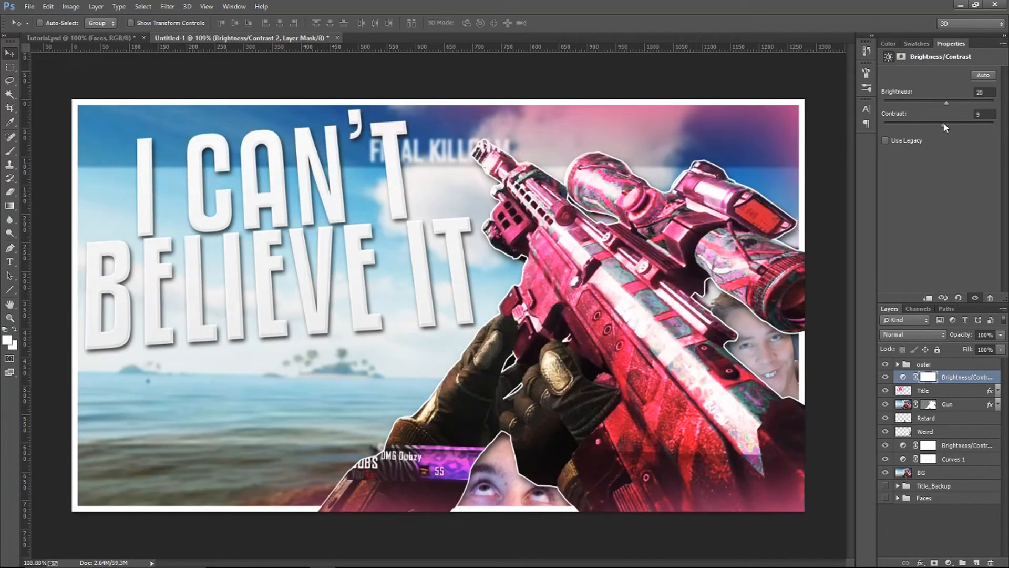
Add a Vibrance adjustment above the Gun layer, clip it to the gun and set Vibrance to +100
click(966, 407)
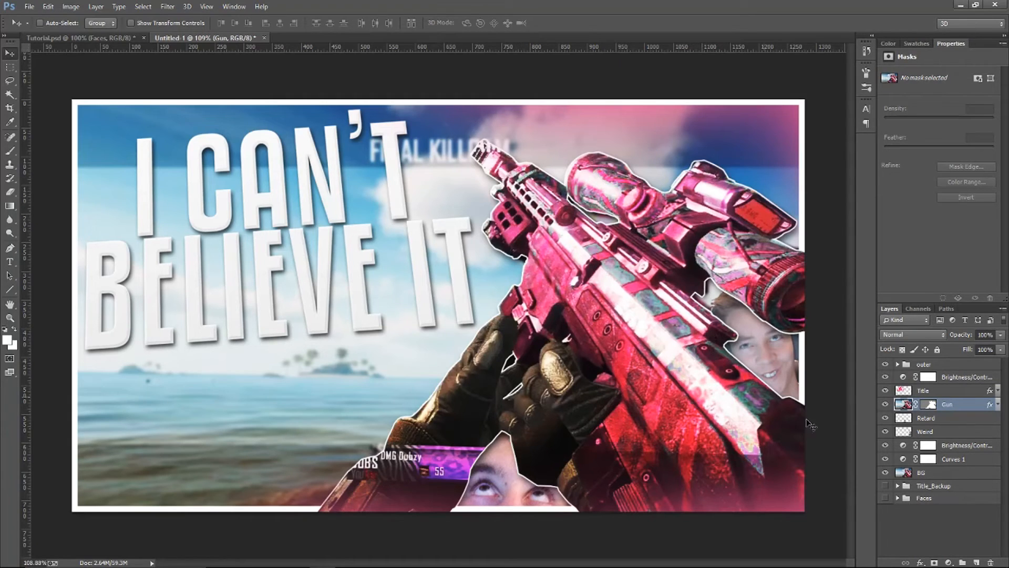
click(948, 563)
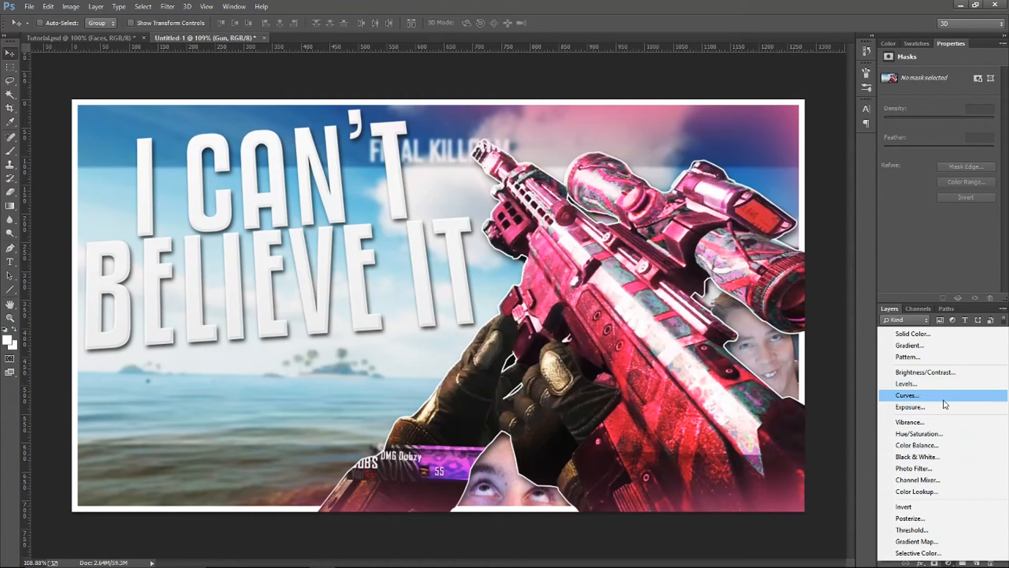
click(944, 423)
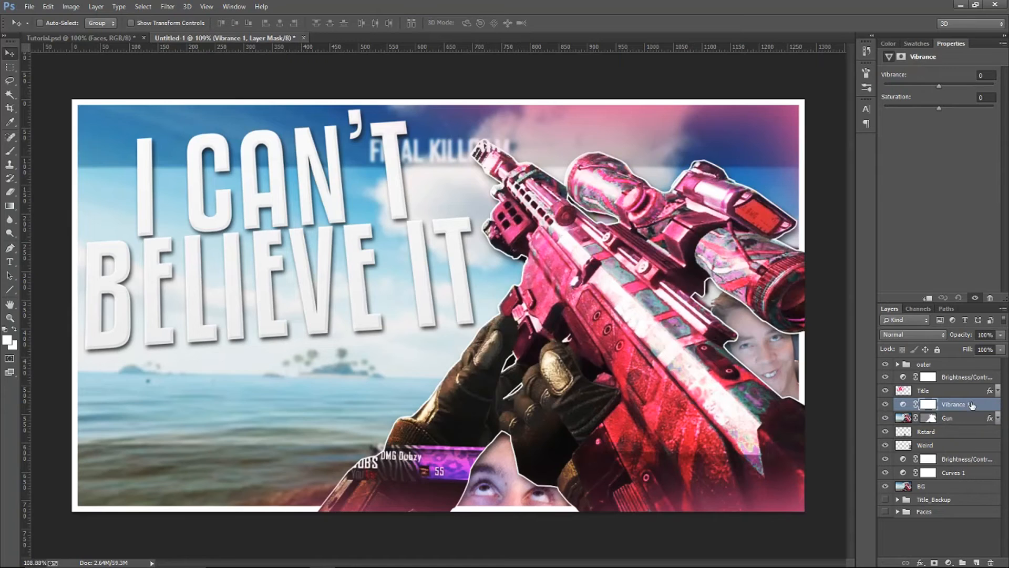
click(966, 378)
click(973, 405)
right_click(965, 404)
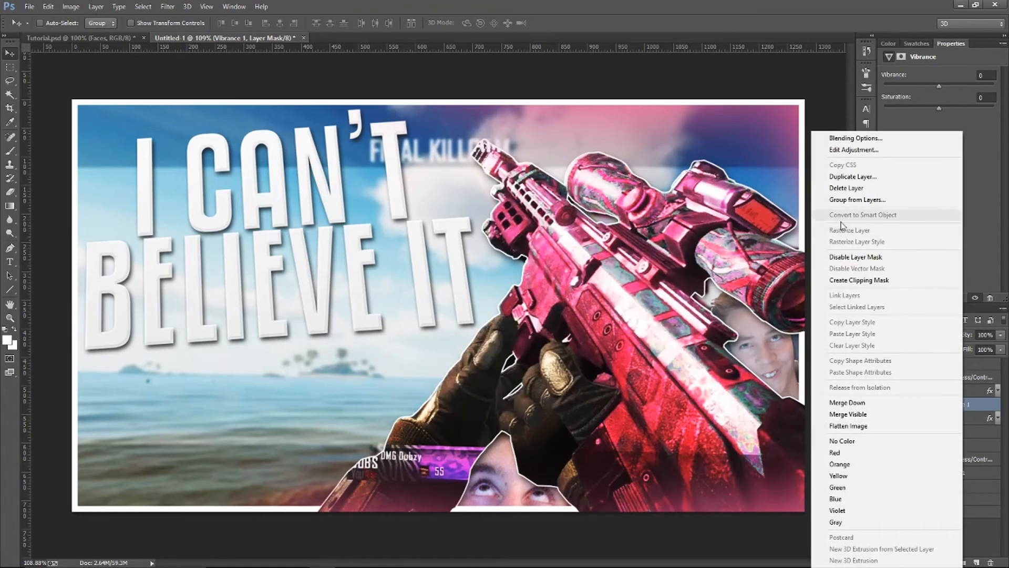
click(977, 405)
right_click(948, 408)
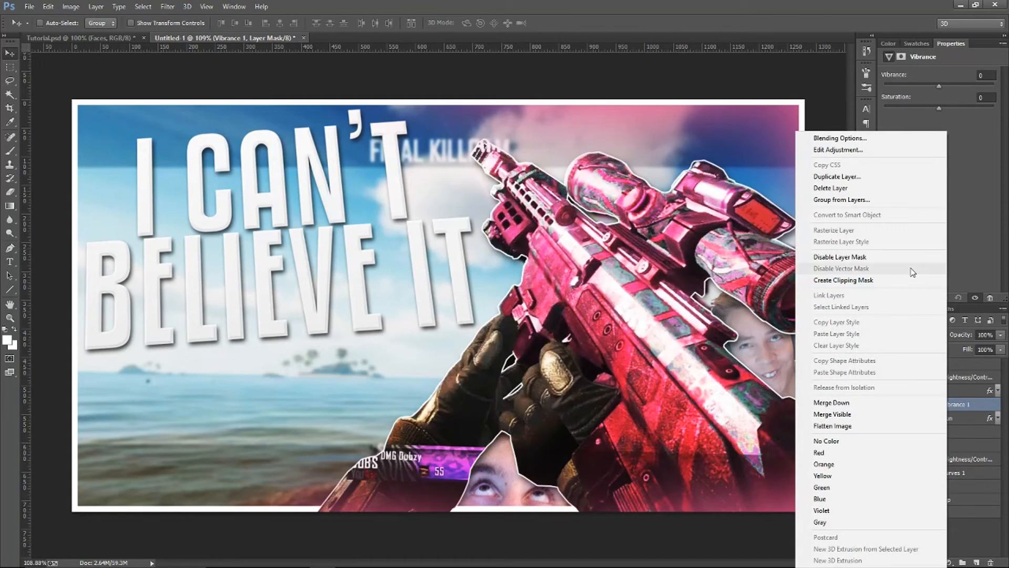
click(893, 278)
drag(940, 84, 993, 85)
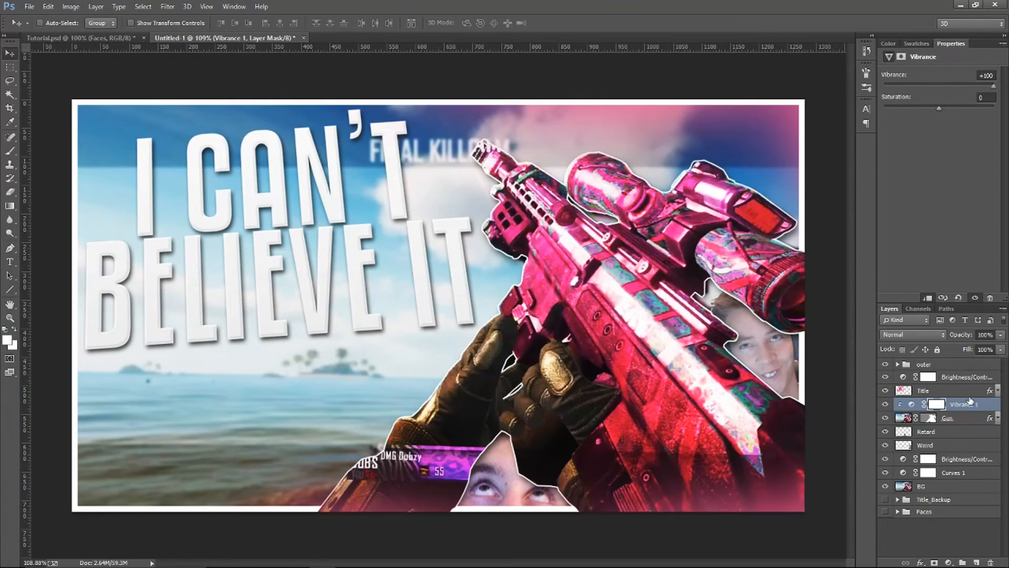
Try a subtle S-curve Curves adjustment above the topmost Brightness/Contrast layer and compare the image with and without it
click(964, 376)
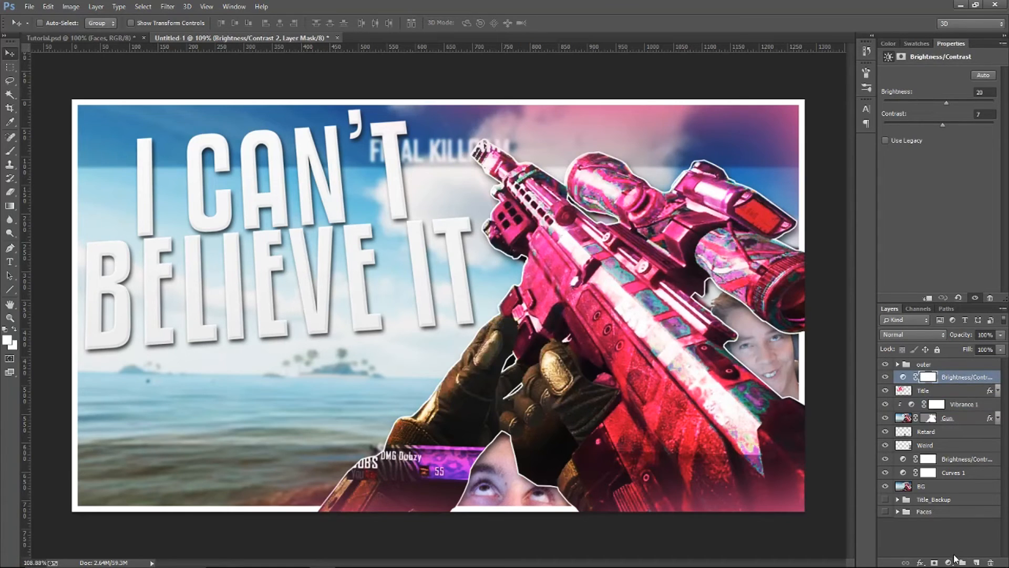
click(949, 562)
click(907, 397)
drag(966, 127, 968, 121)
drag(927, 167, 925, 169)
click(885, 377)
click(885, 377)
click(885, 377)
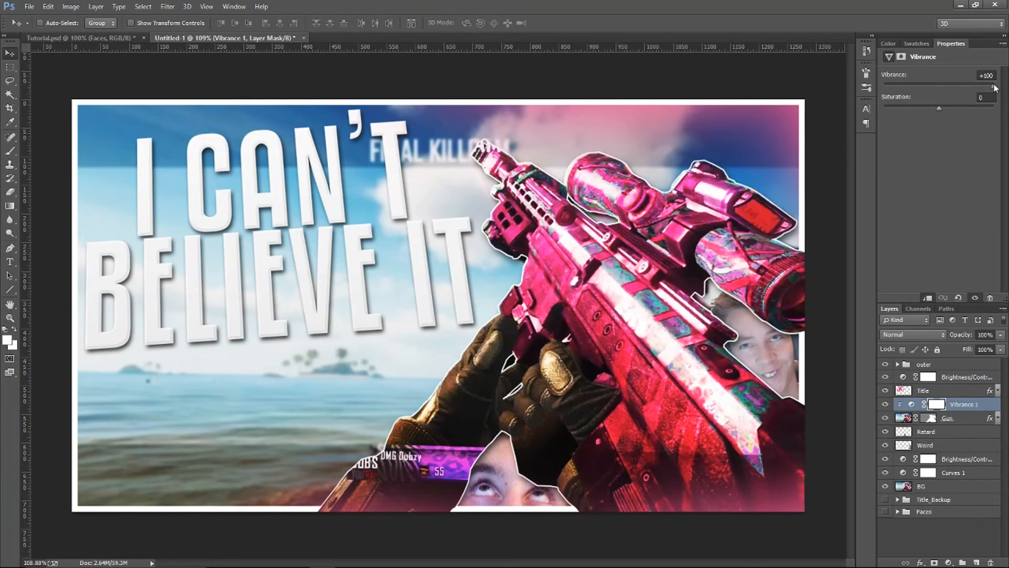
Add a Brightness/Contrast adjustment clipped to the gun above Vibrance with brightness -25 and contrast 12, and compare before and after
drag(994, 86, 944, 114)
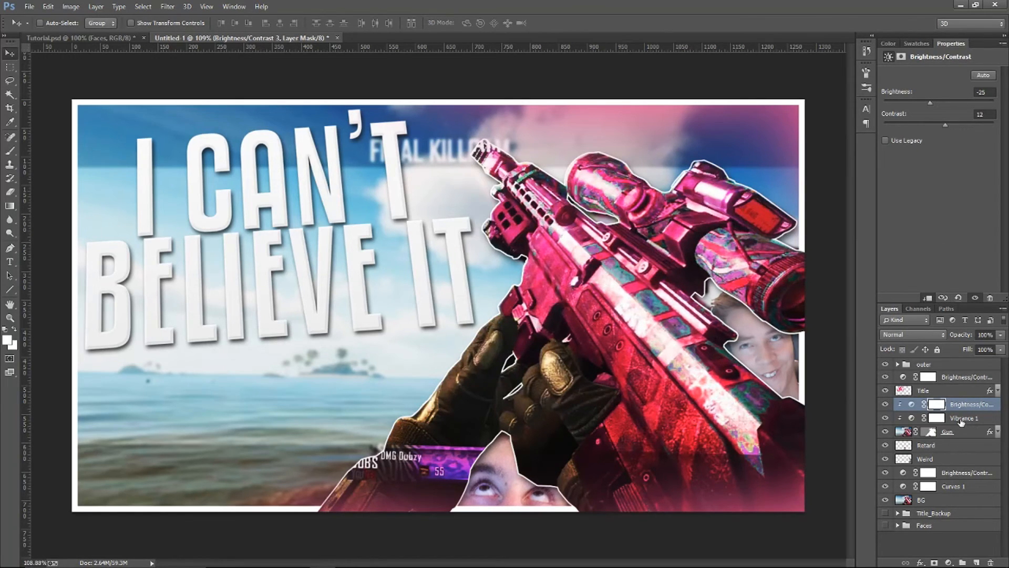
click(971, 405)
click(886, 404)
click(886, 404)
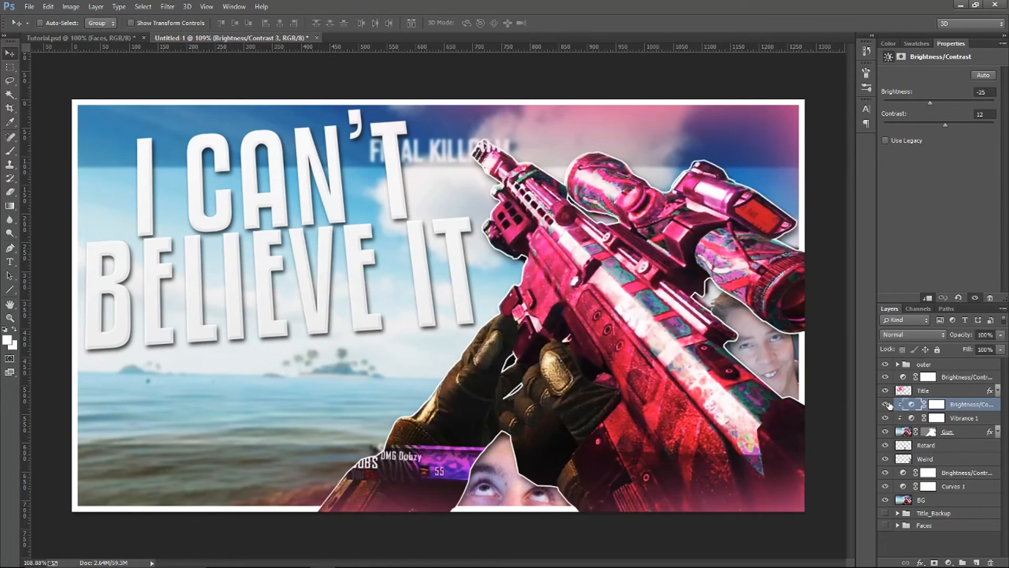
Group the Gun layer with its clipped Vibrance and Brightness/Contrast adjustments and name the group Gun
click(973, 432)
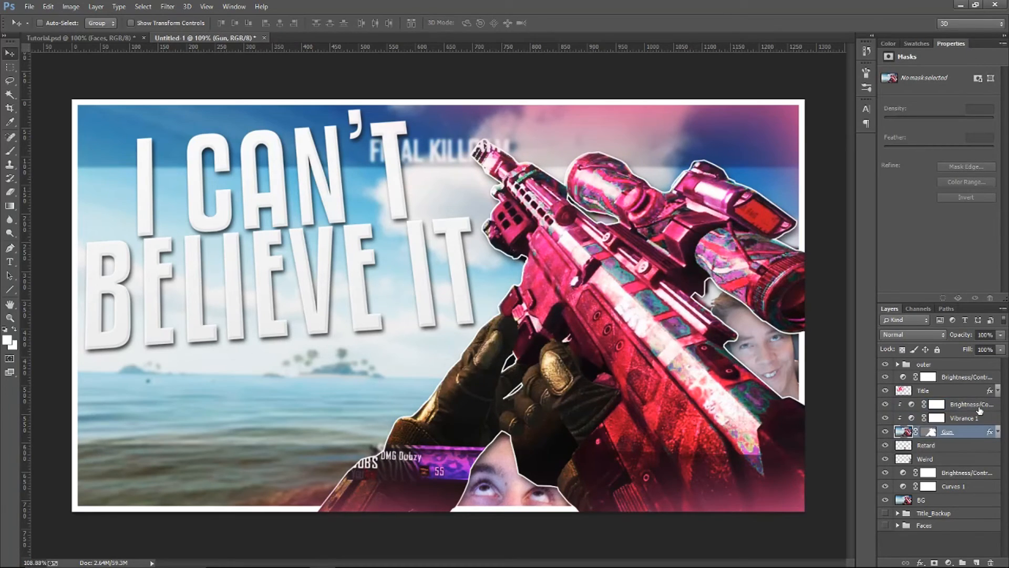
shift+click(977, 406)
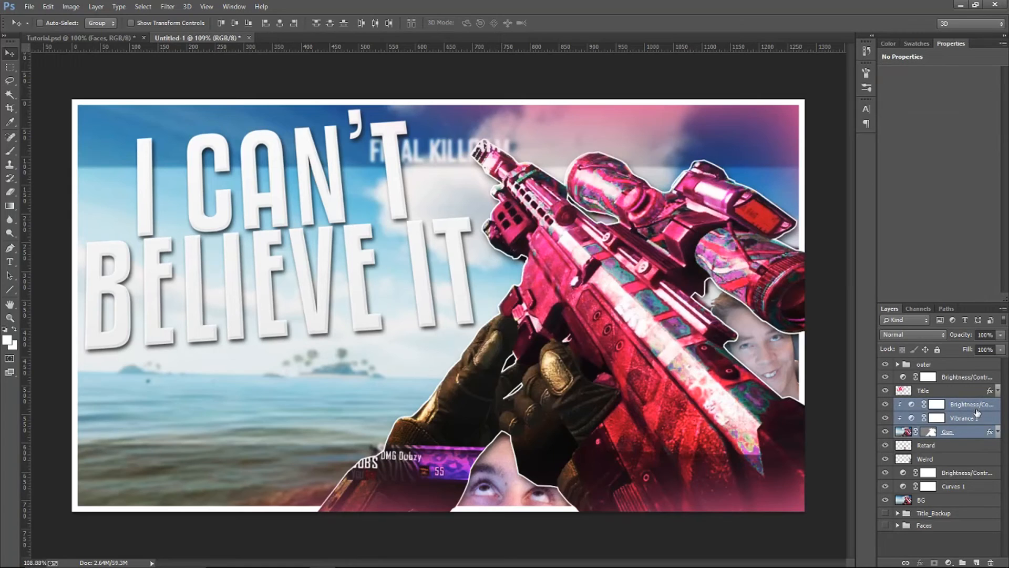
key(ctrl+g)
double_click(925, 404)
text(Gu)
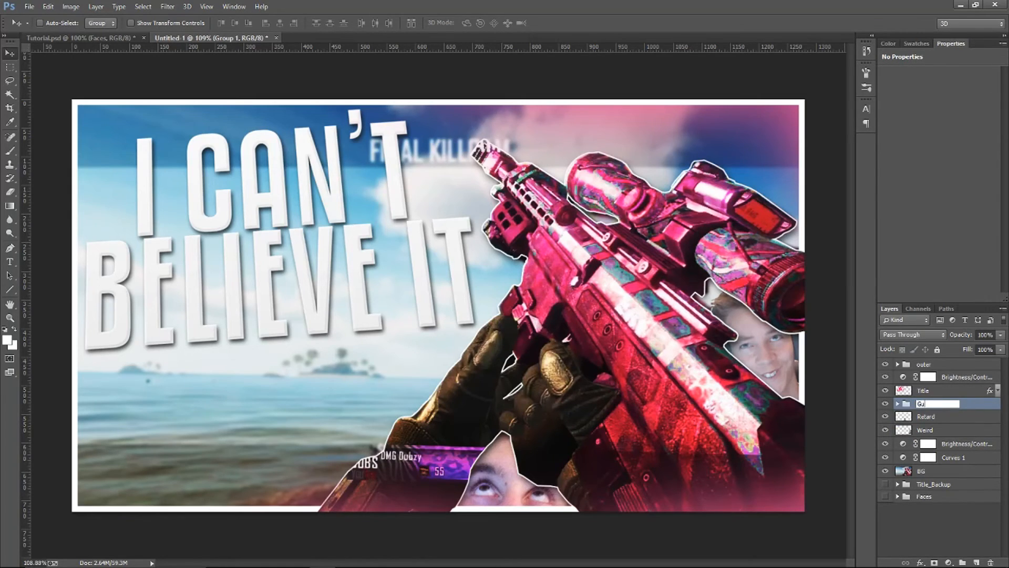
text(n)
key(Return)
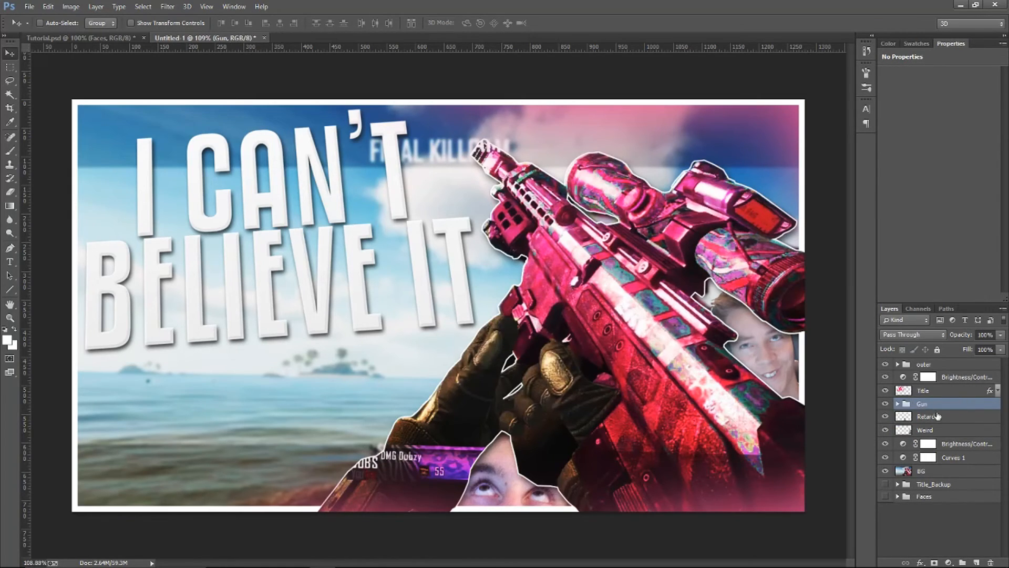
click(897, 404)
click(886, 417)
click(885, 417)
click(898, 405)
Group the BG layer with the Curves and Brightness/Contrast adjustments above it and name the group BG
click(960, 468)
shift+click(969, 444)
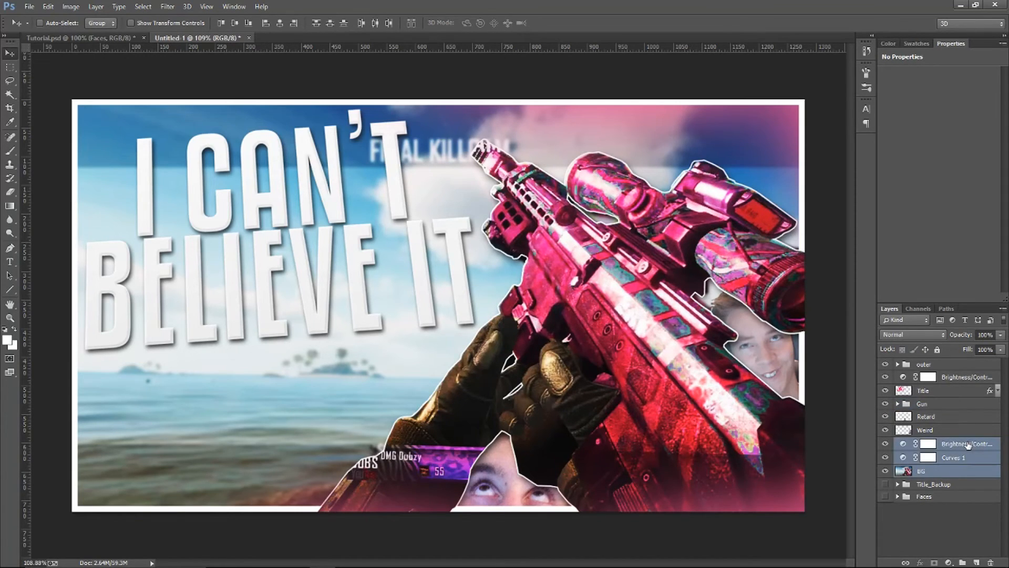
key(ctrl+g)
double_click(935, 444)
text(BG)
Group the two face layers between the Gun and BG groups and name the group Faces
click(949, 430)
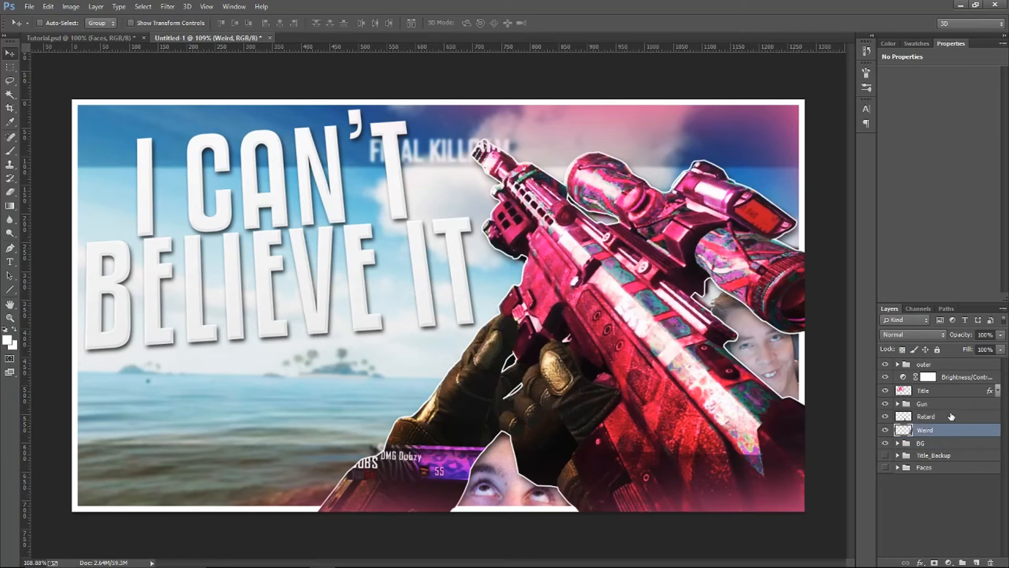
shift+click(952, 416)
key(ctrl+g)
double_click(926, 416)
text(Faces)
Move the Brightness/Contrast adjustment above Title into the outer group, above Light, and delete the old hidden Faces group
click(960, 392)
click(958, 378)
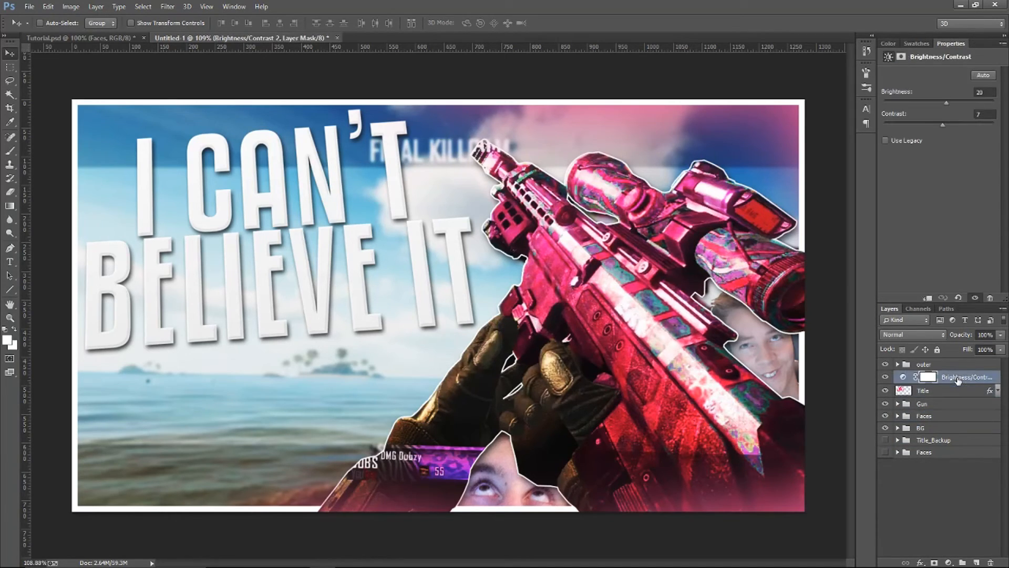
click(898, 365)
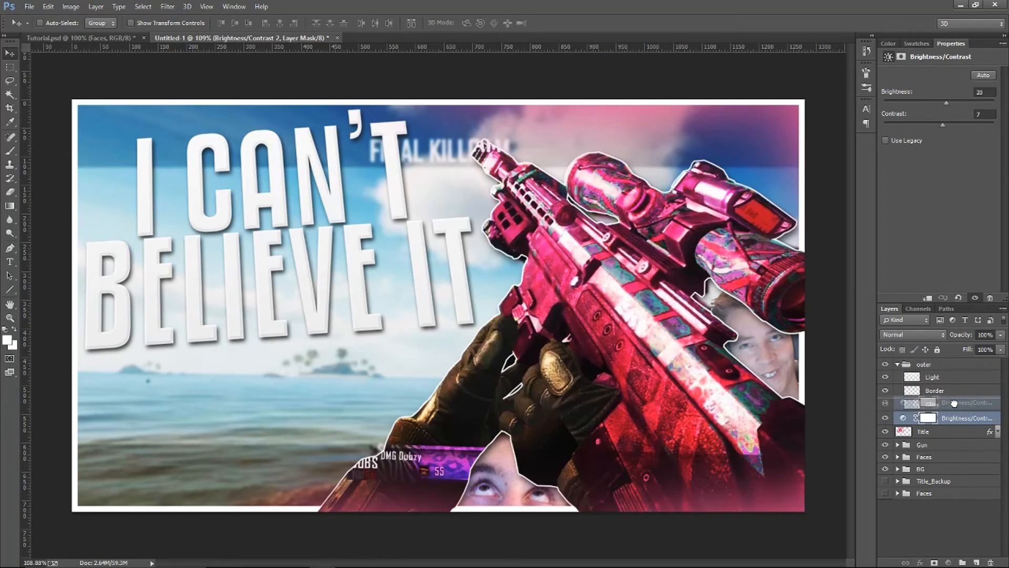
click(906, 365)
click(898, 364)
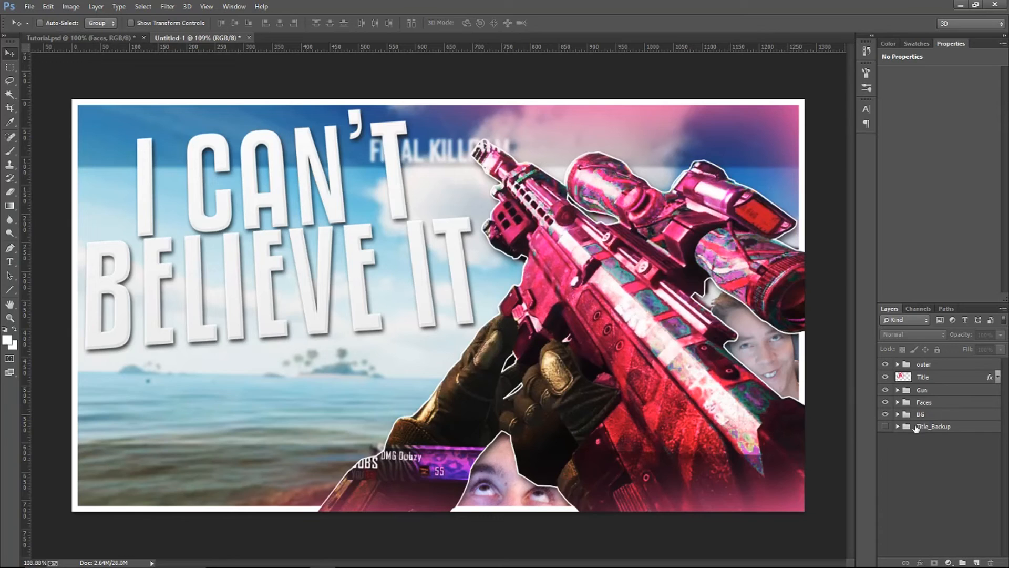
Review the contents of the Title_Backup, BG and Faces groups
click(930, 427)
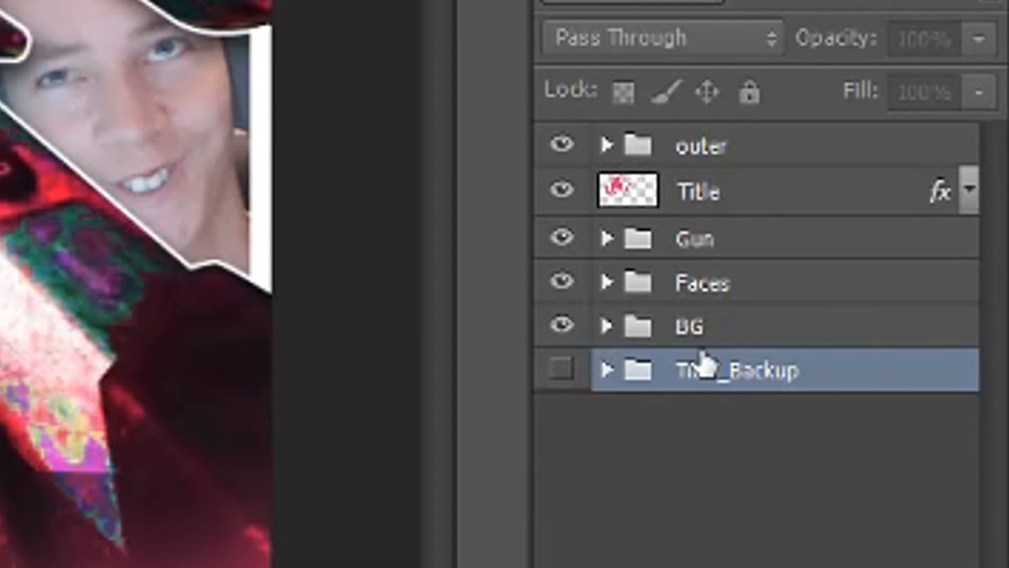
click(609, 370)
click(608, 371)
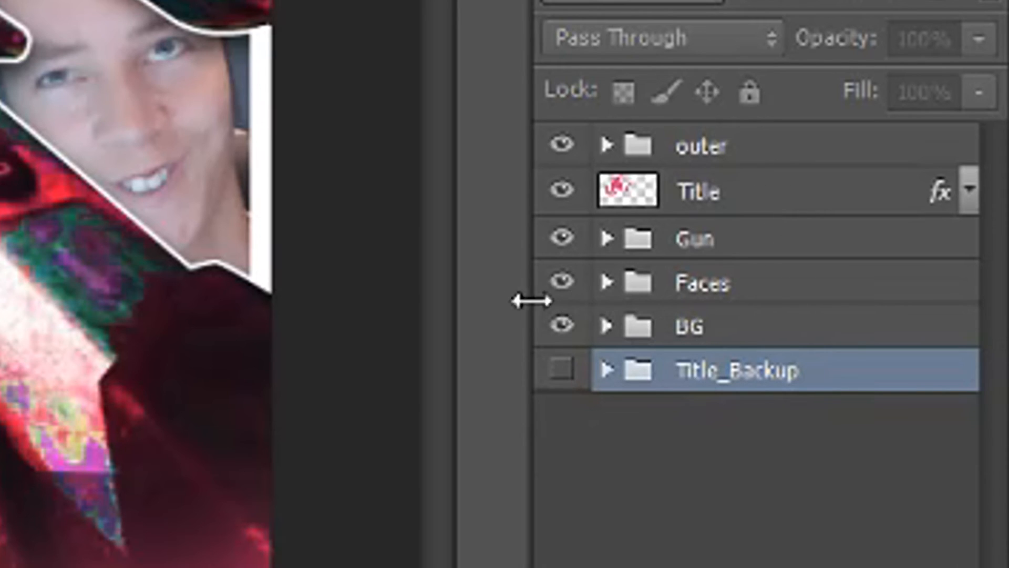
click(678, 332)
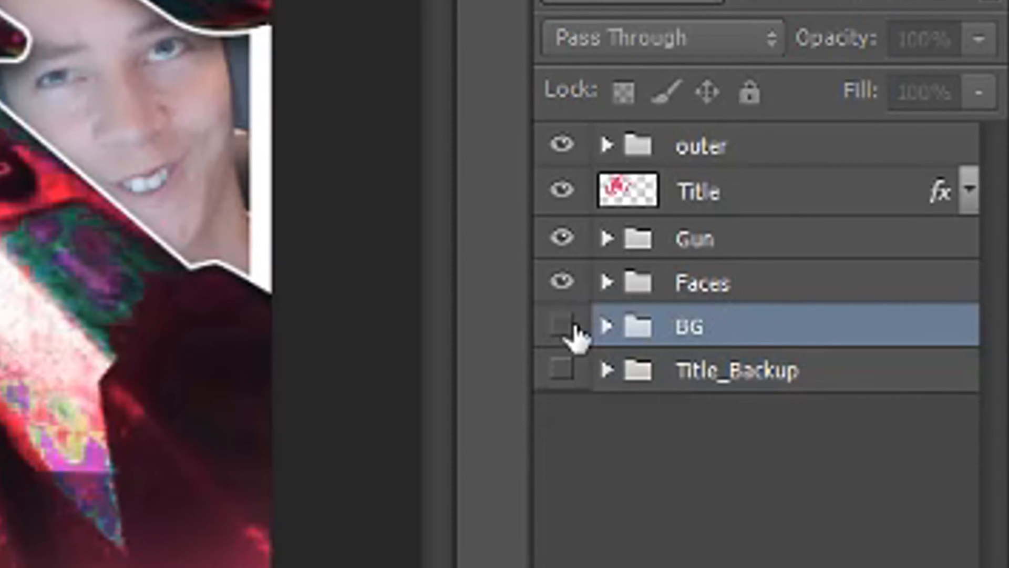
click(607, 327)
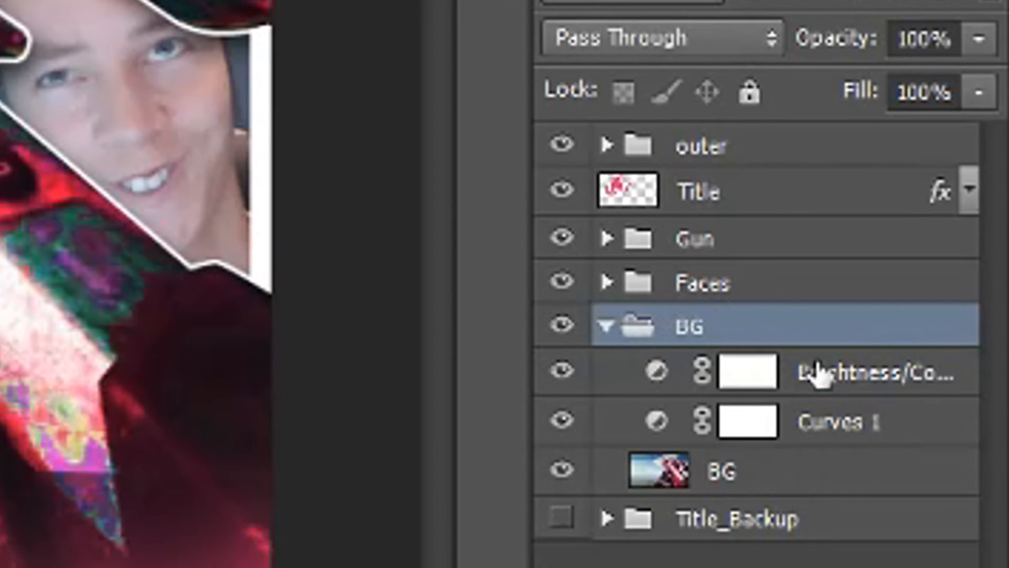
click(820, 376)
click(788, 419)
click(607, 327)
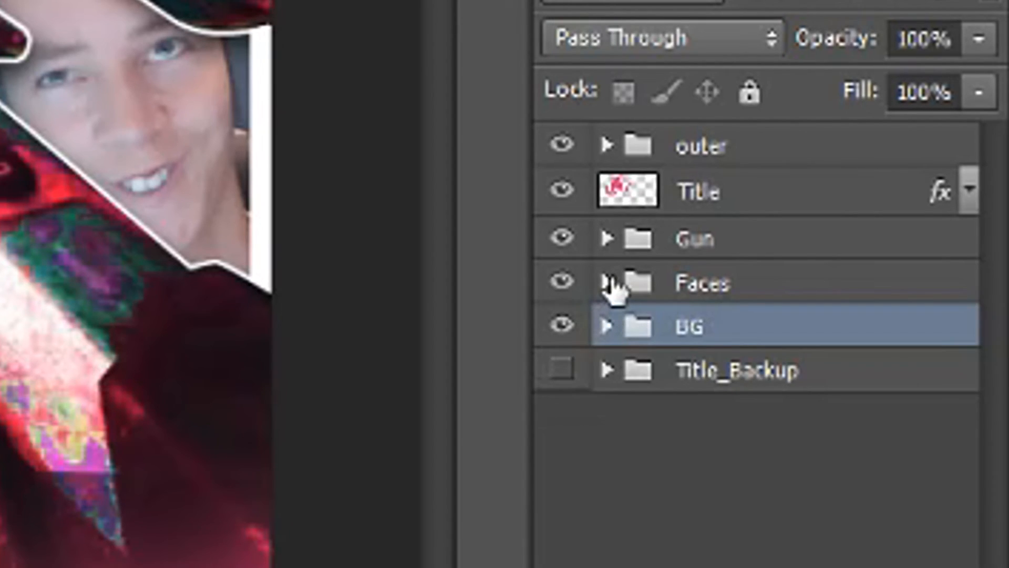
click(607, 283)
click(791, 332)
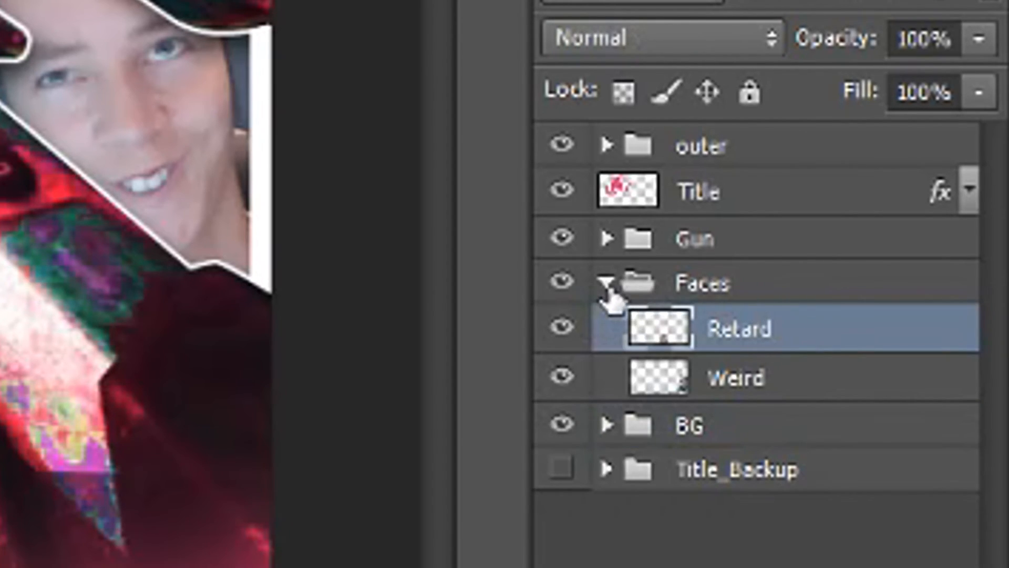
click(607, 283)
Review the Gun group's layers and the Title layer, toggling the visibility of the gun's Brightness/Contrast and of Title
click(683, 247)
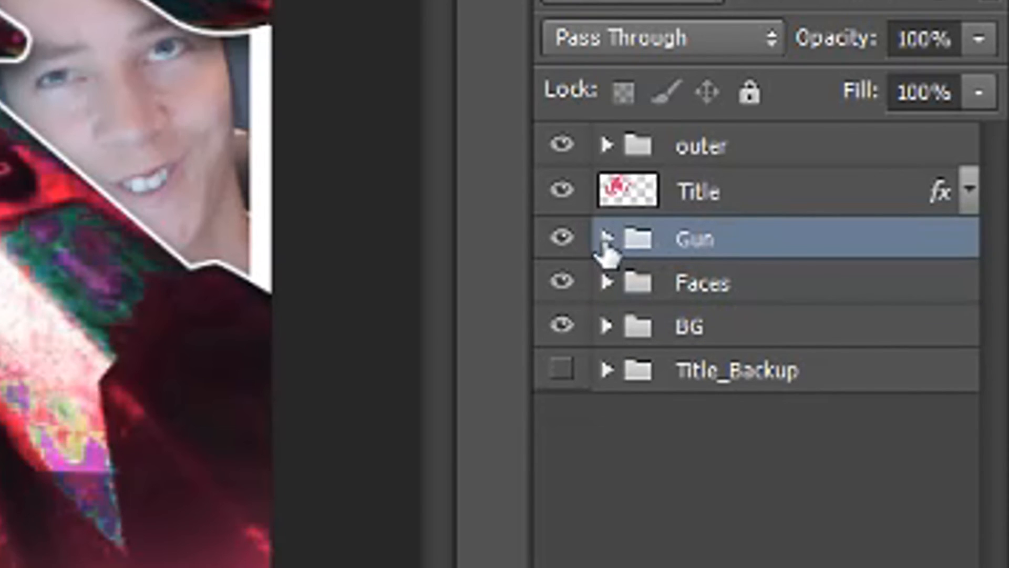
click(604, 239)
click(867, 286)
click(868, 336)
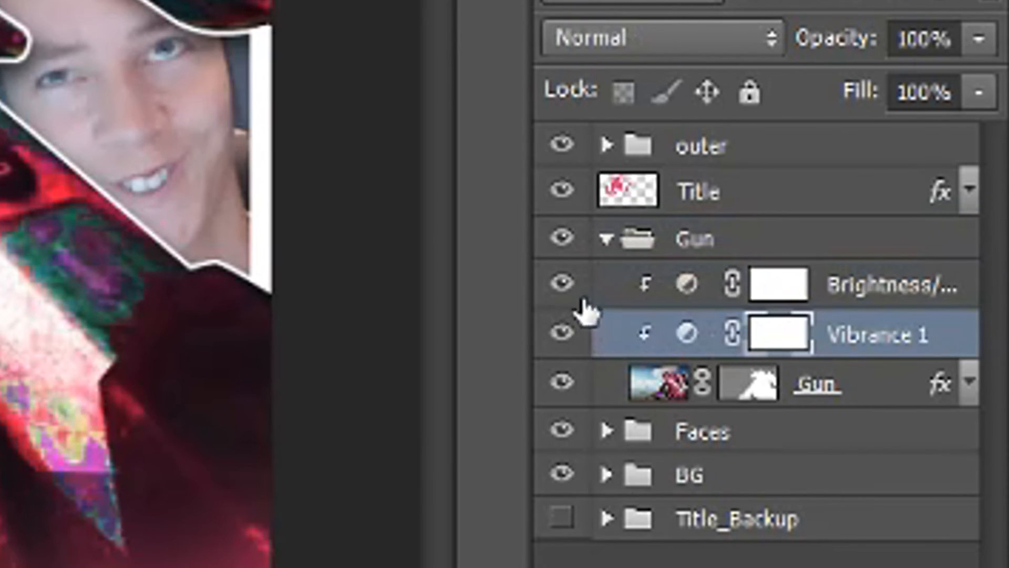
click(562, 284)
click(562, 284)
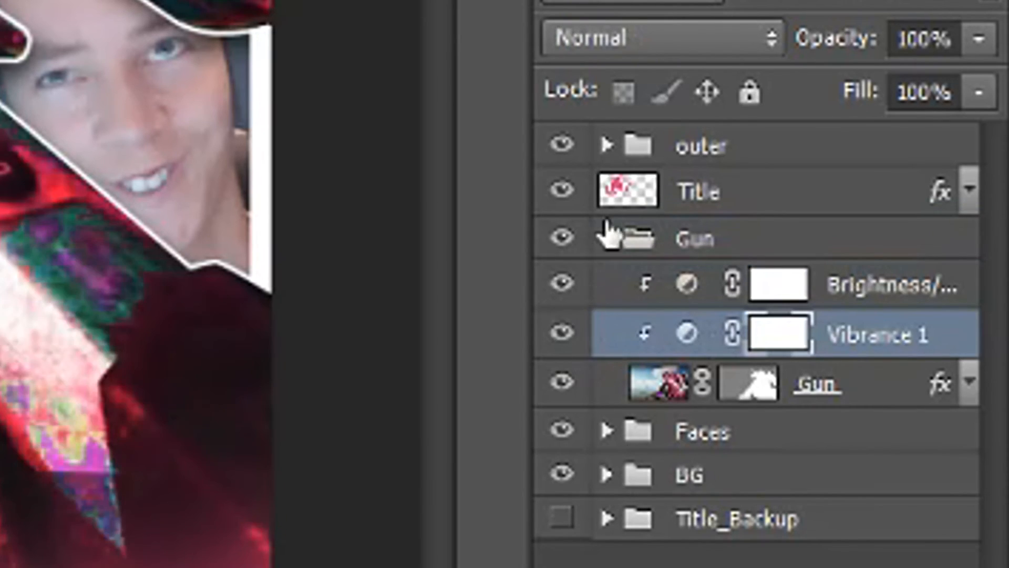
click(885, 387)
click(608, 239)
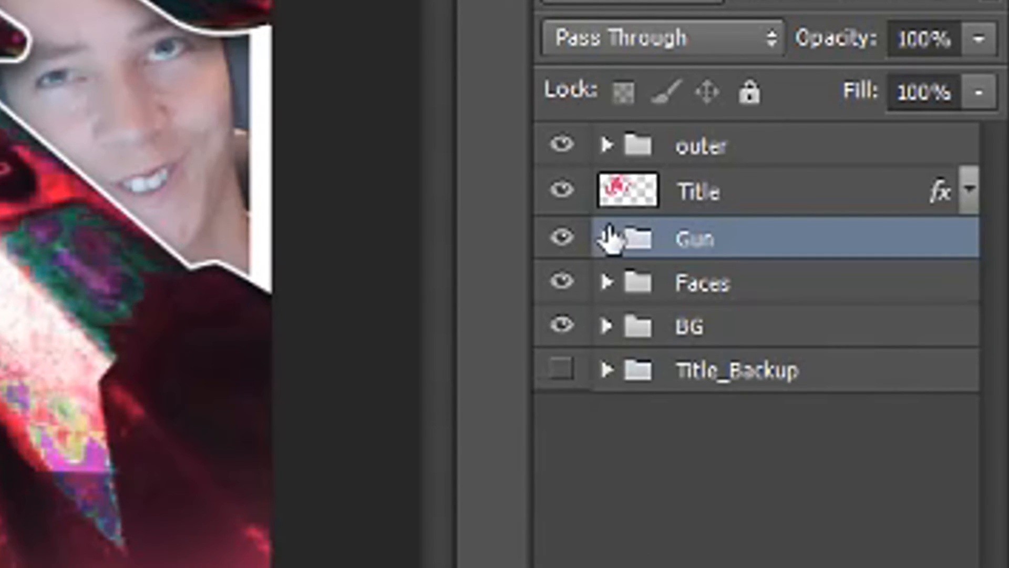
click(778, 193)
click(561, 192)
click(558, 196)
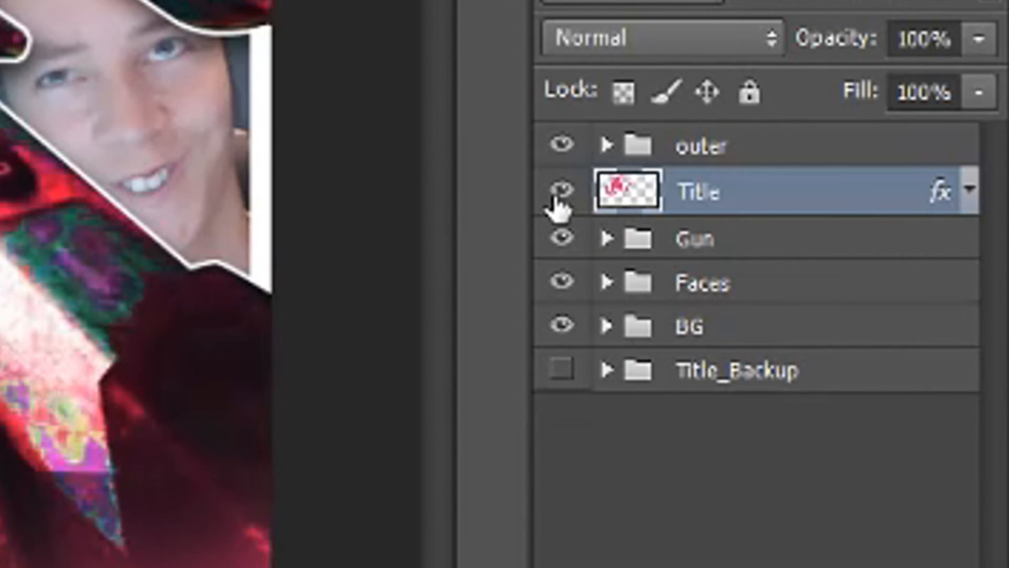
Review the outer group's layers, toggling the visibility of the group, its Brightness/Contrast adjustment and the Light layer
click(565, 150)
click(564, 147)
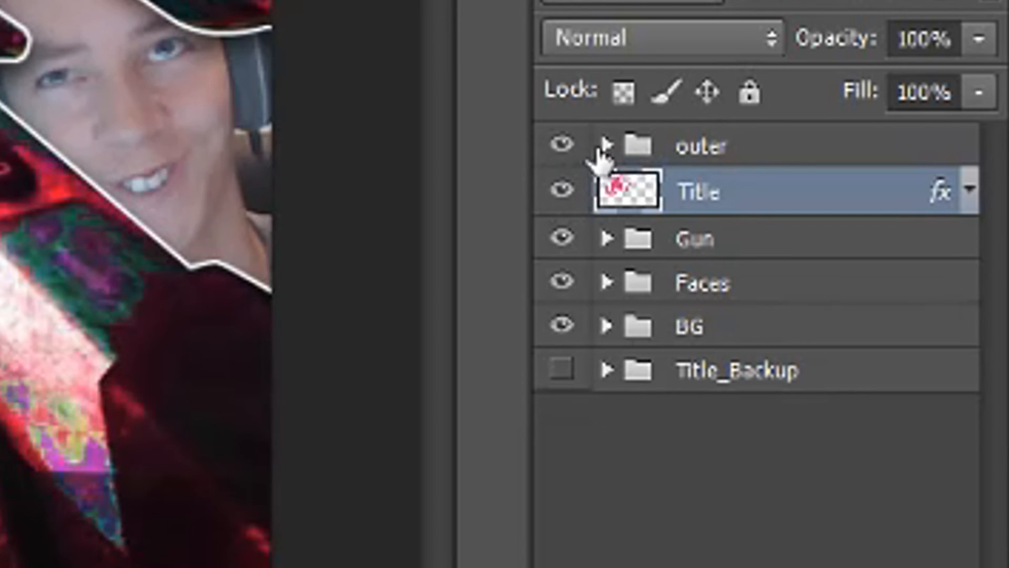
click(606, 146)
click(833, 193)
click(563, 193)
click(564, 193)
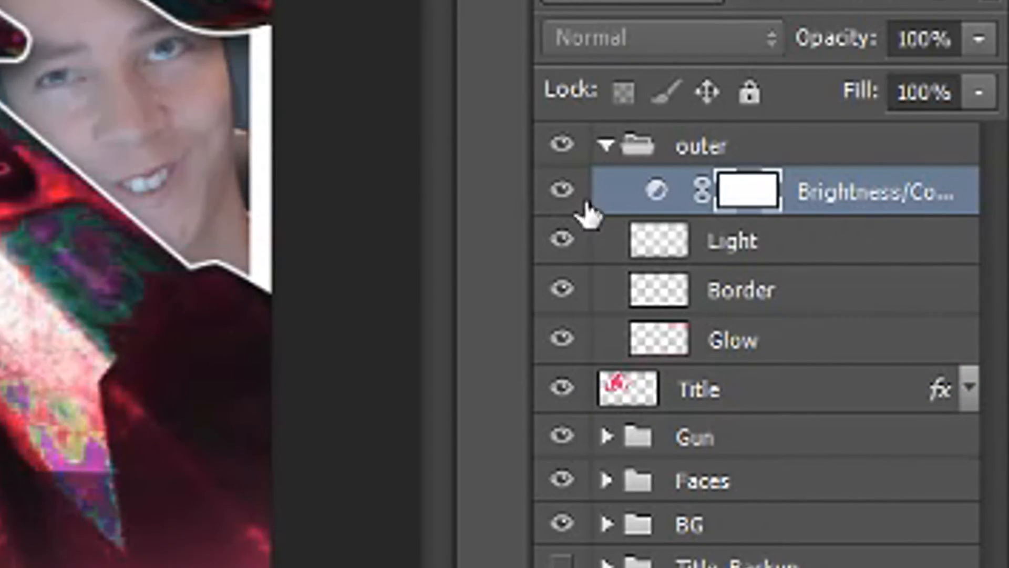
click(757, 242)
click(560, 240)
click(569, 234)
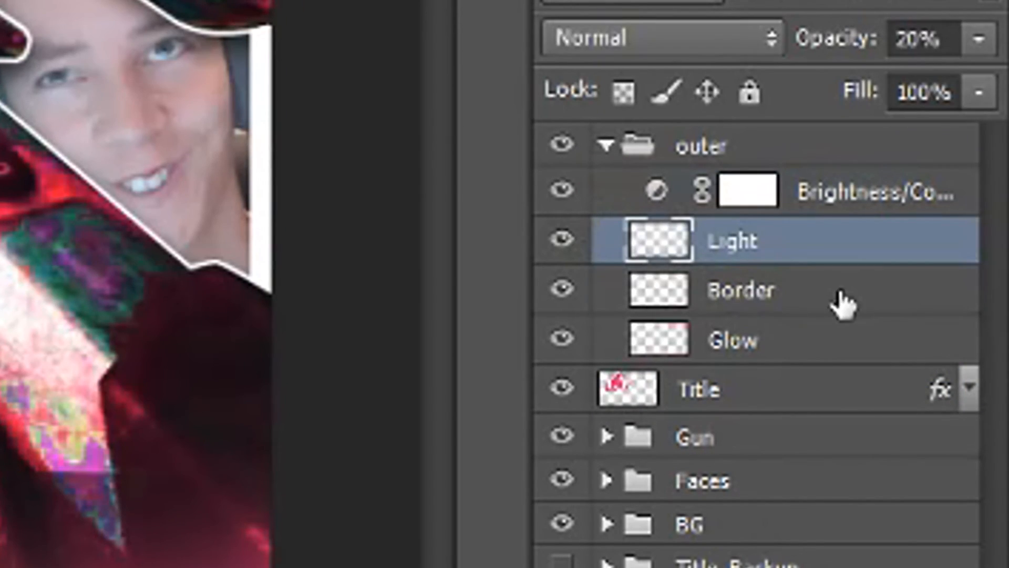
click(836, 302)
click(615, 148)
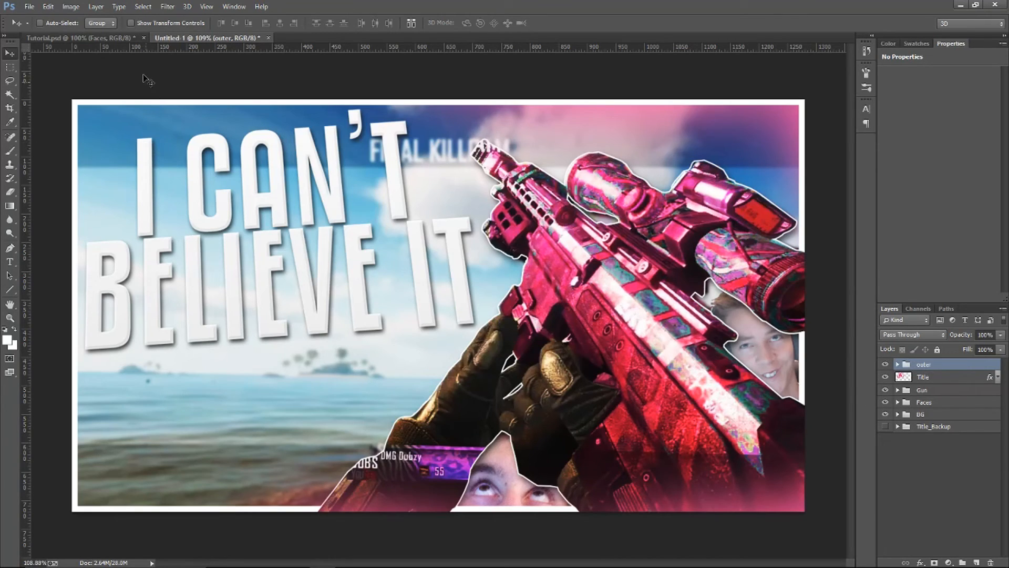
Save a JPEG copy named Vibrance in the PS TUT folder at Maximum quality 12 with the Baseline ("Standard") format
click(33, 8)
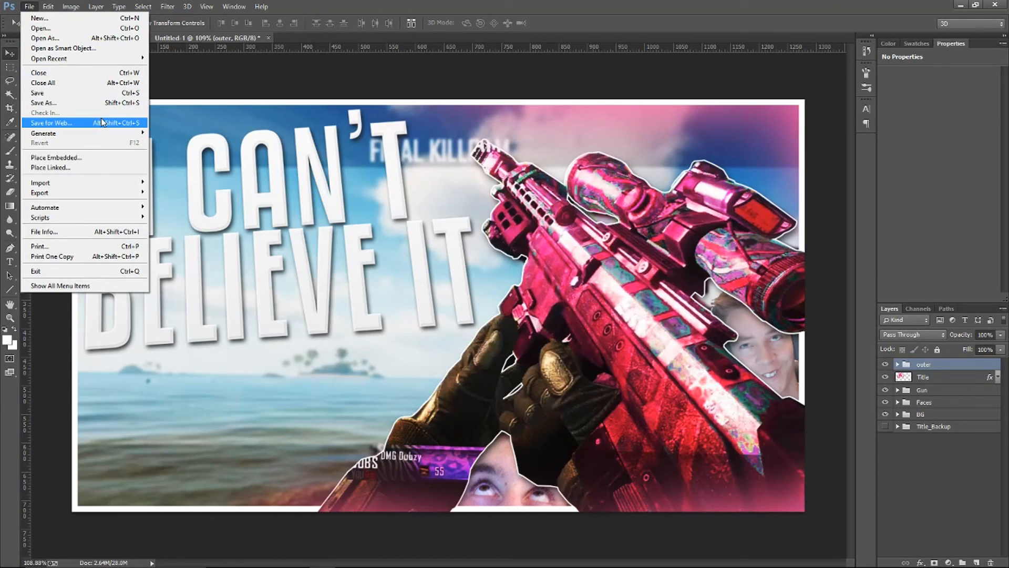
click(74, 107)
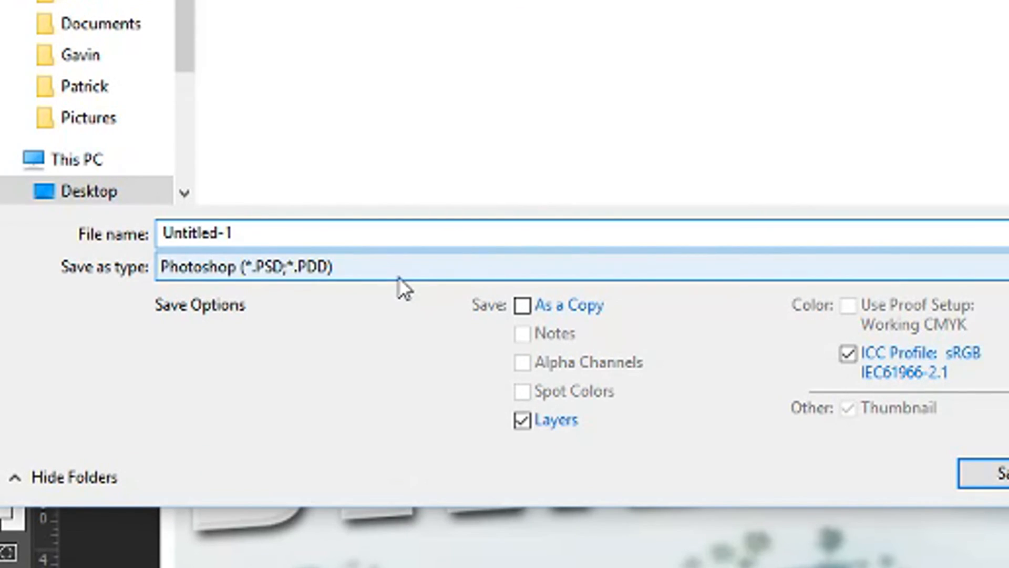
click(399, 276)
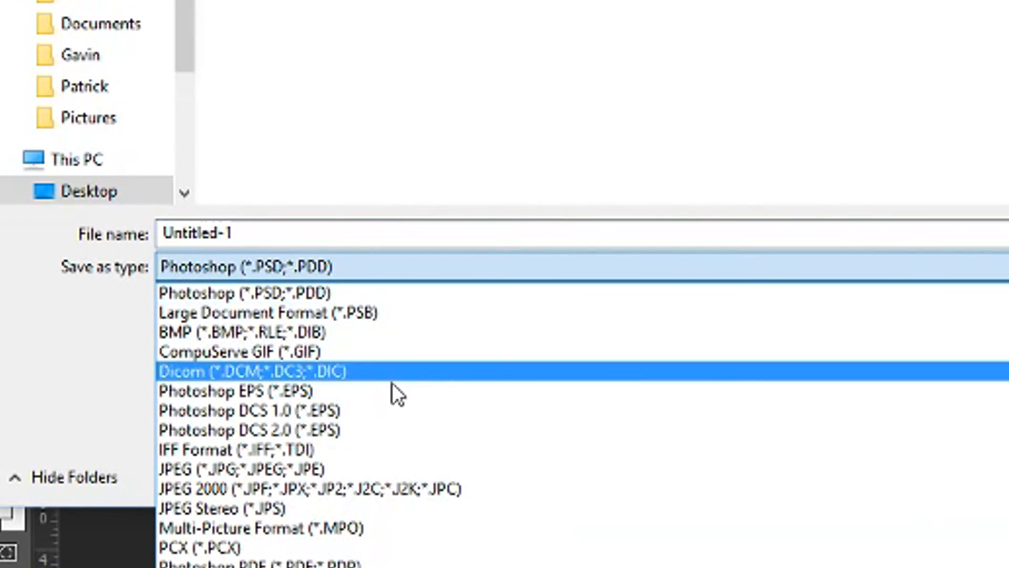
click(361, 468)
click(380, 233)
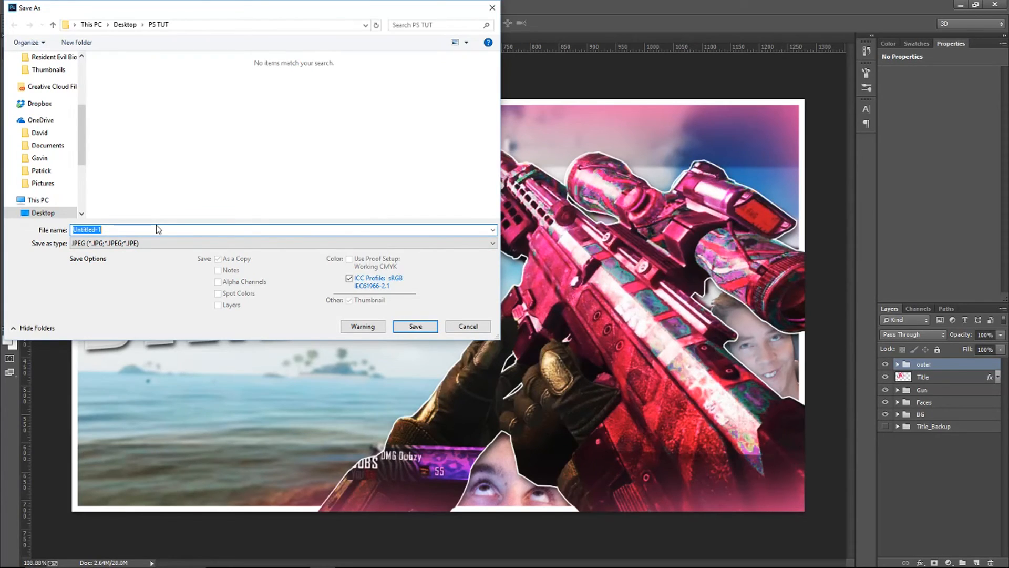
text(Vi)
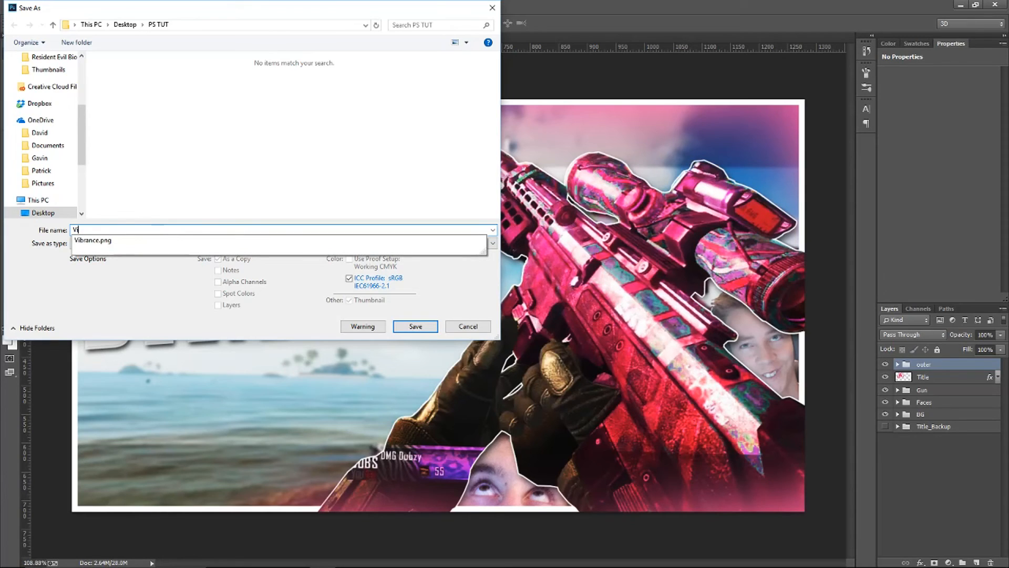
text(brance)
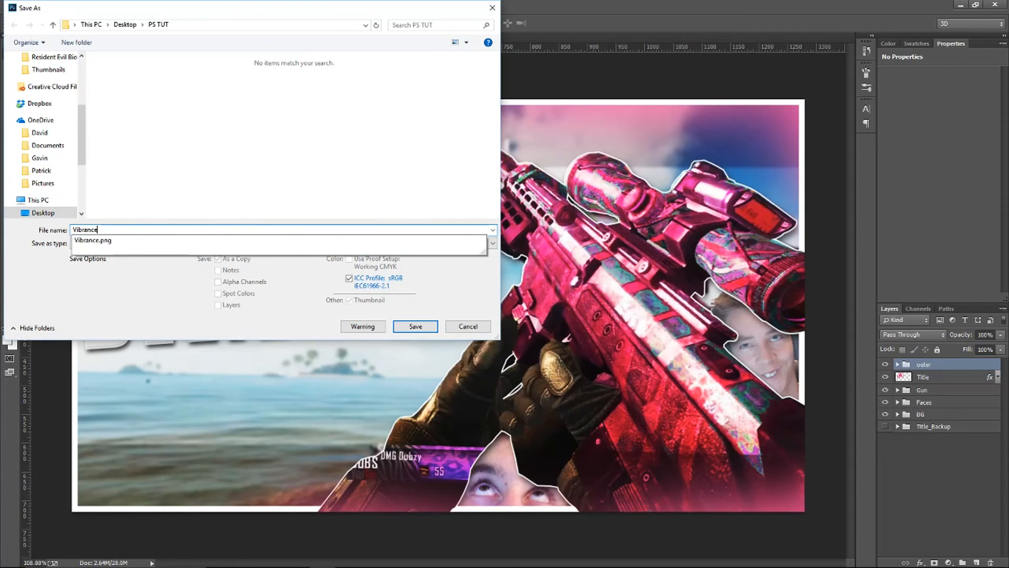
key(Return)
drag(496, 199, 530, 200)
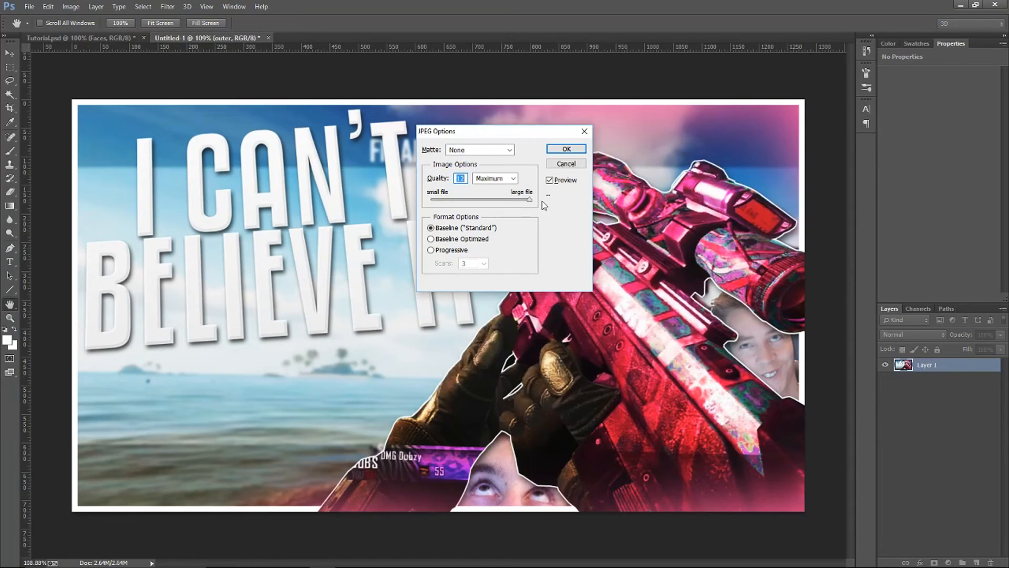
key(Return)
key(ctrl+z)
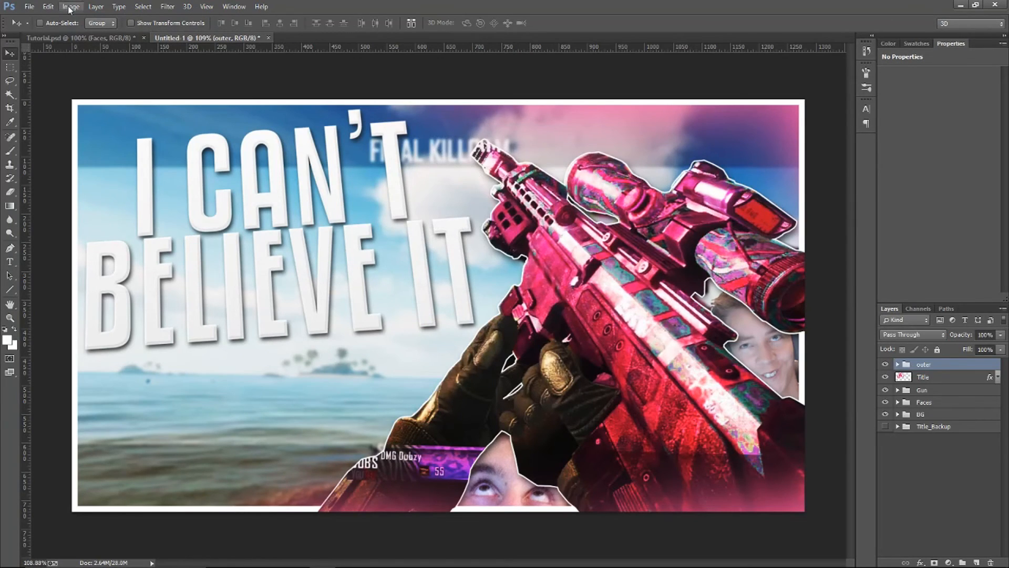
Start a Save for Web export of the thumbnail in PNG-24 format at 1280 × 720 px
click(35, 6)
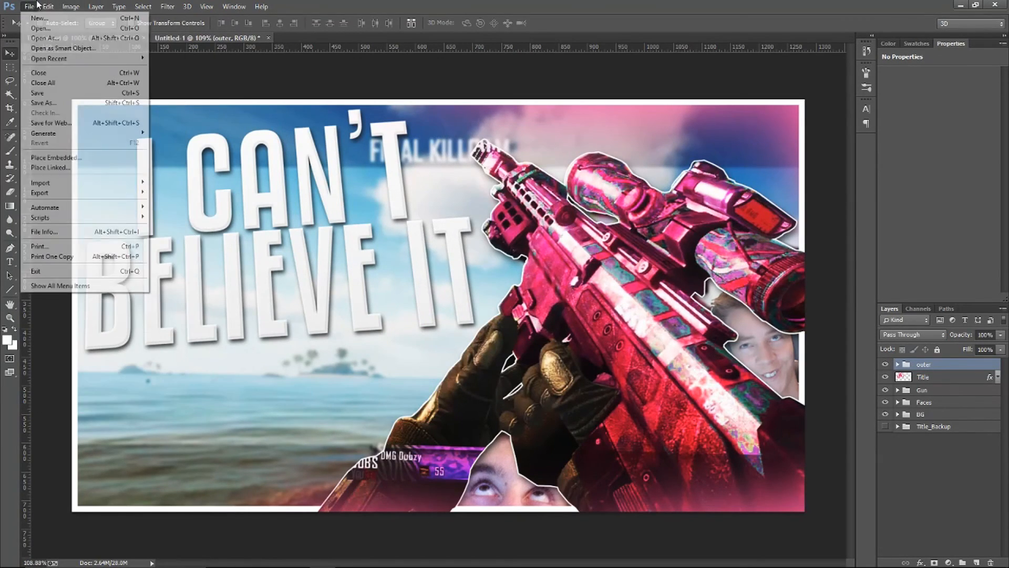
click(82, 125)
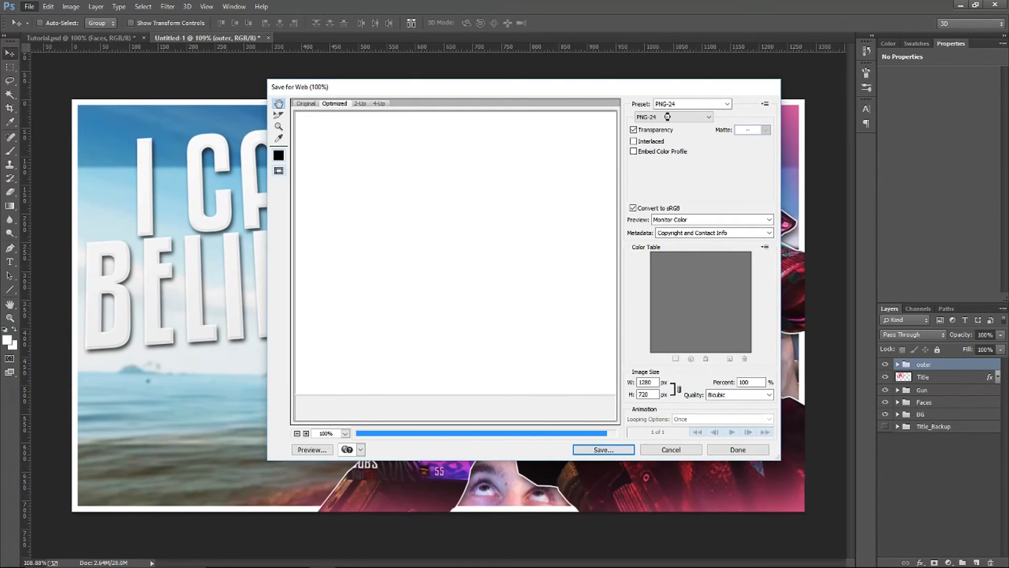
click(684, 118)
click(695, 119)
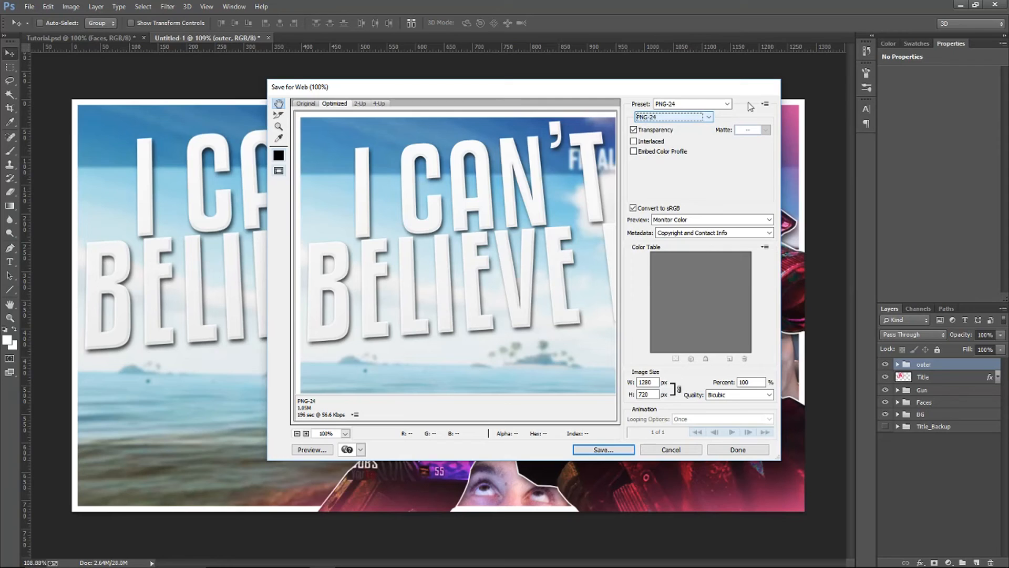
click(604, 450)
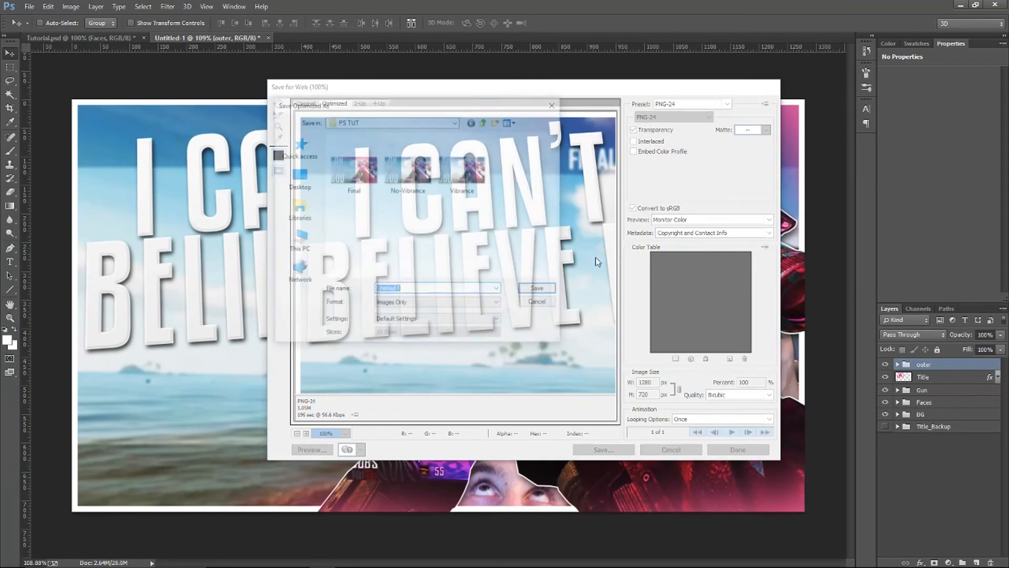
Delete the existing Final, No-Vibrance and Vibrance PNG files from the PS TUT folder
text(Vibrance)
click(462, 191)
key(Delete)
key(Return)
click(408, 171)
key(Delete)
key(Return)
Save the PNG export as Vibrance in the PS TUT folder
click(443, 288)
key(ctrl+a)
text(Vibra)
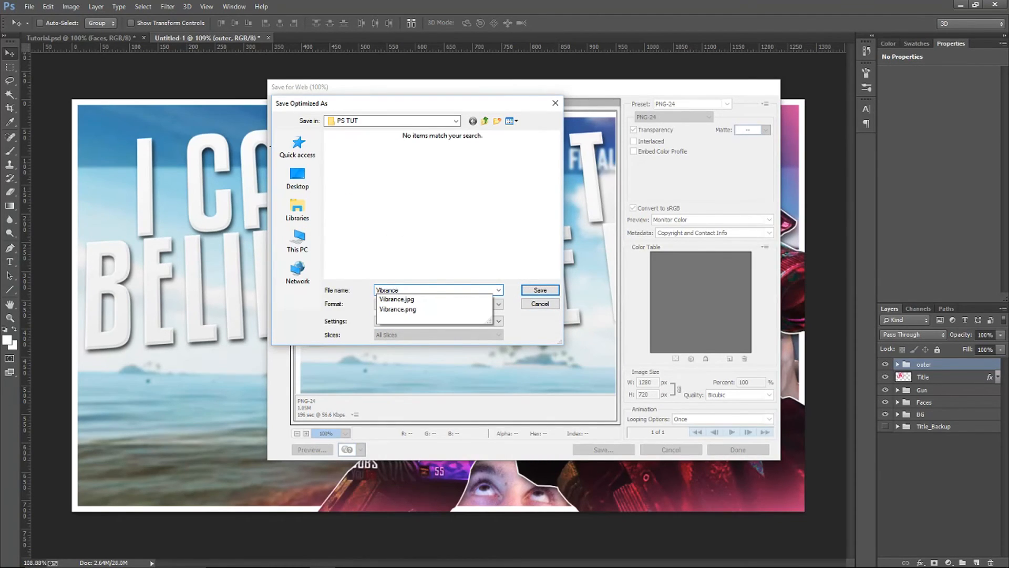
key(Return)
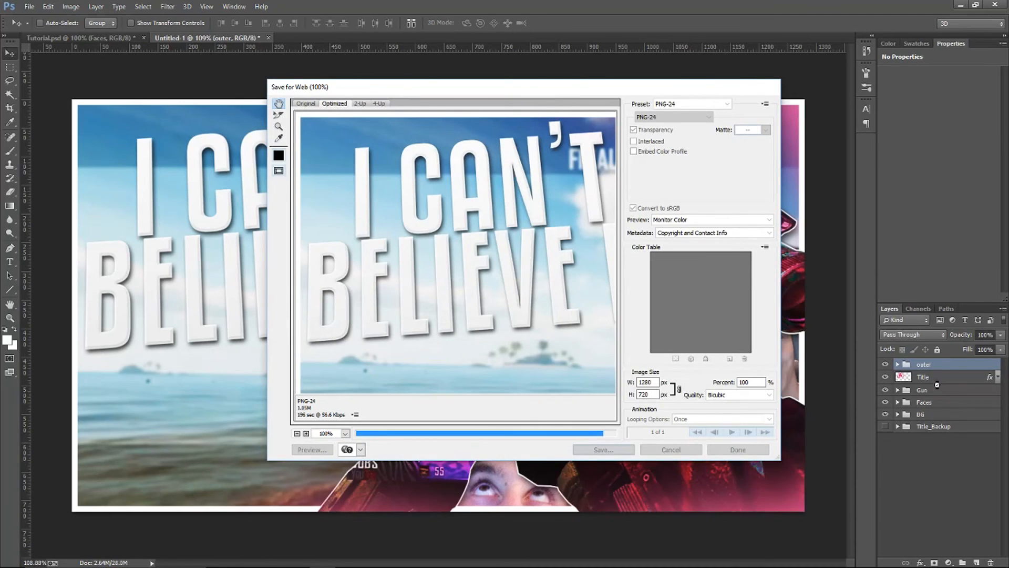
Hide the Vibrance 1 and Brightness/Contrast adjustment layers inside the Gun group
click(898, 390)
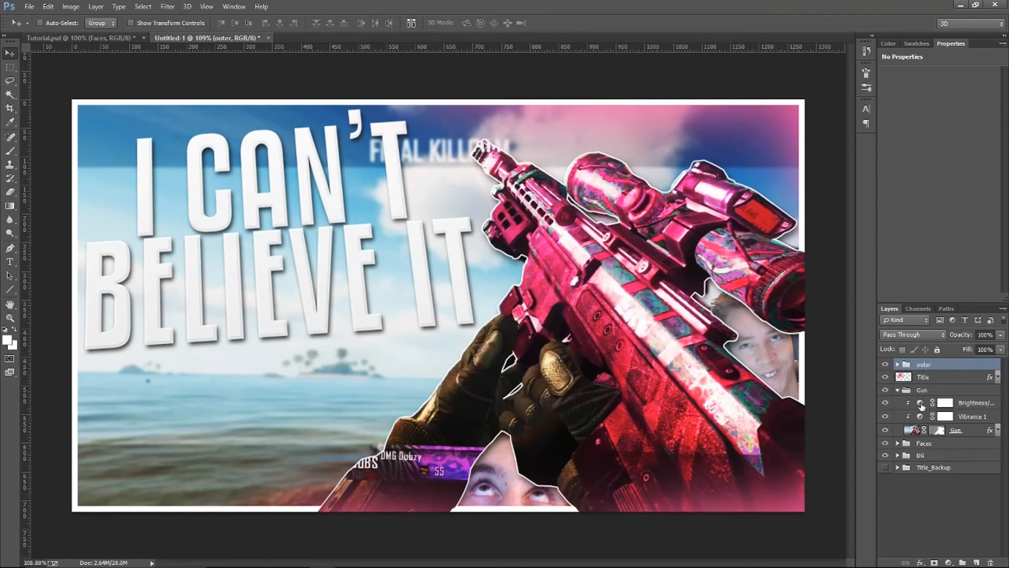
click(890, 417)
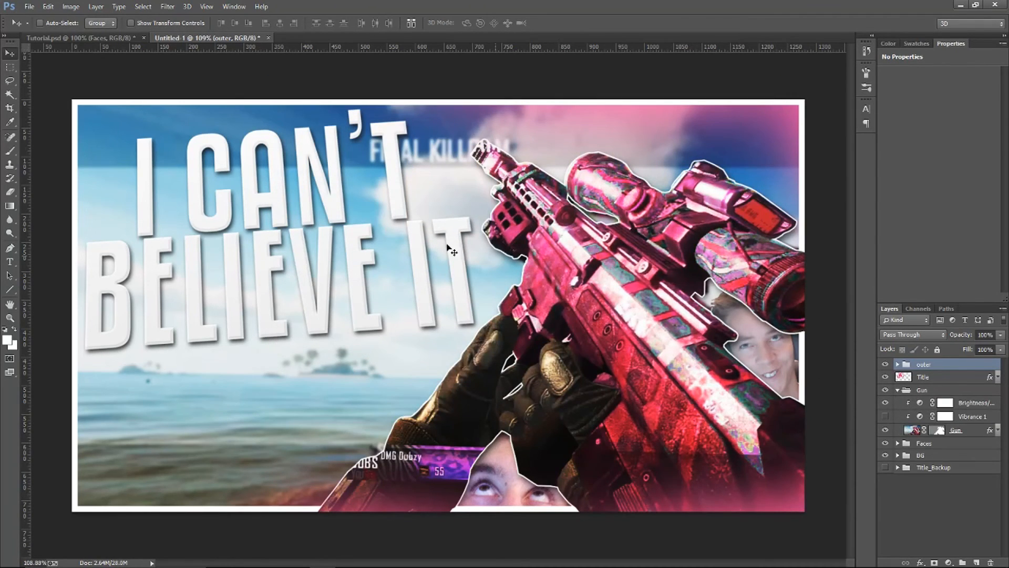
click(886, 403)
Save a JPEG copy of the thumbnail named No Vibrance in the PS TUT folder
click(27, 6)
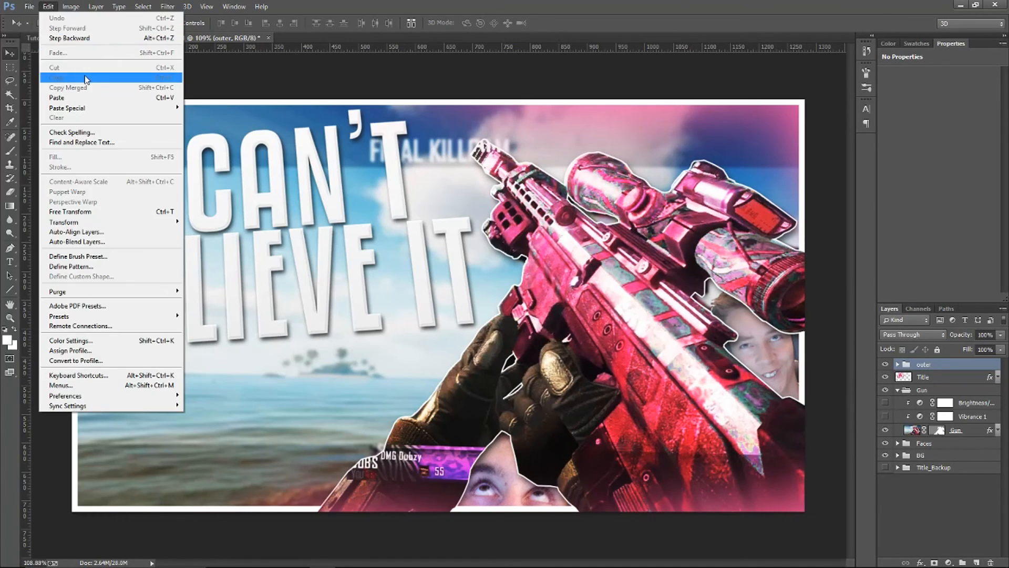
click(63, 103)
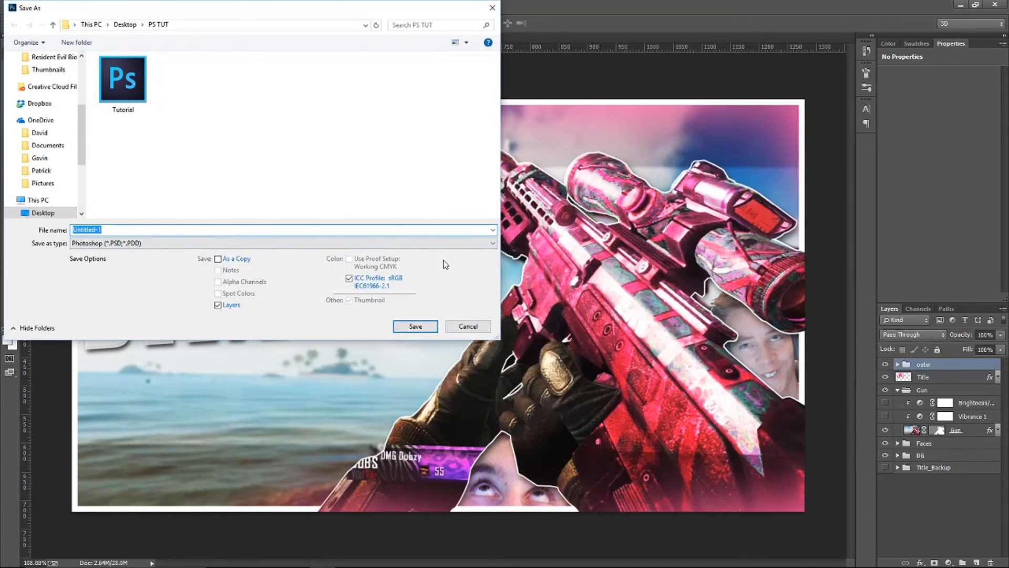
click(273, 243)
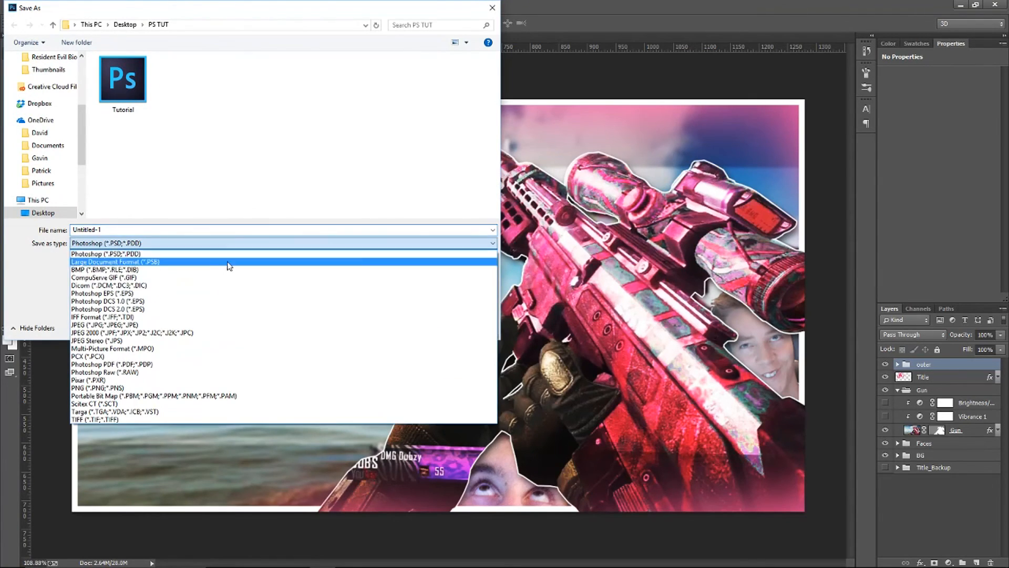
click(158, 326)
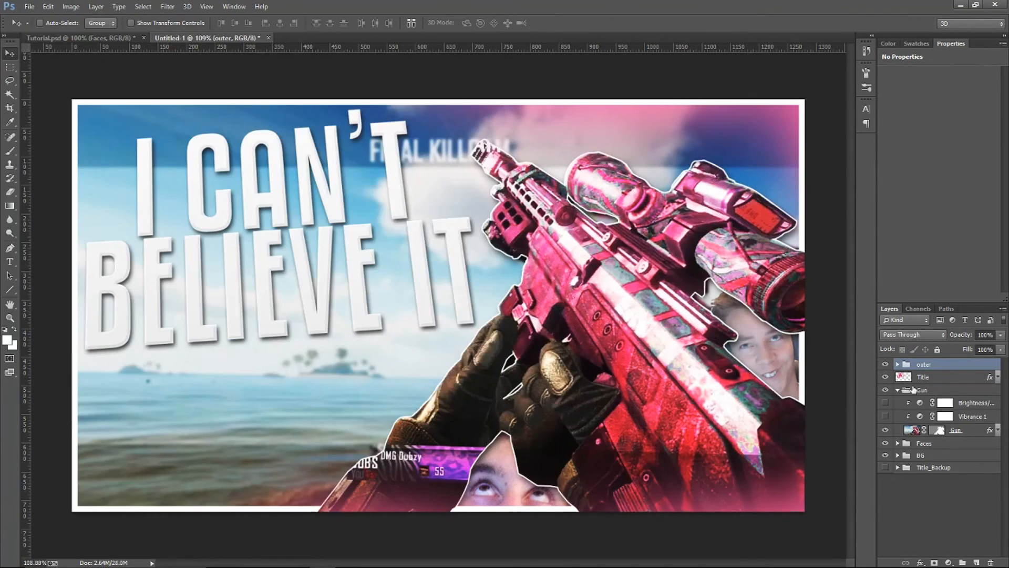
Export the thumbnail for web as a PNG-24 file named No Vibrance in the PS TUT folder
click(46, 6)
mouse_move(27, 7)
click(74, 127)
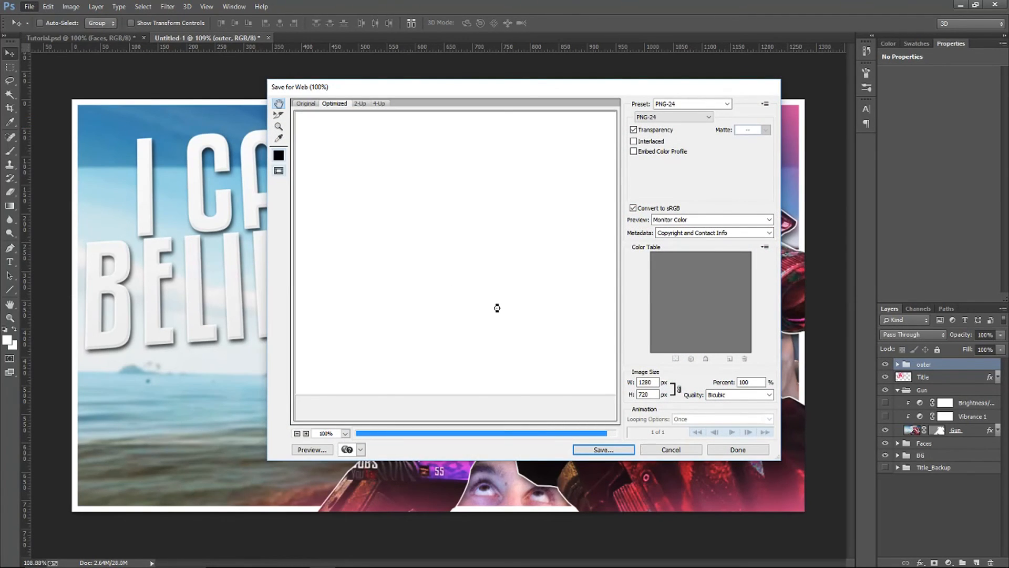
key(Return)
text(no V)
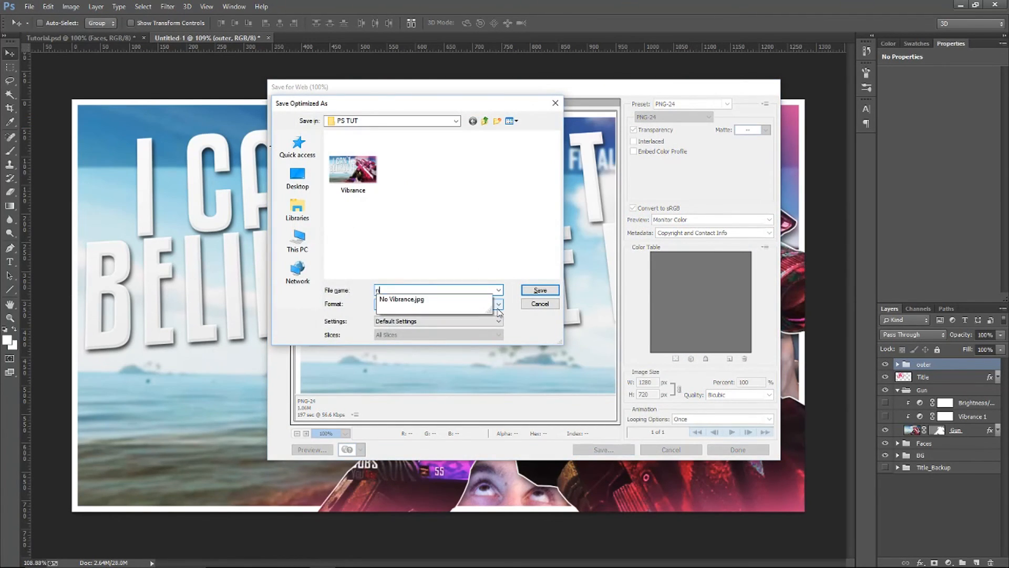
text(ibra)
key(BackSpace)
key(BackSpace)
key(BackSpace)
key(BackSpace)
key(BackSpace)
key(BackSpace)
key(BackSpace)
text(No Vibrance)
key(Return)
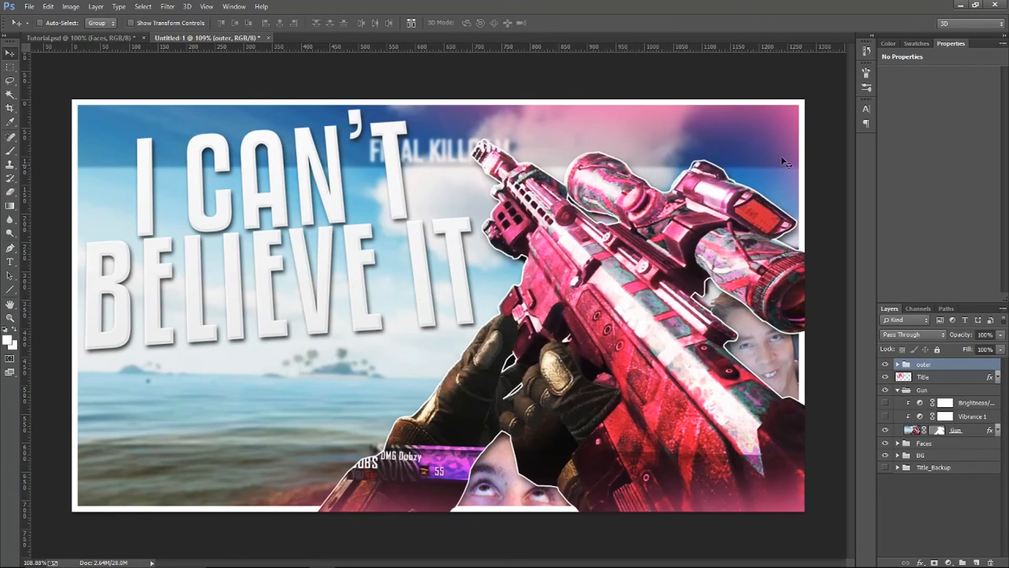
Switch to the desktop, open the PS TUT folder and compare the sizes of the exported JPG and PNG files
click(961, 4)
click(956, 7)
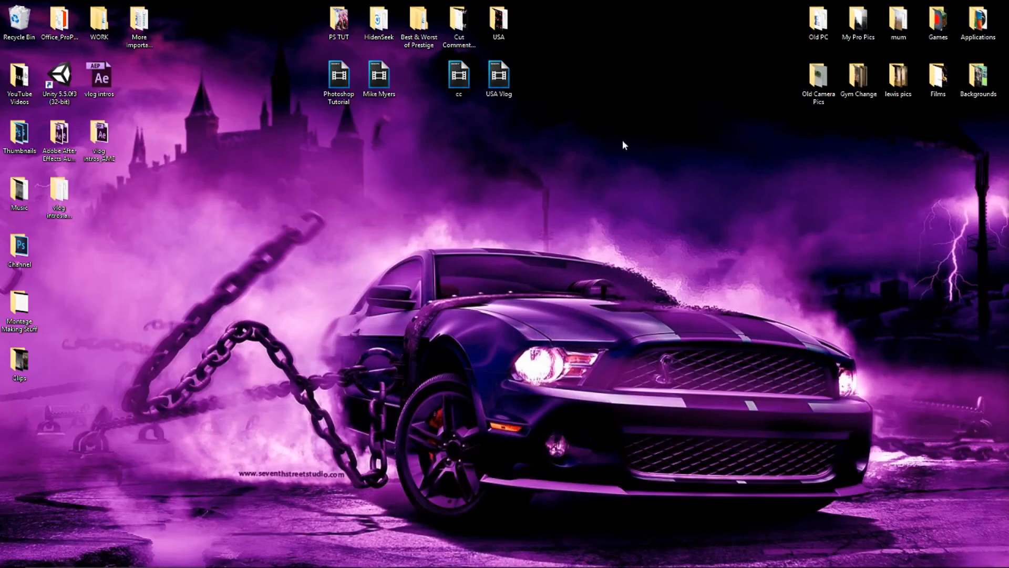
double_click(348, 30)
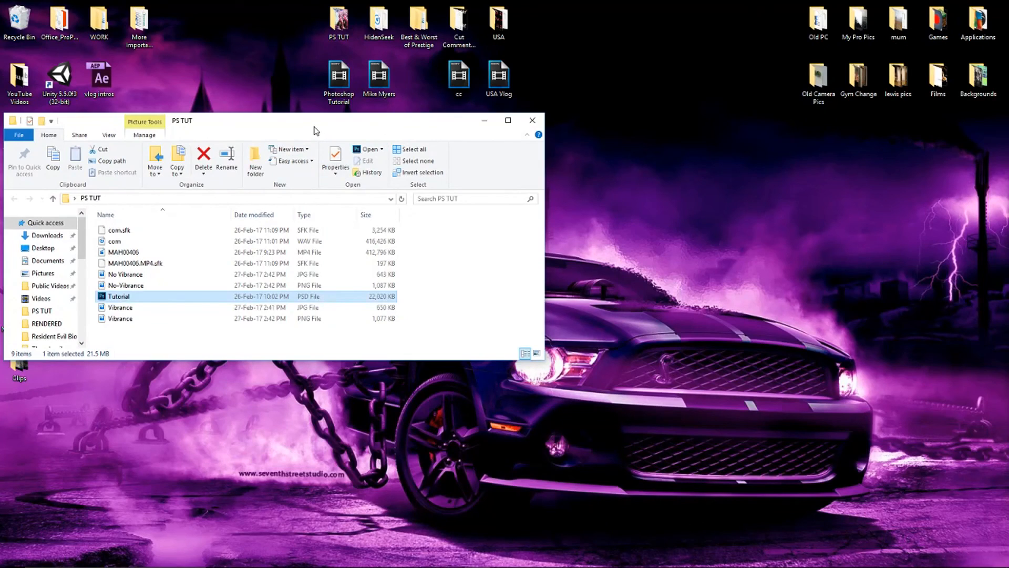
drag(314, 125, 450, 105)
click(584, 244)
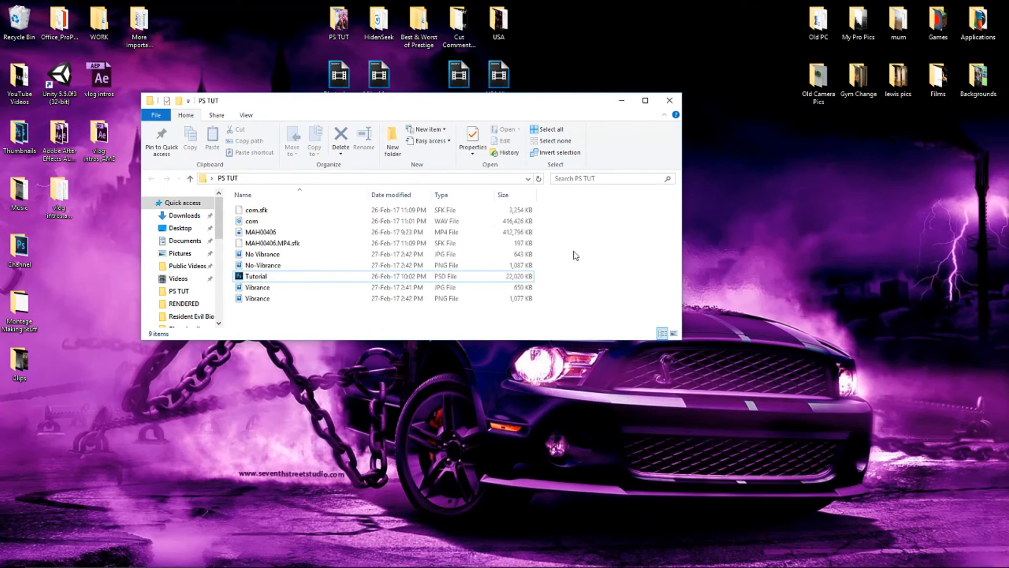
click(306, 255)
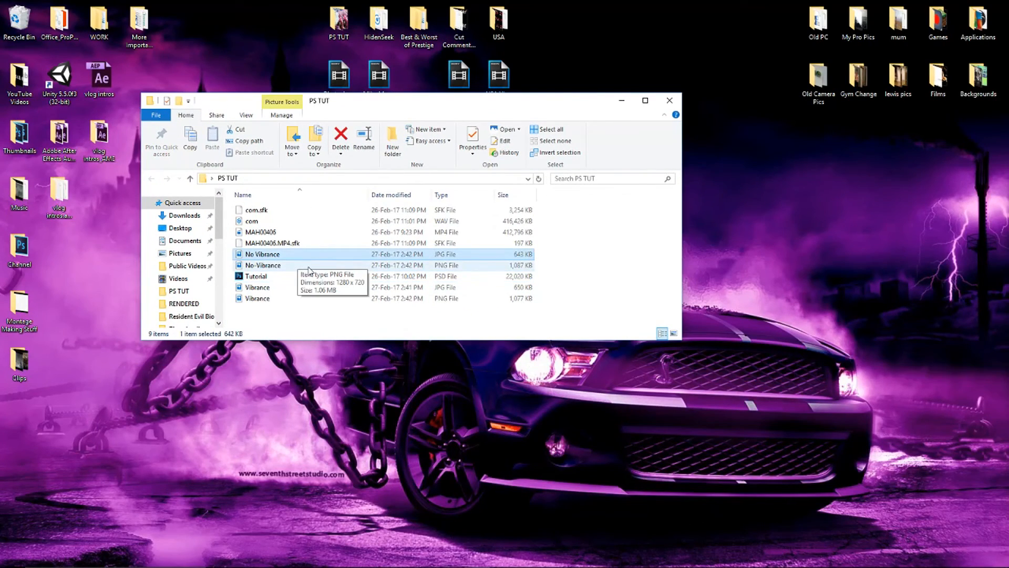
click(357, 266)
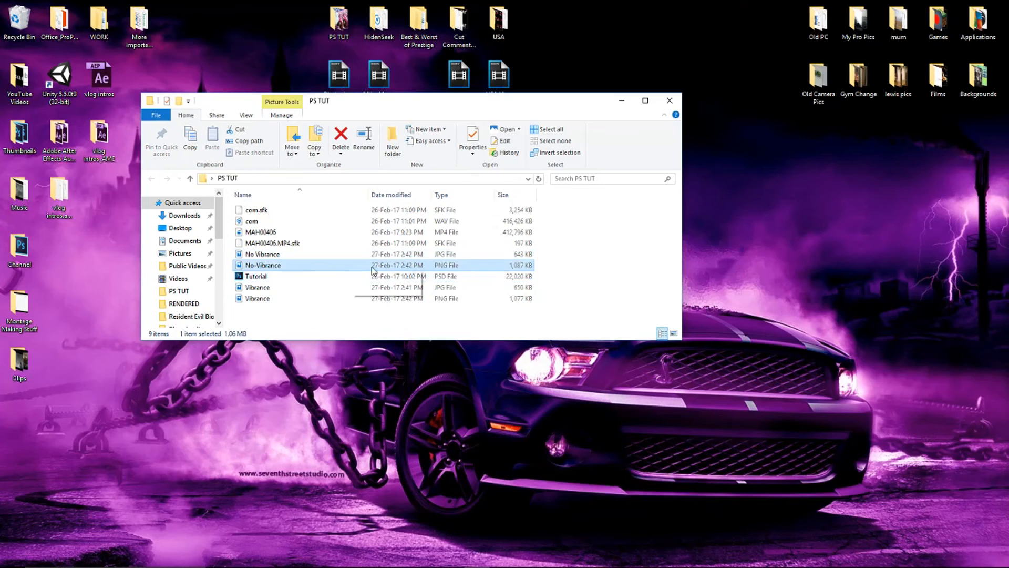
click(331, 254)
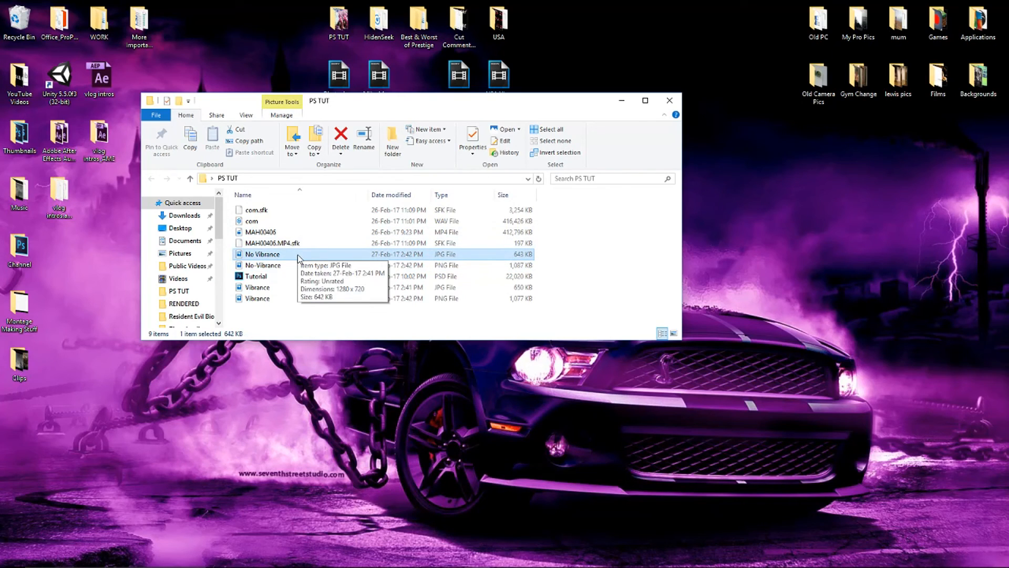
click(293, 298)
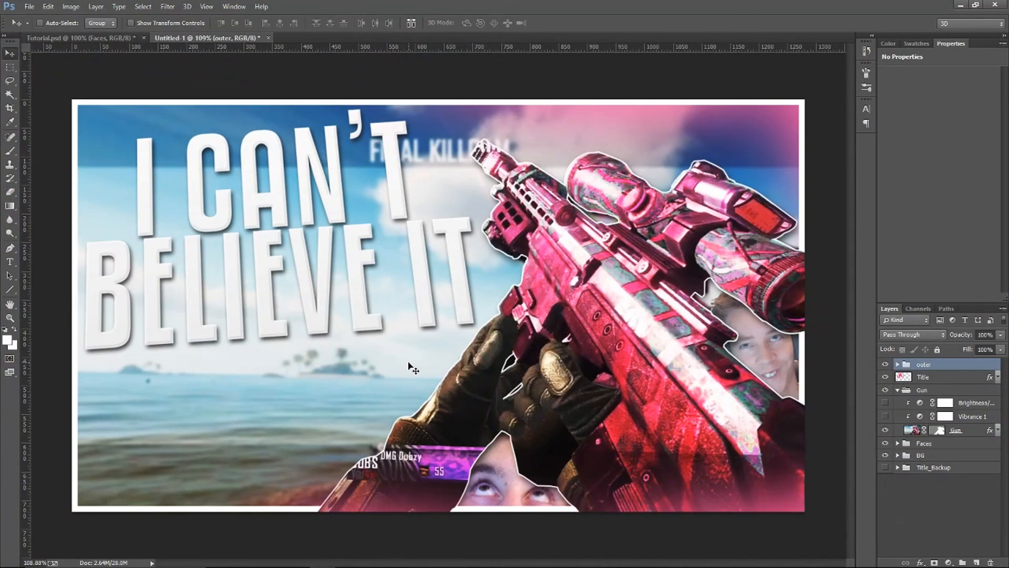
click(29, 6)
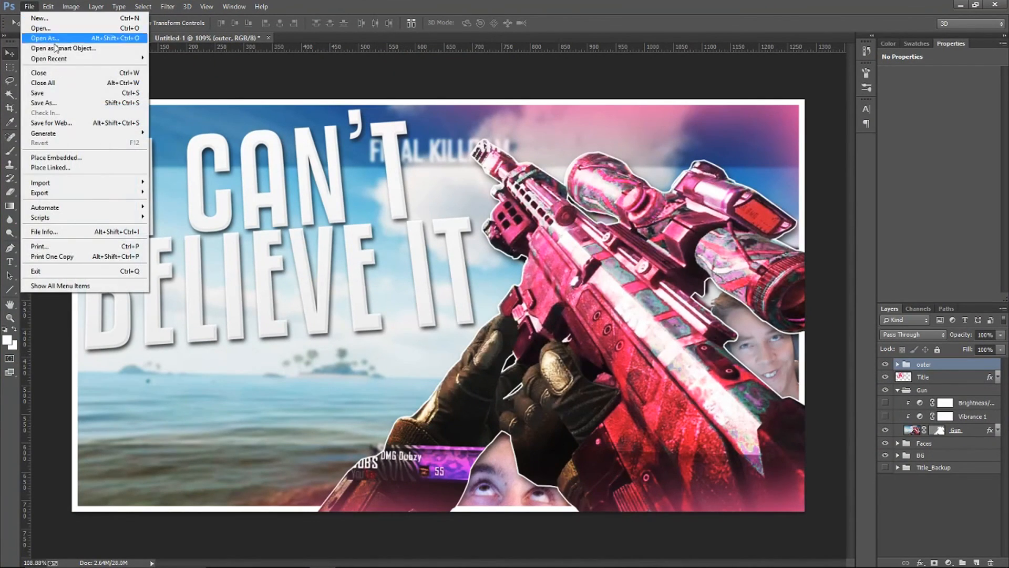
click(75, 103)
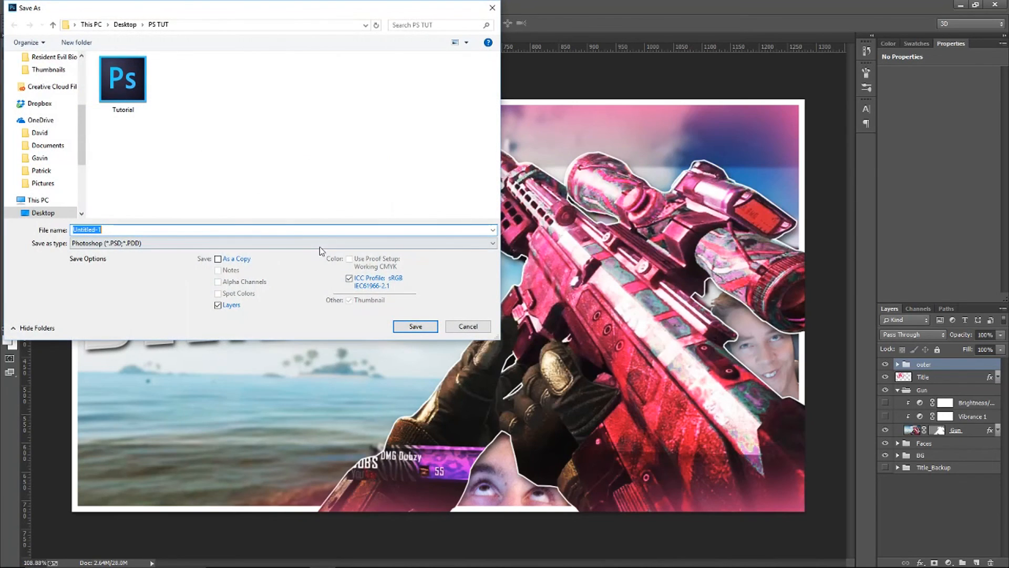
click(319, 245)
click(155, 325)
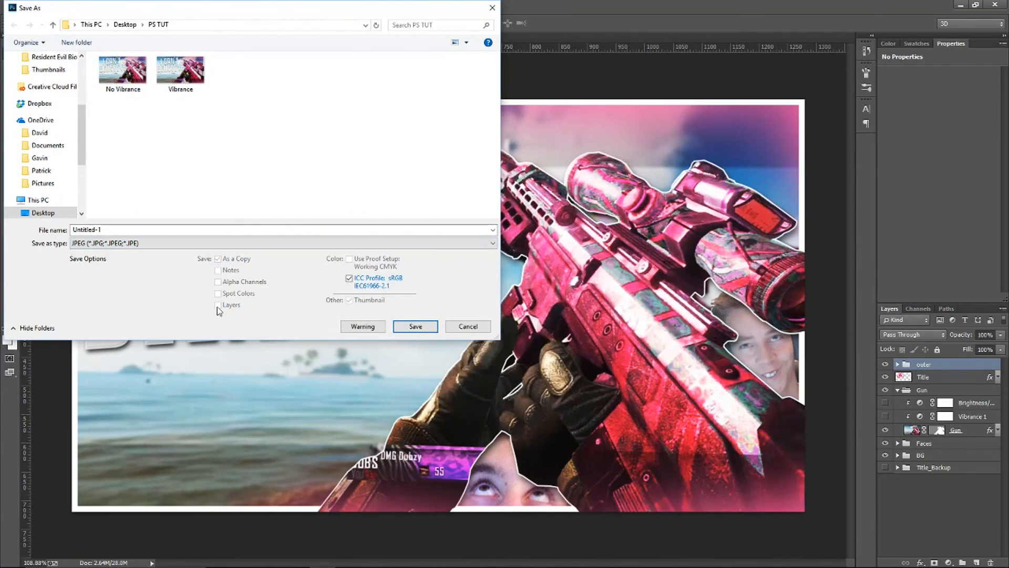
click(468, 326)
click(33, 8)
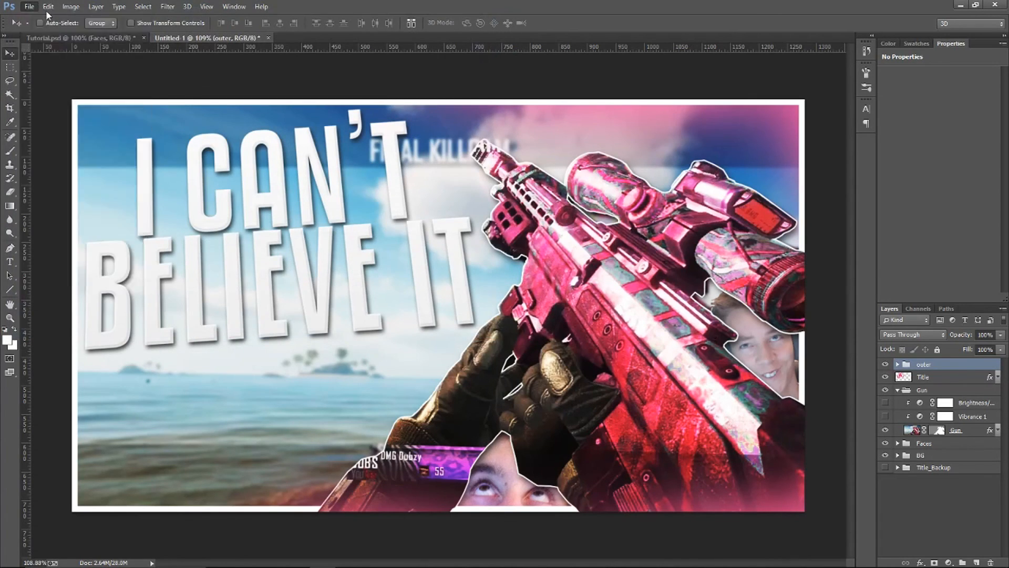
click(386, 228)
Make the Gun group's Vibrance 1 and Brightness/Contrast adjustments visible and check the group's layers
click(898, 390)
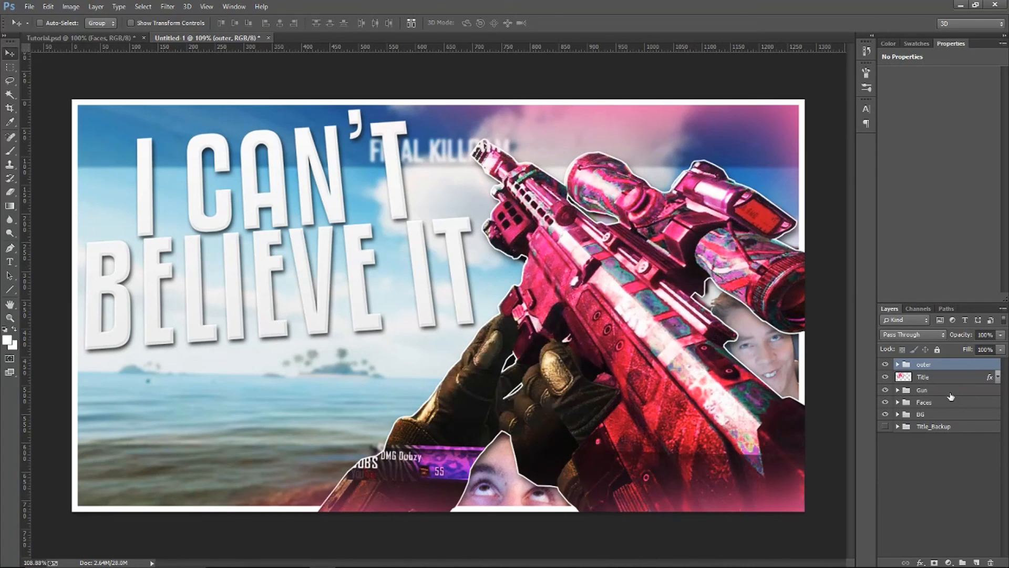
click(898, 390)
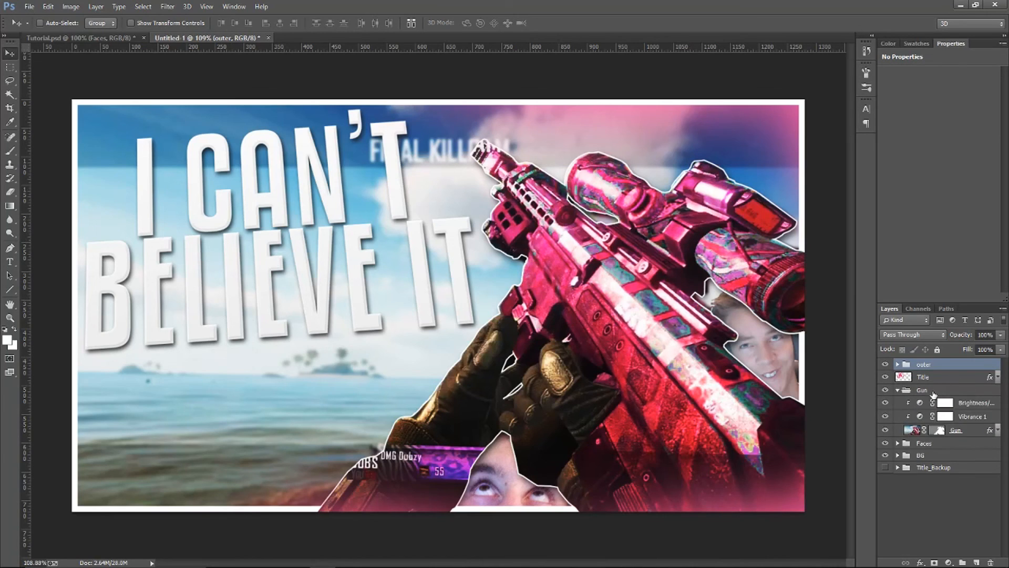
Try moving a duplicate of the Gun group toward the lower edge of the canvas, and delete the duplicate
click(935, 394)
click(897, 390)
key(ctrl+j)
drag(637, 394, 477, 498)
key(ctrl+z)
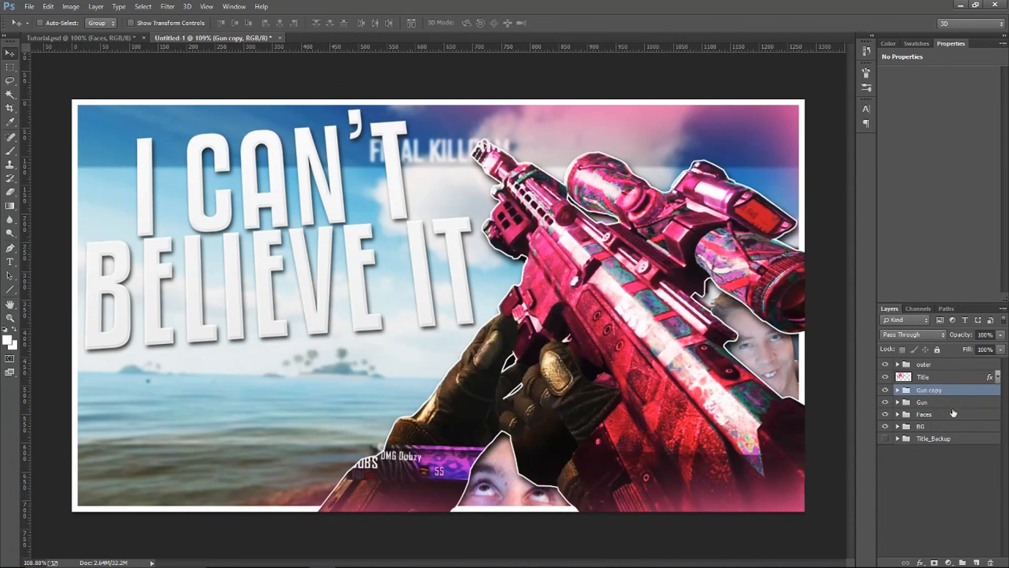
key(Delete)
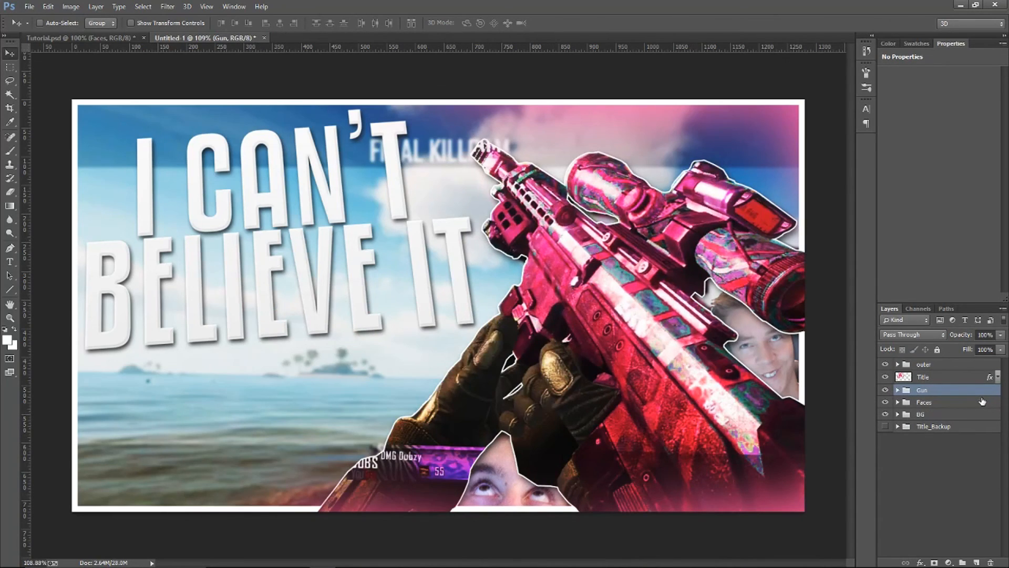